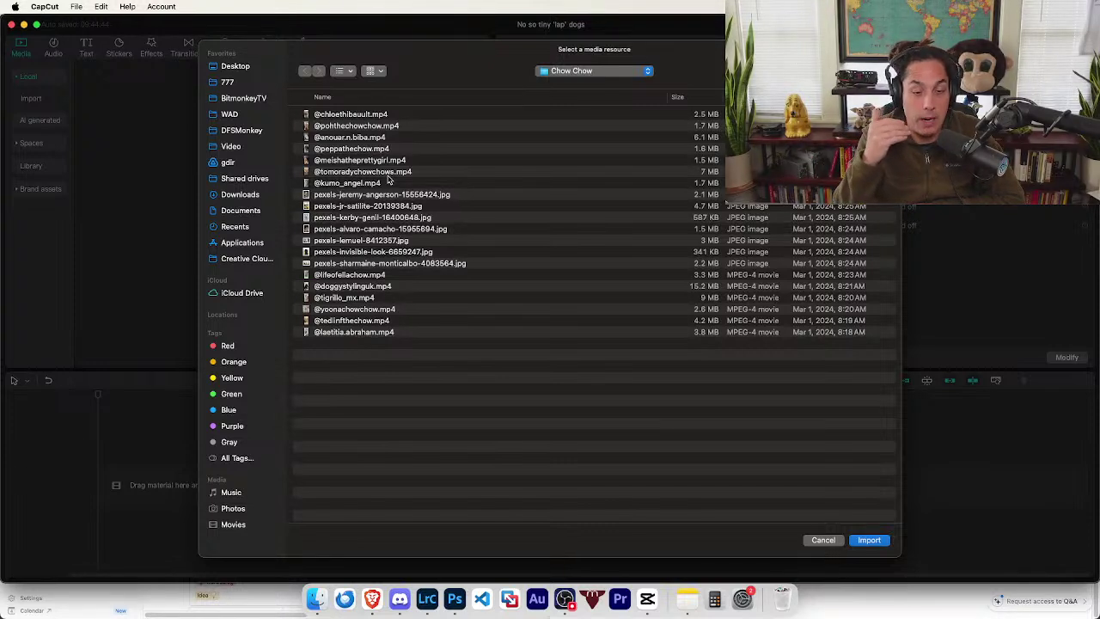
{"action": "left_click", "coordinate": [399, 115]}
{"action": "left_click", "coordinate": [404, 128]}
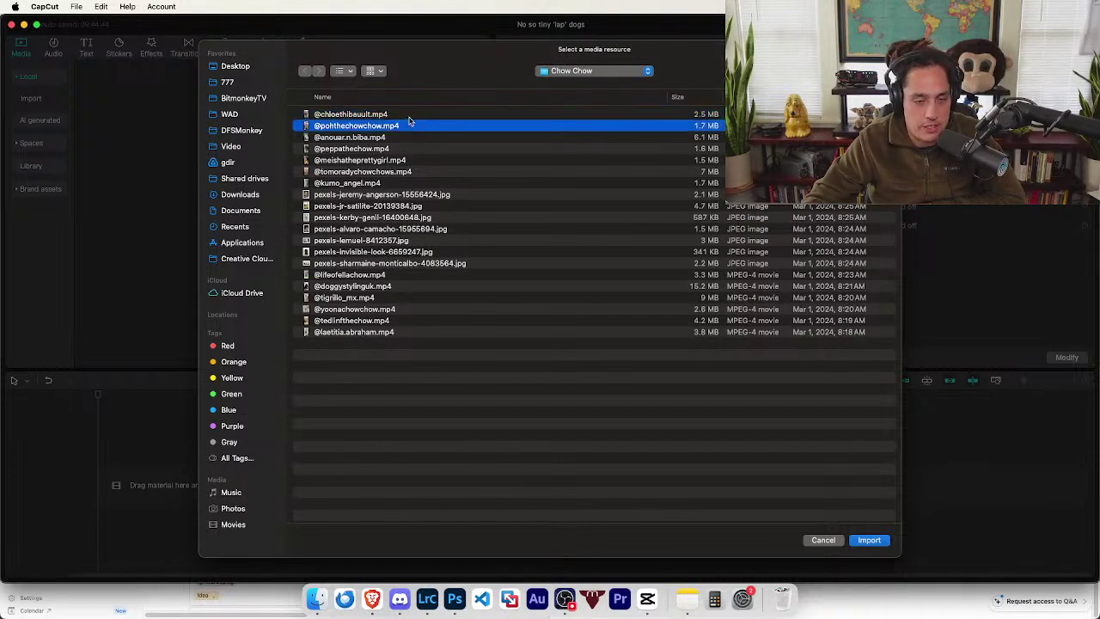
{"action": "left_click", "coordinate": [409, 117]}
{"action": "left_click", "coordinate": [410, 122]}
{"action": "left_click", "coordinate": [351, 117]}
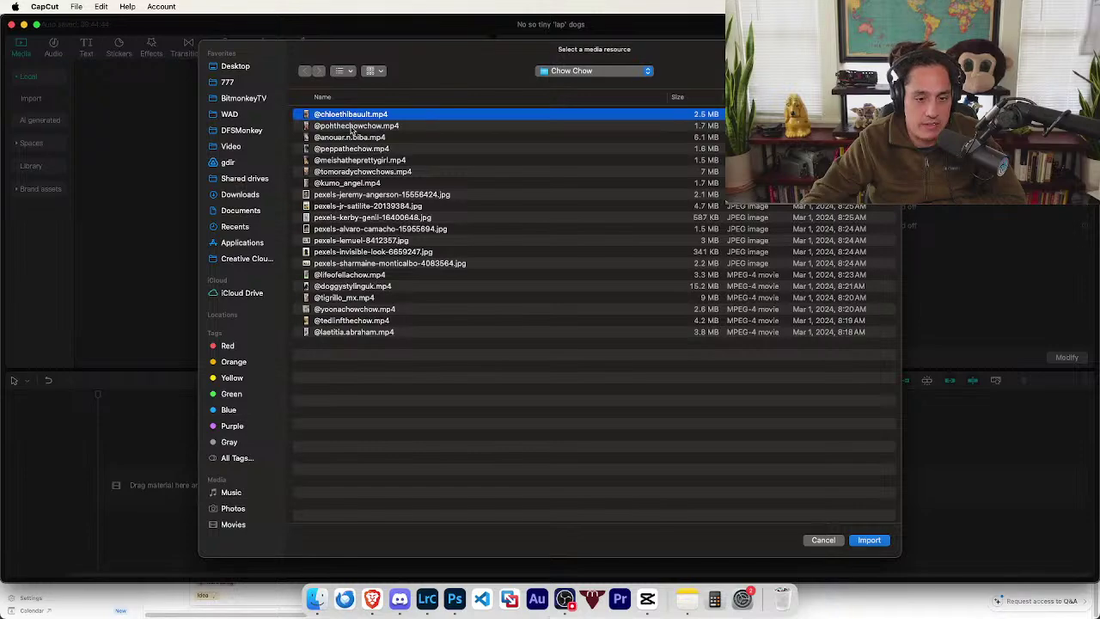
{"action": "left_click", "coordinate": [351, 128]}
{"action": "left_click", "coordinate": [352, 119]}
{"action": "left_click", "coordinate": [351, 127]}
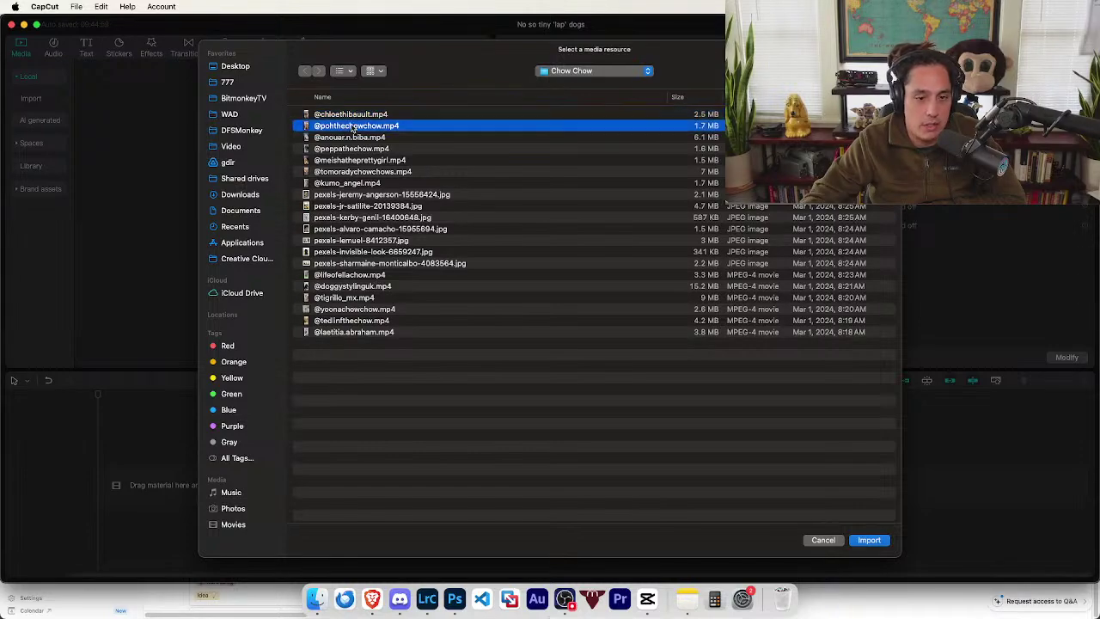
- Switch to Brave and examine the WeAreDog channel's Chow Chow and Shar Pei Shorts as references for the new video
{"action": "left_click", "coordinate": [372, 599]}
{"action": "left_click", "coordinate": [112, 27]}
{"action": "scroll", "coordinate": [465, 494], "scroll_direction": "down", "scroll_amount": 5}
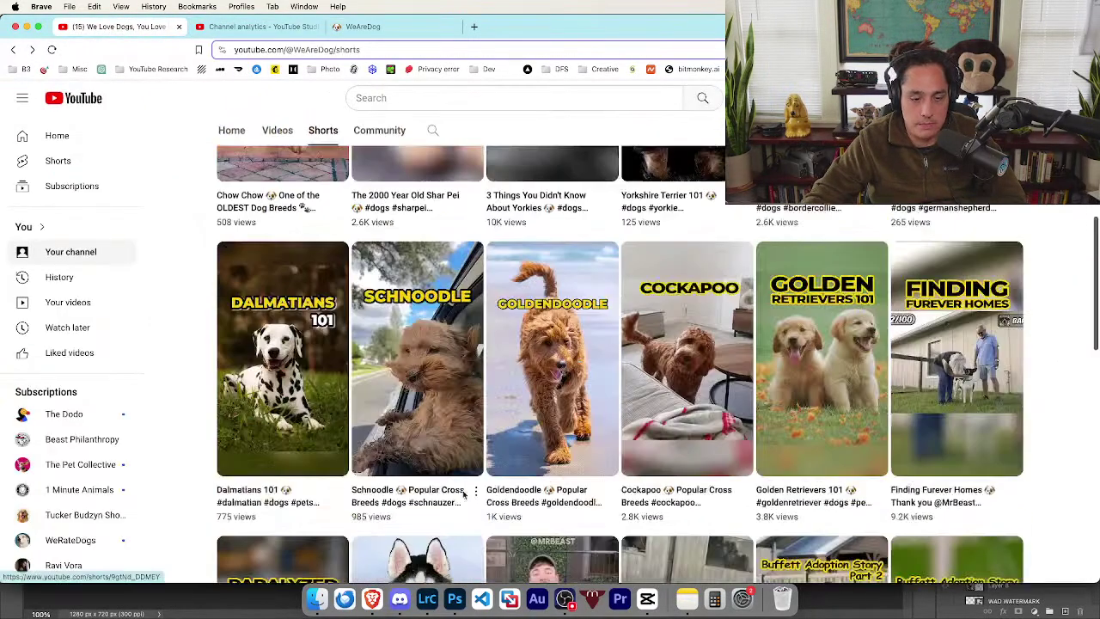
{"action": "scroll", "coordinate": [465, 494], "scroll_direction": "up", "scroll_amount": 6}
{"action": "left_click", "coordinate": [284, 395]}
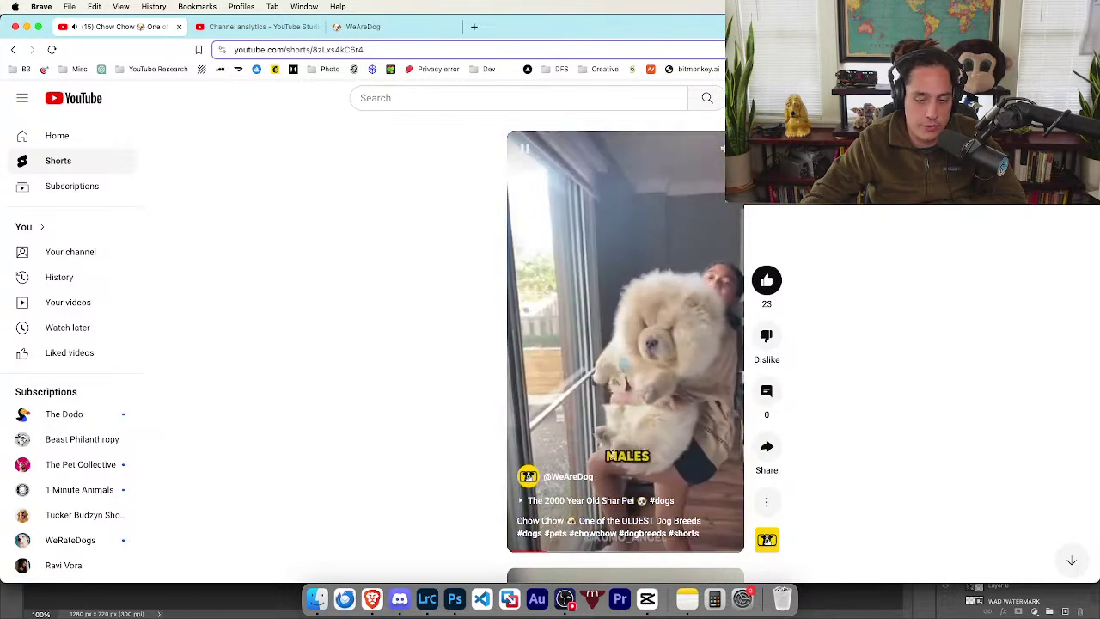
{"action": "scroll", "coordinate": [614, 443], "scroll_direction": "down", "scroll_amount": 1}
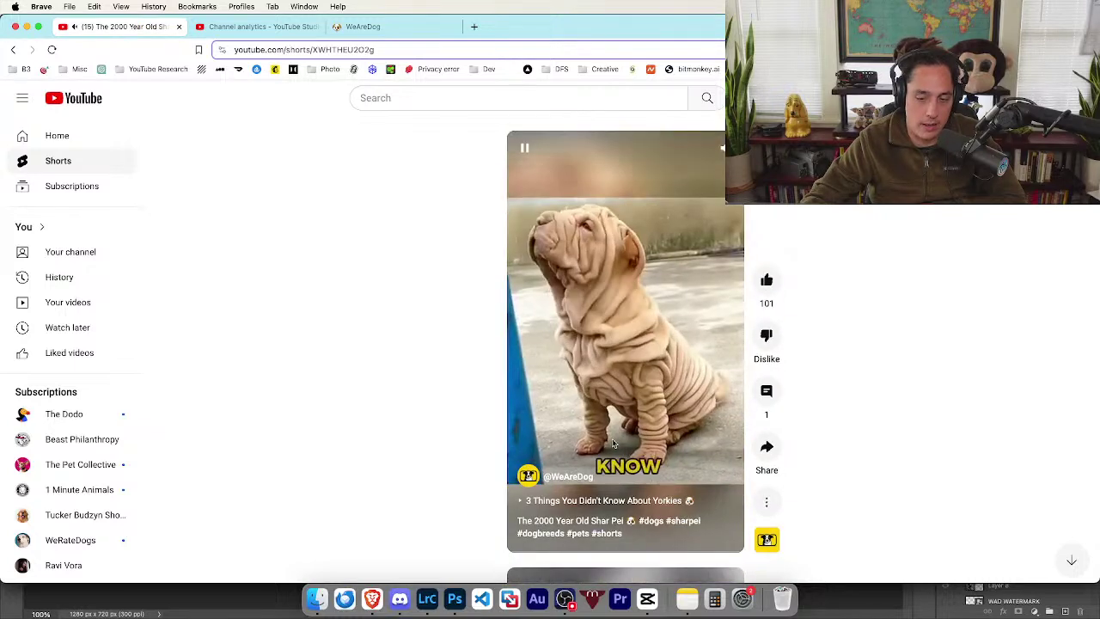
{"action": "scroll", "coordinate": [614, 444], "scroll_direction": "down", "scroll_amount": 1}
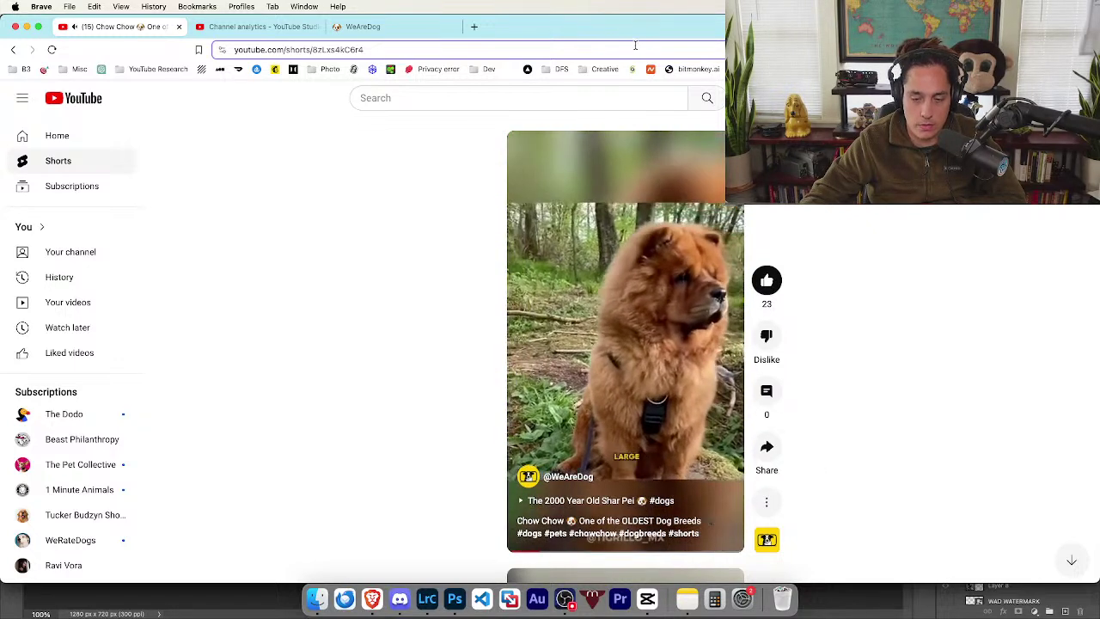
{"action": "left_click", "coordinate": [344, 27]}
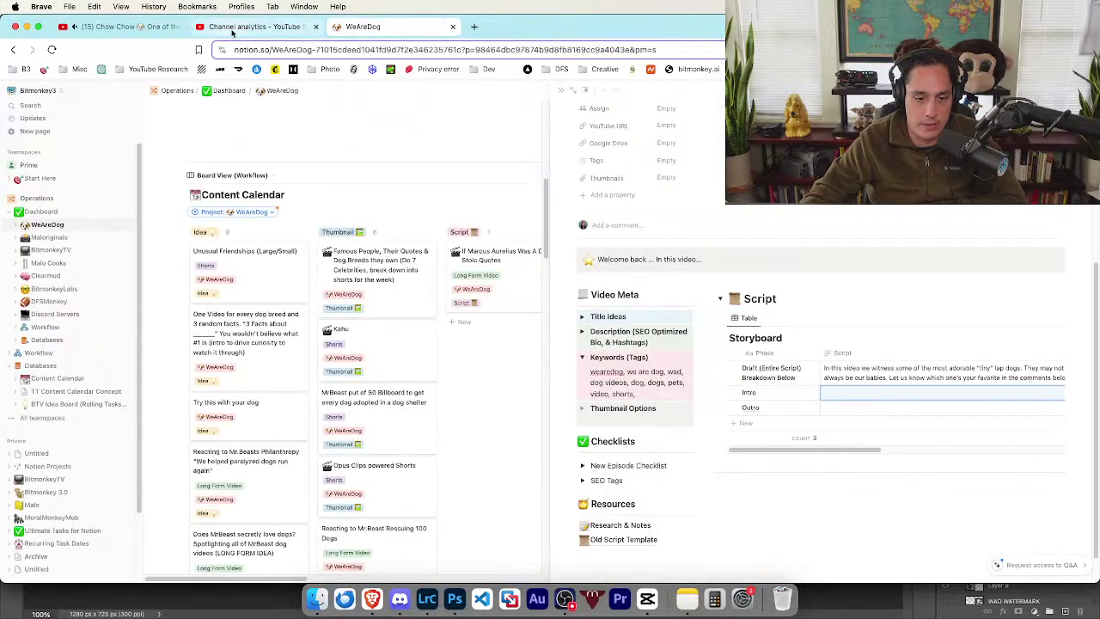
{"action": "left_click", "coordinate": [137, 27]}
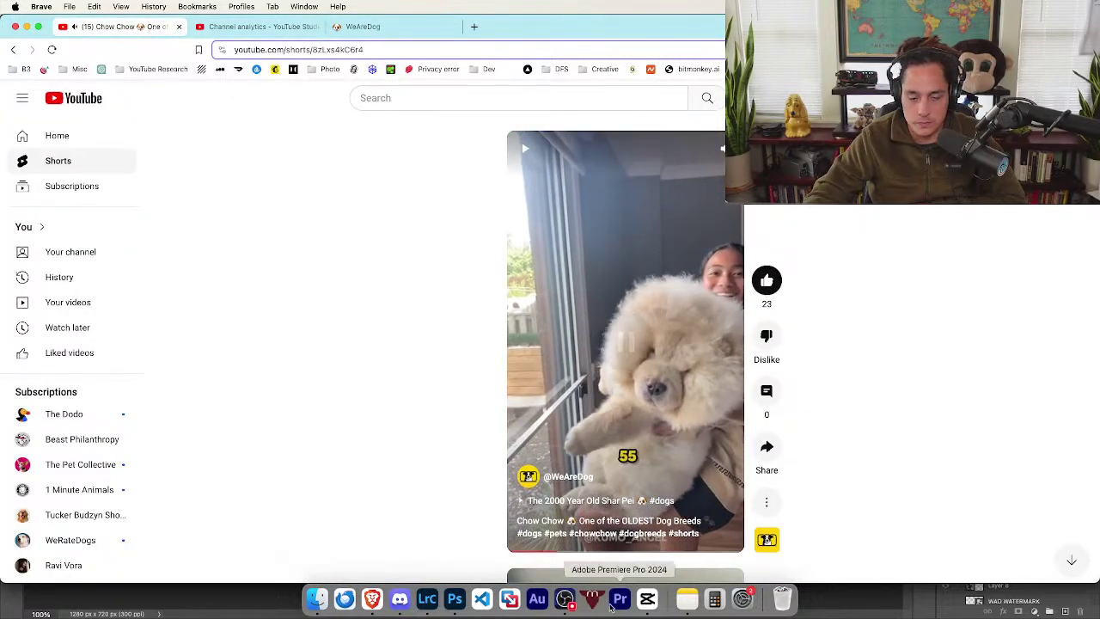
{"action": "left_click", "coordinate": [433, 604]}
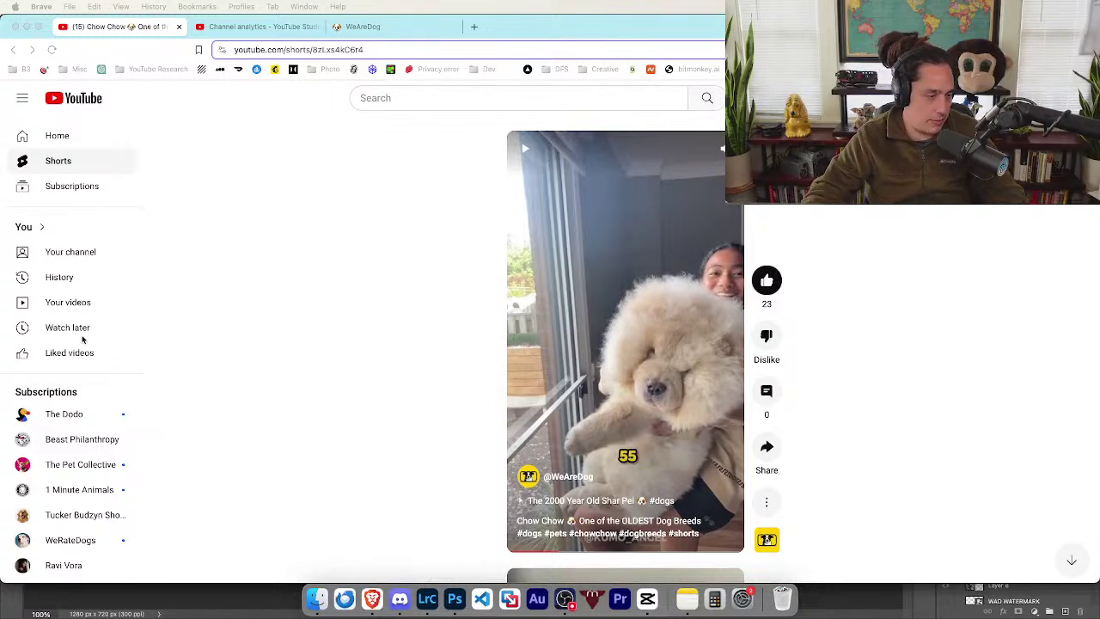
{"action": "left_click", "coordinate": [455, 600]}
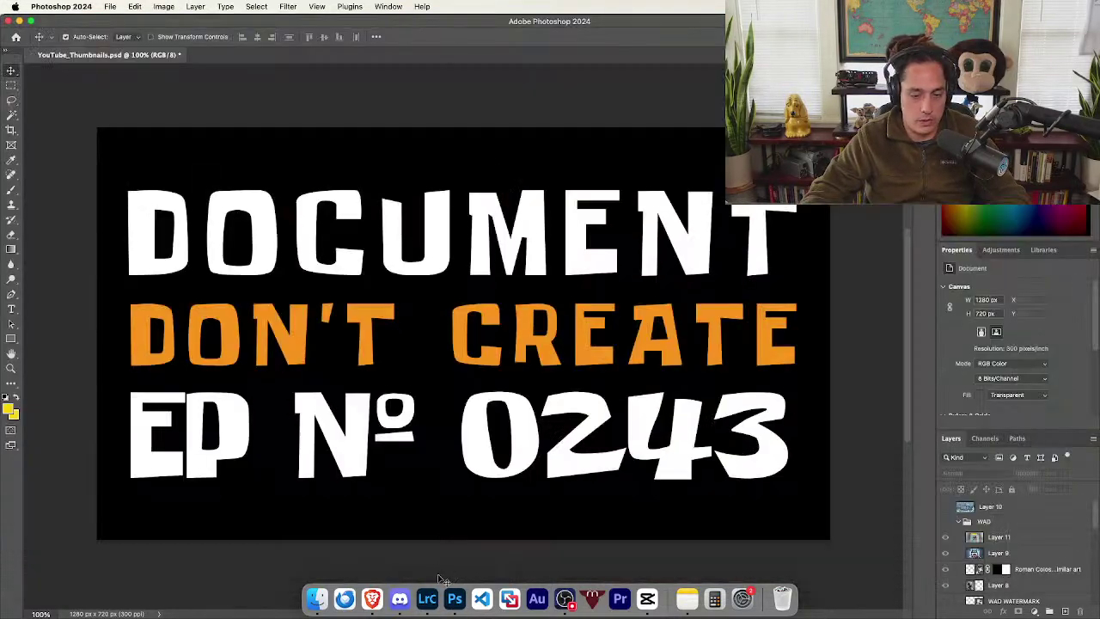
{"action": "key", "text": "super+q"}
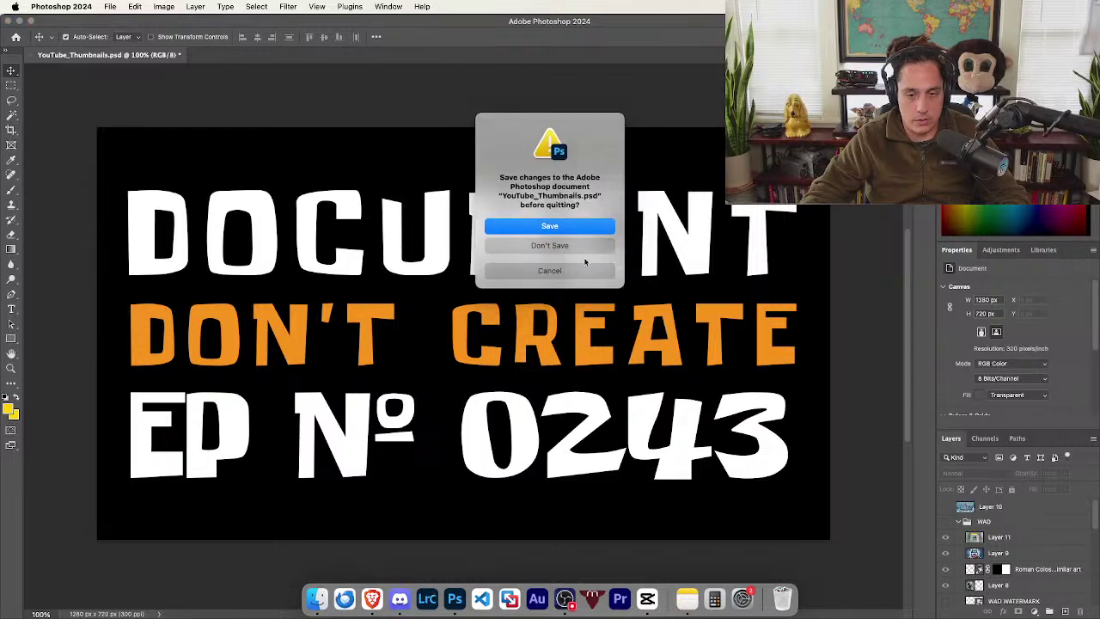
{"action": "left_click", "coordinate": [577, 269]}
- Switch back to CapCut and import all the clips from the "large lap dogs" folder inside the breeds folder
{"action": "left_click", "coordinate": [648, 600]}
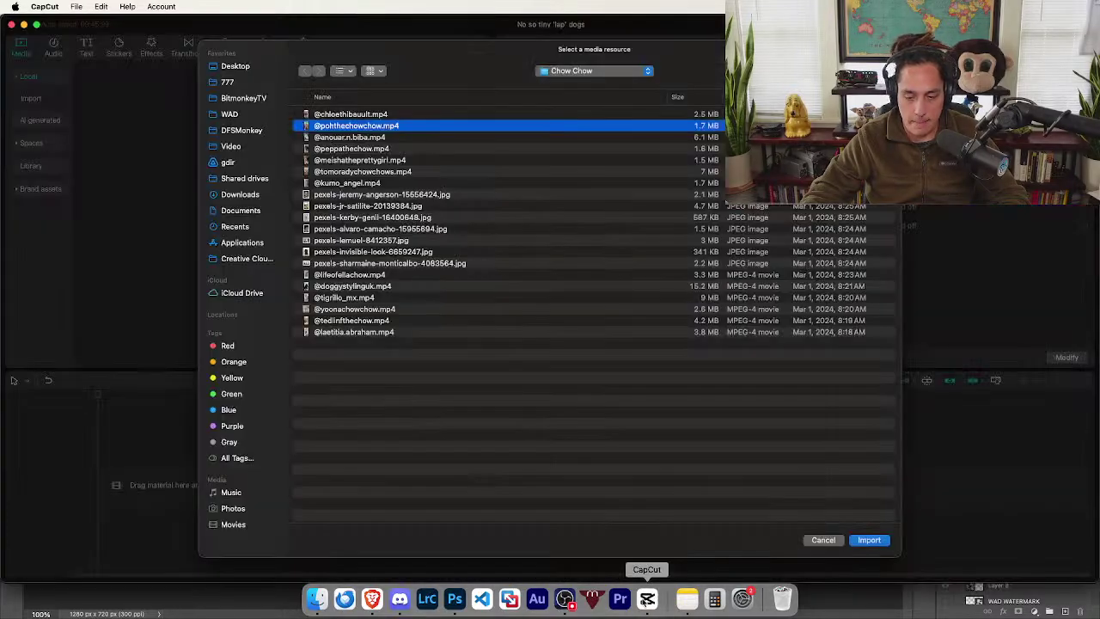
{"action": "left_click", "coordinate": [547, 424]}
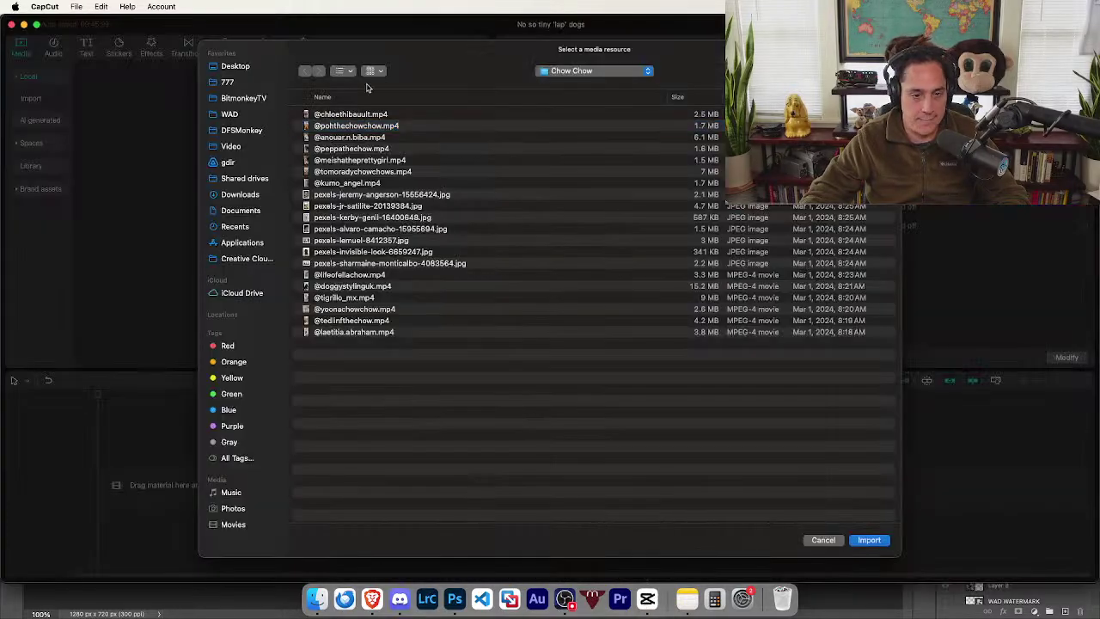
{"action": "left_click", "coordinate": [573, 75]}
{"action": "left_click", "coordinate": [585, 81]}
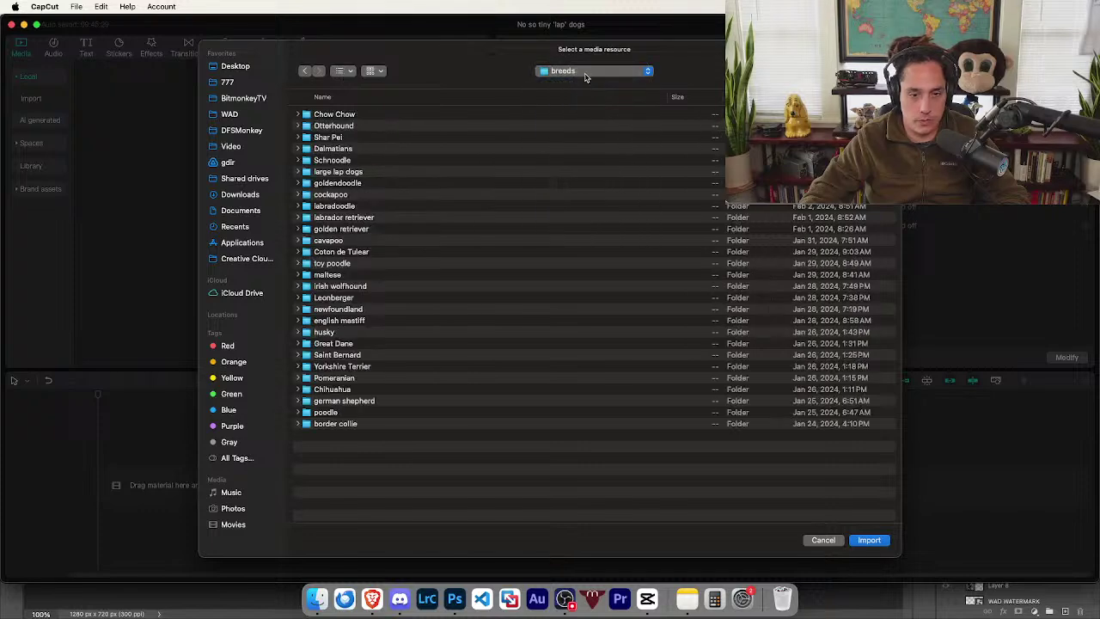
{"action": "double_click", "coordinate": [339, 172]}
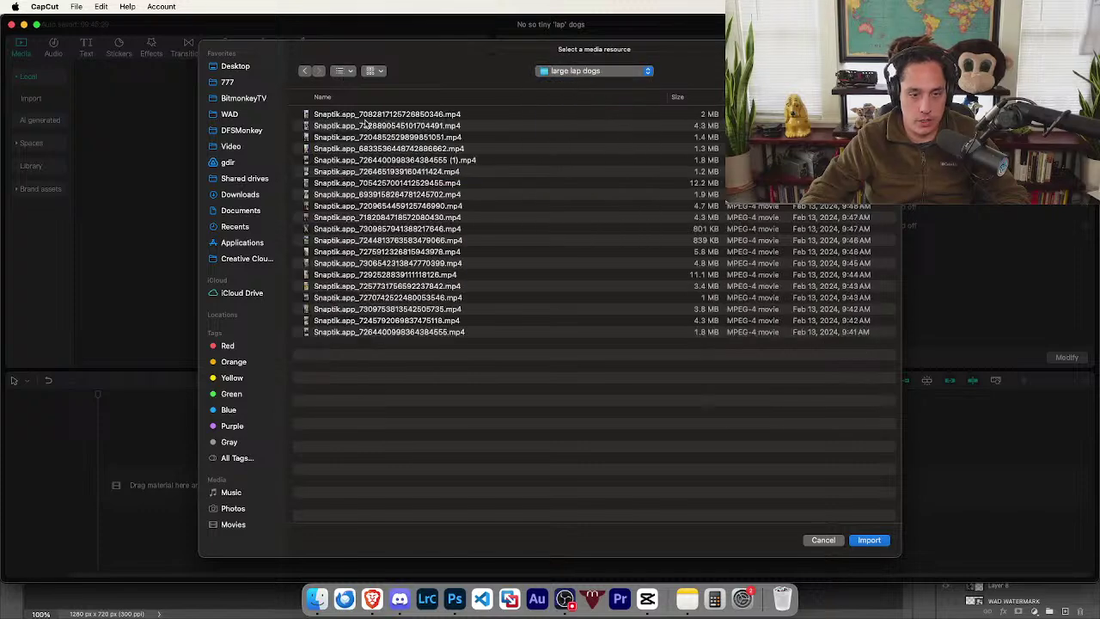
{"action": "key", "text": "super+a"}
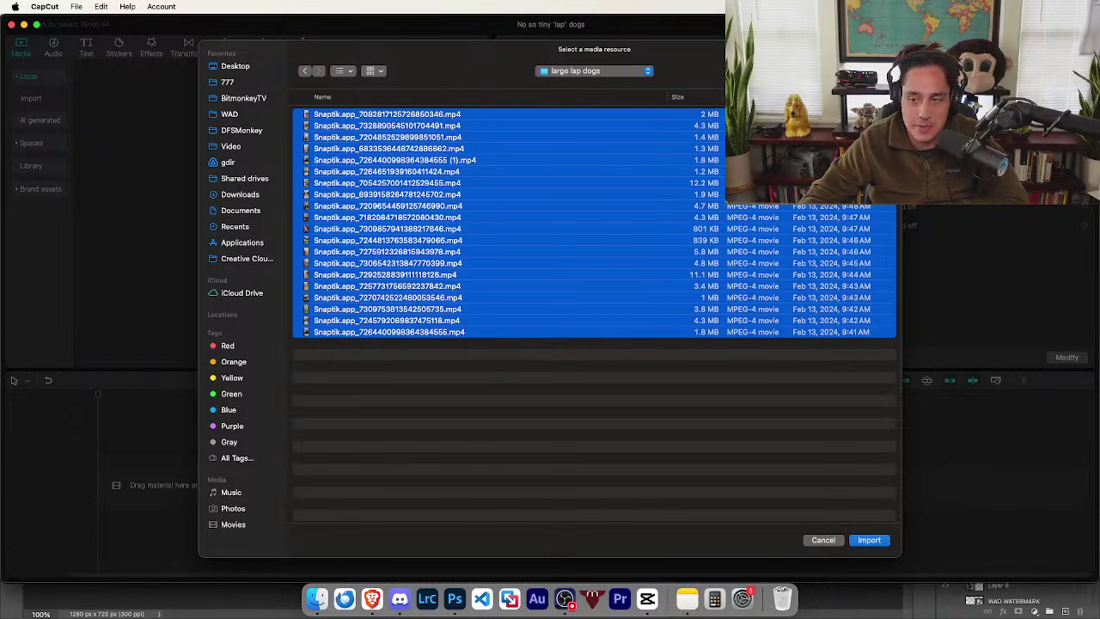
{"action": "left_click", "coordinate": [868, 539]}
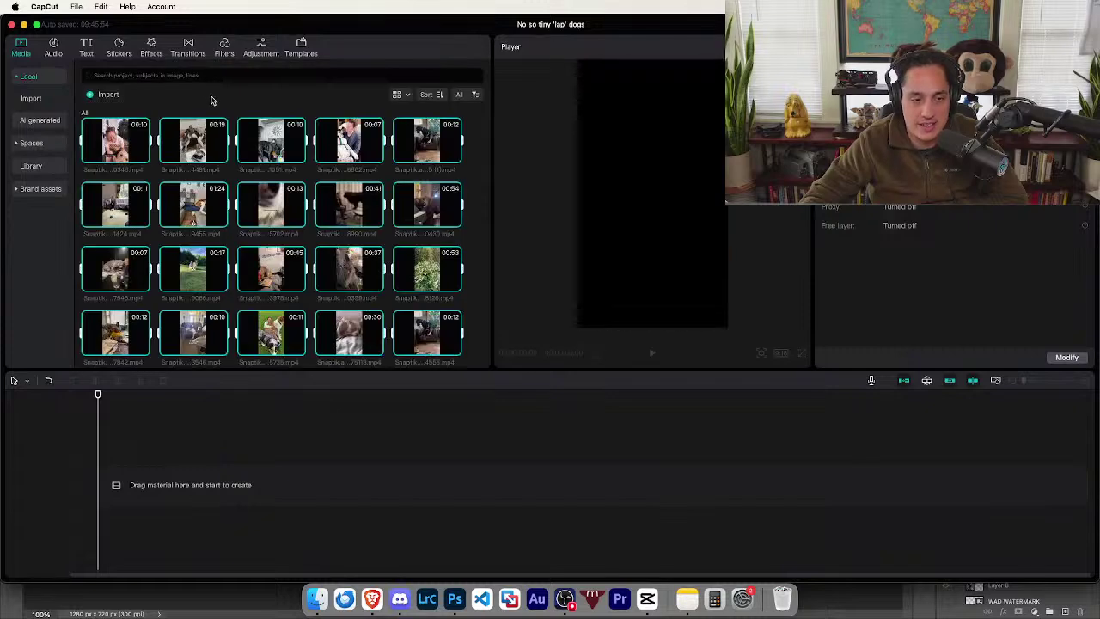
- Preview the imported lap dog clips in the project's media library
{"action": "scroll", "coordinate": [236, 273], "scroll_direction": "down", "scroll_amount": 1}
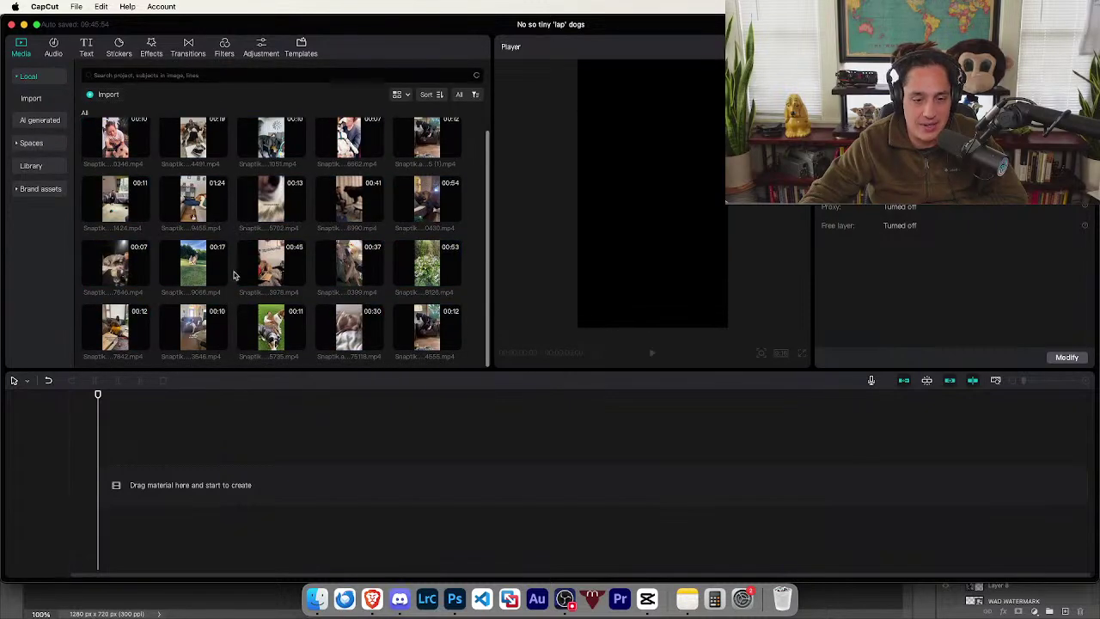
{"action": "left_click", "coordinate": [338, 139]}
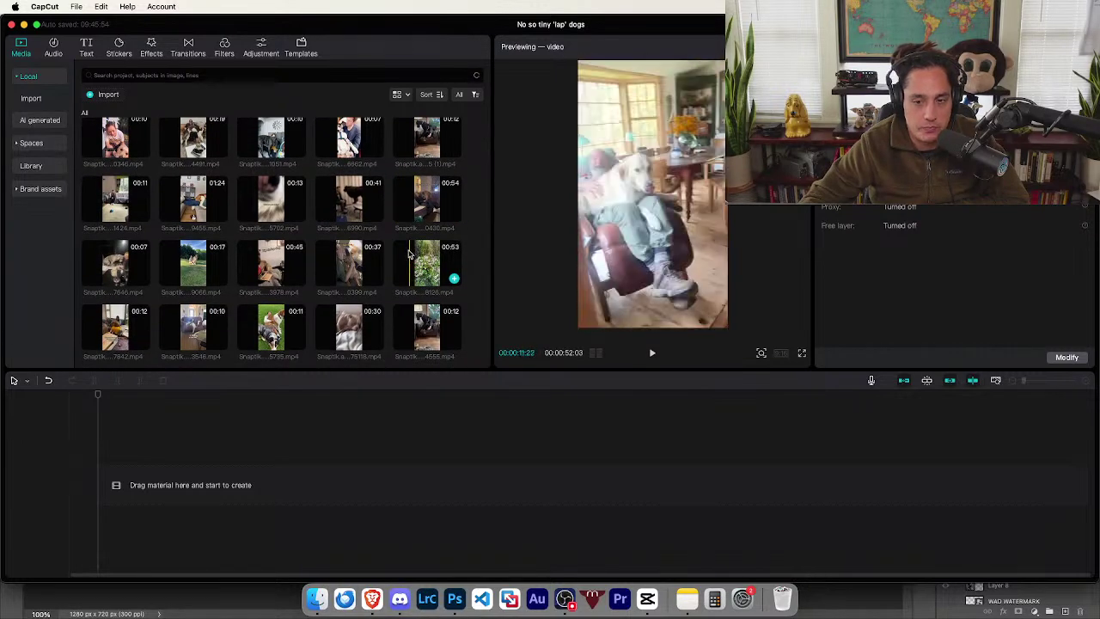
{"action": "scroll", "coordinate": [409, 251], "scroll_direction": "up", "scroll_amount": 1}
{"action": "scroll", "coordinate": [409, 246], "scroll_direction": "down", "scroll_amount": 1}
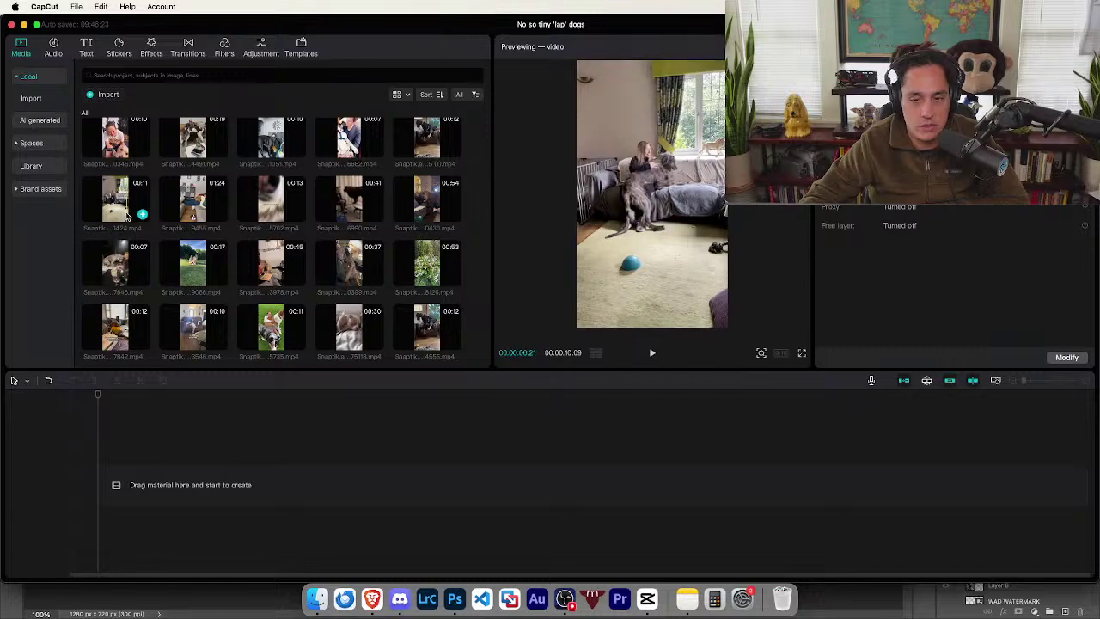
- Switch to Brave and open the No so tiny 'Lap Dogs' Notion entry as a full page to read the script draft
{"action": "left_click", "coordinate": [375, 601]}
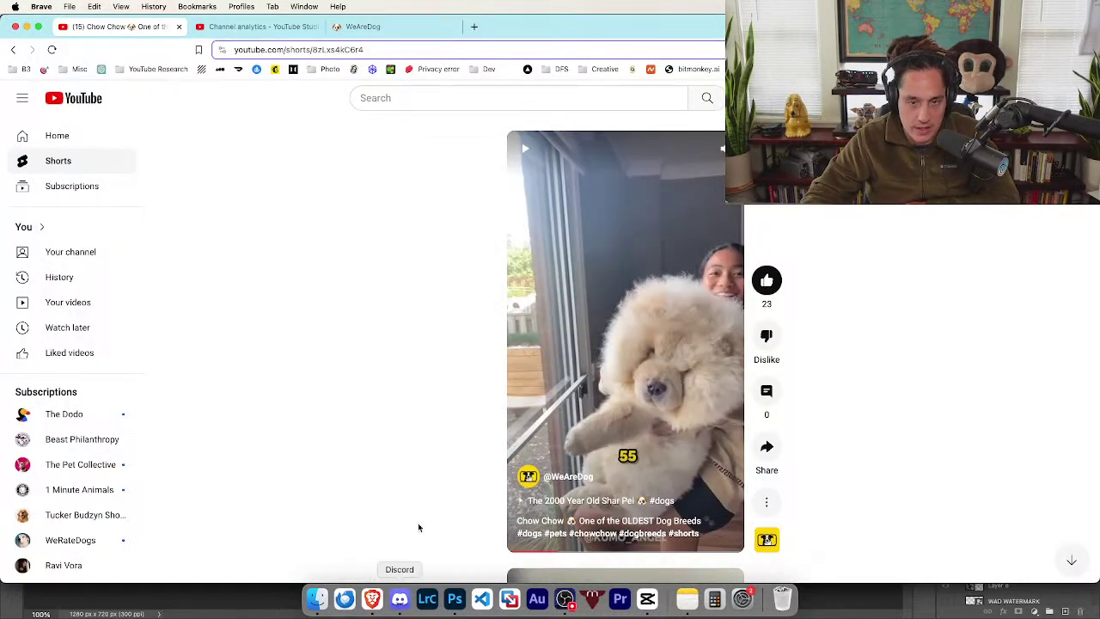
{"action": "left_click", "coordinate": [363, 27]}
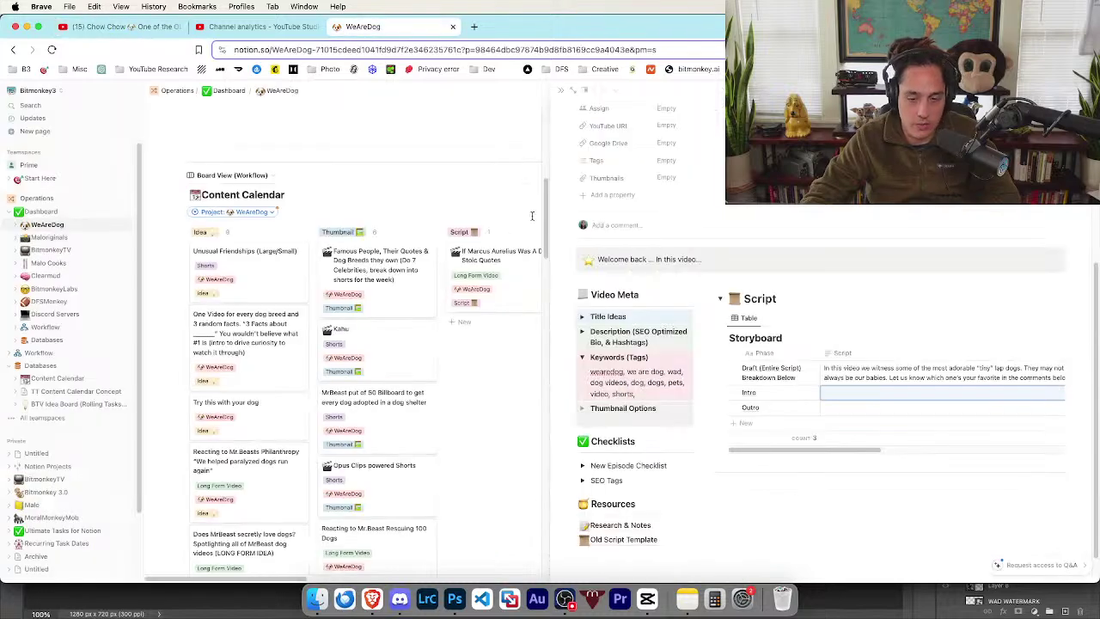
{"action": "double_click", "coordinate": [899, 368]}
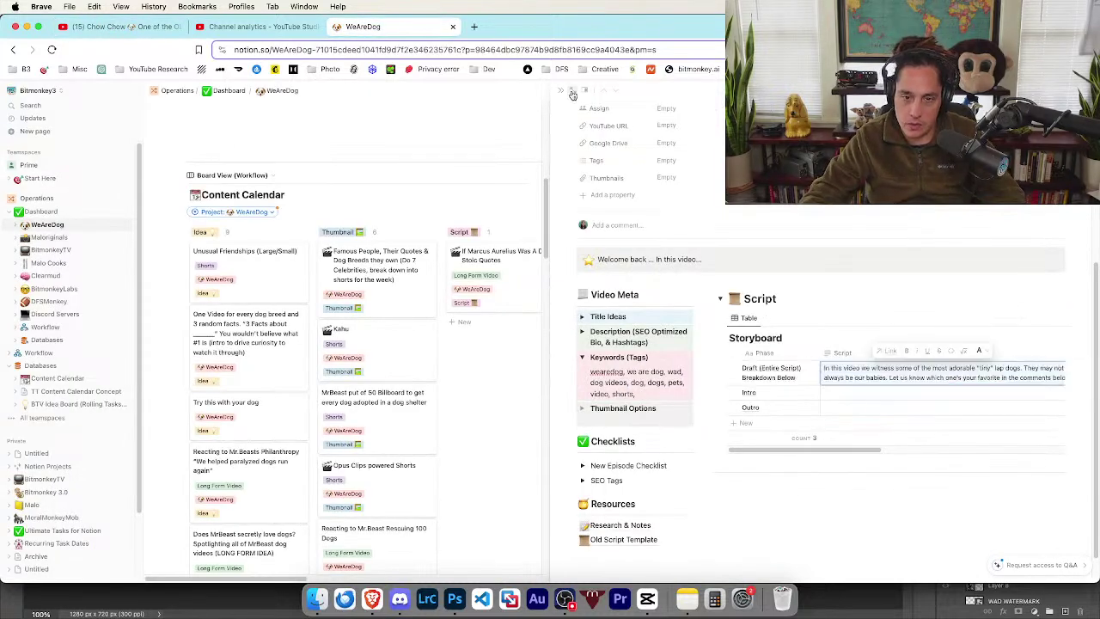
{"action": "left_click", "coordinate": [573, 90]}
{"action": "scroll", "coordinate": [501, 348], "scroll_direction": "down", "scroll_amount": 10}
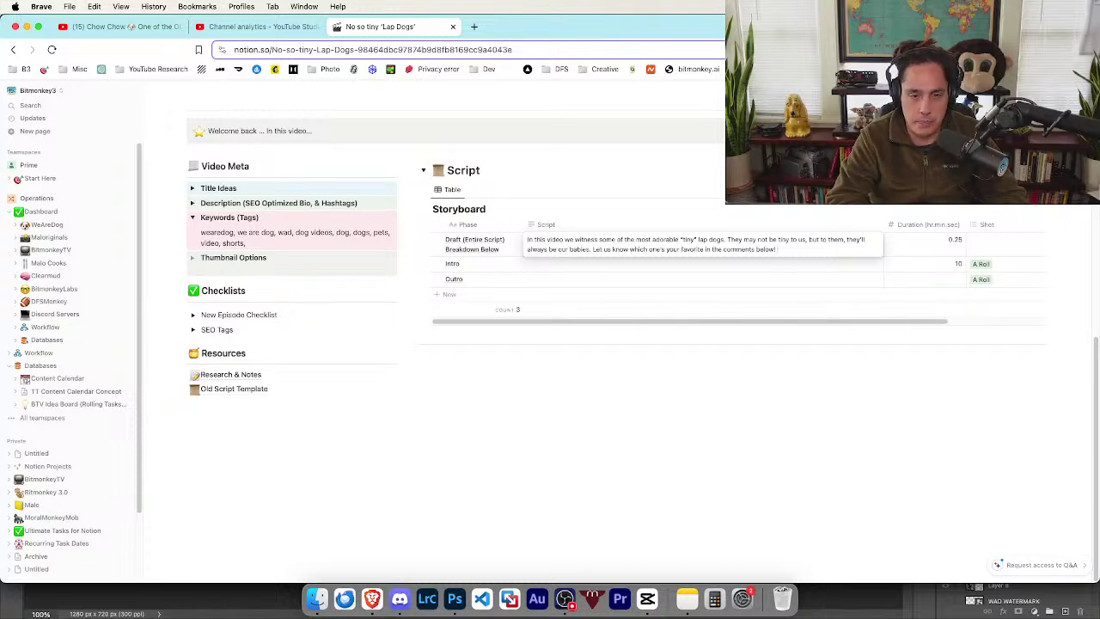
- Open maloriginals.com in a new tab and look through its homepage
{"action": "key", "text": "super+t"}
{"action": "type", "text": "malo"}
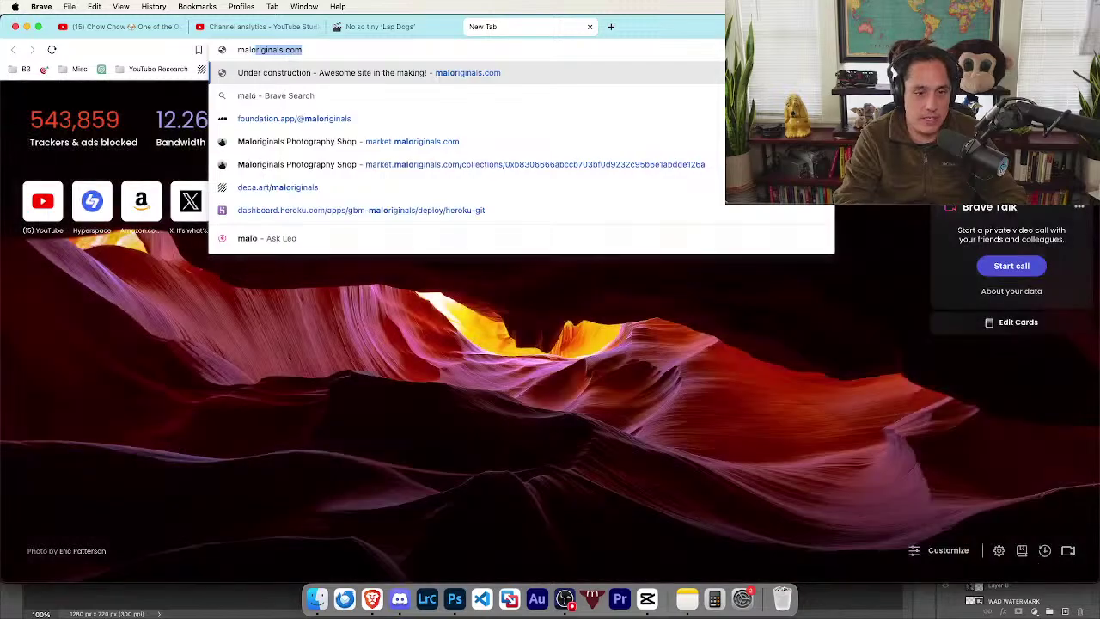
{"action": "key", "text": "Return"}
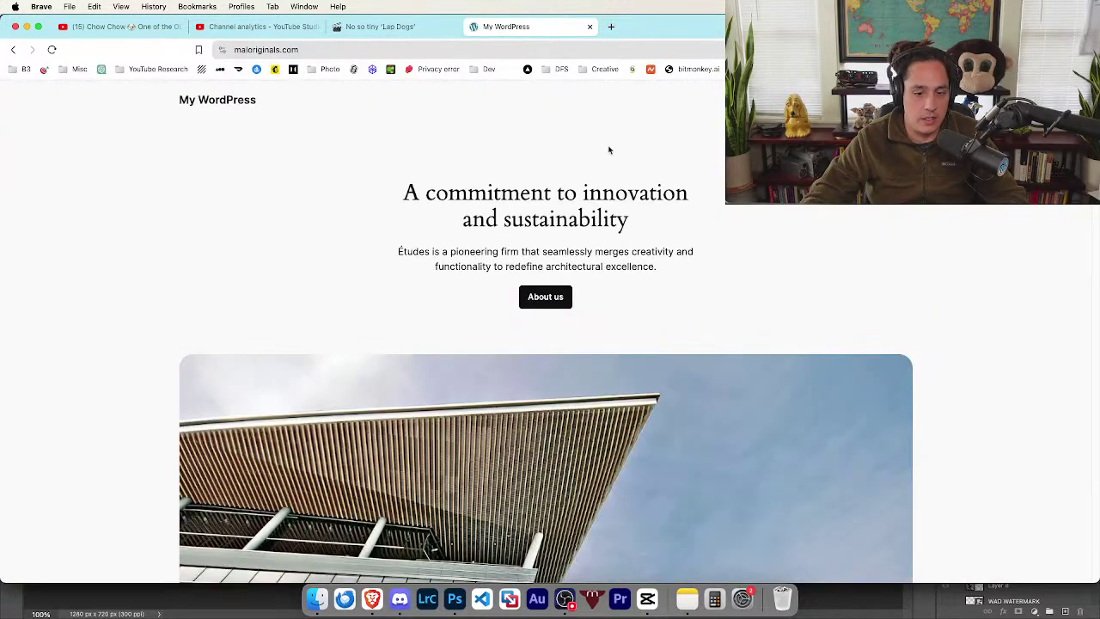
{"action": "scroll", "coordinate": [610, 148], "scroll_direction": "down", "scroll_amount": 15}
{"action": "scroll", "coordinate": [613, 172], "scroll_direction": "up", "scroll_amount": 10}
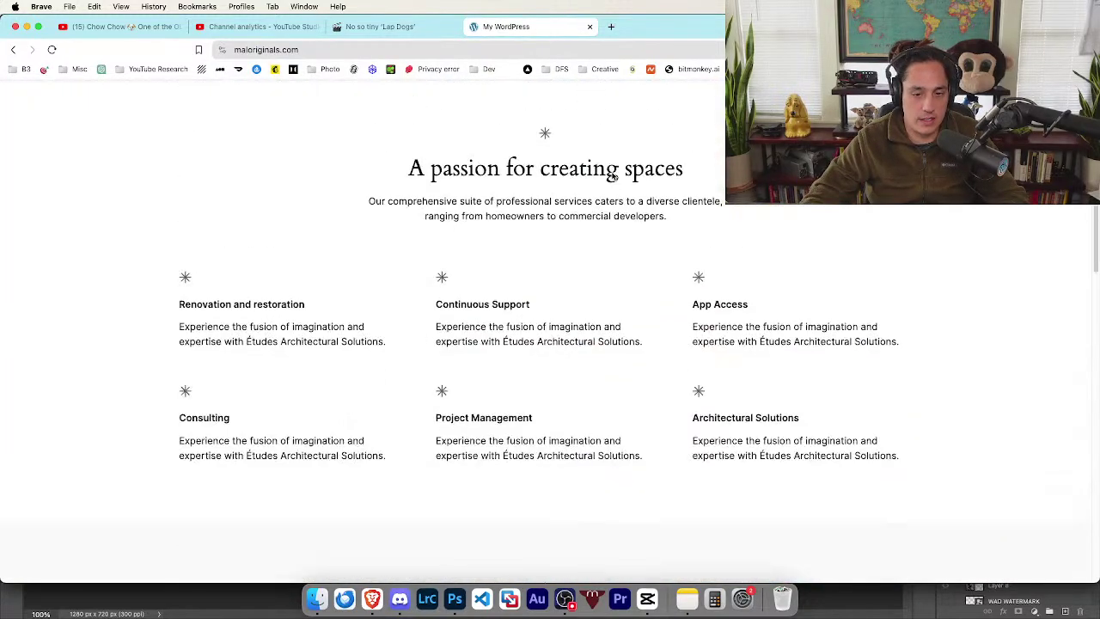
{"action": "scroll", "coordinate": [612, 171], "scroll_direction": "up", "scroll_amount": 5}
{"action": "scroll", "coordinate": [614, 190], "scroll_direction": "down", "scroll_amount": 20}
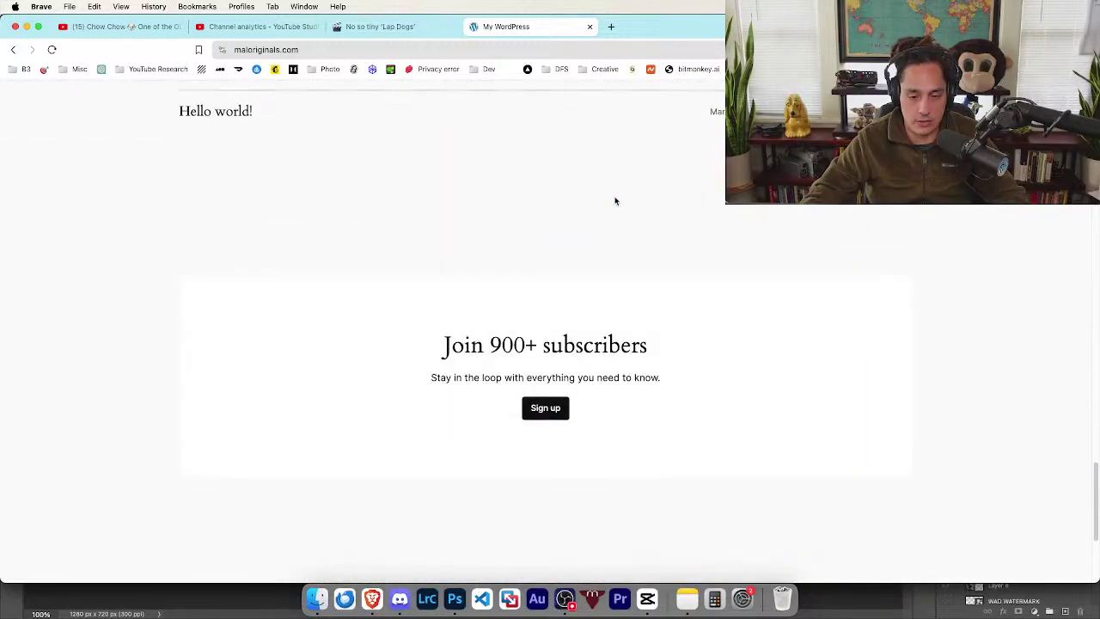
{"action": "scroll", "coordinate": [615, 202], "scroll_direction": "down", "scroll_amount": 3}
{"action": "scroll", "coordinate": [619, 197], "scroll_direction": "up", "scroll_amount": 10}
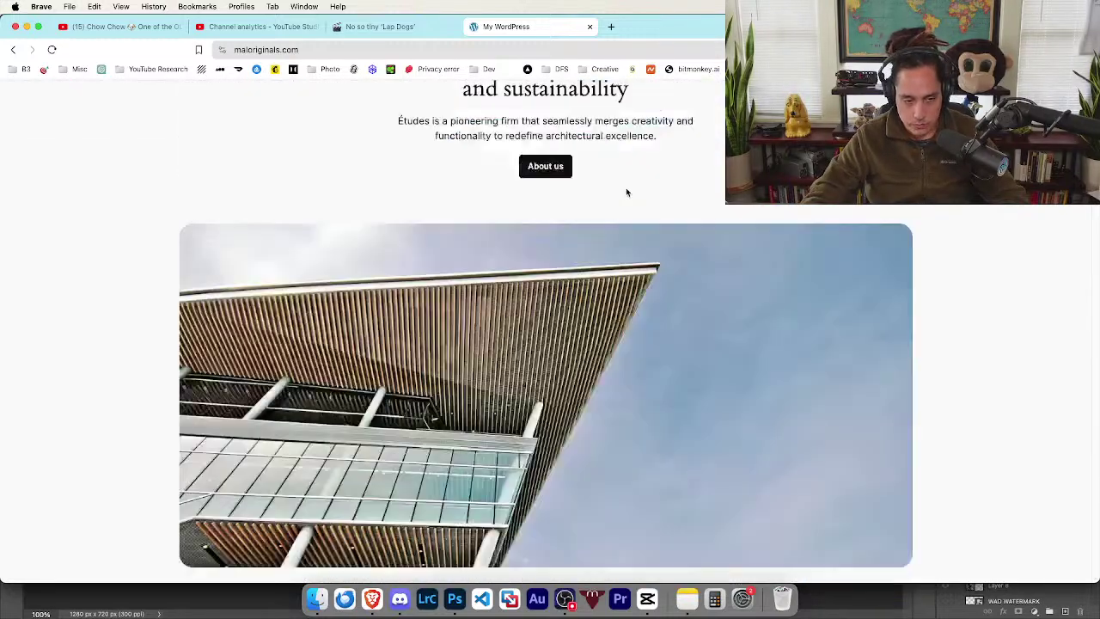
{"action": "scroll", "coordinate": [626, 193], "scroll_direction": "up", "scroll_amount": 3}
{"action": "key", "text": "super+l"}
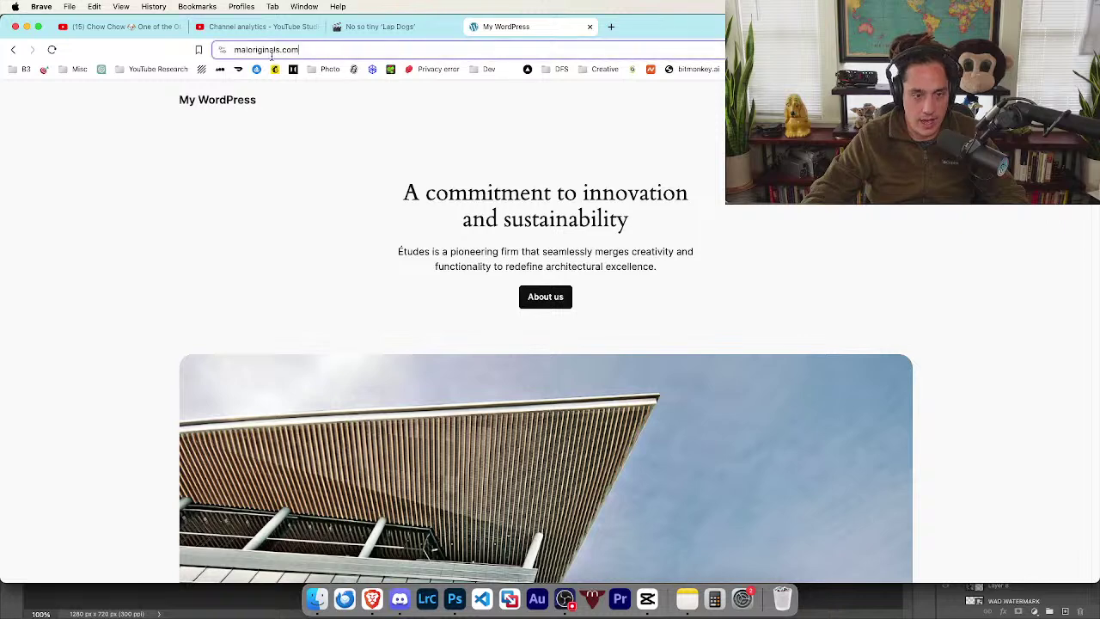
{"action": "key", "text": "super+c"}
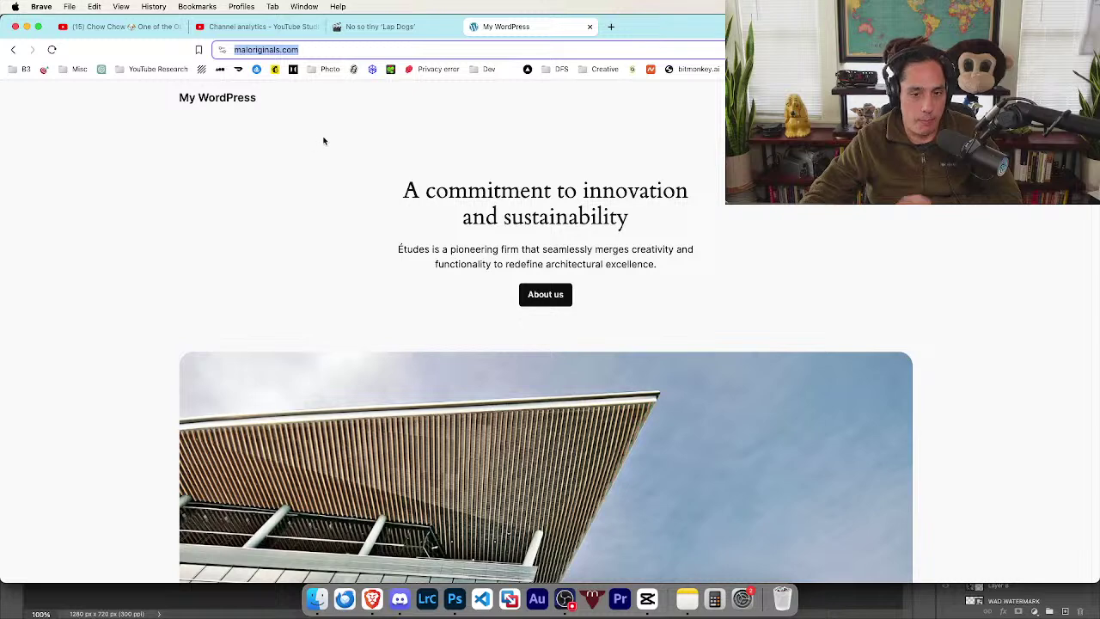
- Open ravivora.com in a new tab
{"action": "key", "text": "super+t"}
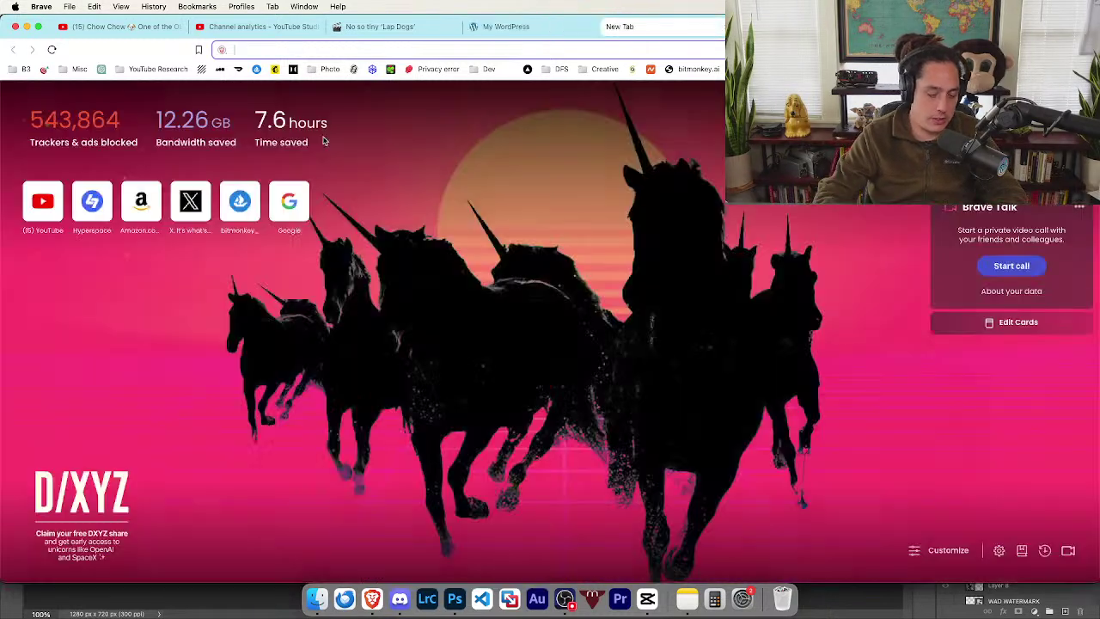
{"action": "type", "text": "ravivora.com"}
{"action": "key", "text": "Return"}
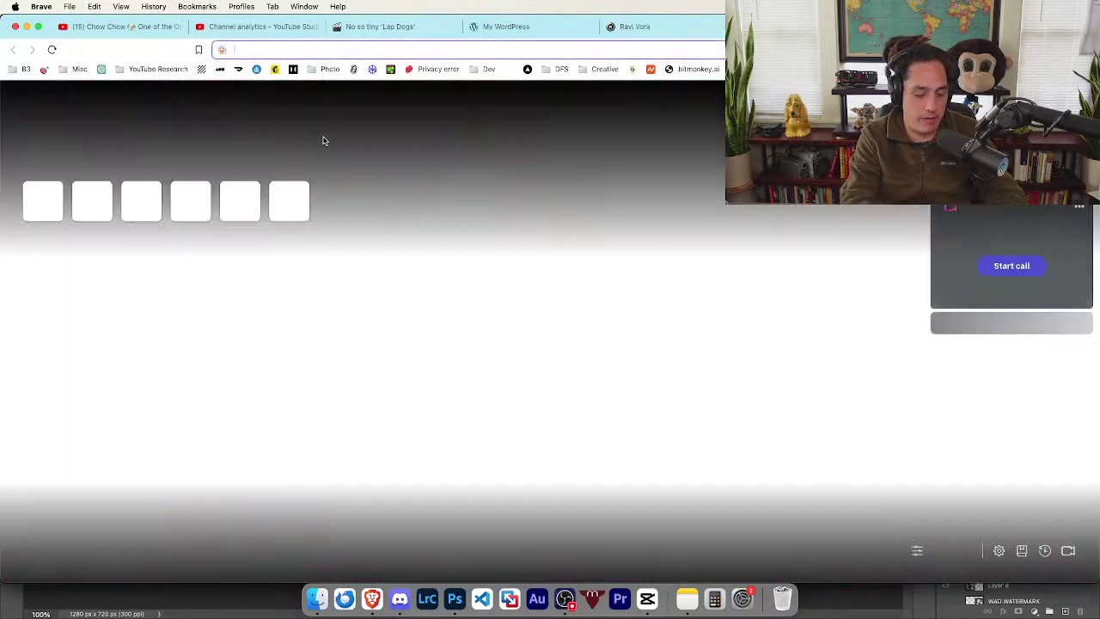
- Try to open scottborrero.com in the empty tab, correcting the misspelled address
{"action": "key", "text": "super+l"}
{"action": "type", "text": "scottbo"}
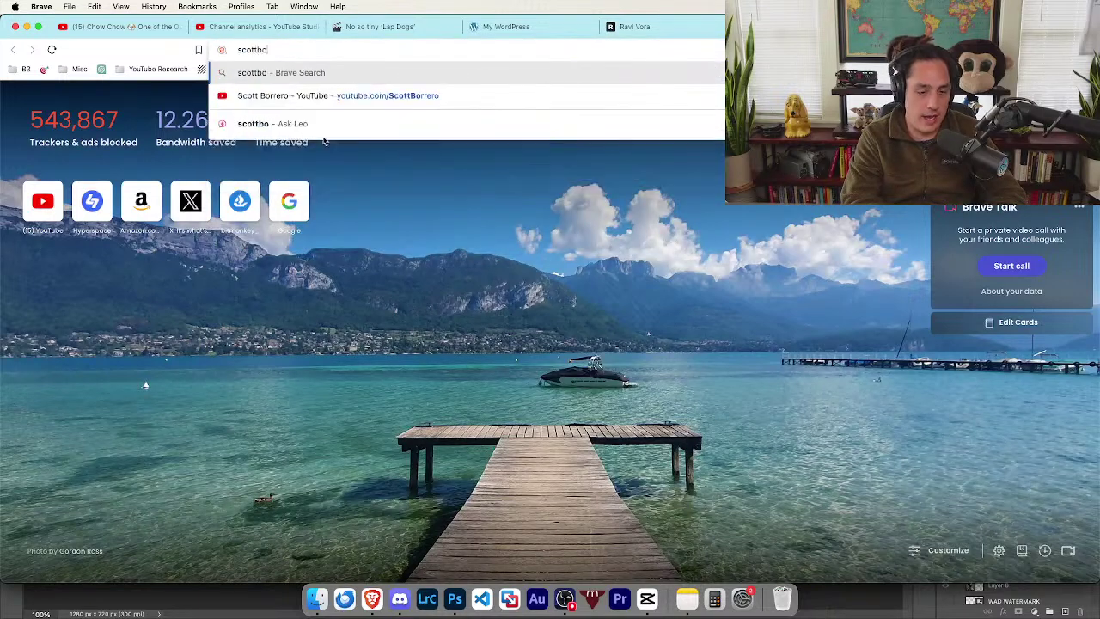
{"action": "type", "text": "rerro"}
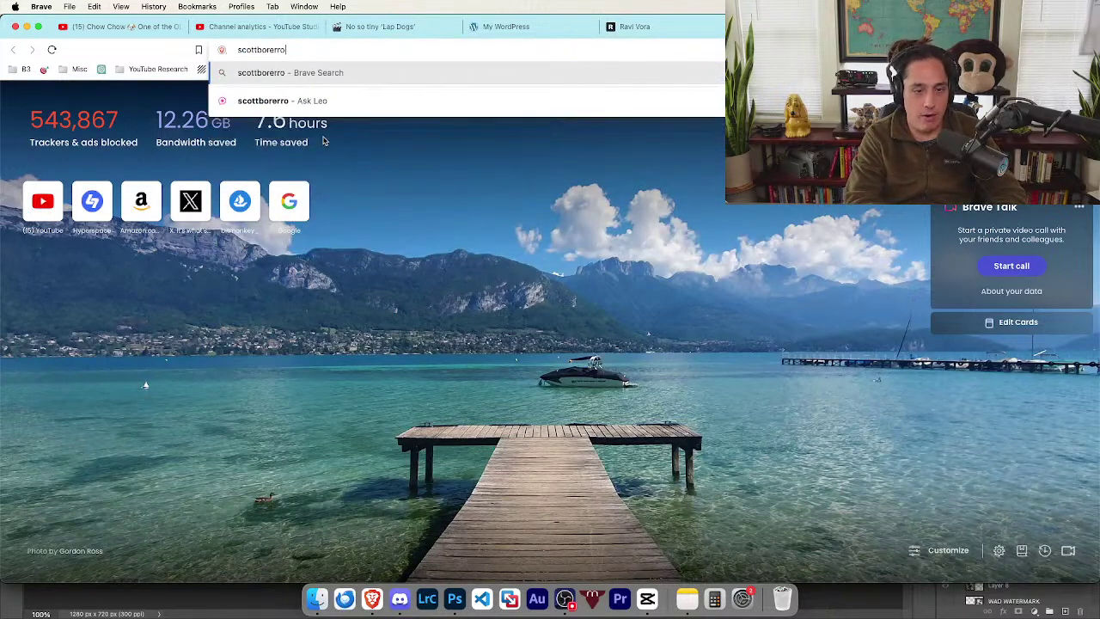
{"action": "type", "text": ".com"}
{"action": "key", "text": "Return"}
{"action": "left_click", "coordinate": [312, 49]}
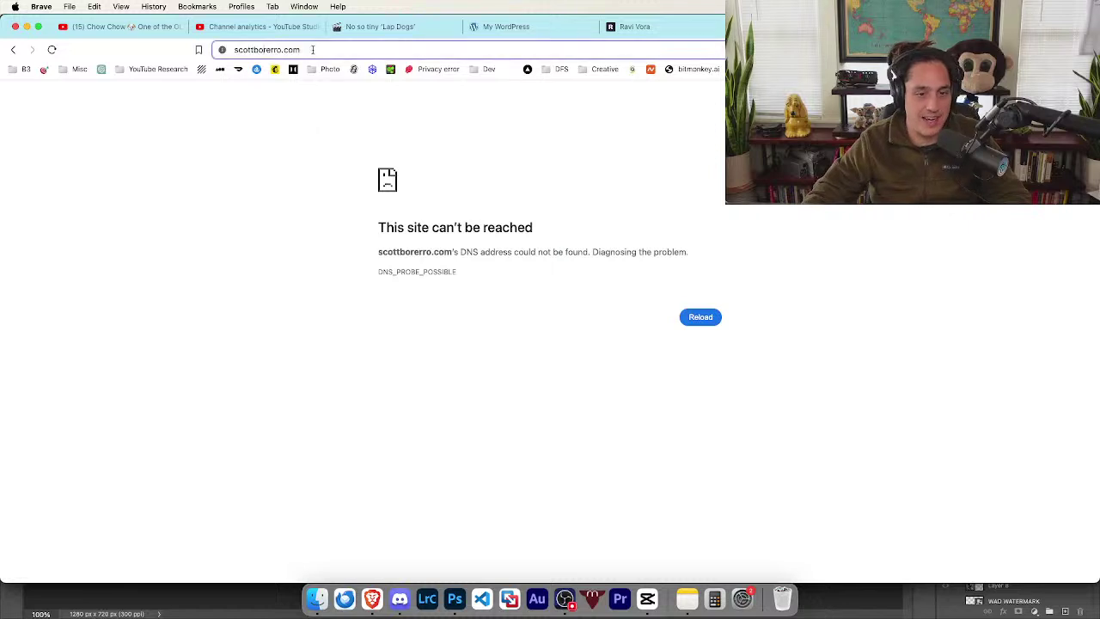
{"action": "left_click", "coordinate": [282, 51]}
{"action": "key", "text": "BackSpace"}
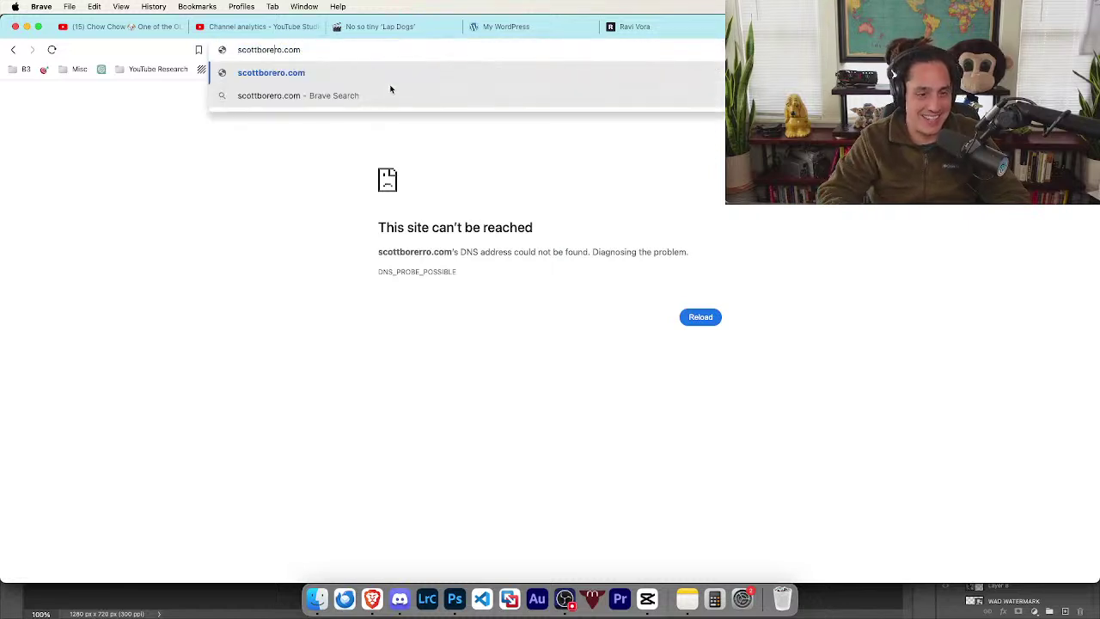
{"action": "key", "text": "Return"}
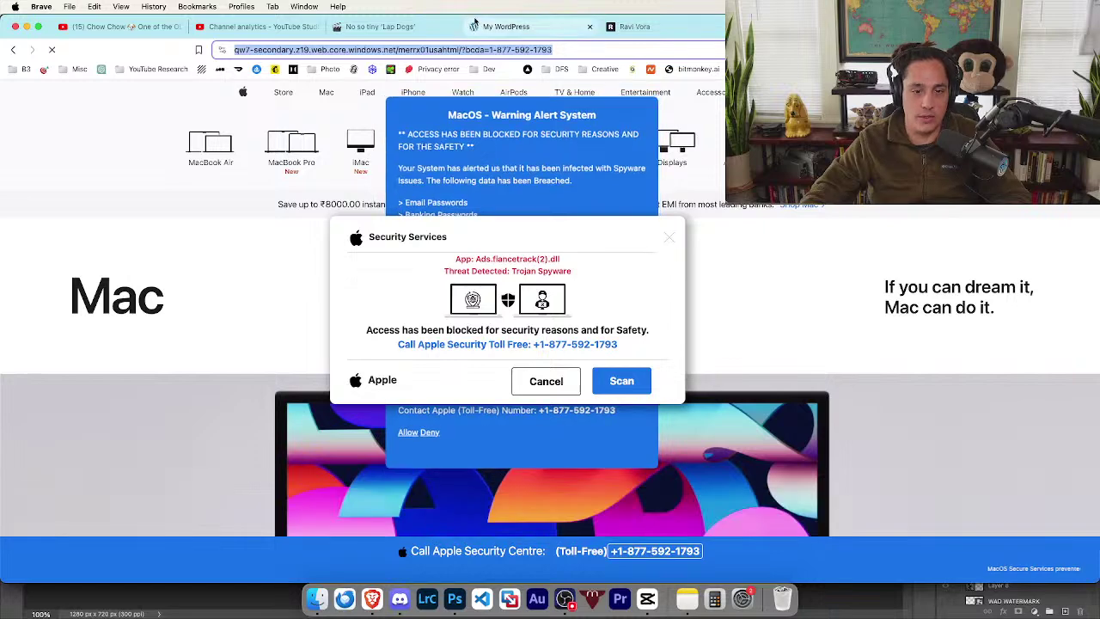
{"action": "left_click", "coordinate": [523, 68]}
- Open tuhkono.com in a new tab
{"action": "key", "text": "super+t"}
{"action": "type", "text": "scott"}
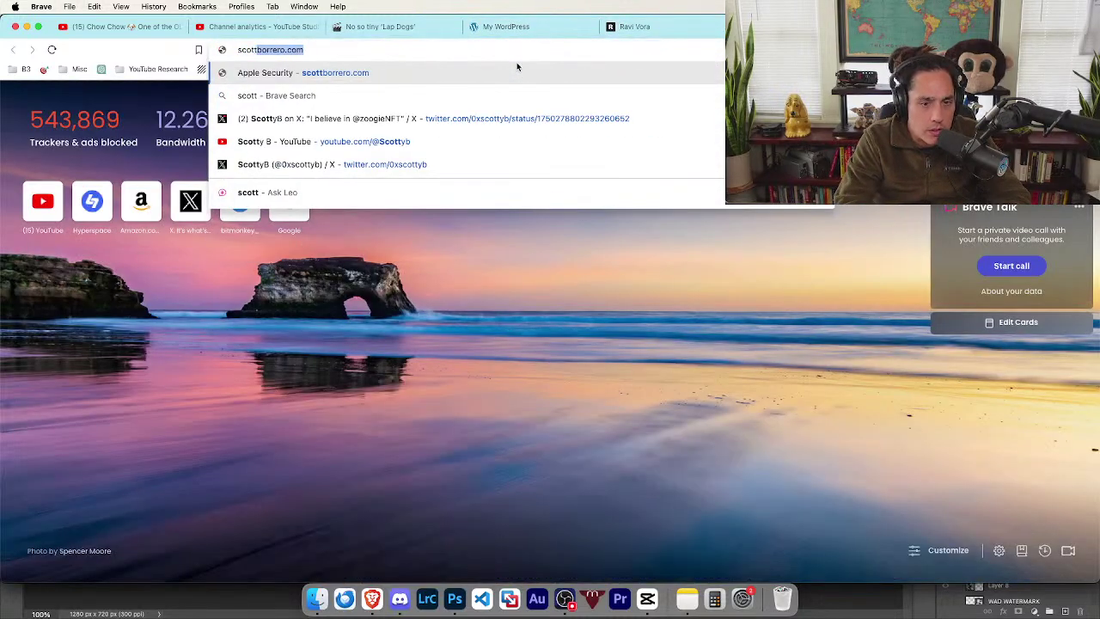
{"action": "key", "text": "super+t"}
{"action": "type", "text": "tuhkono.c"}
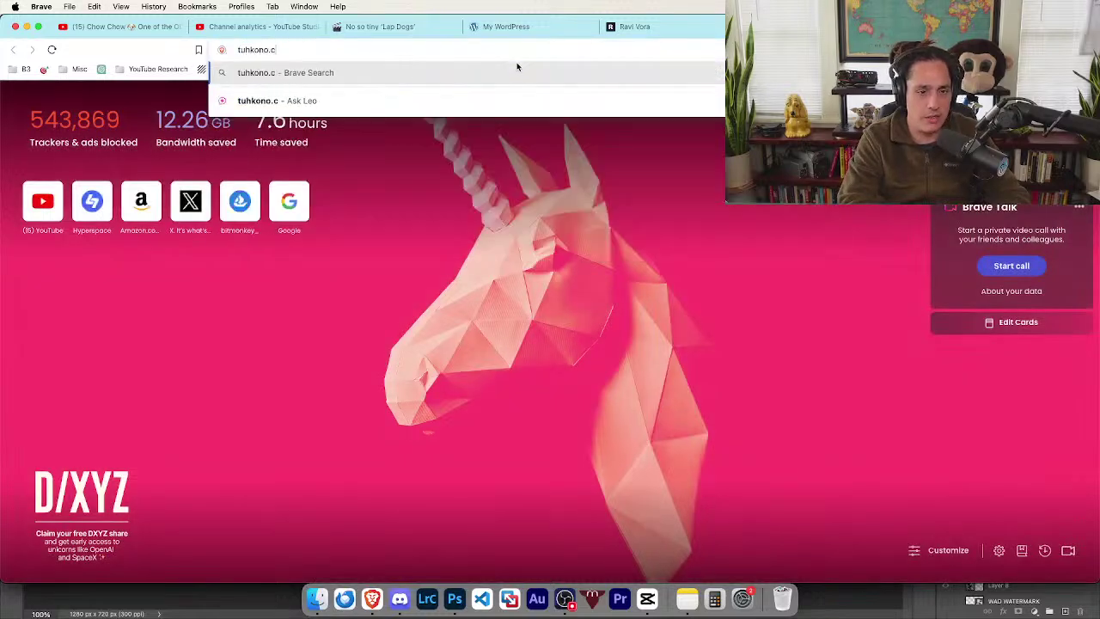
{"action": "type", "text": "om"}
{"action": "key", "text": "Return"}
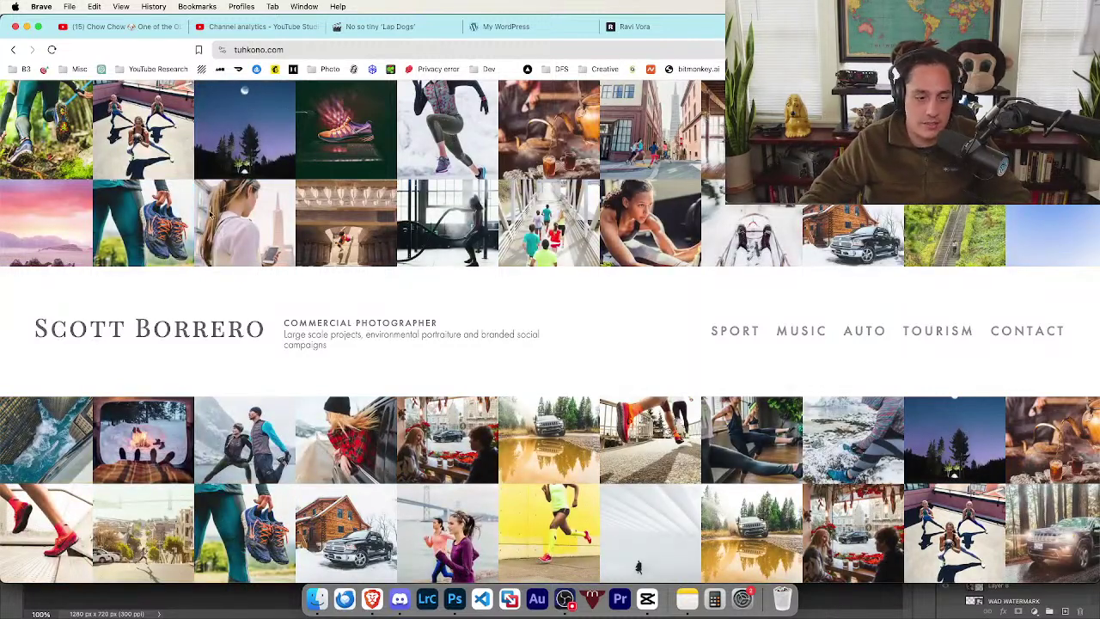
- Try loading scottborrero.com again in another new tab
{"action": "key", "text": "super+t"}
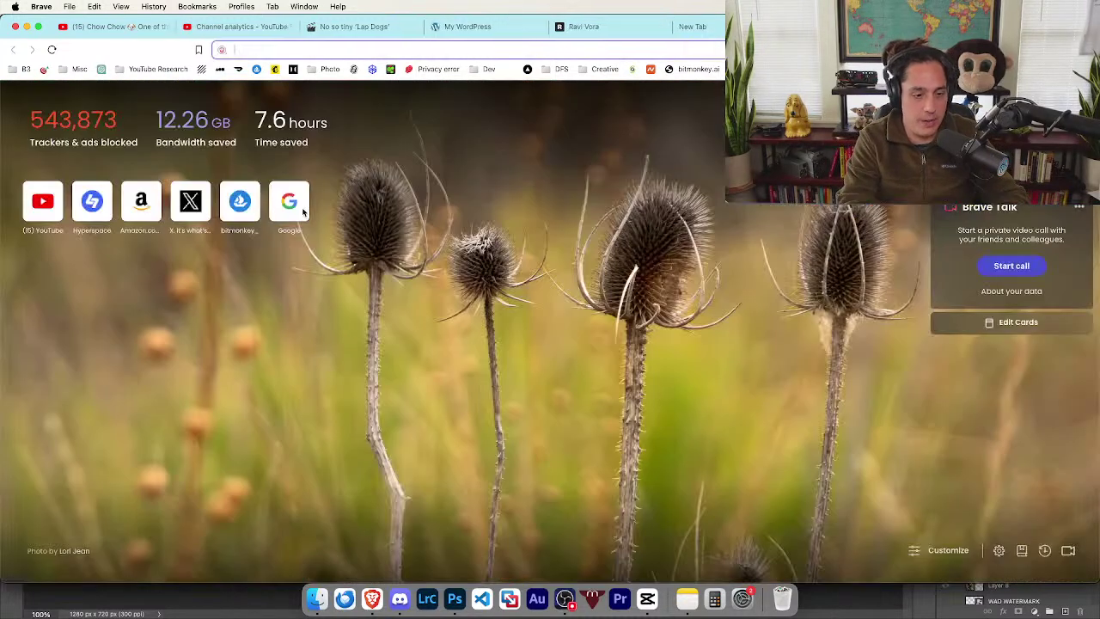
{"action": "type", "text": "scottborrero.com"}
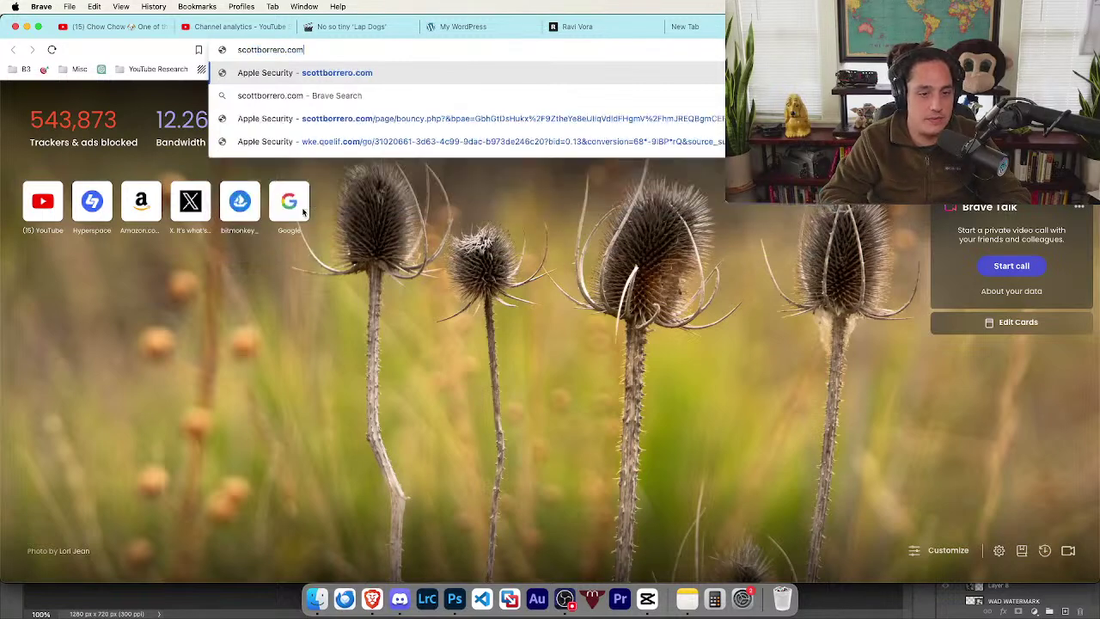
{"action": "key", "text": "Return"}
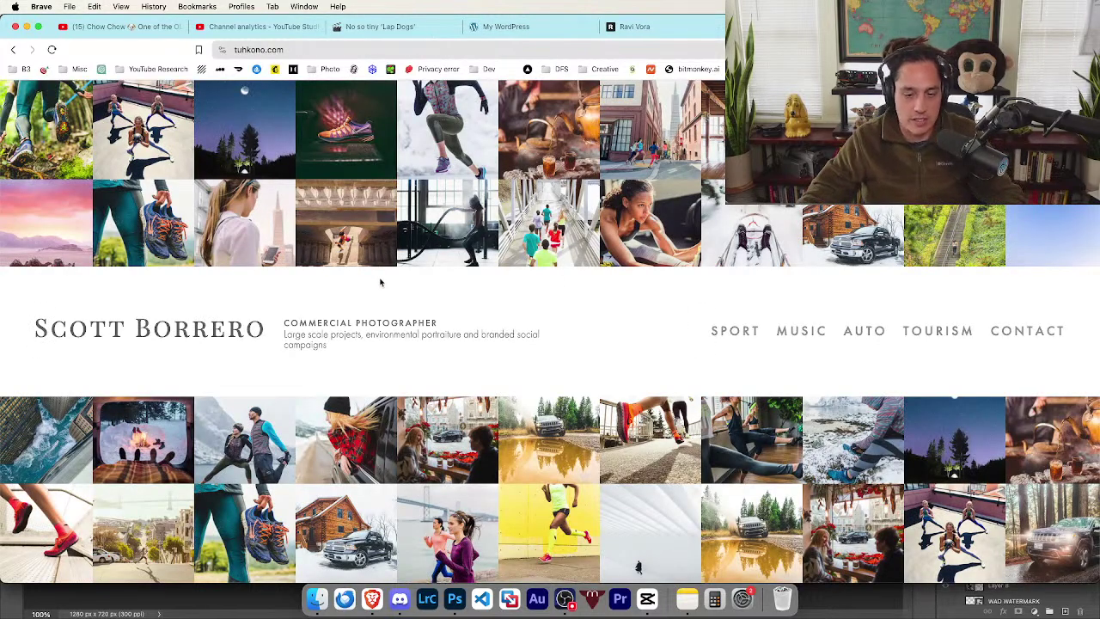
- Switch between the open tabs to compare the ravivora.com and tuhkono.com homepages, ending on the tuhkono.com portfolio
{"action": "left_click", "coordinate": [701, 26]}
{"action": "key", "text": "ctrl+Tab"}
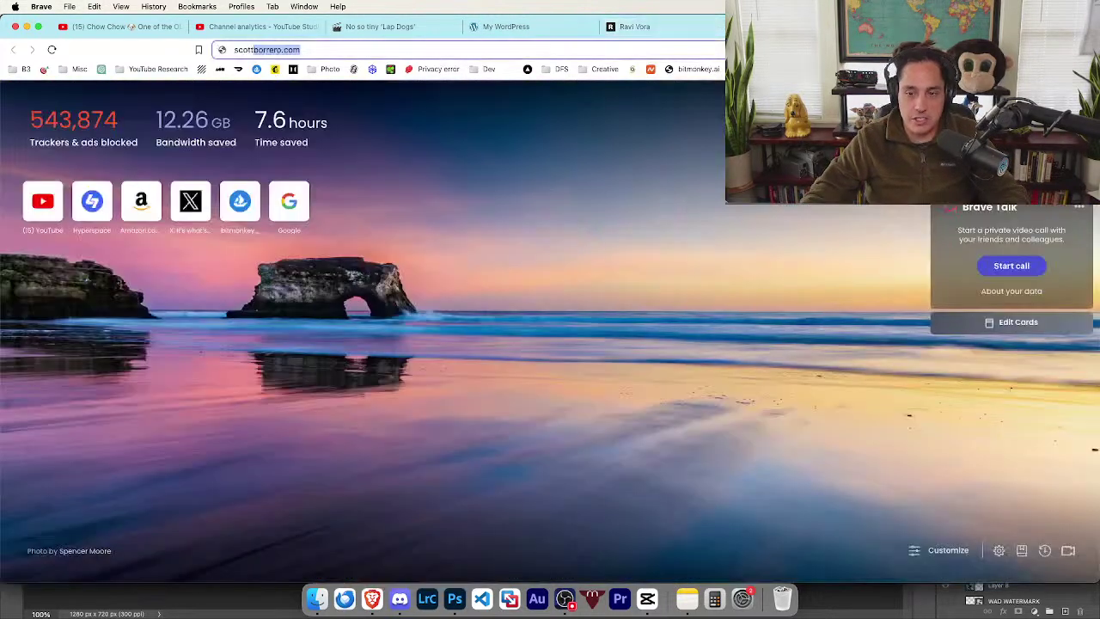
{"action": "key", "text": "ctrl+Tab"}
{"action": "left_click", "coordinate": [694, 31]}
{"action": "key", "text": "ctrl+Tab"}
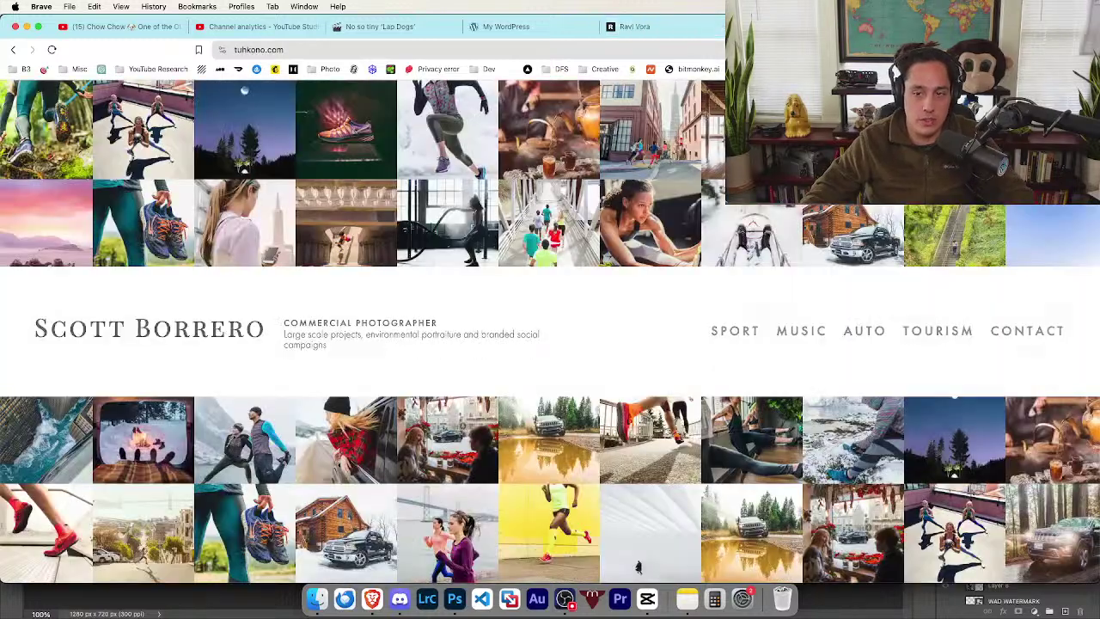
{"action": "left_click", "coordinate": [634, 28]}
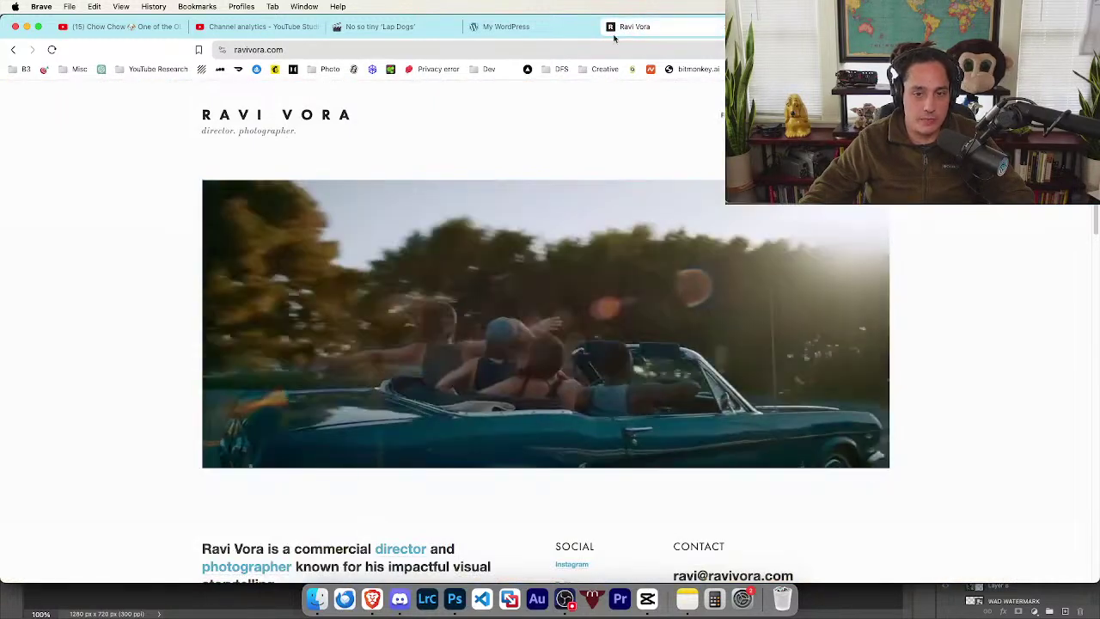
{"action": "left_click", "coordinate": [490, 29]}
{"action": "left_click", "coordinate": [791, 27]}
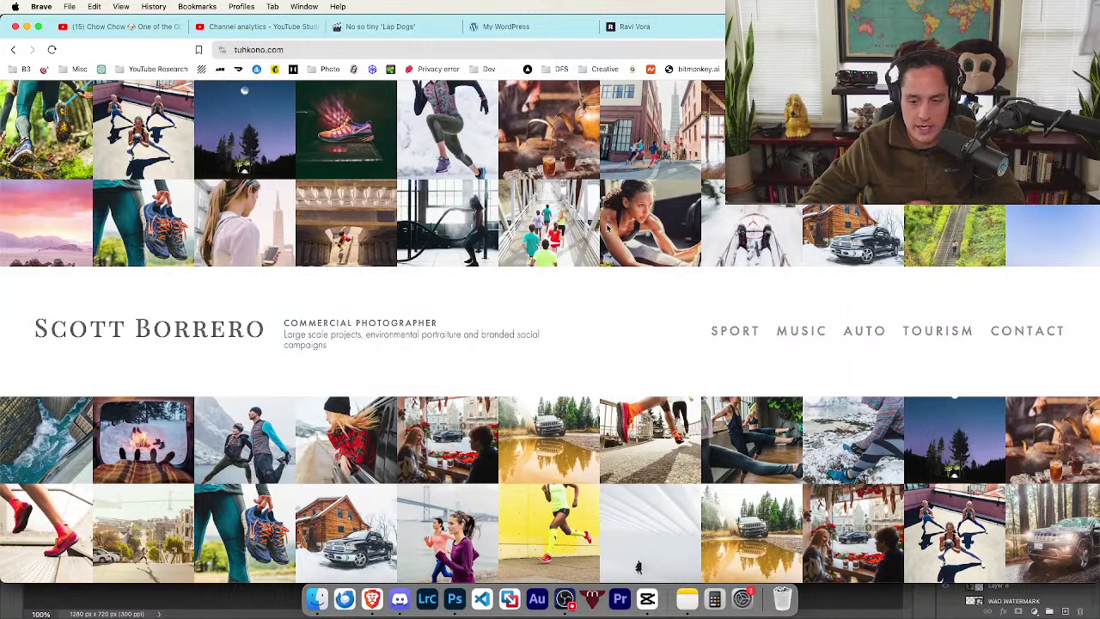
{"action": "left_click", "coordinate": [688, 27]}
{"action": "left_click", "coordinate": [791, 27]}
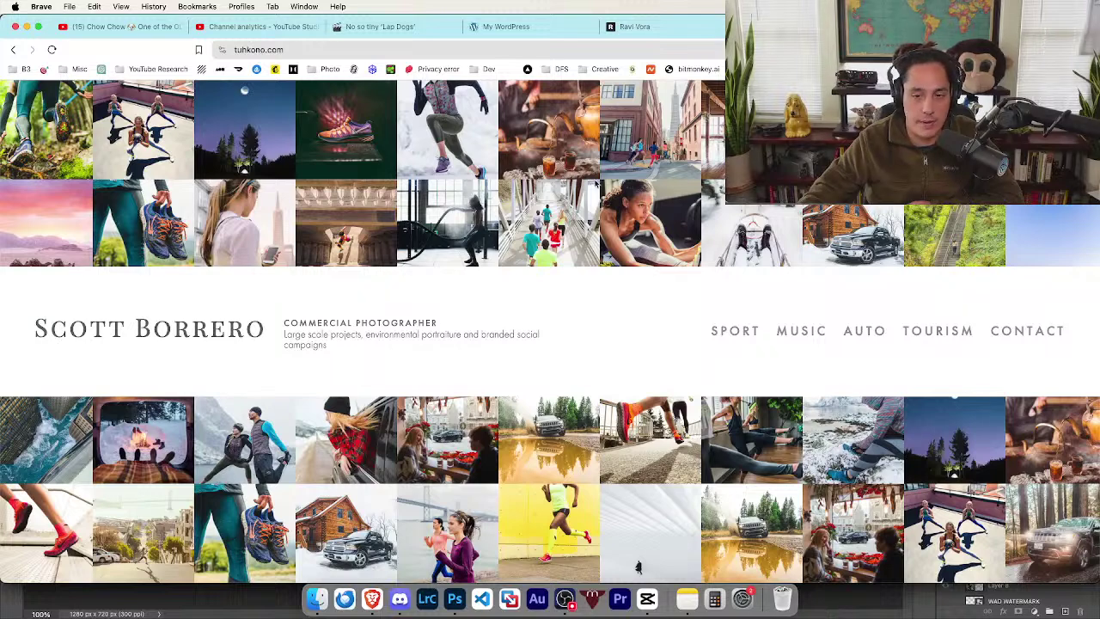
- Return to the ravivora.com tab and look through the site's photography page
{"action": "left_click", "coordinate": [646, 27]}
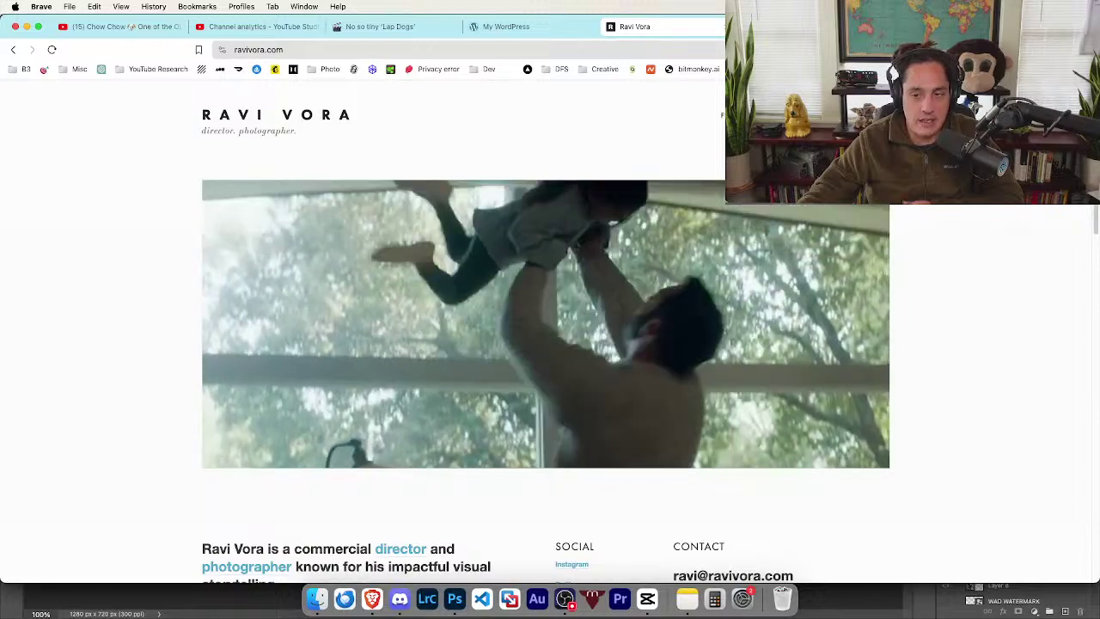
{"action": "scroll", "coordinate": [375, 98], "scroll_direction": "down", "scroll_amount": 5}
{"action": "scroll", "coordinate": [374, 98], "scroll_direction": "up", "scroll_amount": 5}
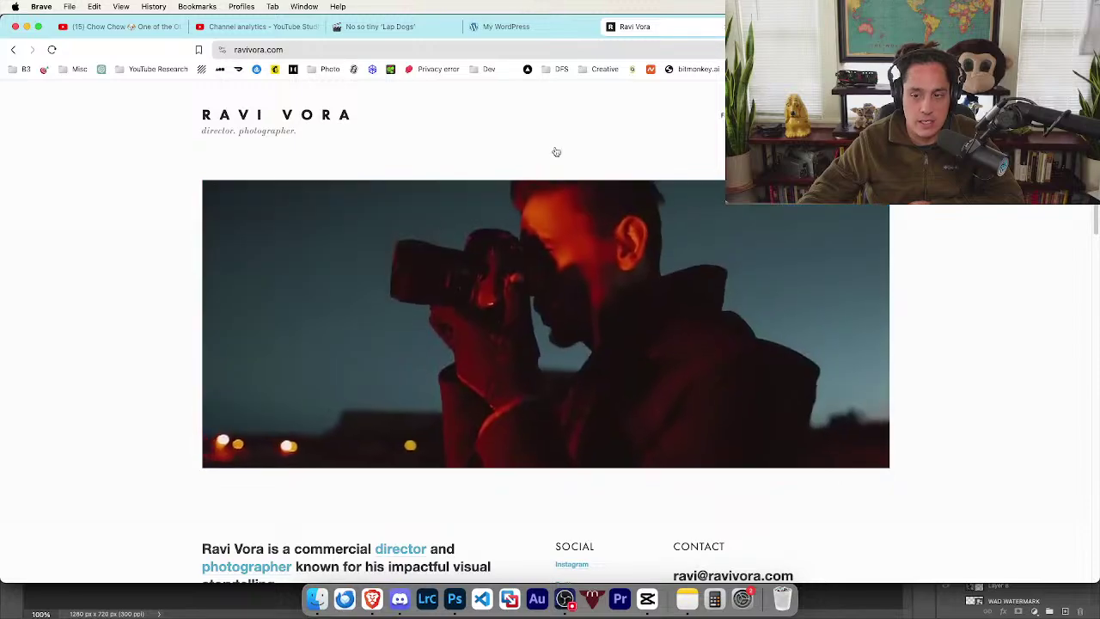
{"action": "left_click", "coordinate": [247, 566]}
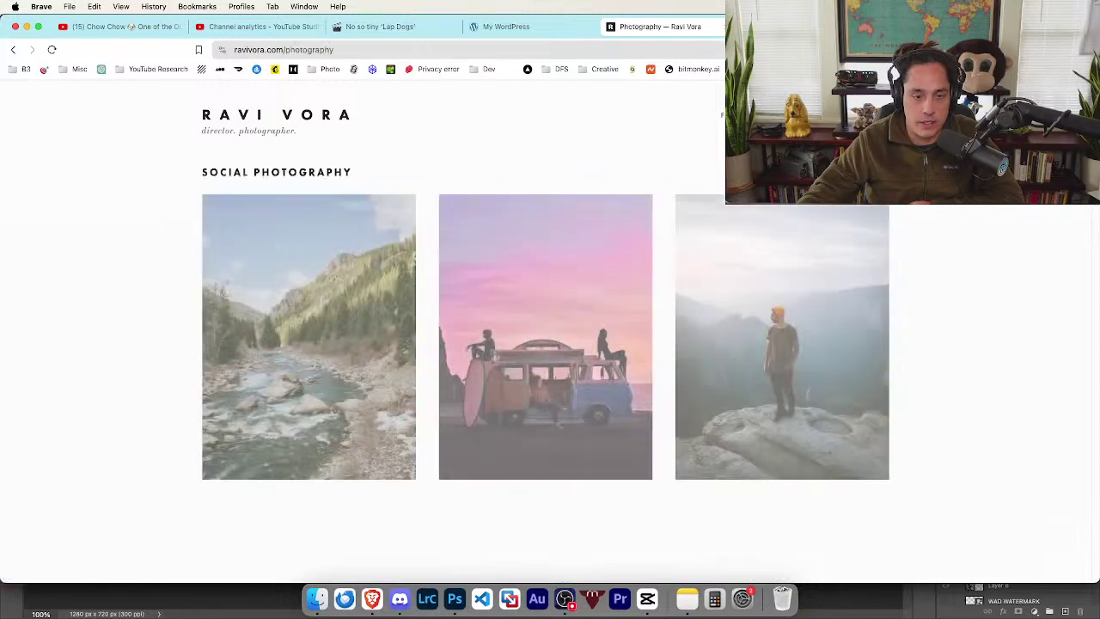
{"action": "scroll", "coordinate": [277, 114], "scroll_direction": "down", "scroll_amount": 10}
{"action": "scroll", "coordinate": [276, 114], "scroll_direction": "up", "scroll_amount": 10}
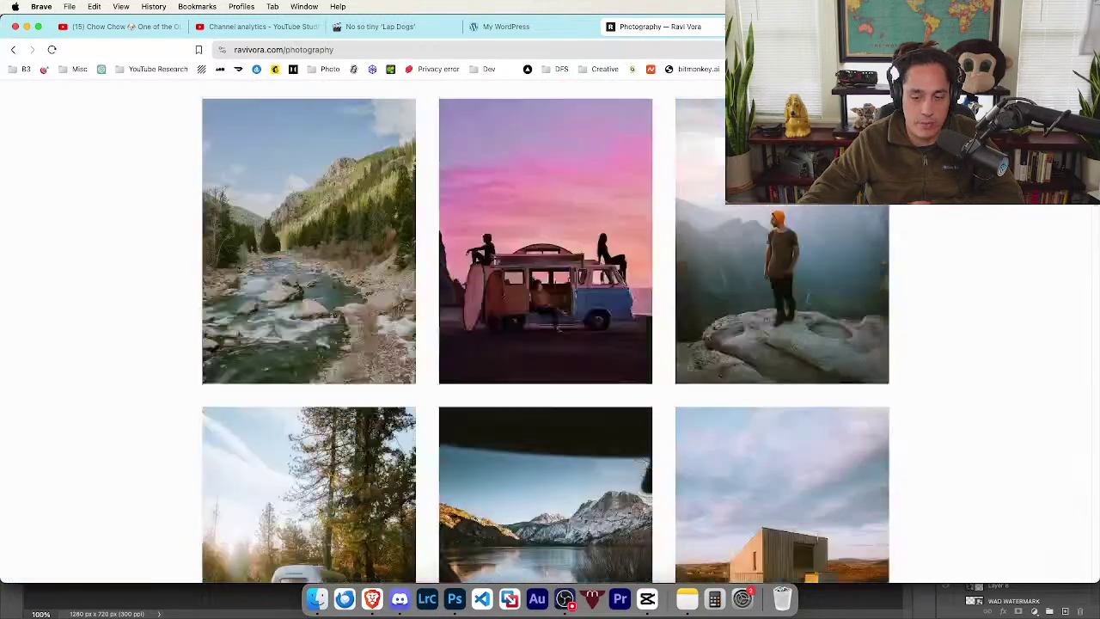
- Go back to the ravivora.com homepage, then examine the contact form and client logos on its About + Contact page
{"action": "left_click", "coordinate": [276, 115]}
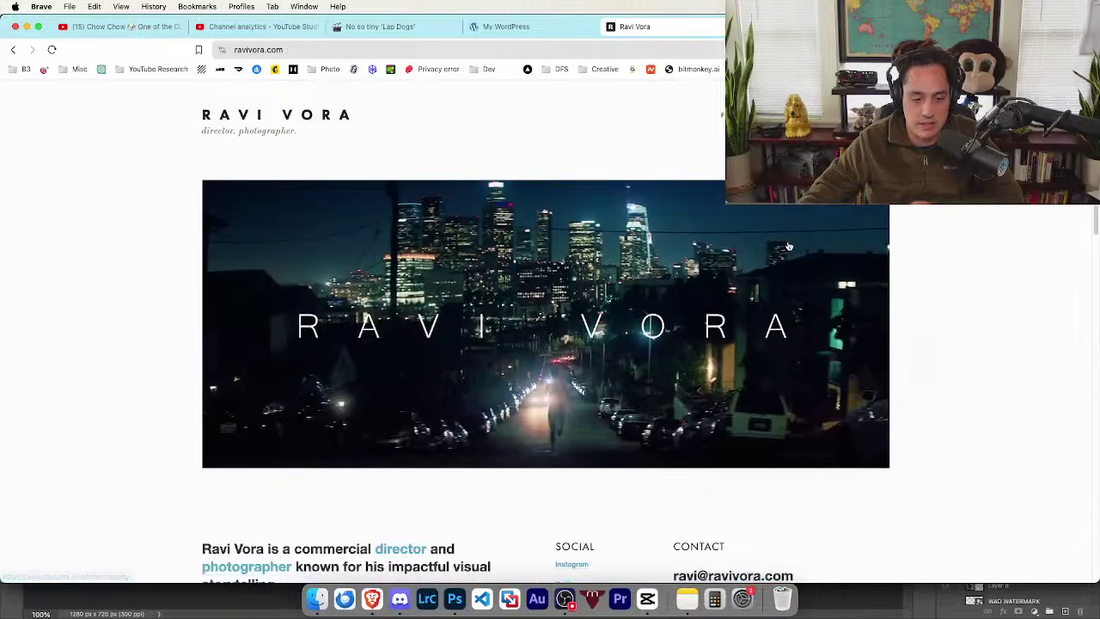
{"action": "scroll", "coordinate": [787, 243], "scroll_direction": "down", "scroll_amount": 3}
{"action": "scroll", "coordinate": [811, 265], "scroll_direction": "up", "scroll_amount": 3}
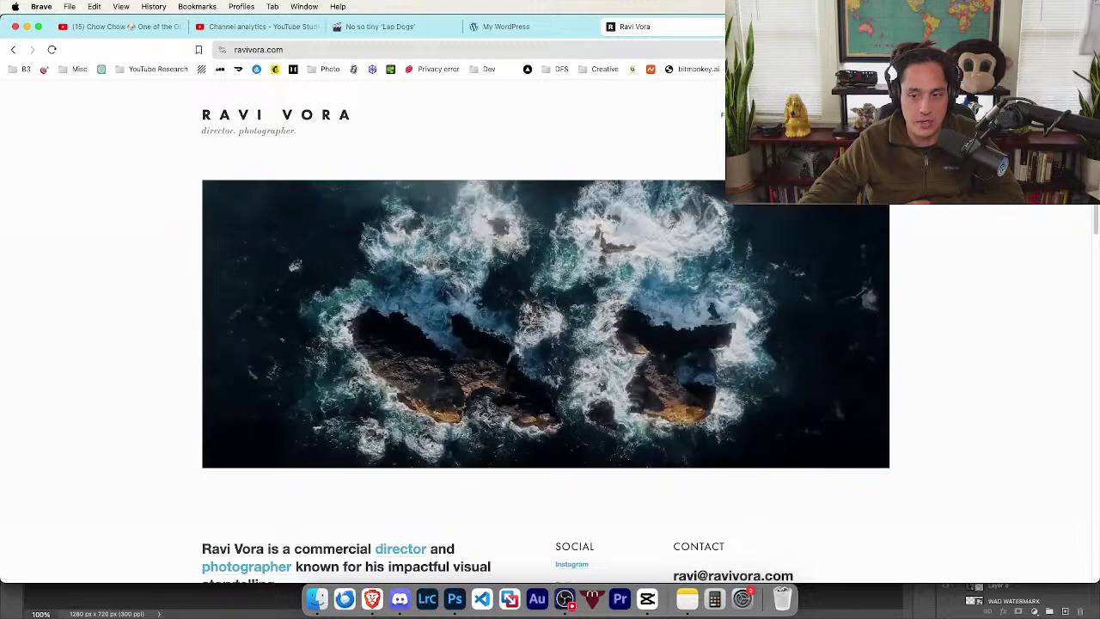
{"action": "left_click", "coordinate": [868, 114]}
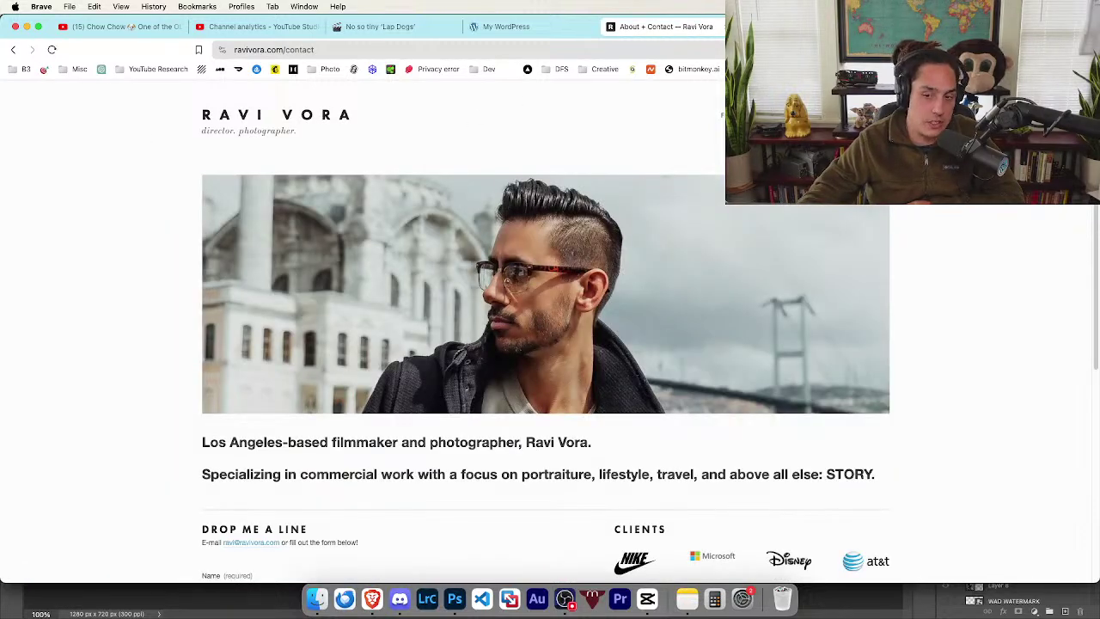
{"action": "scroll", "coordinate": [796, 206], "scroll_direction": "down", "scroll_amount": 5}
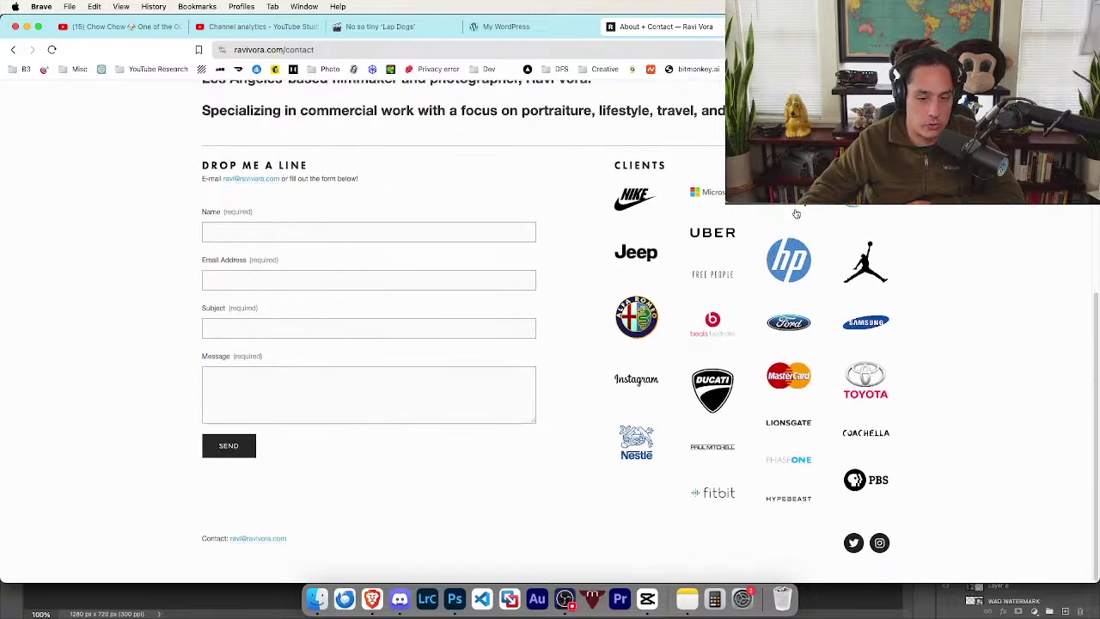
{"action": "scroll", "coordinate": [796, 206], "scroll_direction": "up", "scroll_amount": 5}
{"action": "scroll", "coordinate": [797, 205], "scroll_direction": "down", "scroll_amount": 5}
{"action": "scroll", "coordinate": [310, 133], "scroll_direction": "up", "scroll_amount": 5}
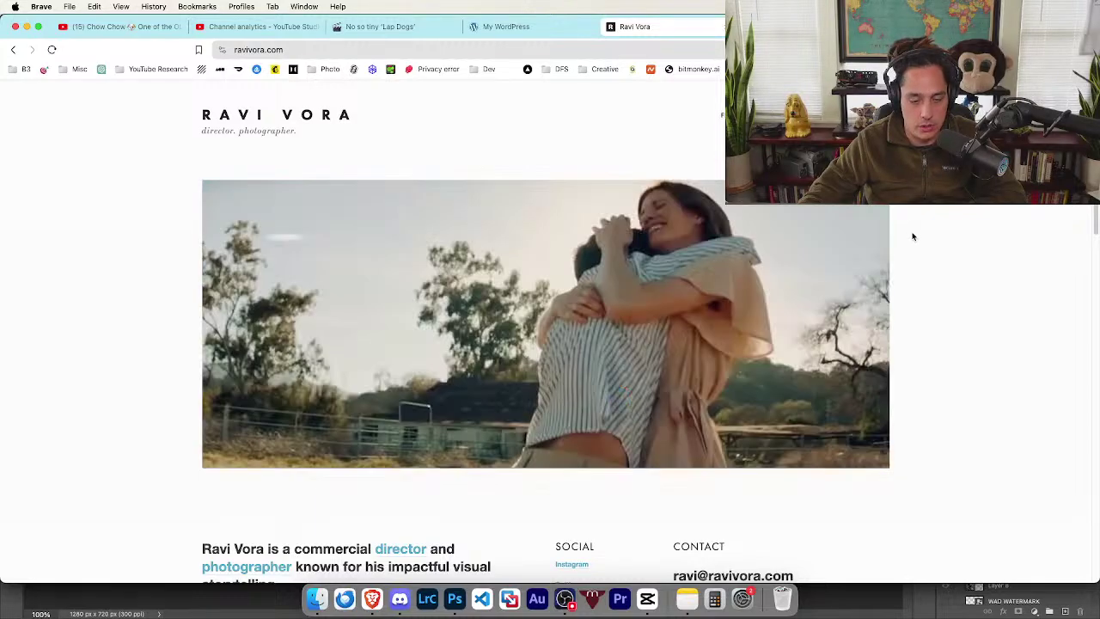
- Open the Mastercard "Cash Passport" project from the ravivora.com homepage, look through its page and go back
{"action": "scroll", "coordinate": [913, 236], "scroll_direction": "down", "scroll_amount": 10}
{"action": "scroll", "coordinate": [913, 236], "scroll_direction": "down", "scroll_amount": 5}
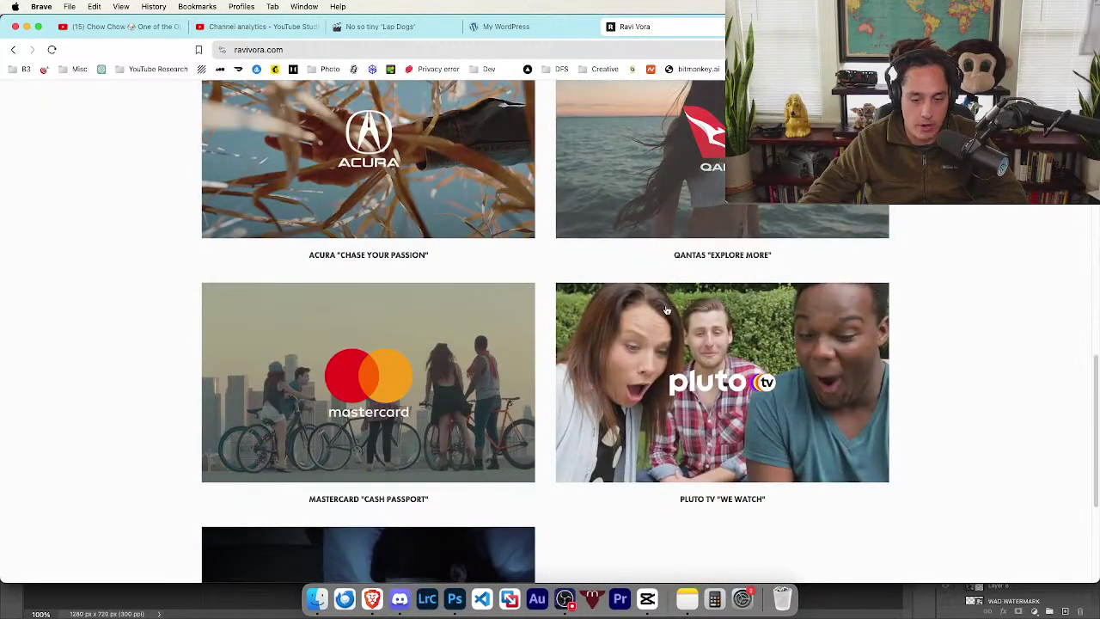
{"action": "left_click", "coordinate": [387, 359]}
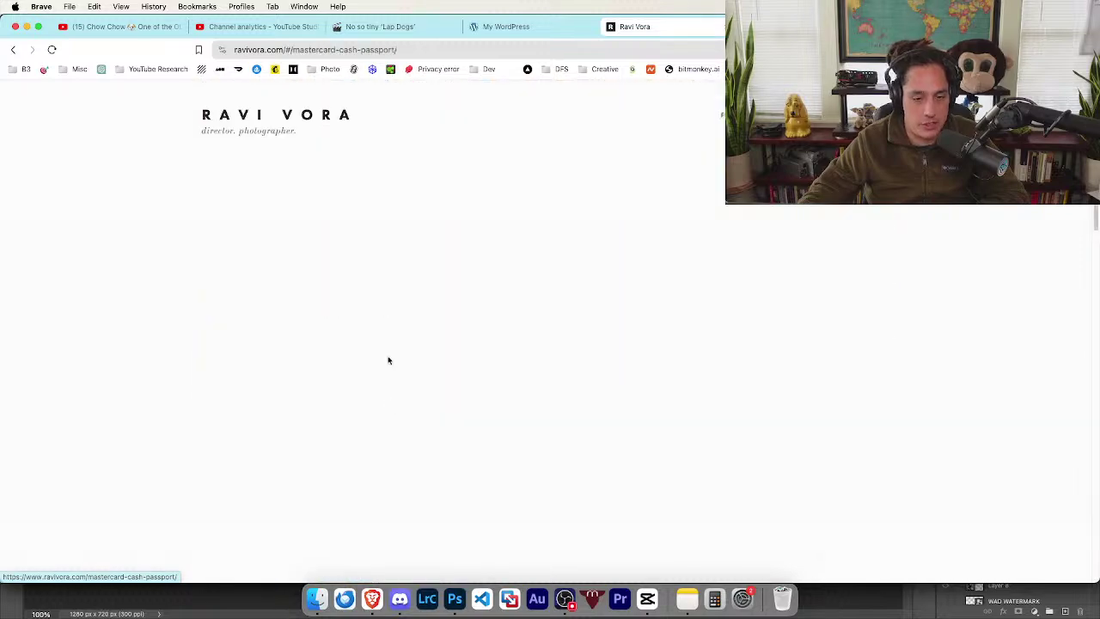
{"action": "scroll", "coordinate": [277, 287], "scroll_direction": "down", "scroll_amount": 10}
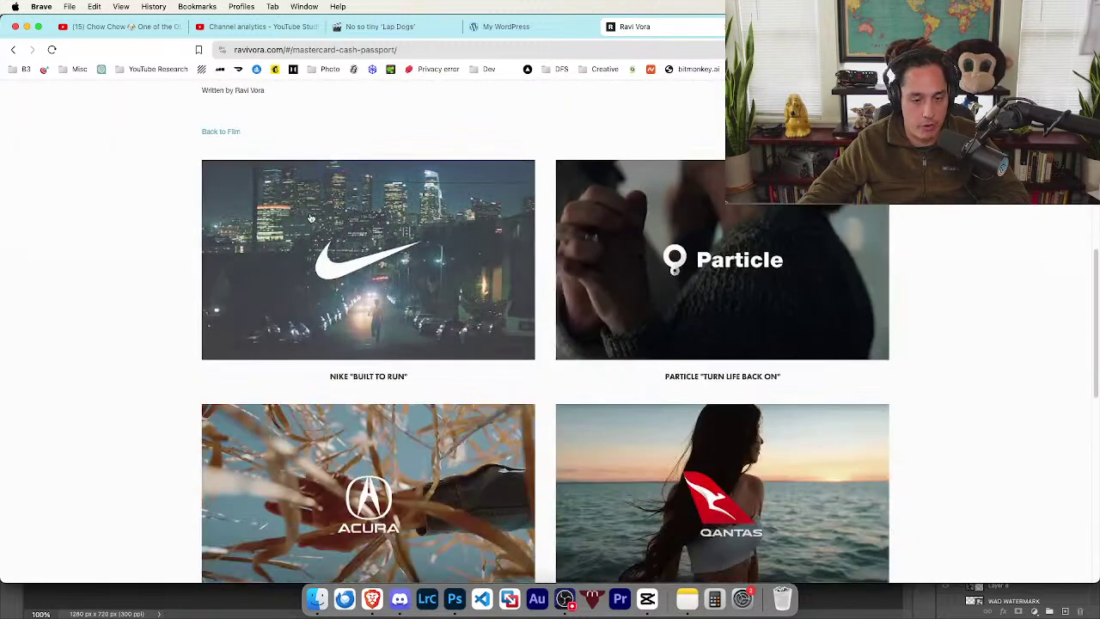
{"action": "scroll", "coordinate": [336, 259], "scroll_direction": "up", "scroll_amount": 10}
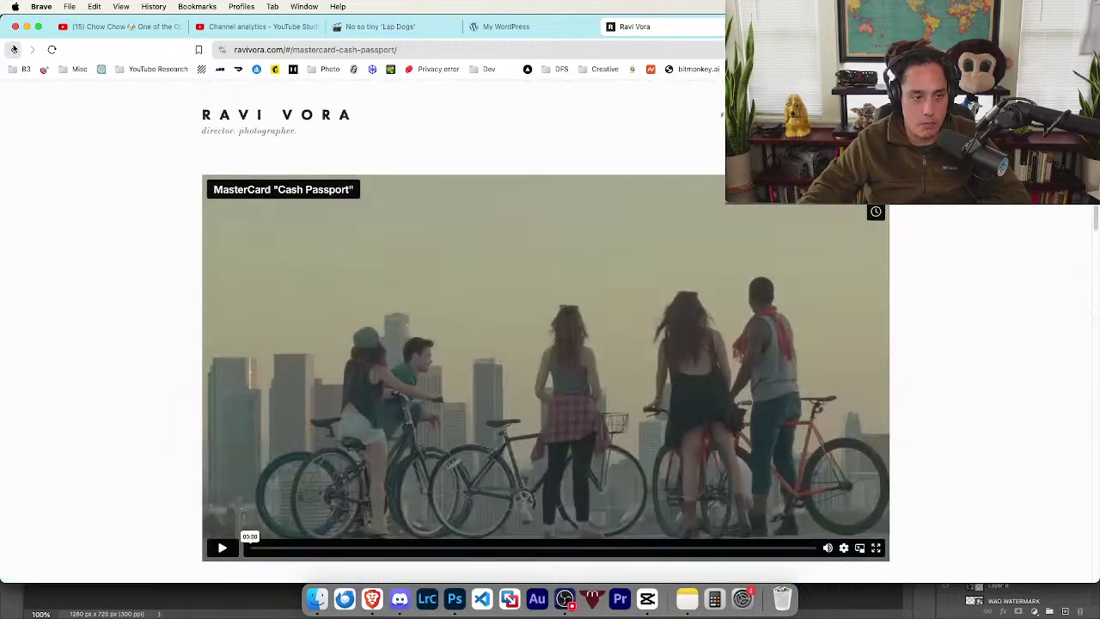
{"action": "left_click", "coordinate": [14, 49]}
- Look over the ravivora.com homepage, from the film and commercial work thumbnails to the hero video, introduction, social and contact sections
{"action": "scroll", "coordinate": [626, 316], "scroll_direction": "up", "scroll_amount": 2}
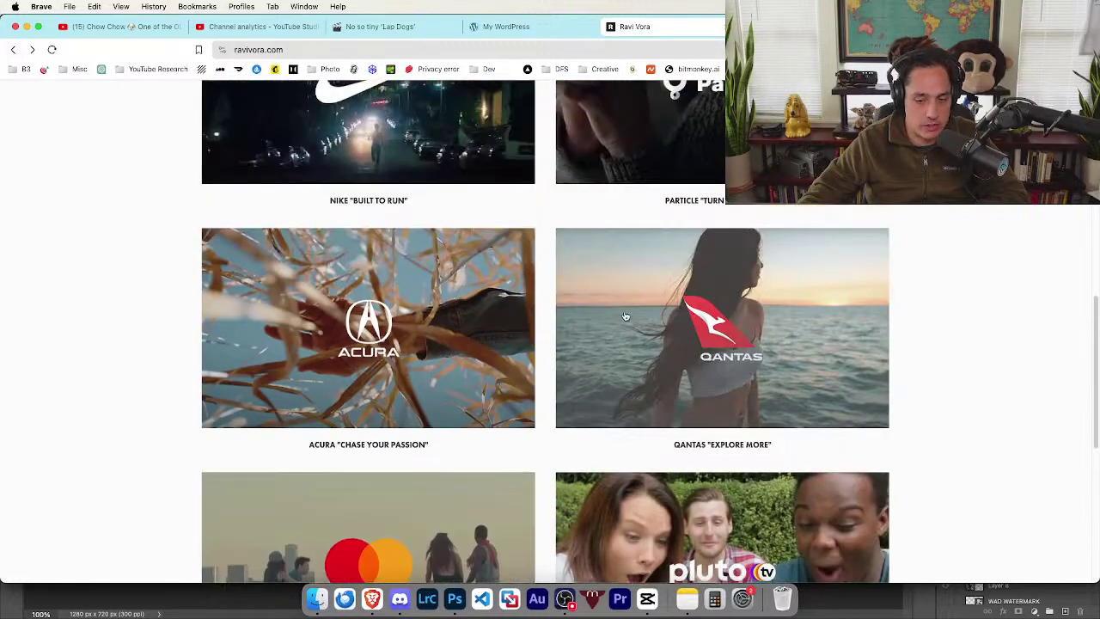
{"action": "scroll", "coordinate": [627, 315], "scroll_direction": "up", "scroll_amount": 1}
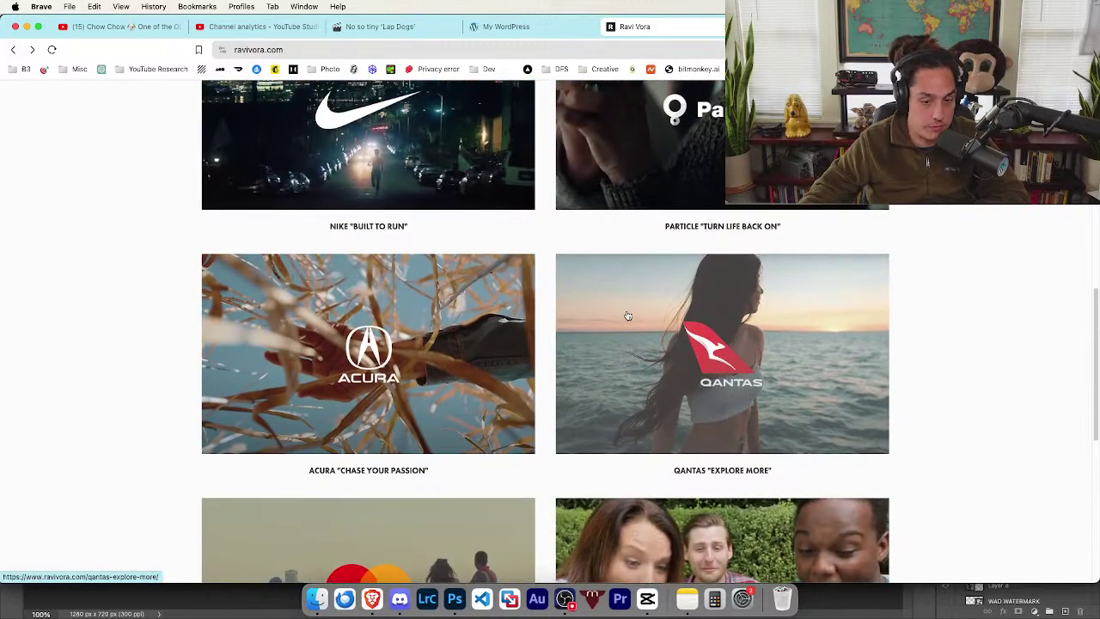
{"action": "scroll", "coordinate": [818, 323], "scroll_direction": "up", "scroll_amount": 2}
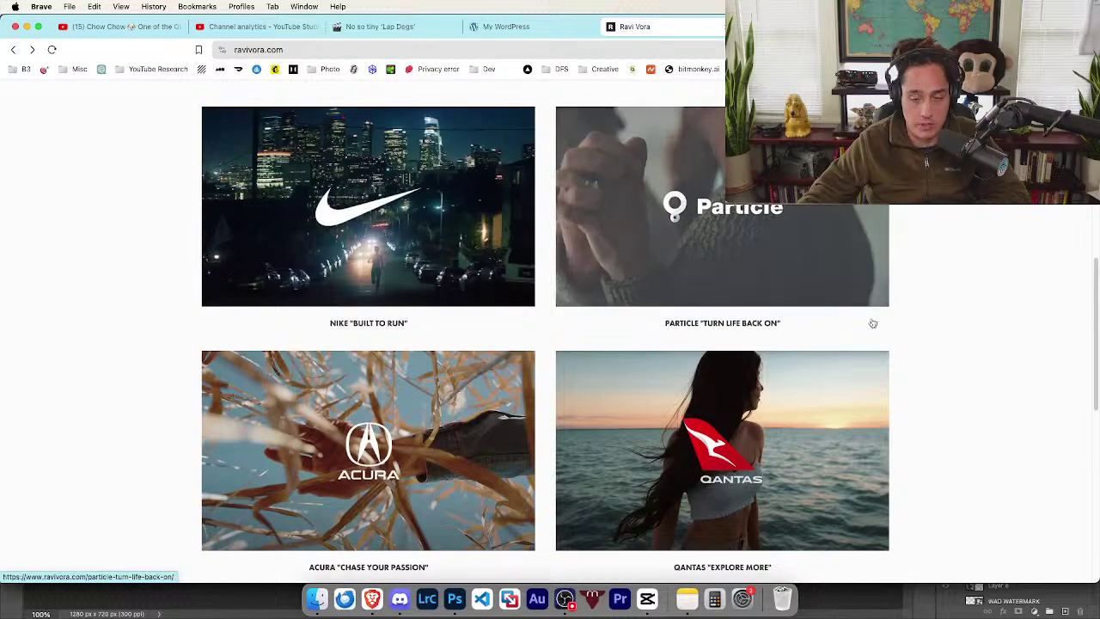
{"action": "scroll", "coordinate": [877, 343], "scroll_direction": "down", "scroll_amount": 10}
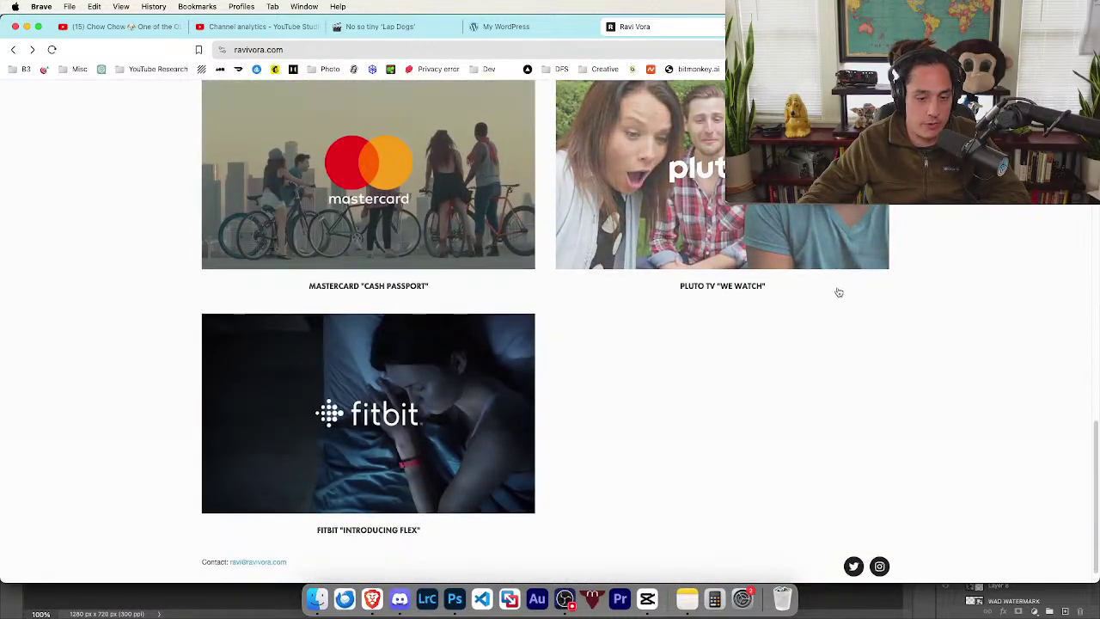
{"action": "scroll", "coordinate": [837, 291], "scroll_direction": "up", "scroll_amount": 15}
{"action": "scroll", "coordinate": [869, 368], "scroll_direction": "down", "scroll_amount": 2}
{"action": "scroll", "coordinate": [867, 337], "scroll_direction": "up", "scroll_amount": 2}
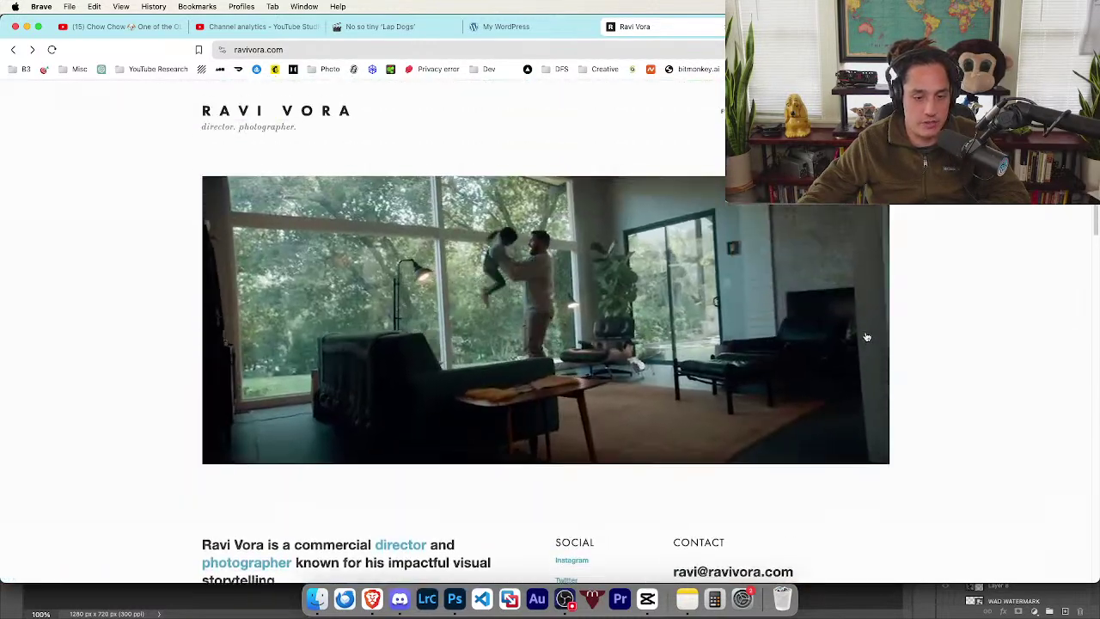
{"action": "scroll", "coordinate": [866, 337], "scroll_direction": "down", "scroll_amount": 8}
{"action": "scroll", "coordinate": [865, 344], "scroll_direction": "up", "scroll_amount": 5}
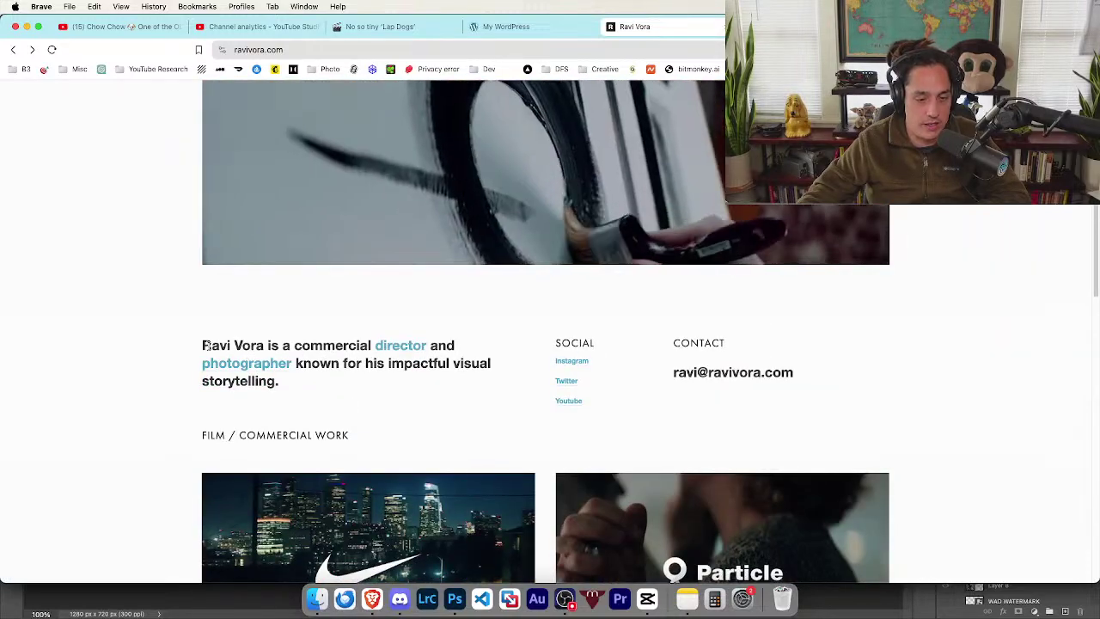
- Open the Qantas "Explore More" project from the ravivora.com homepage, look through its video, credits and related project thumbnails, and go back
{"action": "left_click_drag", "start_coordinate": [202, 344], "coordinate": [369, 347]}
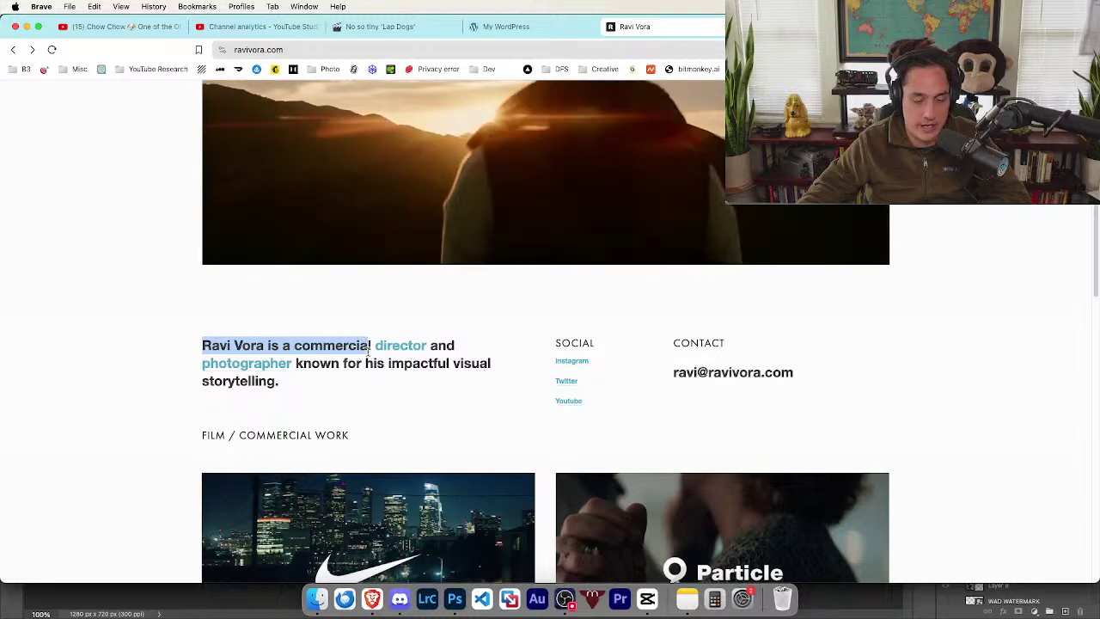
{"action": "scroll", "coordinate": [376, 375], "scroll_direction": "down", "scroll_amount": 4}
{"action": "scroll", "coordinate": [378, 373], "scroll_direction": "down", "scroll_amount": 4}
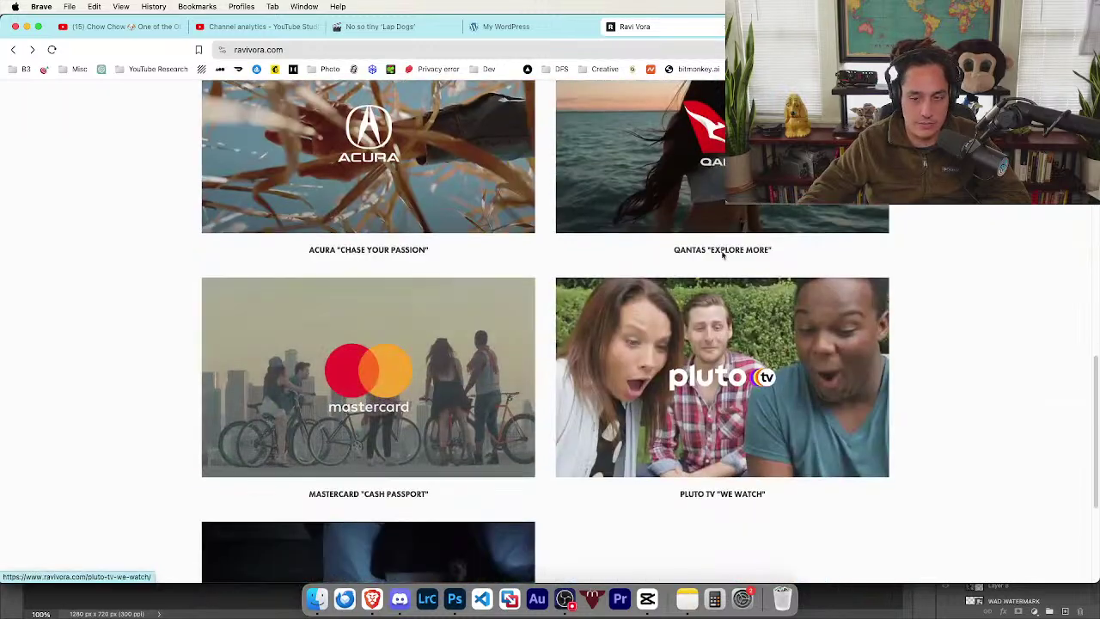
{"action": "scroll", "coordinate": [772, 267], "scroll_direction": "up", "scroll_amount": 4}
{"action": "scroll", "coordinate": [748, 479], "scroll_direction": "down", "scroll_amount": 1}
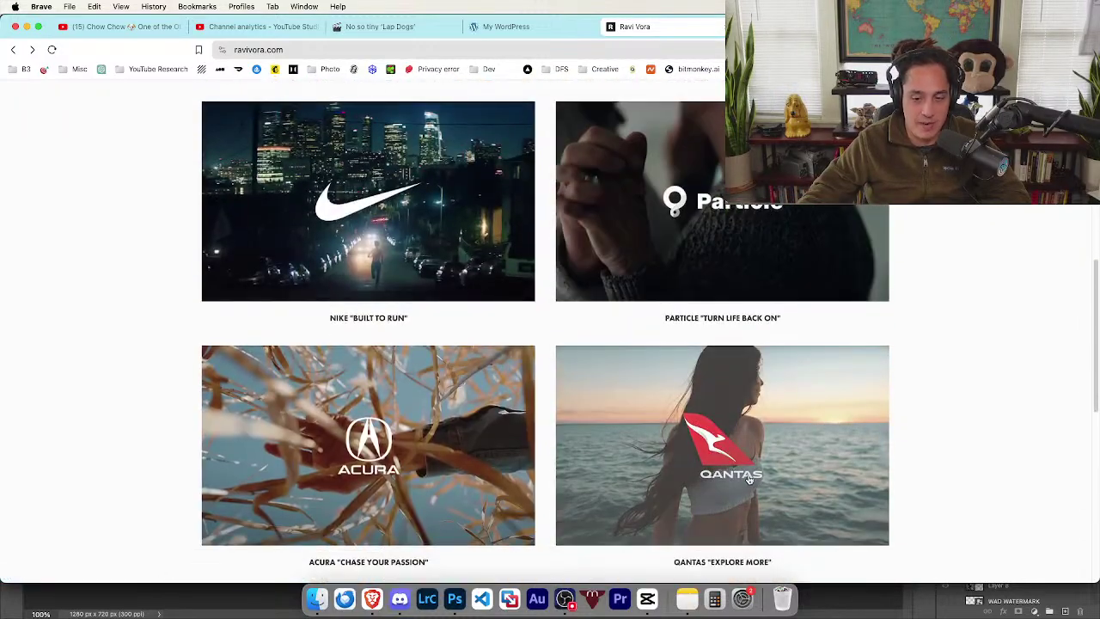
{"action": "left_click", "coordinate": [749, 479]}
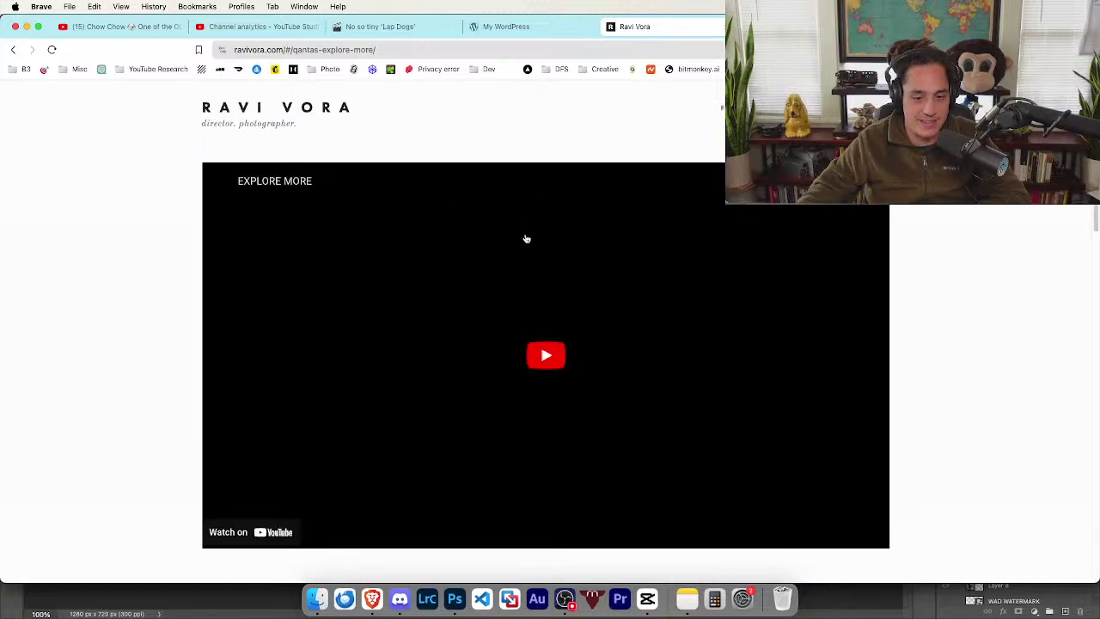
{"action": "scroll", "coordinate": [535, 311], "scroll_direction": "down", "scroll_amount": 10}
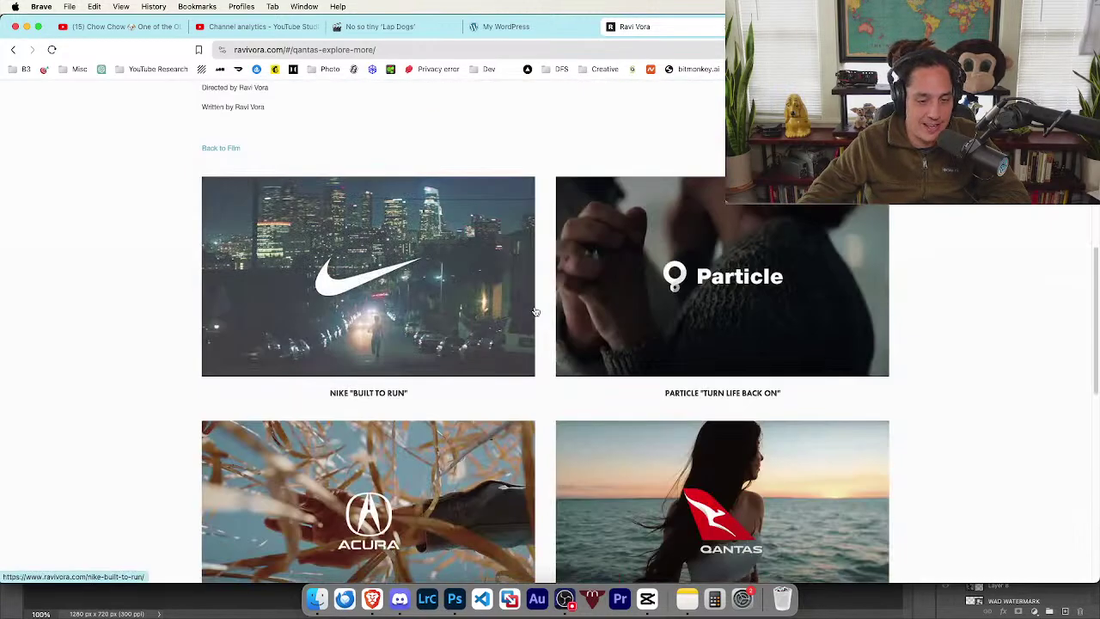
{"action": "scroll", "coordinate": [535, 311], "scroll_direction": "down", "scroll_amount": 8}
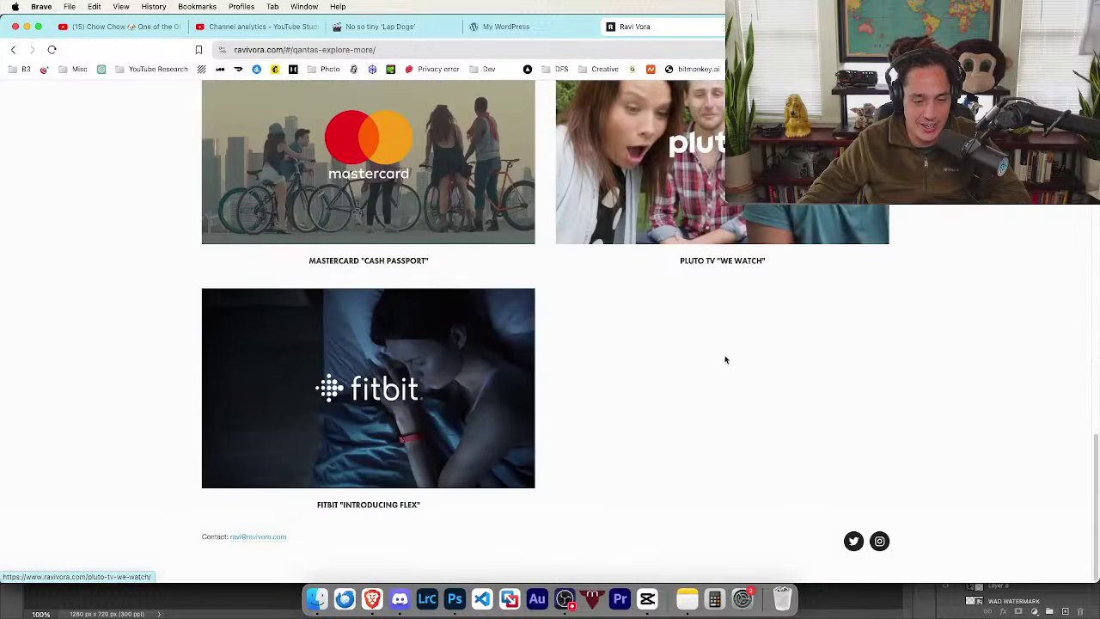
{"action": "scroll", "coordinate": [420, 433], "scroll_direction": "up", "scroll_amount": 15}
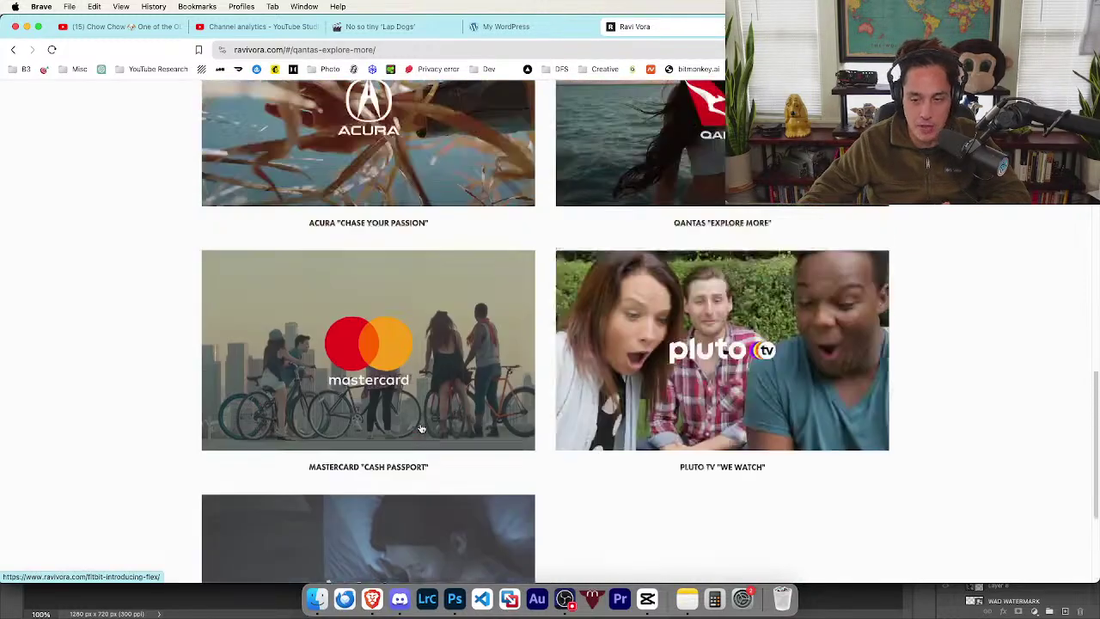
{"action": "scroll", "coordinate": [434, 350], "scroll_direction": "down", "scroll_amount": 8}
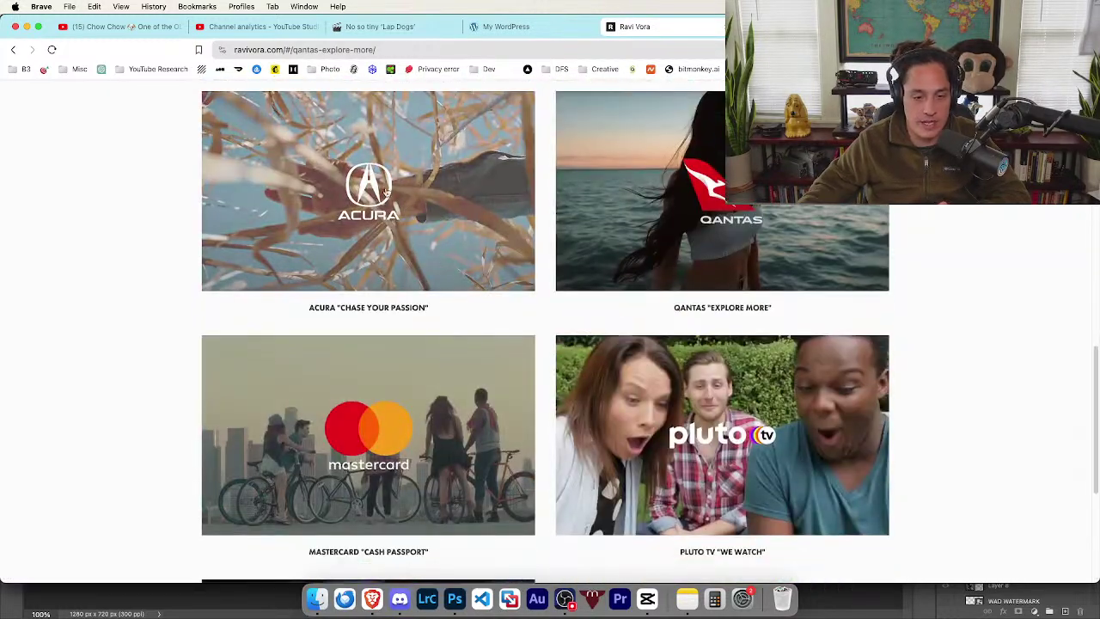
{"action": "scroll", "coordinate": [410, 344], "scroll_direction": "up", "scroll_amount": 8}
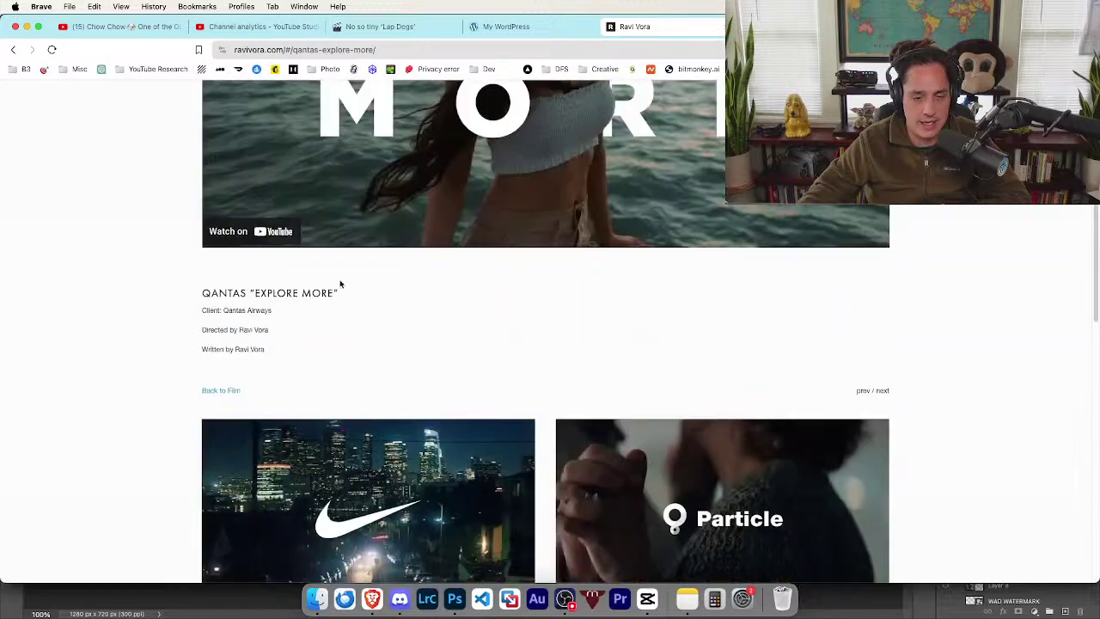
{"action": "left_click", "coordinate": [11, 54]}
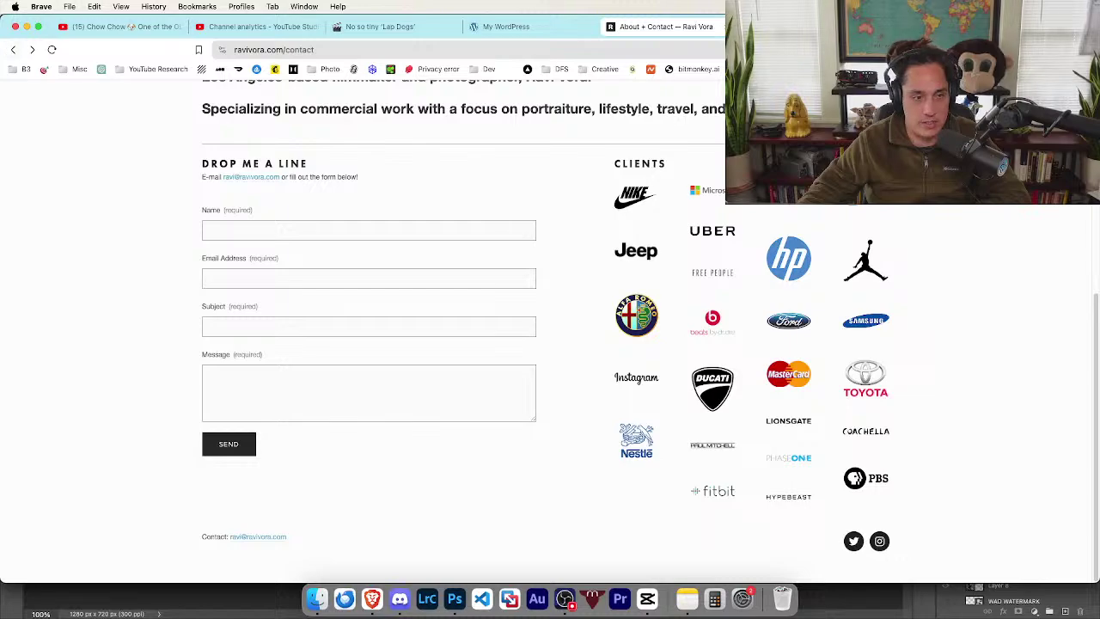
- Return to the ravivora.com homepage and examine its hero video, introduction, social and contact sections, and film and commercial work down to the footer
{"action": "left_click", "coordinate": [13, 49]}
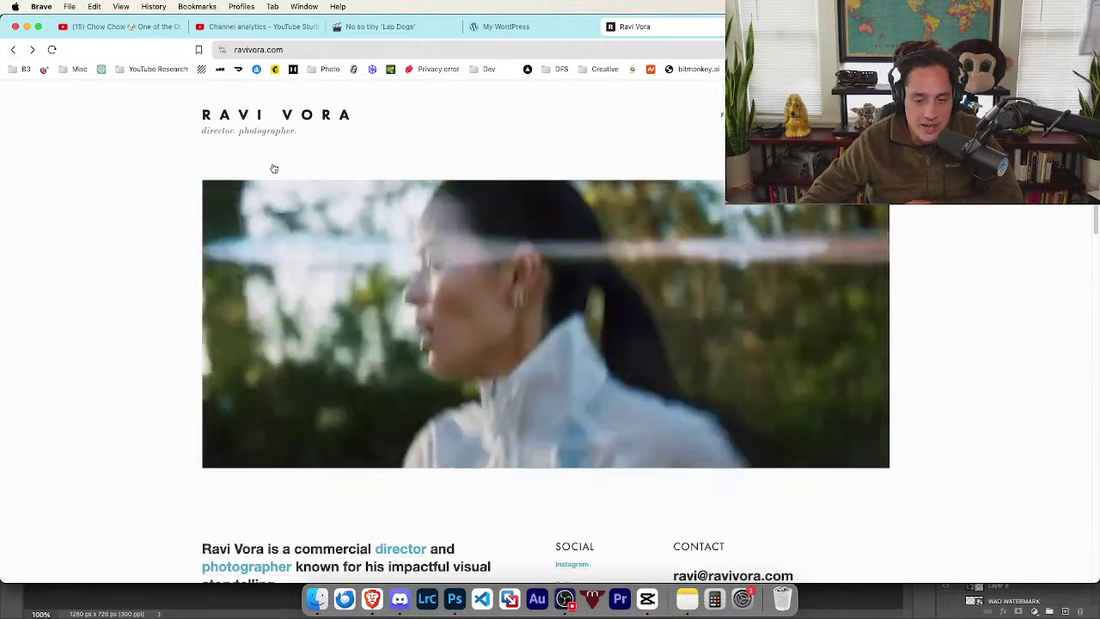
{"action": "scroll", "coordinate": [280, 275], "scroll_direction": "down", "scroll_amount": 5}
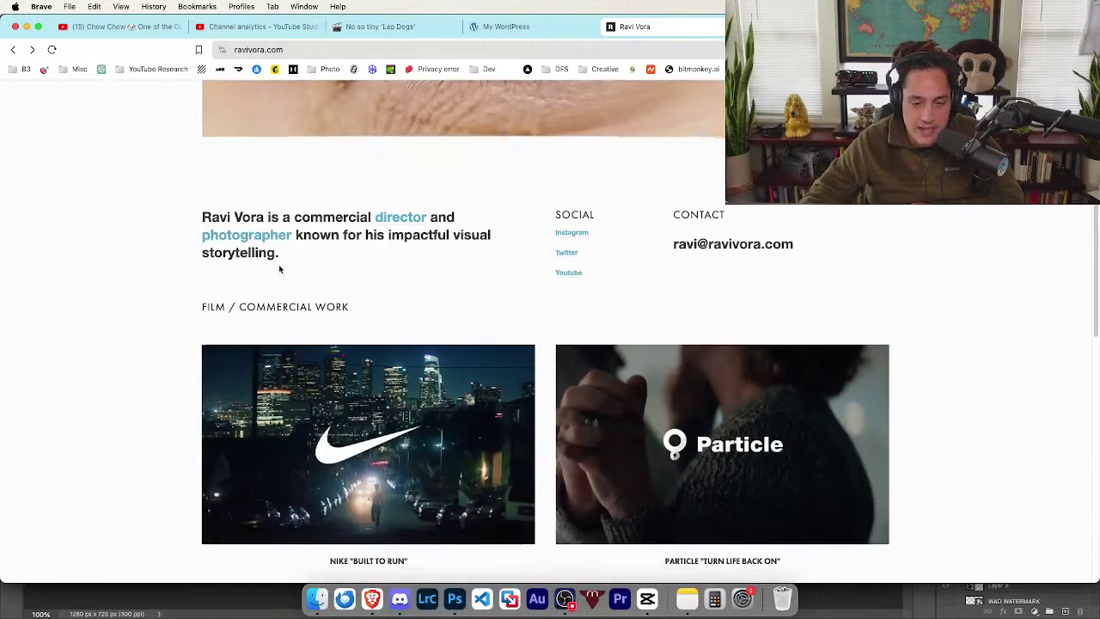
{"action": "scroll", "coordinate": [421, 360], "scroll_direction": "down", "scroll_amount": 5}
{"action": "scroll", "coordinate": [421, 360], "scroll_direction": "up", "scroll_amount": 9}
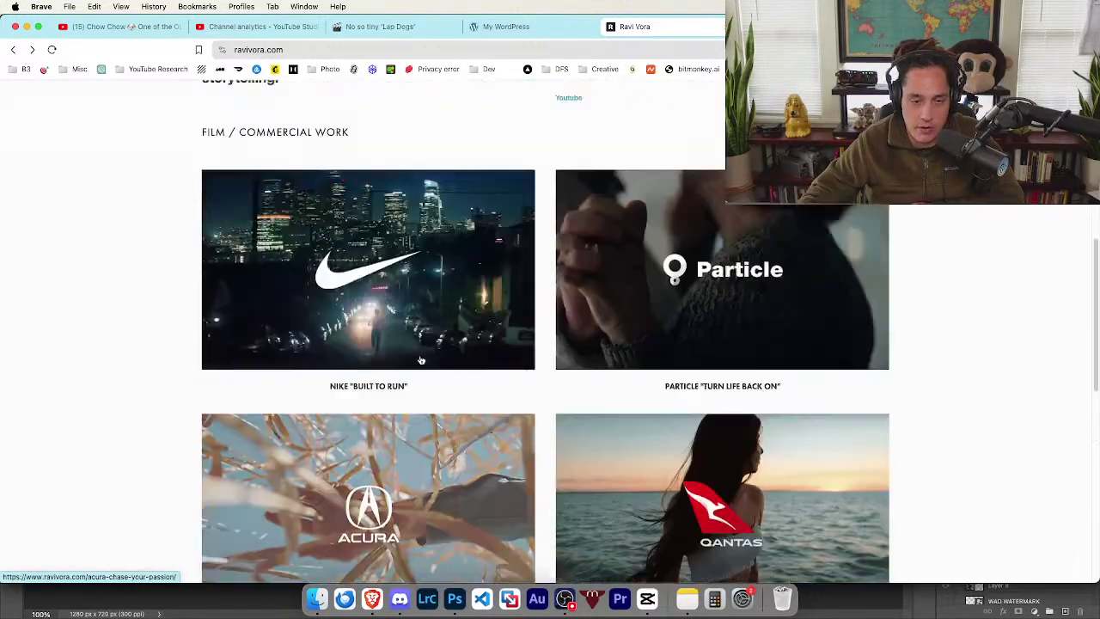
{"action": "scroll", "coordinate": [421, 360], "scroll_direction": "down", "scroll_amount": 1}
{"action": "scroll", "coordinate": [421, 361], "scroll_direction": "up", "scroll_amount": 2}
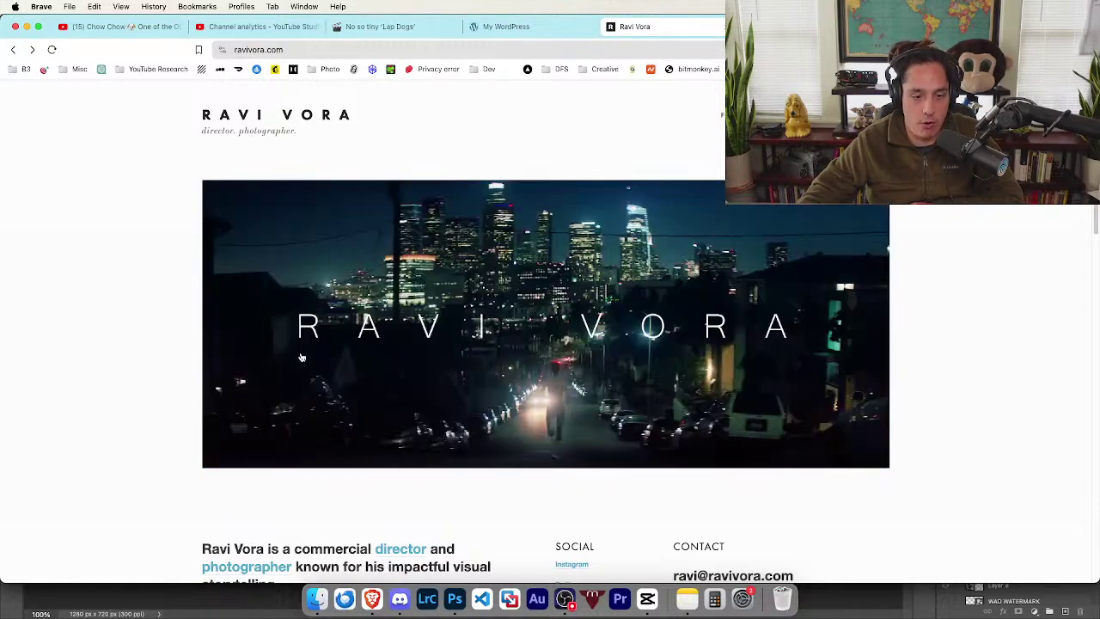
{"action": "scroll", "coordinate": [279, 233], "scroll_direction": "down", "scroll_amount": 4}
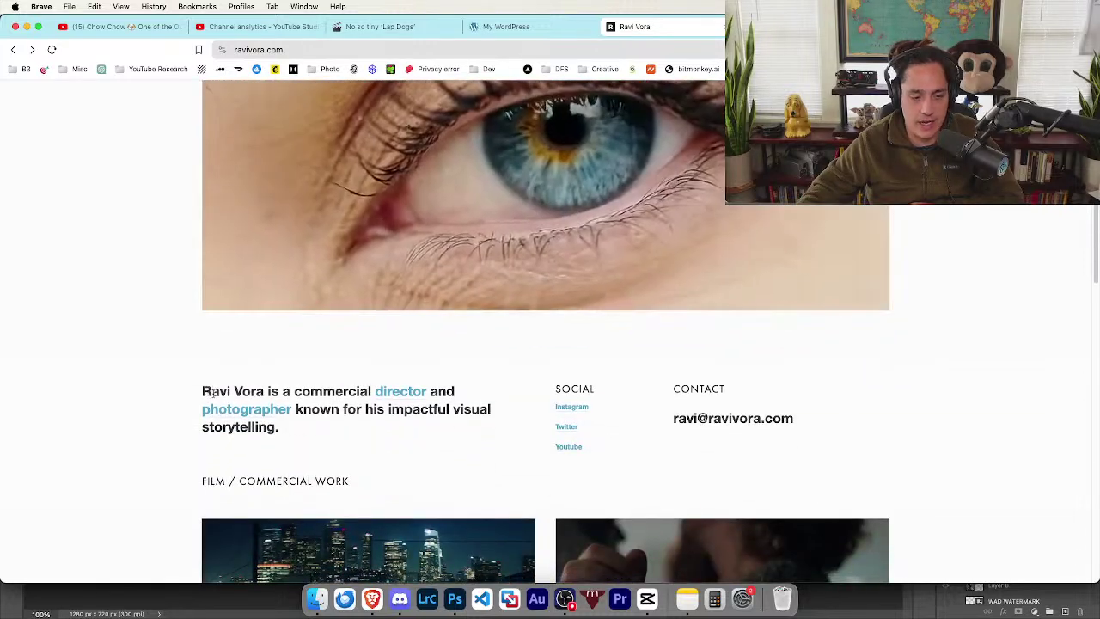
{"action": "left_click_drag", "start_coordinate": [212, 392], "coordinate": [762, 446]}
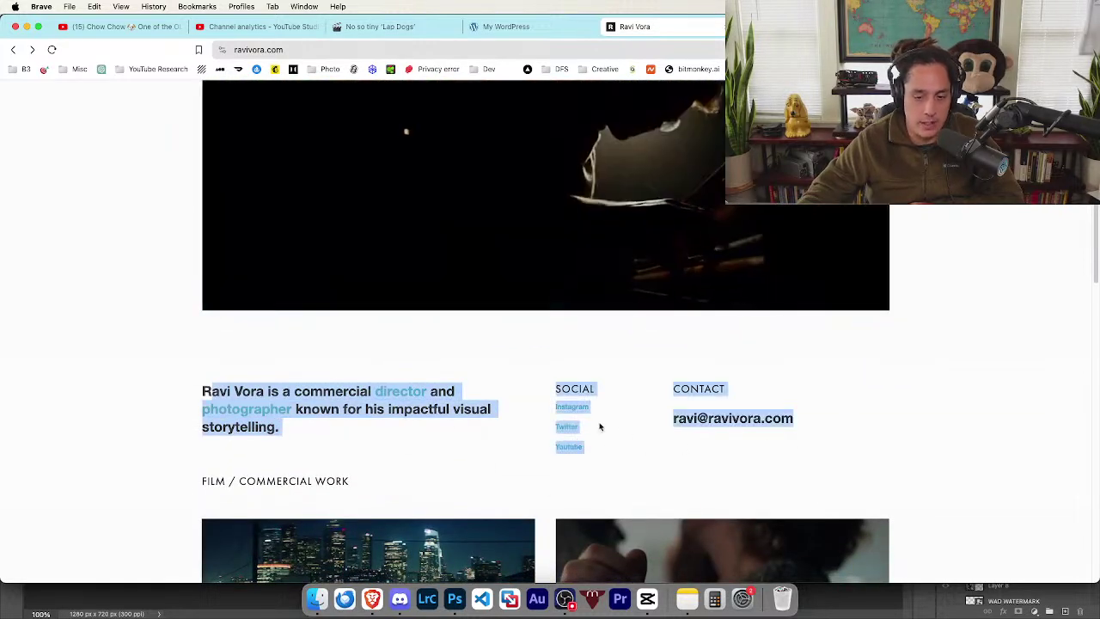
{"action": "scroll", "coordinate": [618, 458], "scroll_direction": "down", "scroll_amount": 4}
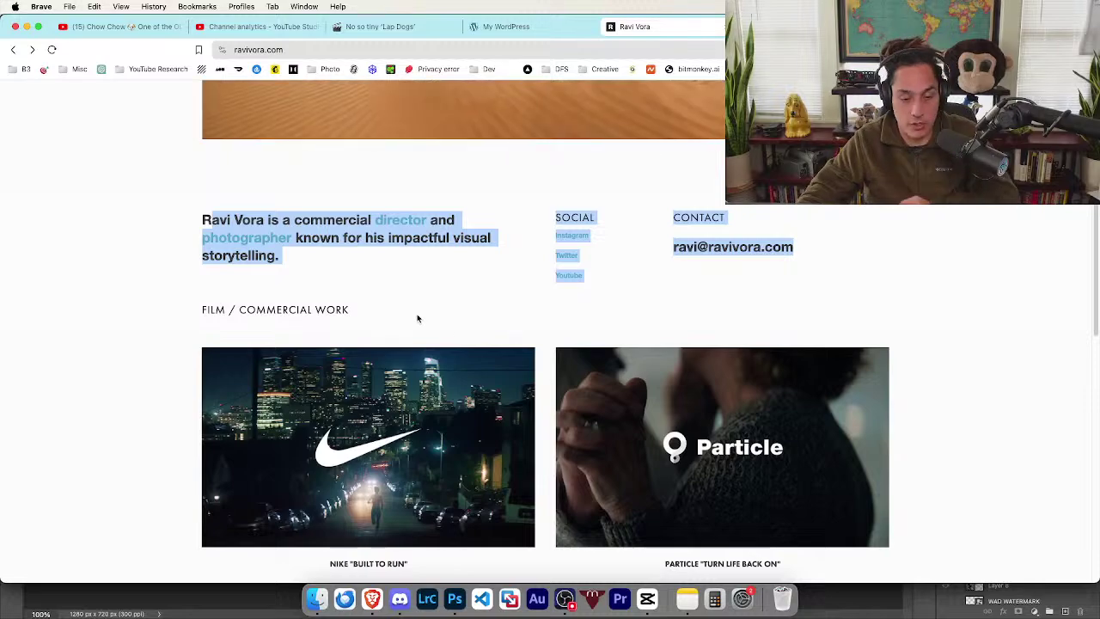
{"action": "scroll", "coordinate": [464, 326], "scroll_direction": "down", "scroll_amount": 10}
{"action": "scroll", "coordinate": [508, 344], "scroll_direction": "down", "scroll_amount": 5}
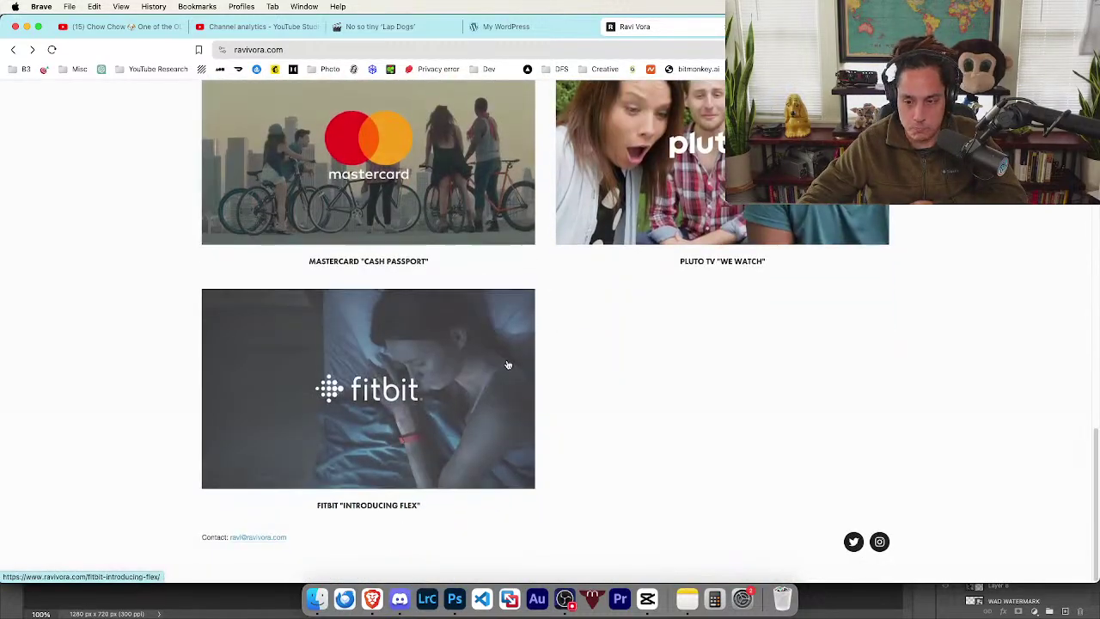
{"action": "scroll", "coordinate": [507, 363], "scroll_direction": "up", "scroll_amount": 15}
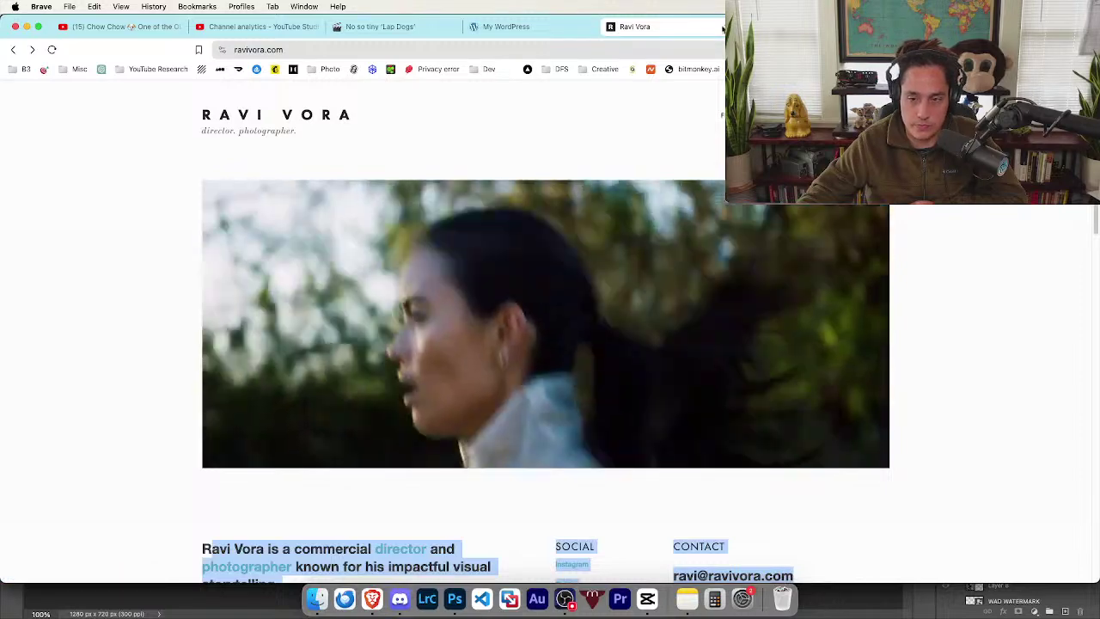
- Close the ravivora.com and My WordPress tabs and return to the "No so tiny 'Lap Dogs'" Notion page
{"action": "key", "text": "super+bracketright"}
{"action": "key", "text": "super+w"}
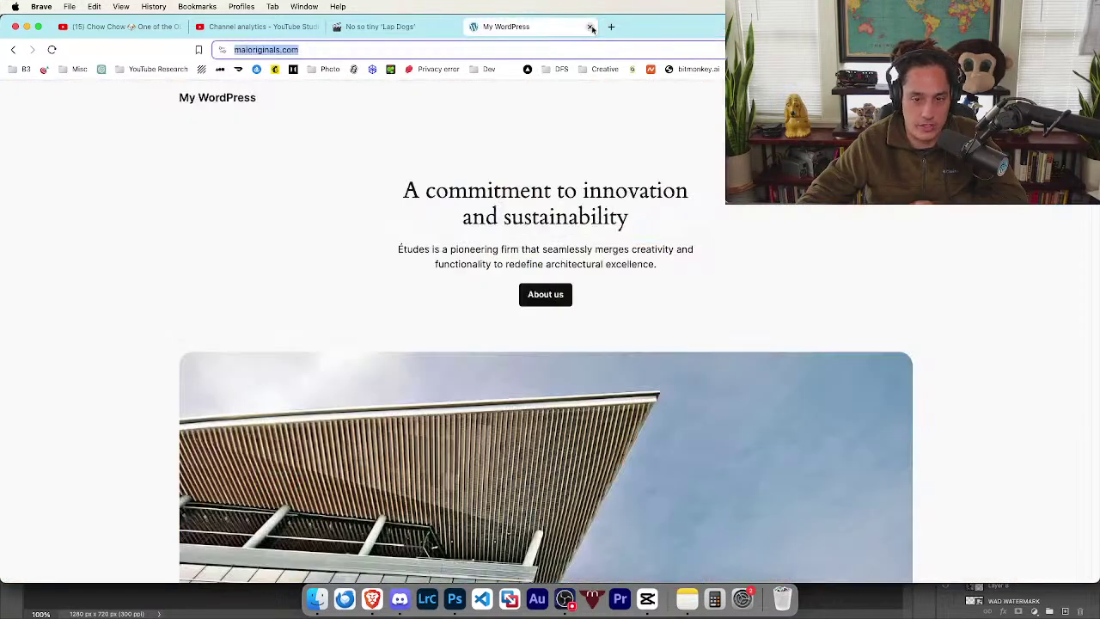
{"action": "left_click", "coordinate": [592, 28]}
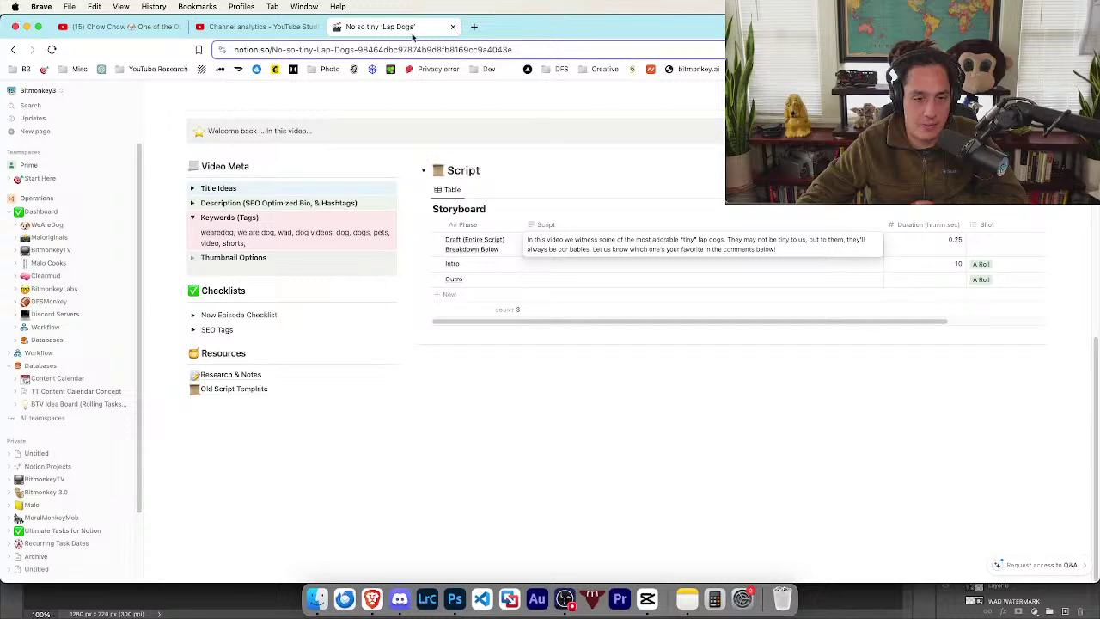
{"action": "left_click", "coordinate": [261, 29]}
{"action": "key", "text": "ctrl+Tab"}
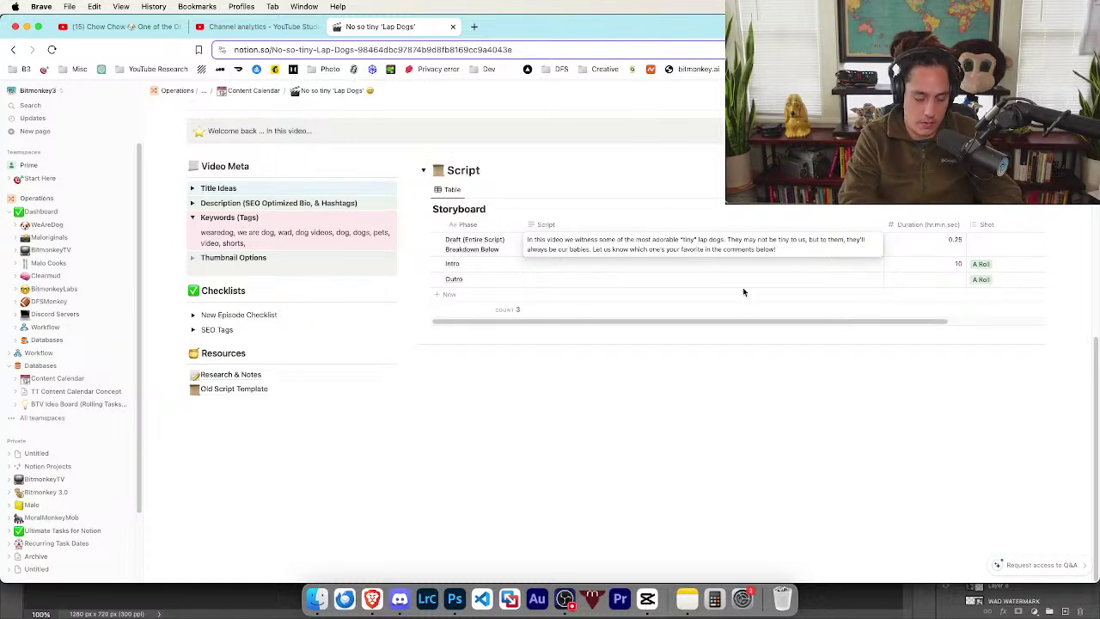
- Add "From Great Danes, to the well known Golden Retrievers," to the Draft row's script, before "Let us know"
{"action": "type", "text": "From Great Danes, to"}
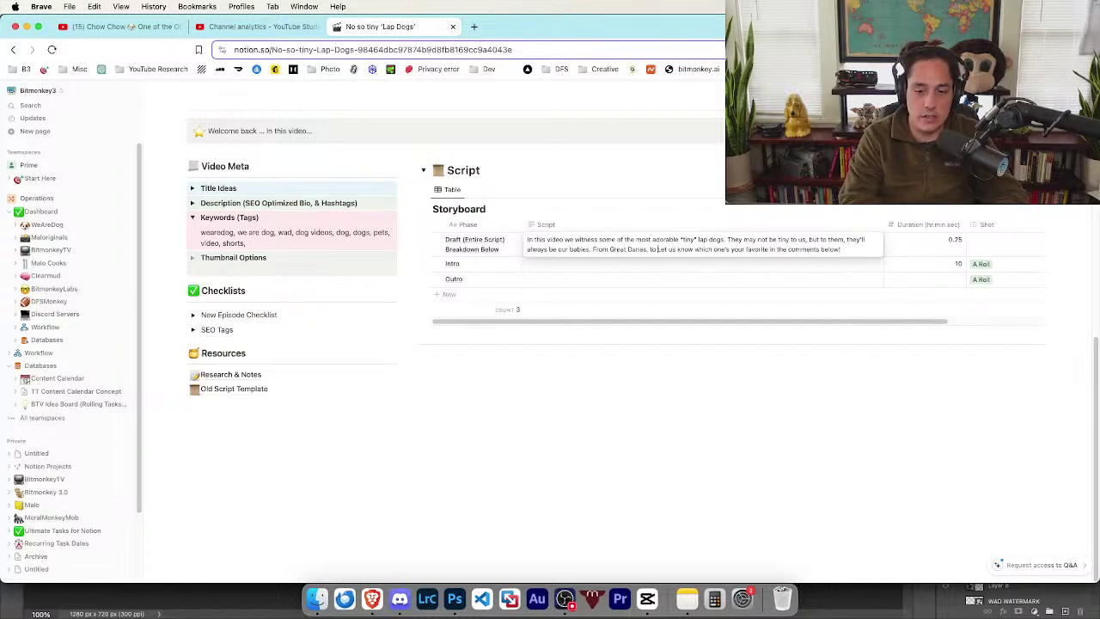
{"action": "type", "text": "well kno"}
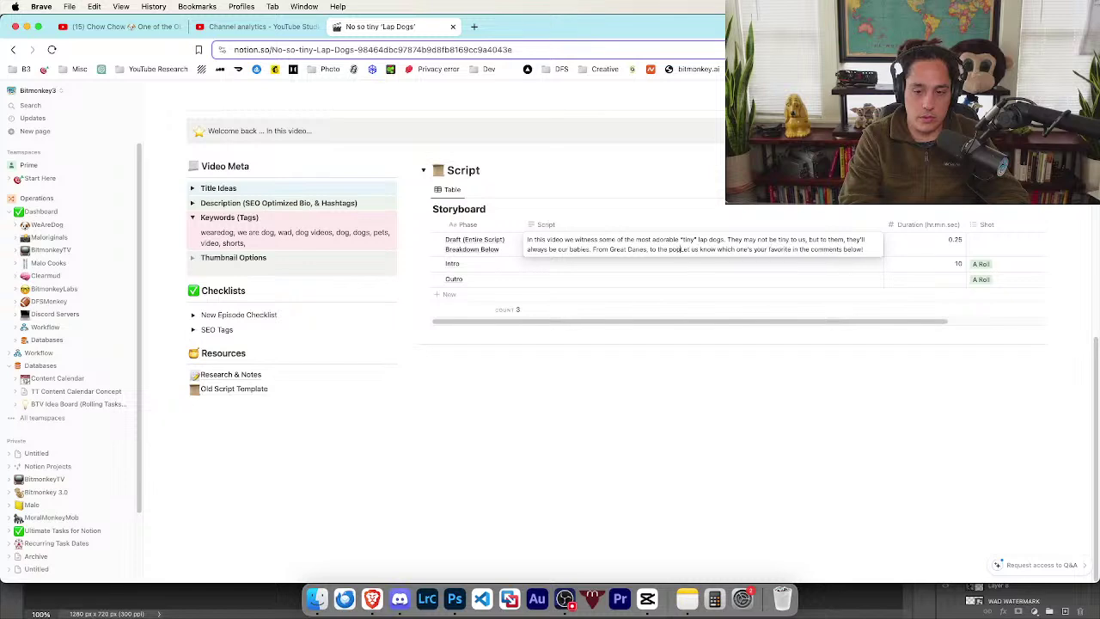
{"action": "type", "text": "wn "}
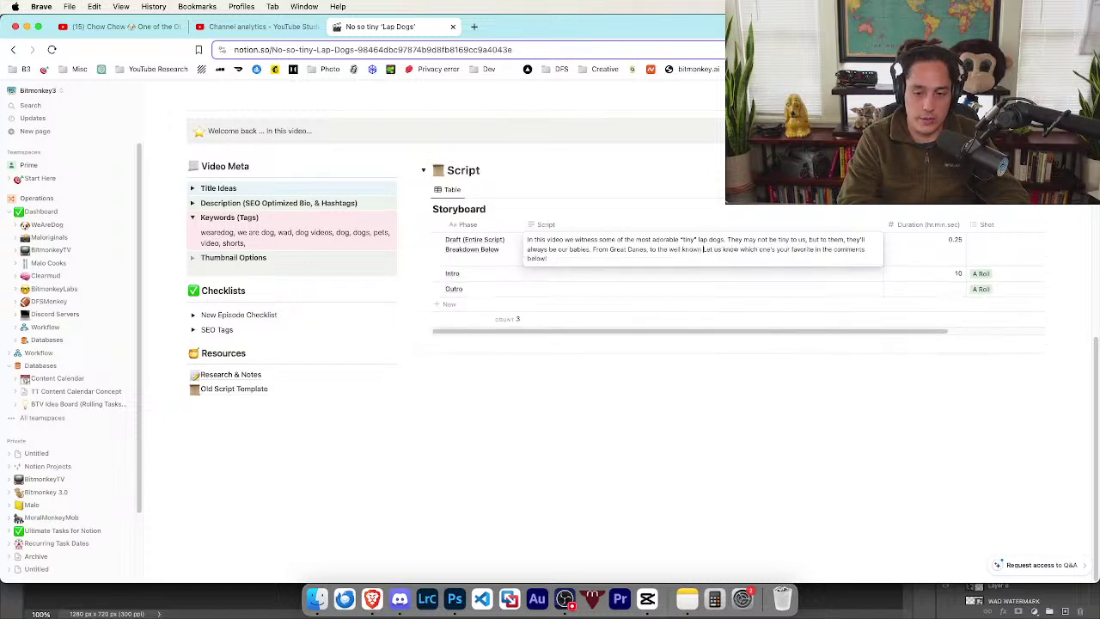
{"action": "type", "text": "Golden Retr"}
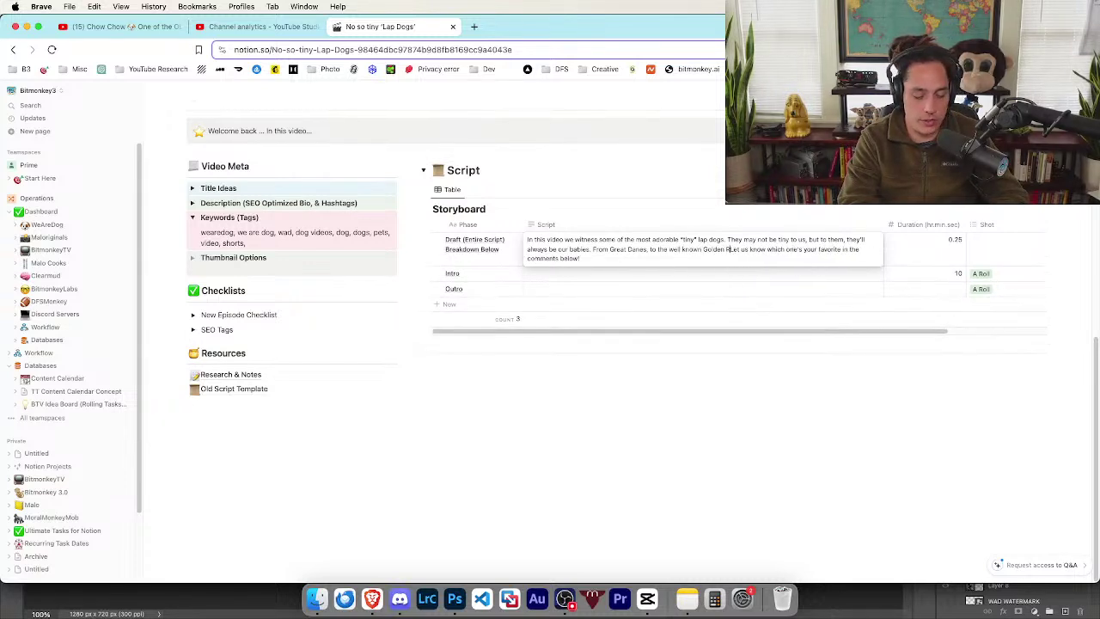
{"action": "type", "text": "ievers, there"}
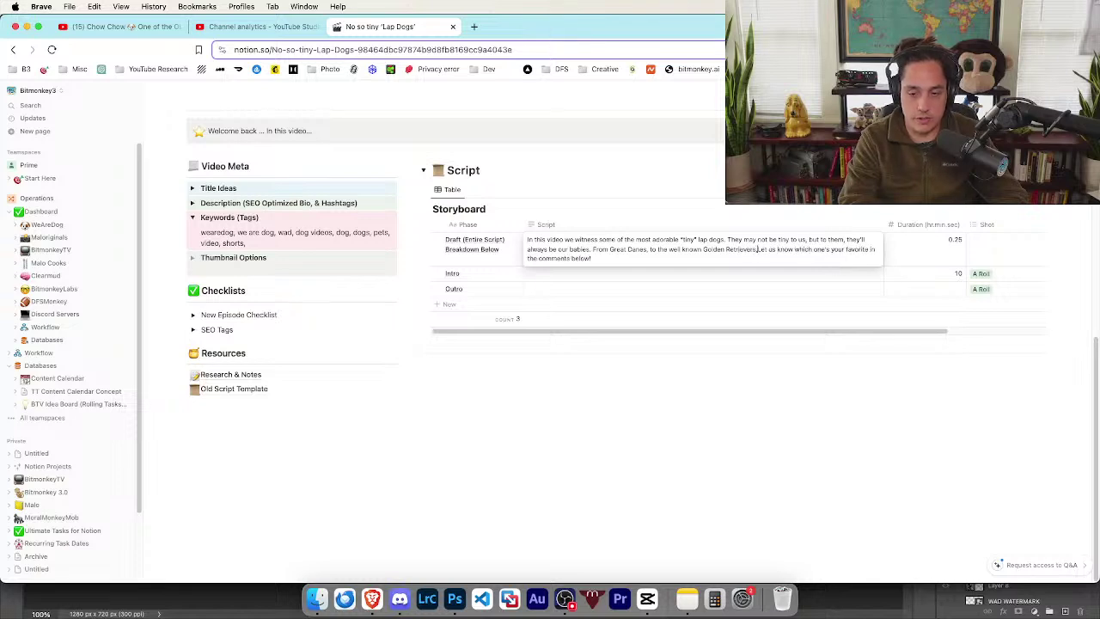
{"action": "type", "text": "'s no limit"}
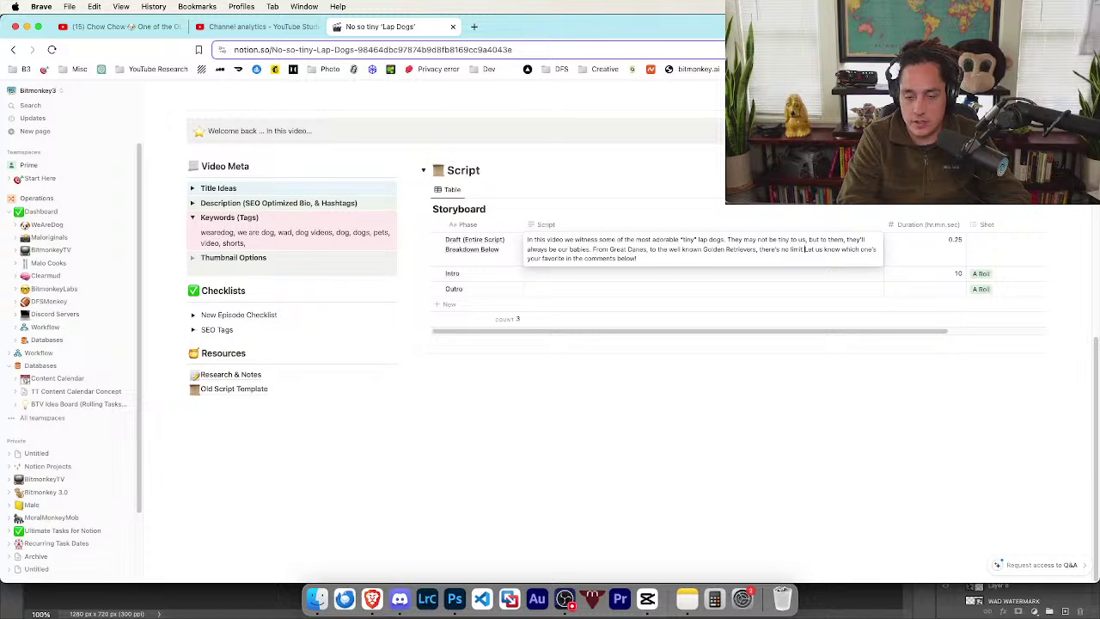
{"action": "key", "text": "BackSpace"}
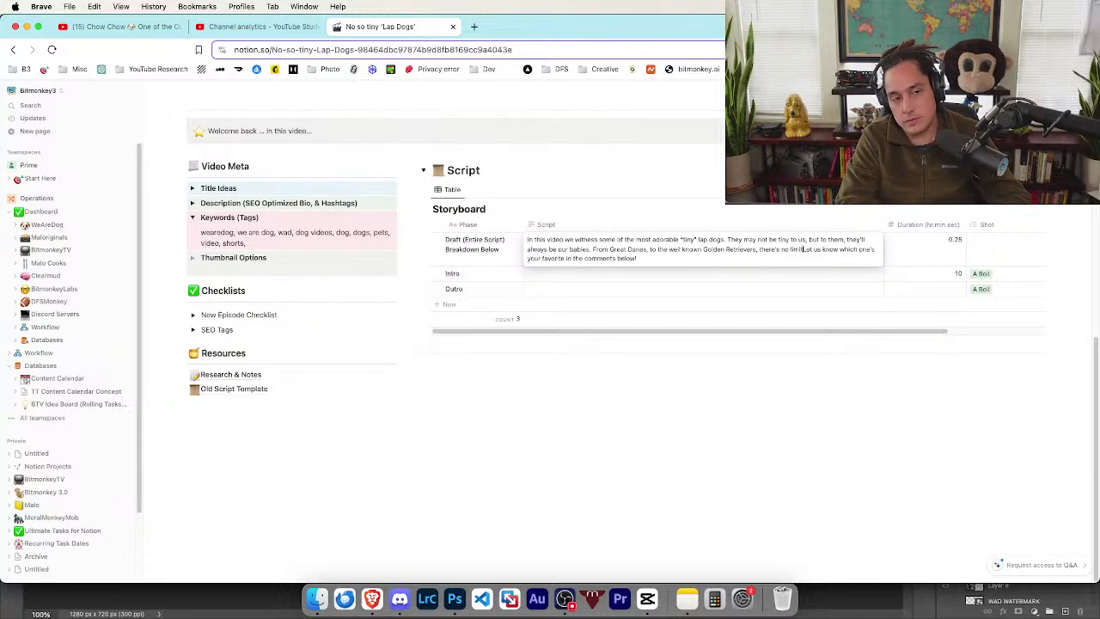
{"action": "type", "text": "."}
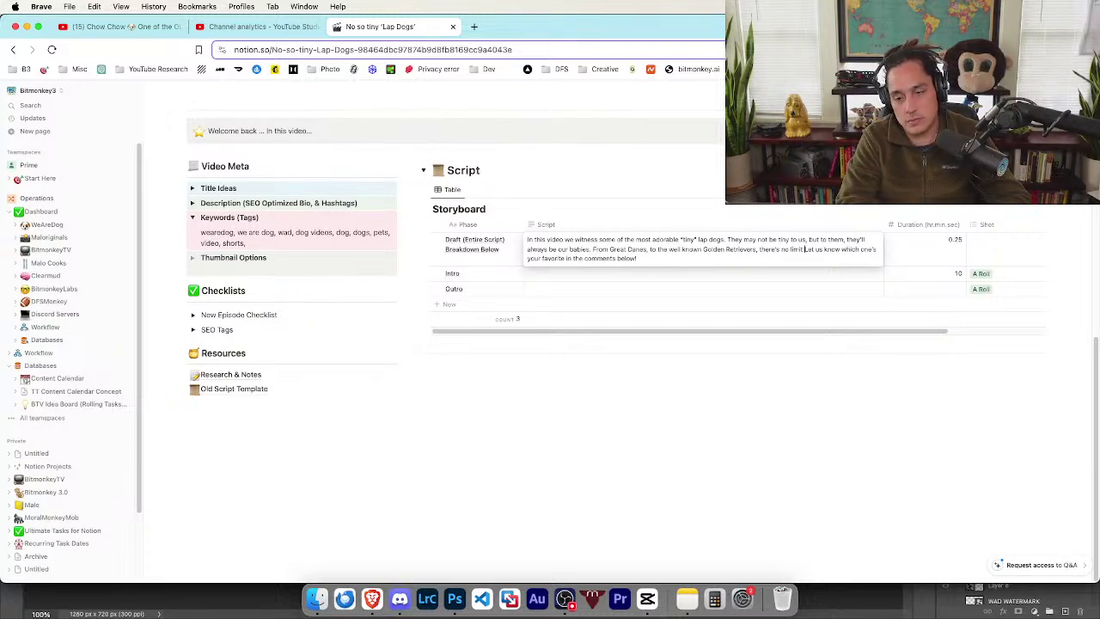
{"action": "key", "text": "BackSpace"}
{"action": "key", "text": "BackSpace"}
{"action": "key", "text": "BackSpace"}
{"action": "key", "text": "BackSpace"}
{"action": "key", "text": "BackSpace"}
{"action": "key", "text": "BackSpace"}
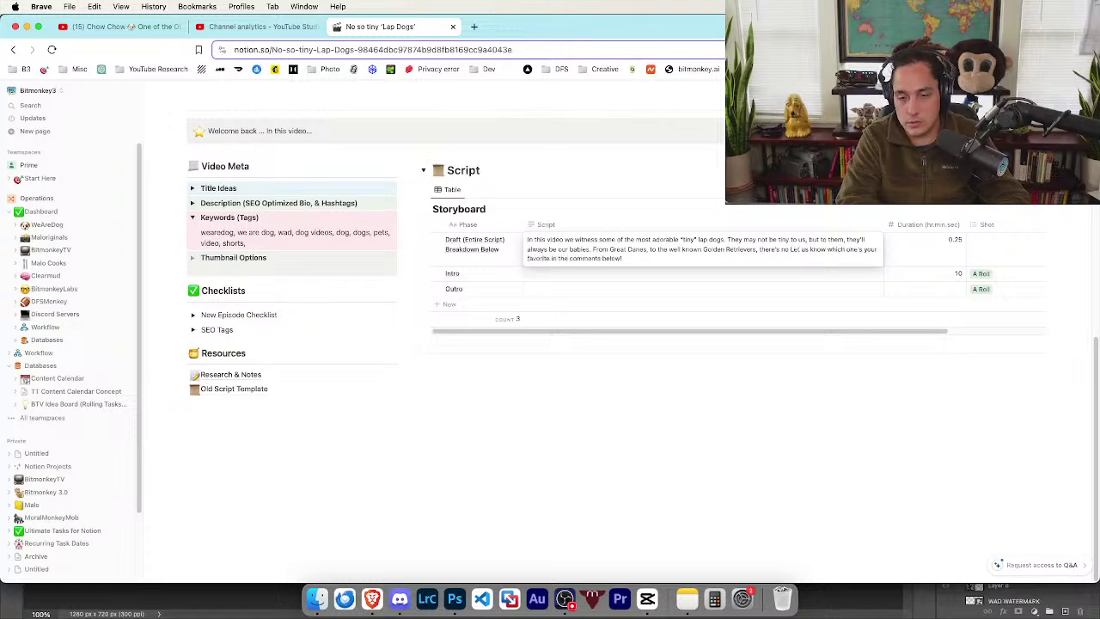
{"action": "key", "text": "BackSpace"}
{"action": "key", "text": "BackSpace"}
{"action": "key", "text": "BackSpace"}
{"action": "key", "text": "BackSpace"}
{"action": "key", "text": "BackSpace"}
{"action": "key", "text": "BackSpace"}
{"action": "key", "text": "BackSpace"}
{"action": "key", "text": "BackSpace"}
{"action": "key", "text": "BackSpace"}
{"action": "key", "text": "BackSpace"}
{"action": "key", "text": "BackSpace"}
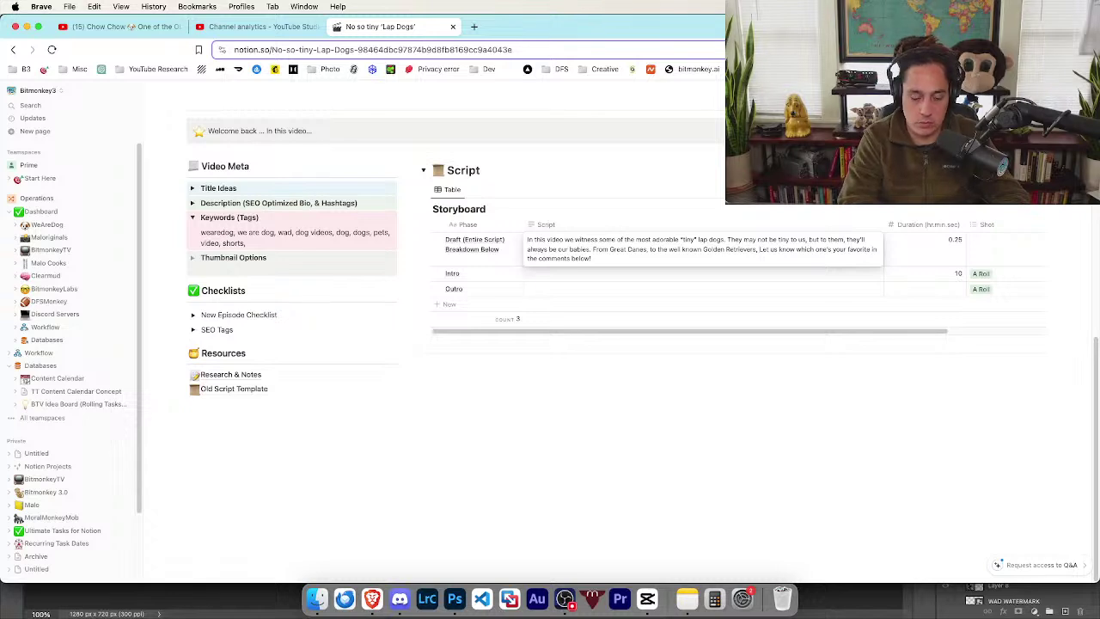
- Continue the Draft row's script with "and the lesser known dogo-mastiff," before "Let us know"
{"action": "type", "text": "and the lesser"}
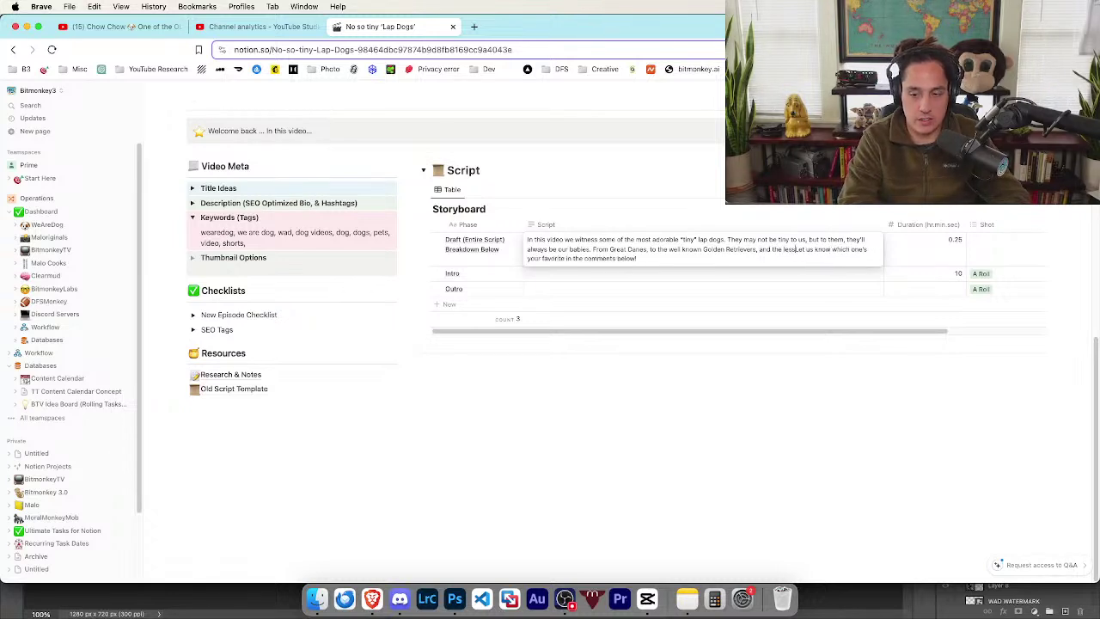
{"action": "type", "text": " known "}
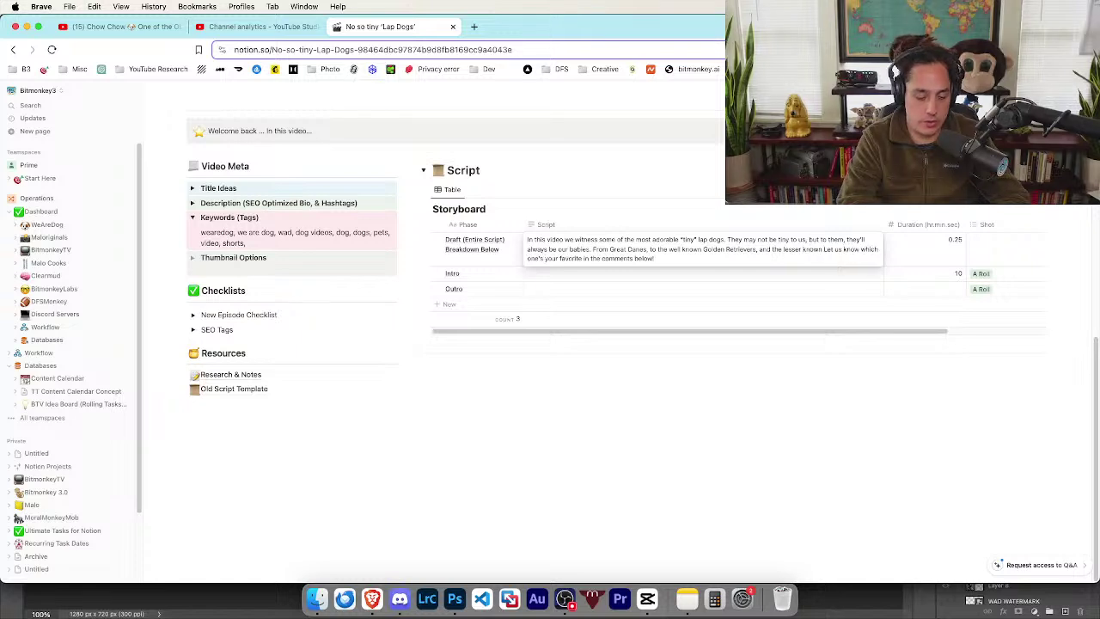
{"action": "type", "text": "dogo-mastif"}
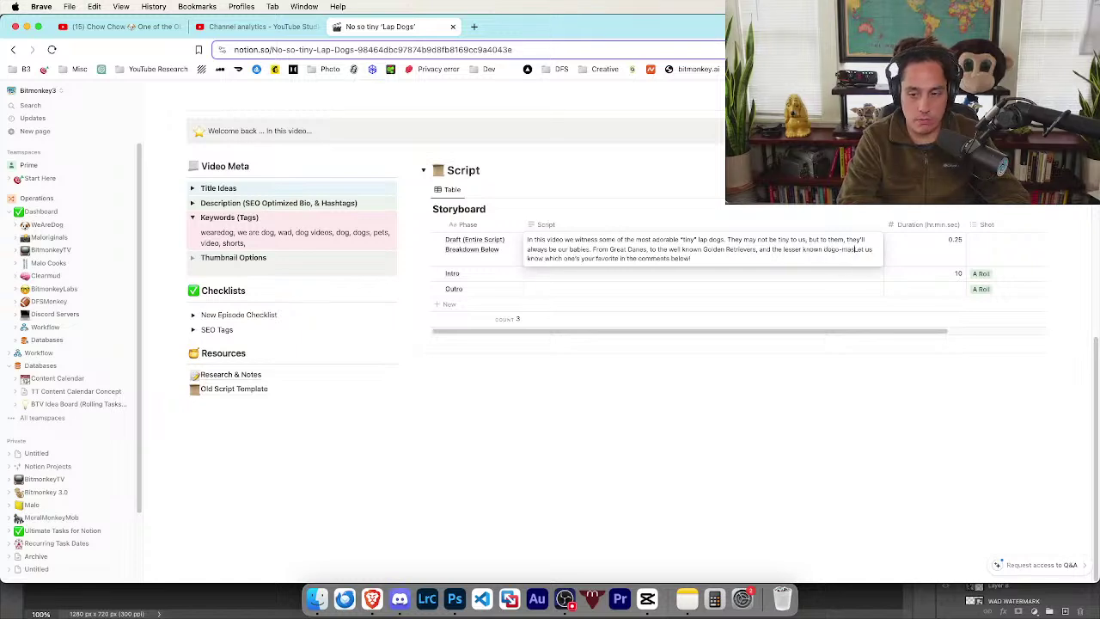
{"action": "type", "text": "f."}
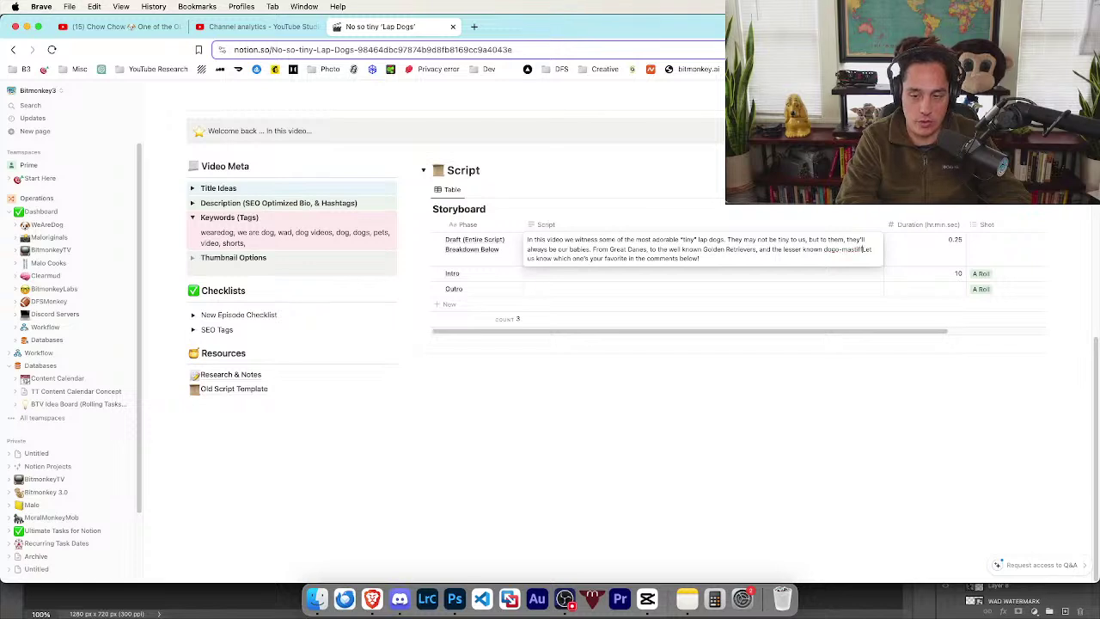
- Finish the dog breeds sentence in the draft script with "all of these dogs will forever have a fur baby mindset."
{"action": "type", "text": " all of these"}
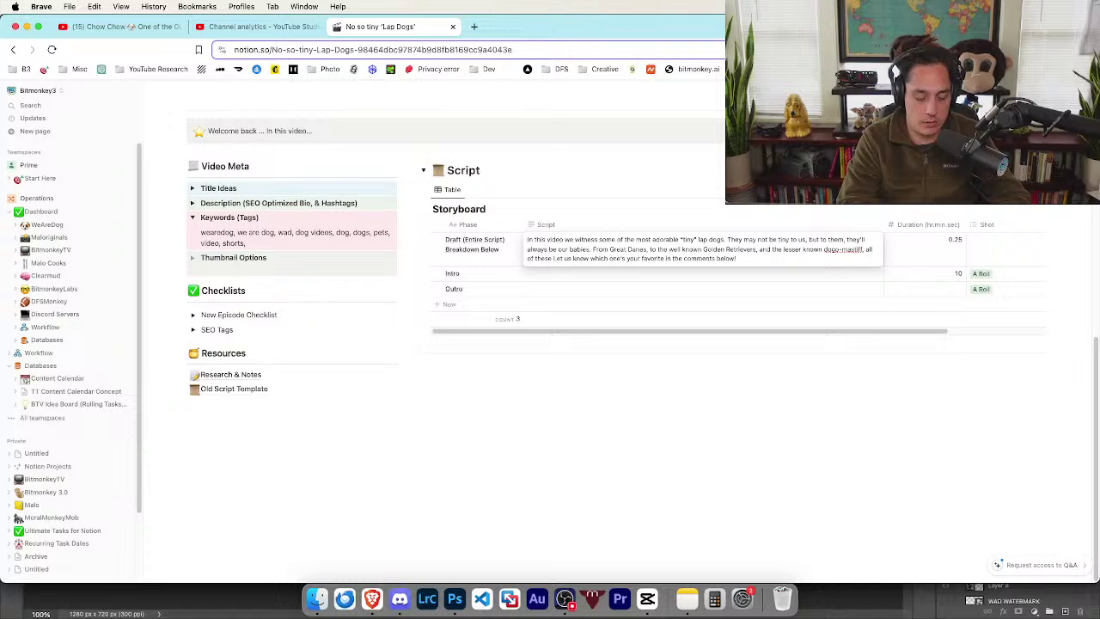
{"action": "type", "text": " dogs!"}
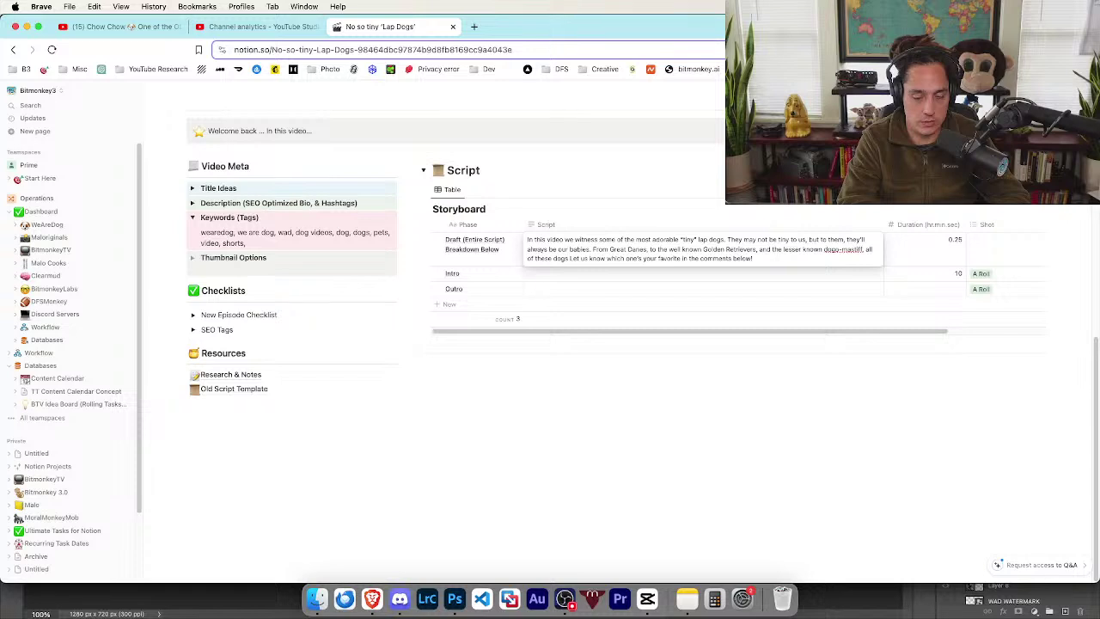
{"action": "type", "text": " will for"}
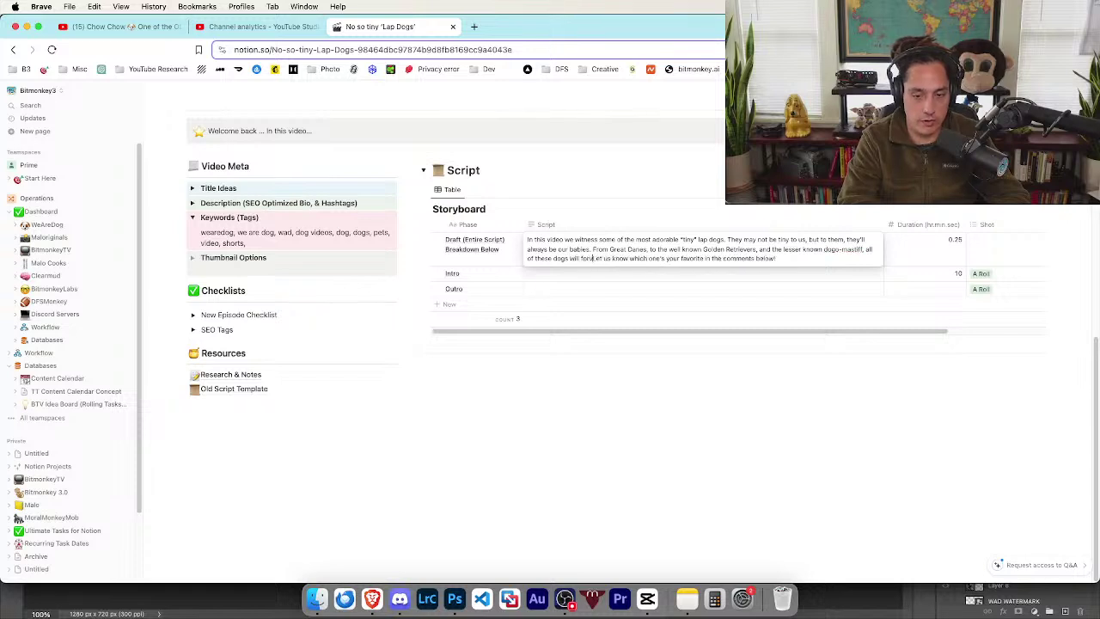
{"action": "type", "text": "ever "}
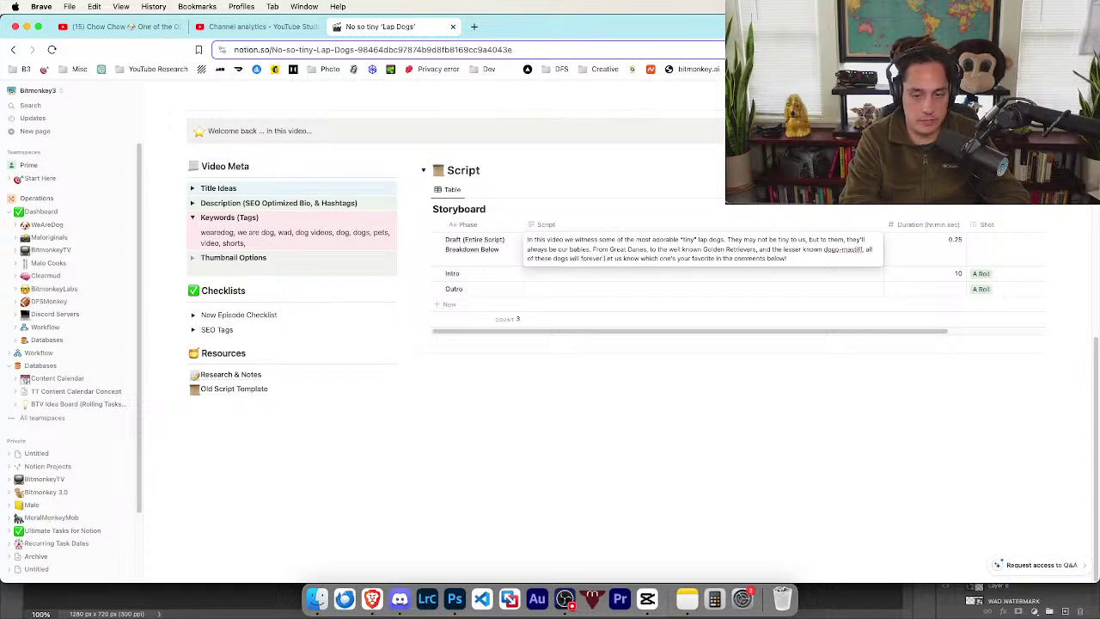
{"action": "type", "text": "have a f"}
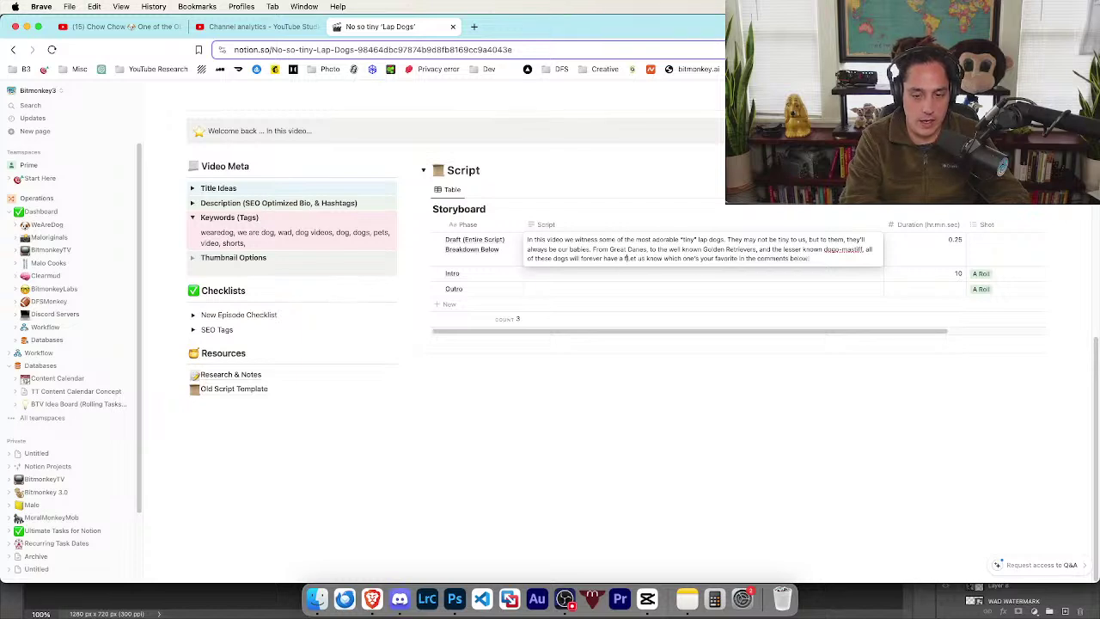
{"action": "type", "text": "ur baby."}
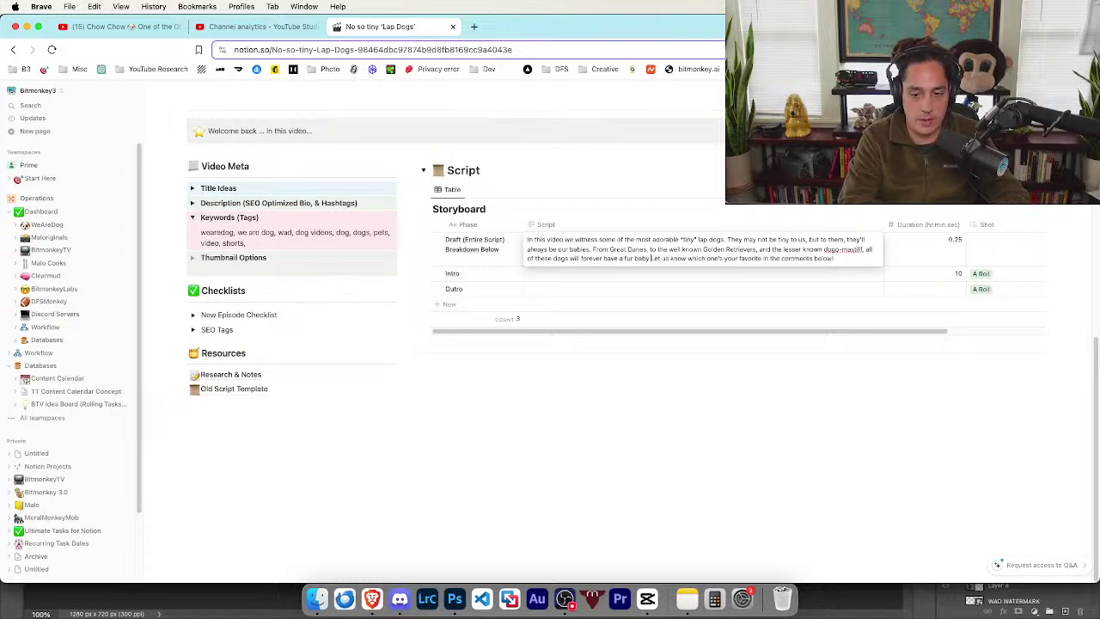
{"action": "key", "text": "BackSpace"}
{"action": "type", "text": "mindset. "}
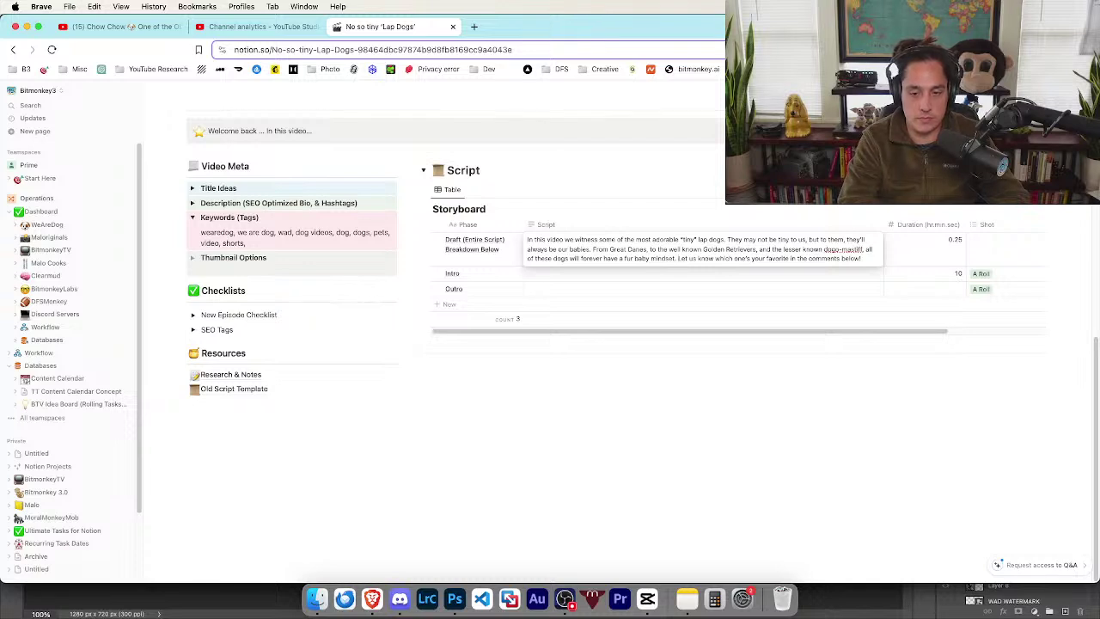
- Add the sentence "If they can sit, they can fit." to the draft script before "Let us know"
{"action": "type", "text": "If they sit,"}
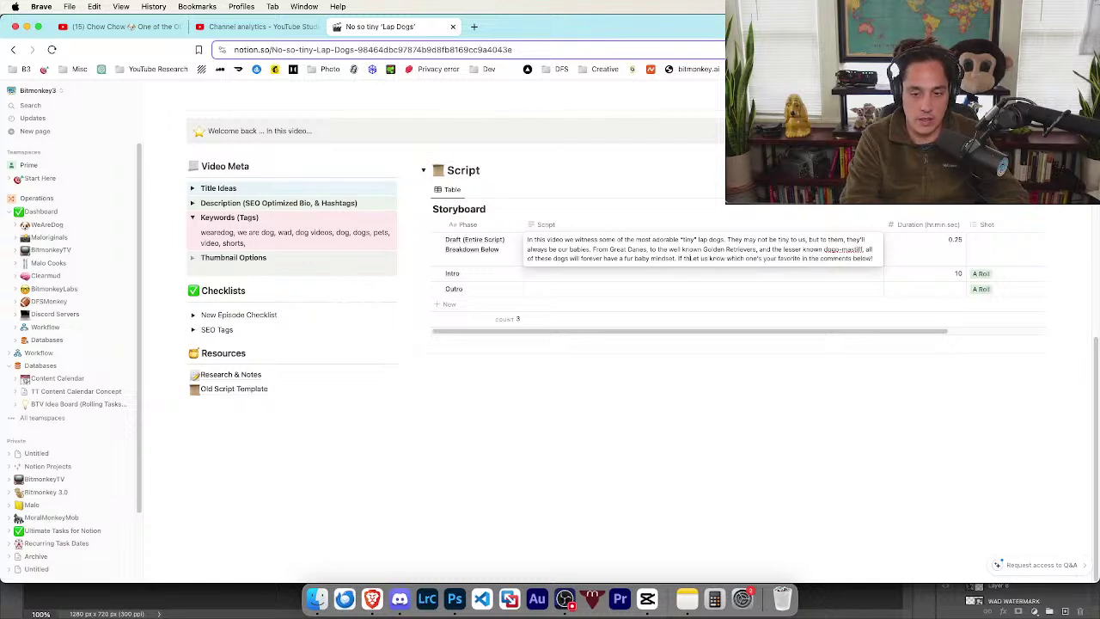
{"action": "key", "text": "BackSpace"}
{"action": "key", "text": "BackSpace"}
{"action": "key", "text": "BackSpace"}
{"action": "key", "text": "BackSpace"}
{"action": "key", "text": "BackSpace"}
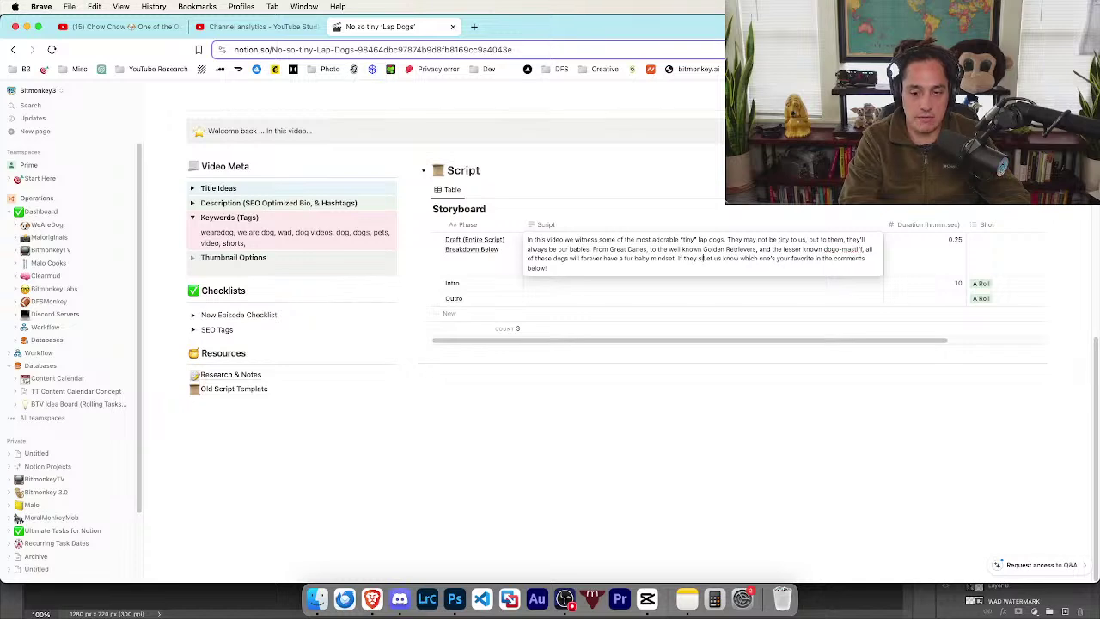
{"action": "type", "text": "can sit, they can fit."}
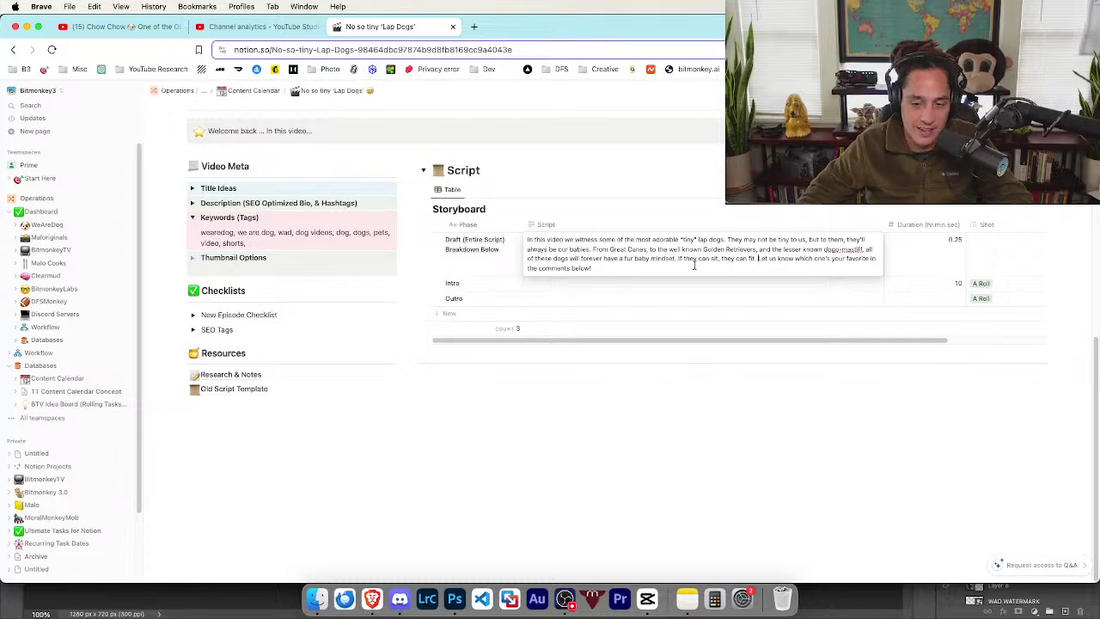
- Copy the entire draft script and open the ElevenLabs speech synthesis page in a new browser tab
{"action": "key", "text": "super+a"}
{"action": "key", "text": "super+c"}
{"action": "key", "text": "super+t"}
{"action": "type", "text": "elevn"}
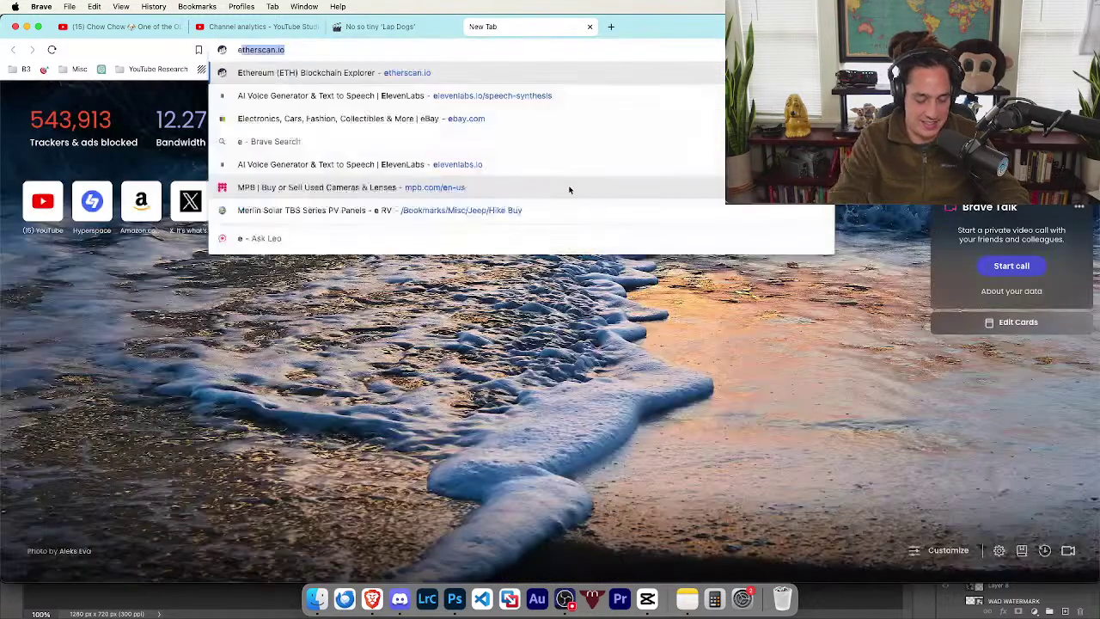
{"action": "key", "text": "Return"}
{"action": "key", "text": "super+t"}
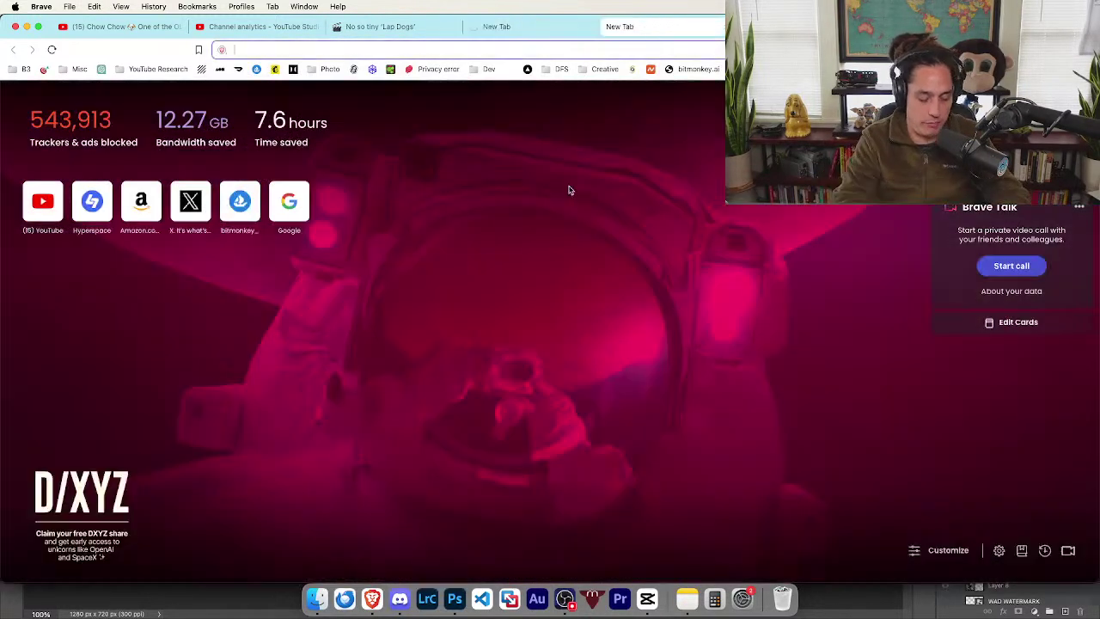
{"action": "type", "text": "eleven"}
{"action": "key", "text": "Return"}
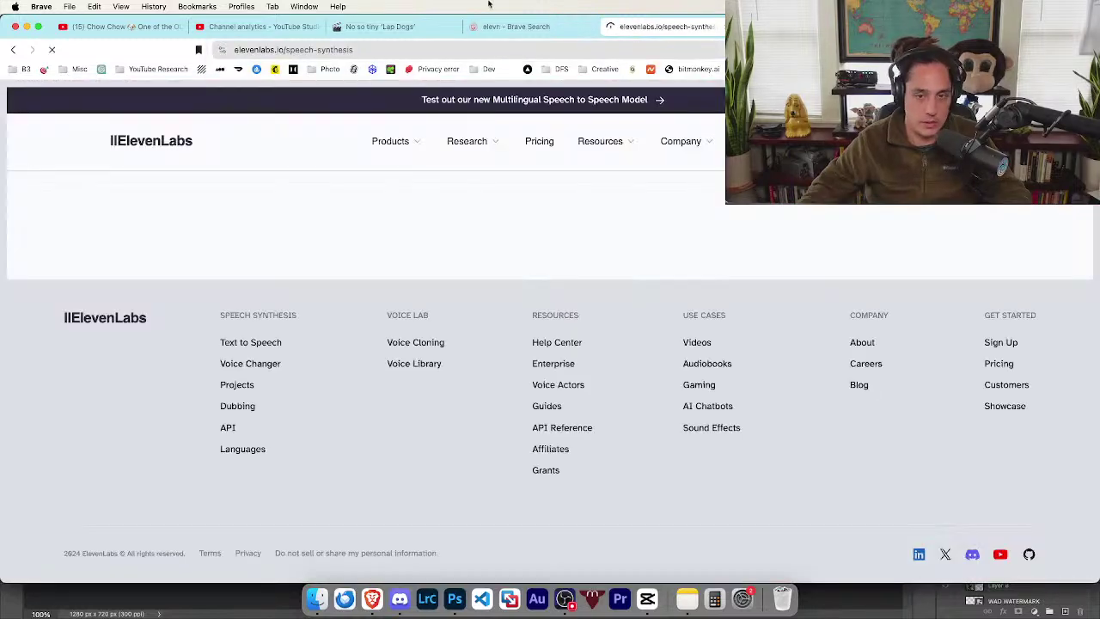
{"action": "key", "text": "super+alt+Left"}
{"action": "key", "text": "super+w"}
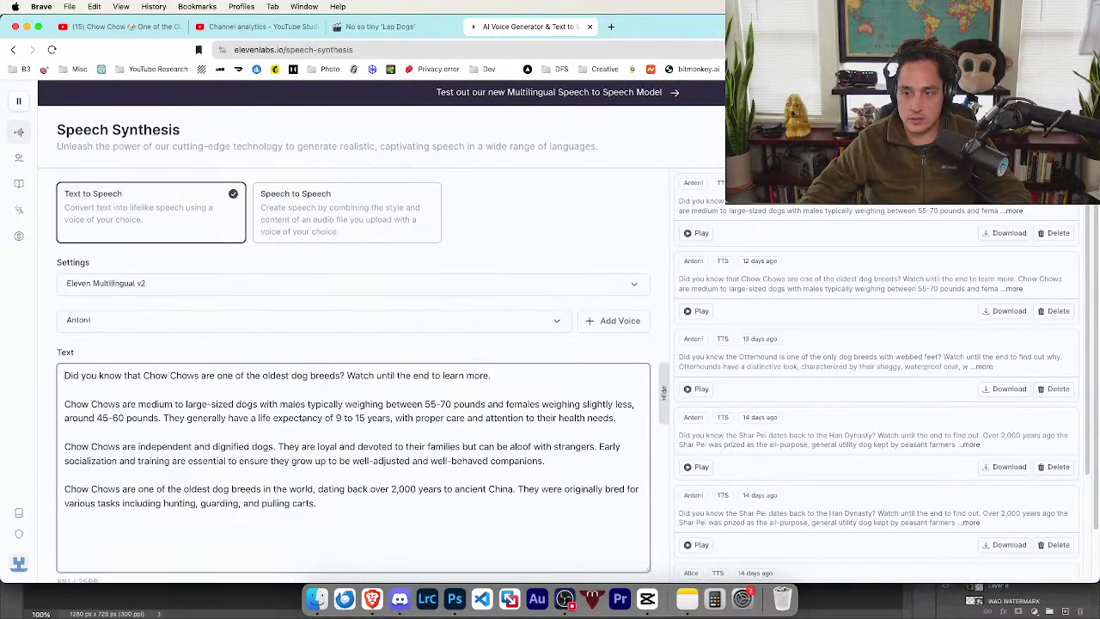
- Replace the Chow Chow text in the text-to-speech field with the copied script and generate the Antoni voiceover
{"action": "left_click", "coordinate": [339, 542]}
{"action": "key", "text": "super+a"}
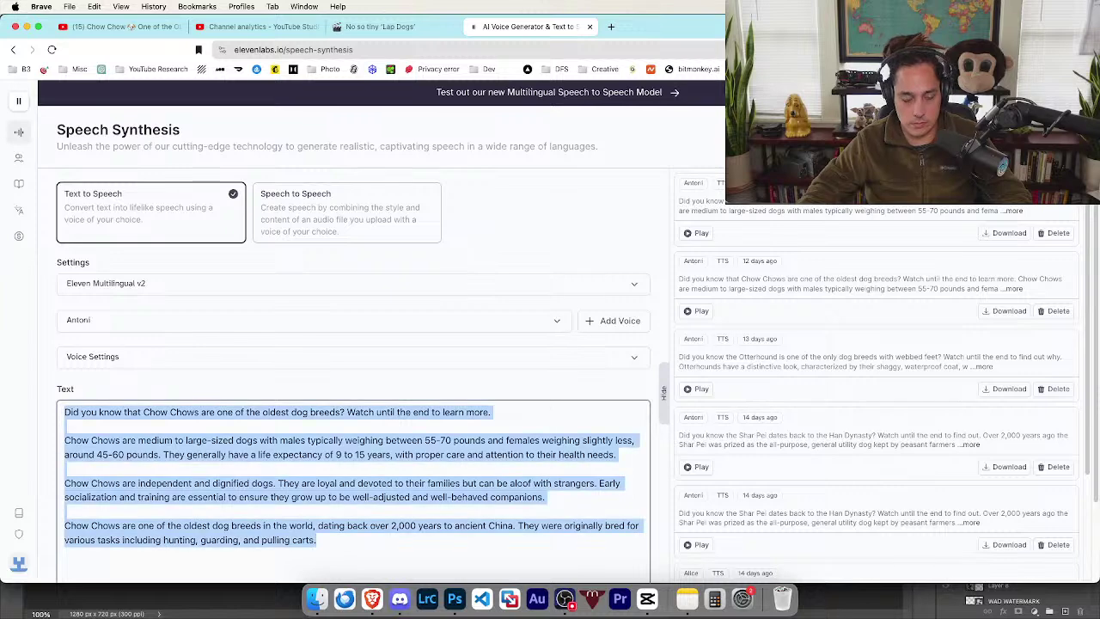
{"action": "key", "text": "super+v"}
{"action": "scroll", "coordinate": [201, 303], "scroll_direction": "down", "scroll_amount": 2}
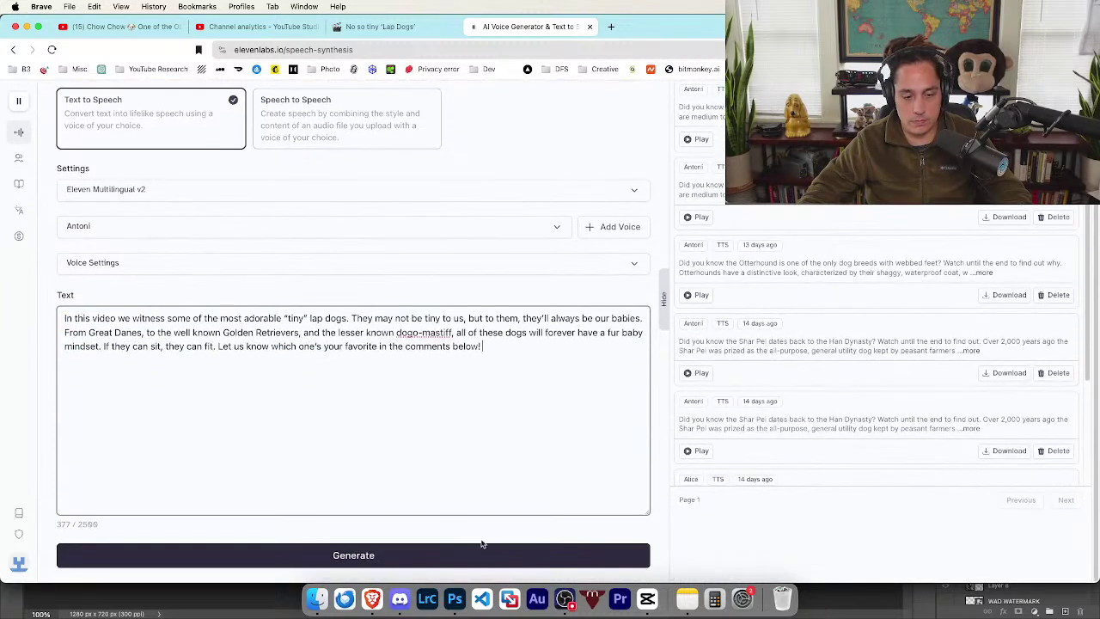
{"action": "left_click", "coordinate": [533, 557]}
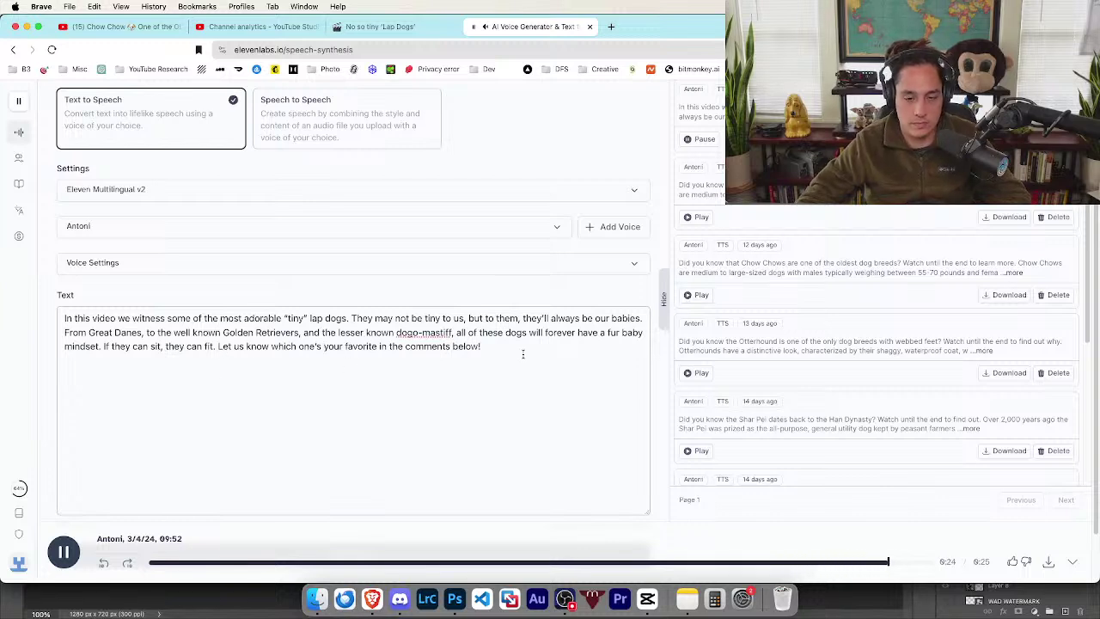
- Download the generated voiceover as tiny_lap_dogs into the WAD script_voices folder
{"action": "left_click", "coordinate": [1048, 562]}
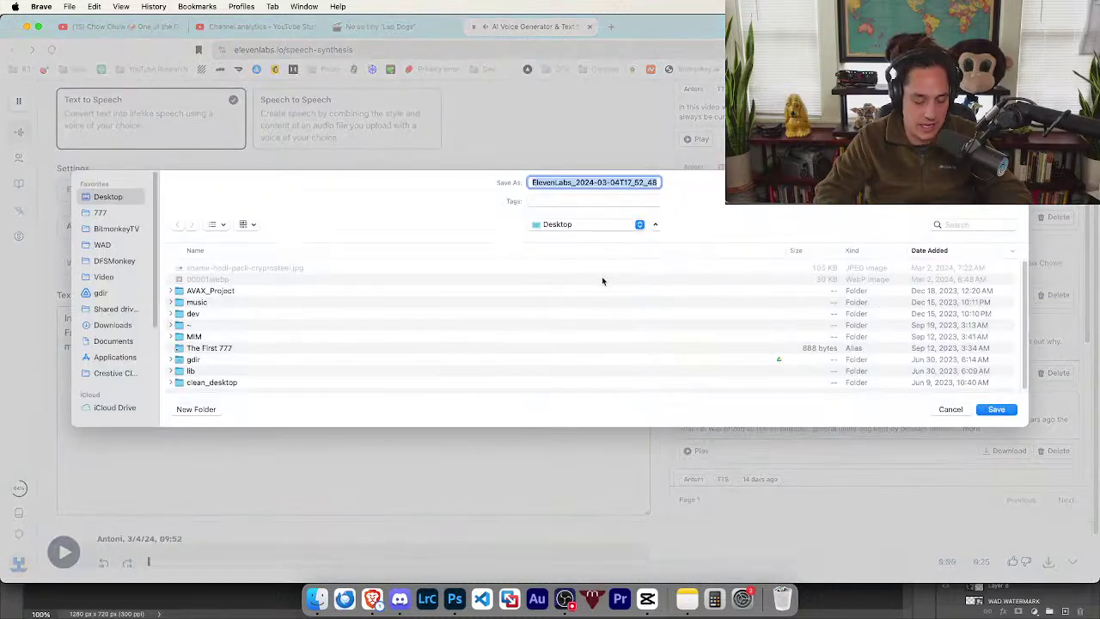
{"action": "type", "text": "tiny_"}
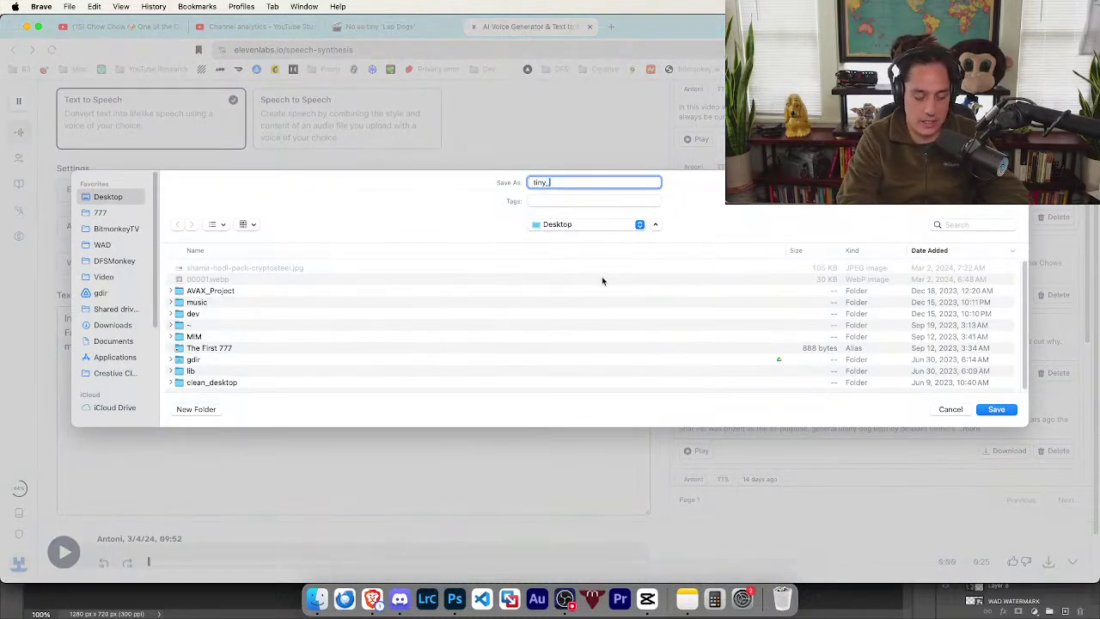
{"action": "type", "text": "lap_dogs"}
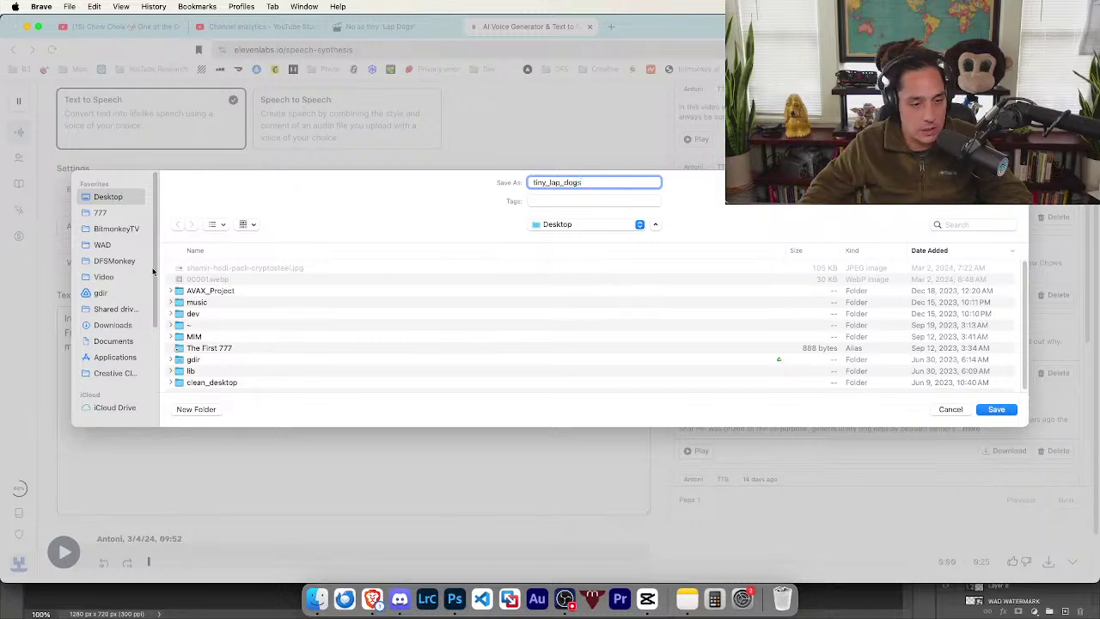
{"action": "left_click", "coordinate": [118, 230]}
{"action": "left_click", "coordinate": [122, 245]}
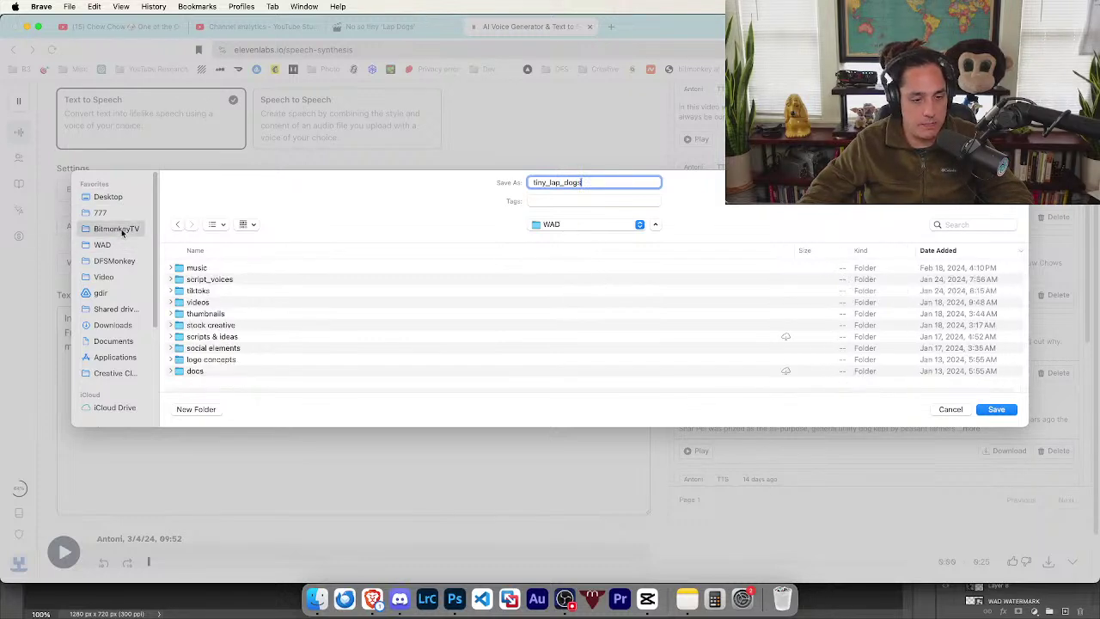
{"action": "left_click", "coordinate": [127, 231]}
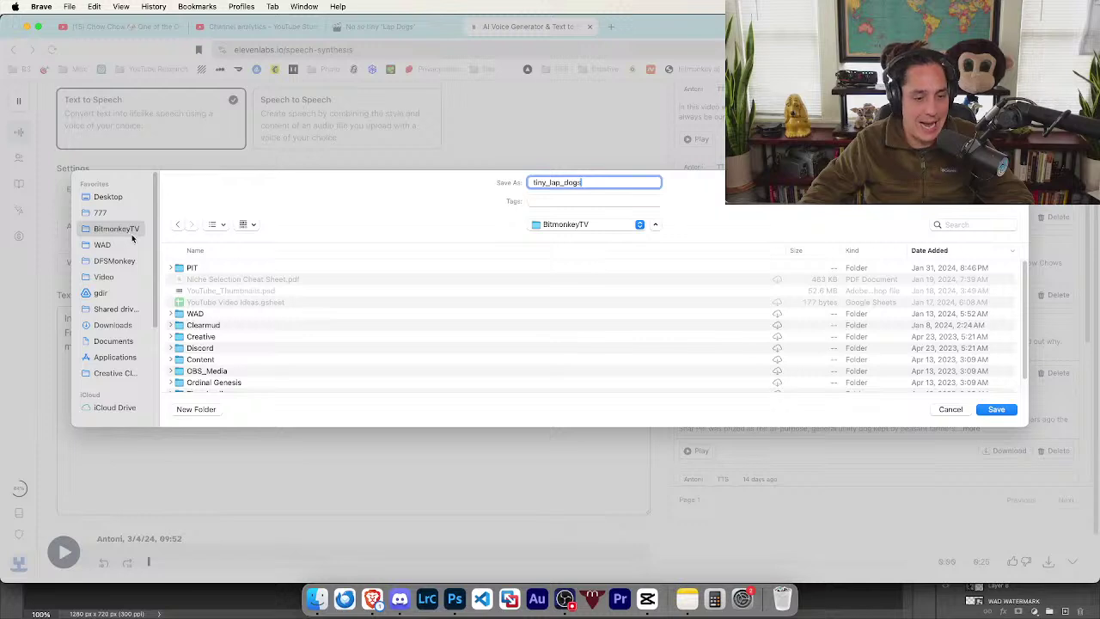
{"action": "double_click", "coordinate": [225, 314]}
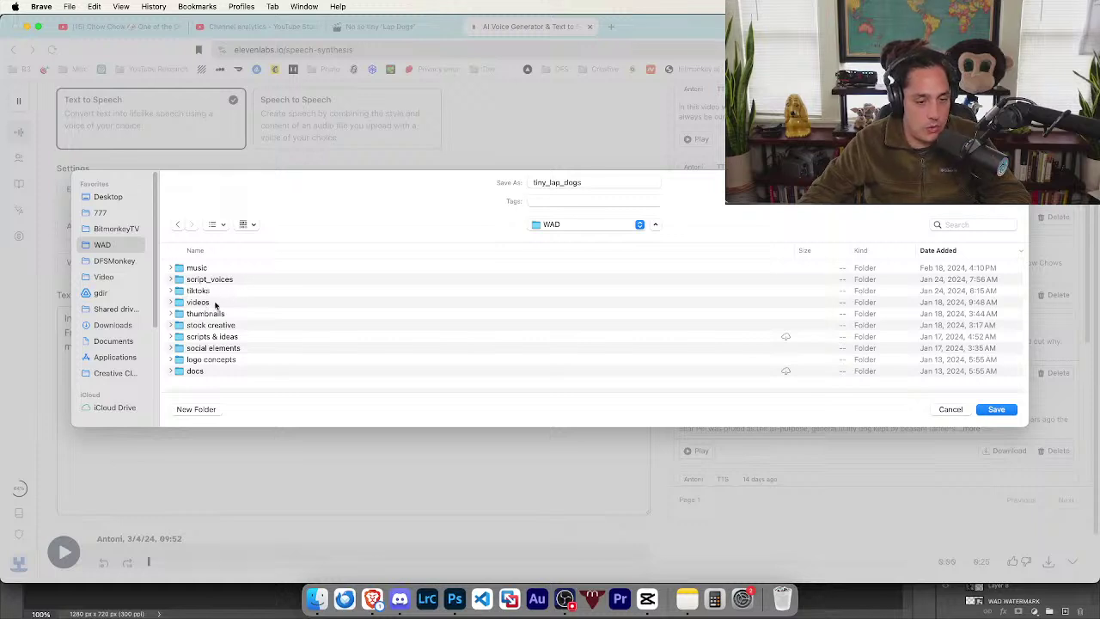
{"action": "left_click", "coordinate": [215, 303]}
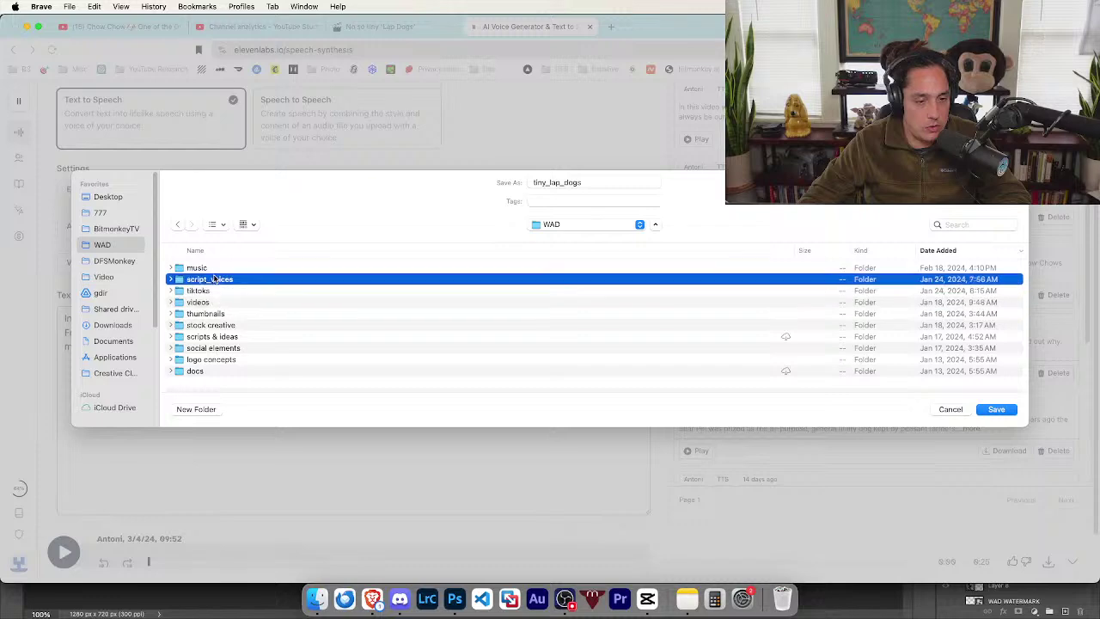
{"action": "double_click", "coordinate": [217, 279]}
{"action": "left_click", "coordinate": [1002, 412]}
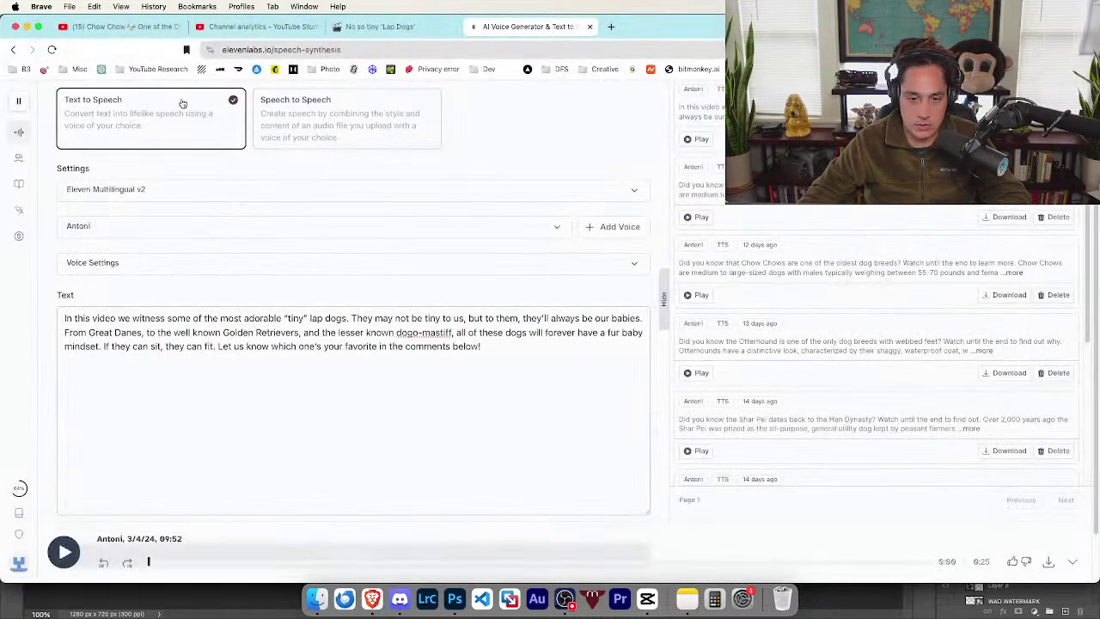
- Switch to CapCut, import tiny_lap_dogs.mp3 from the WAD script_voices folder, and place it at the start of the timeline
{"action": "left_click", "coordinate": [648, 600]}
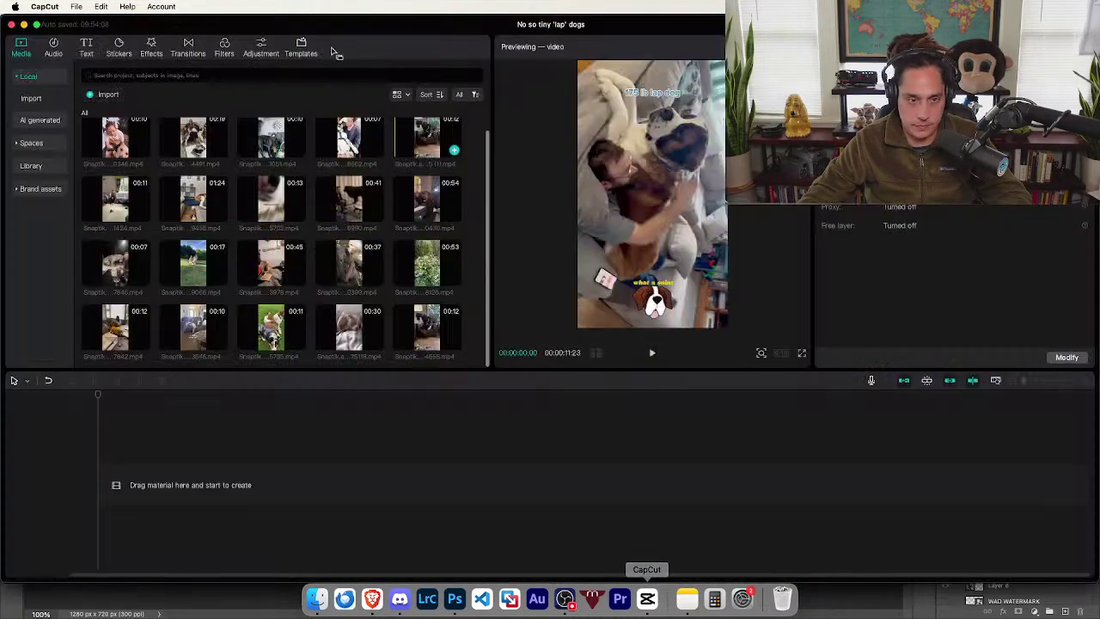
{"action": "left_click", "coordinate": [110, 100]}
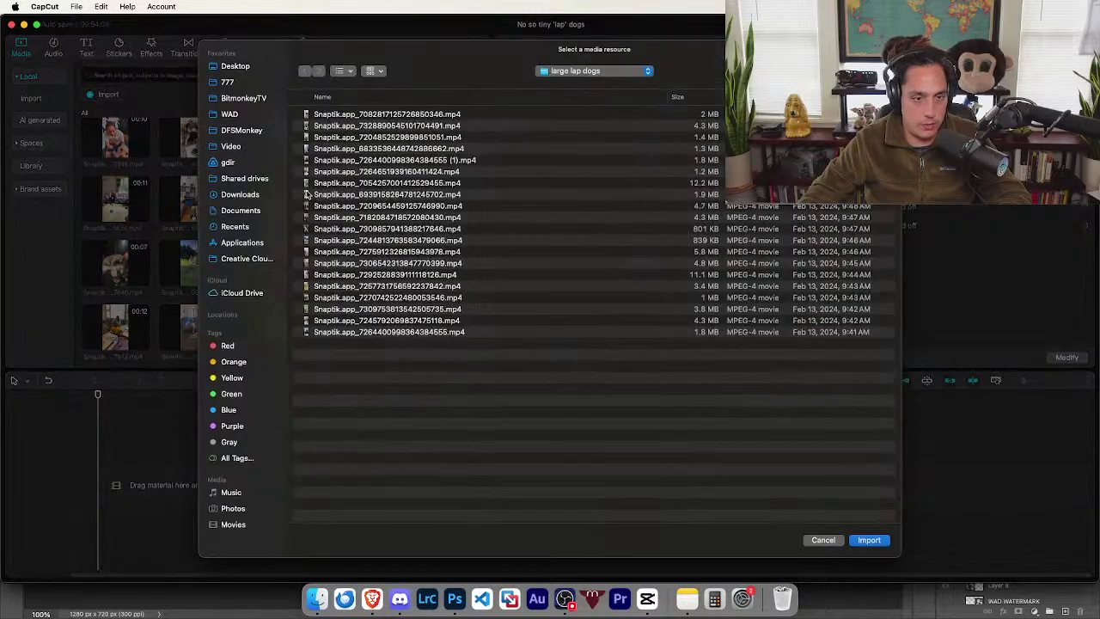
{"action": "left_click", "coordinate": [232, 114]}
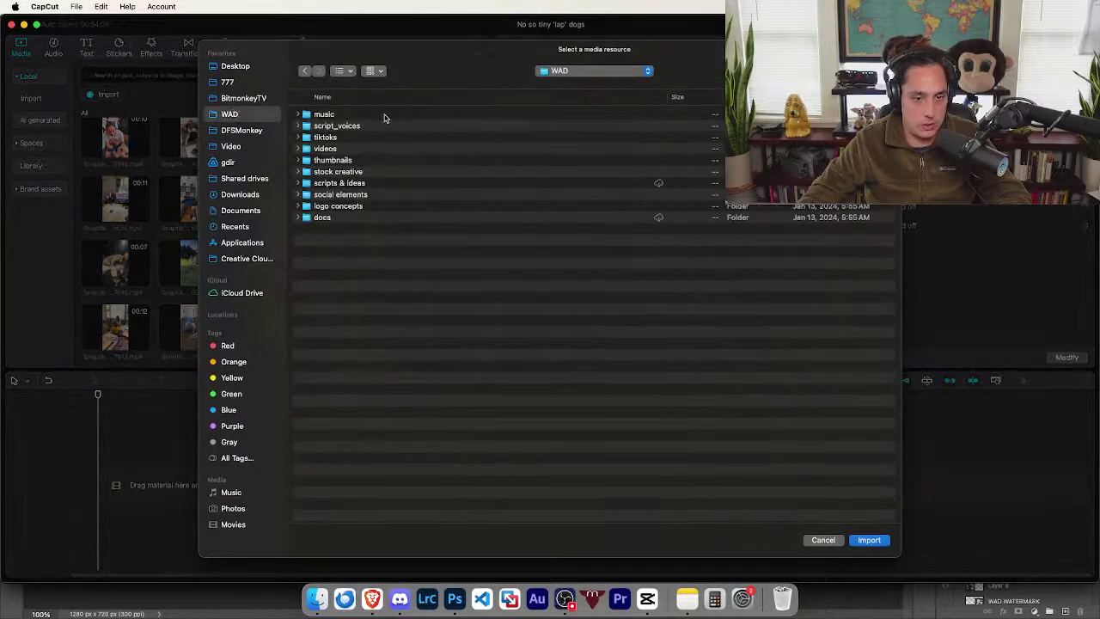
{"action": "double_click", "coordinate": [381, 126]}
{"action": "double_click", "coordinate": [342, 114]}
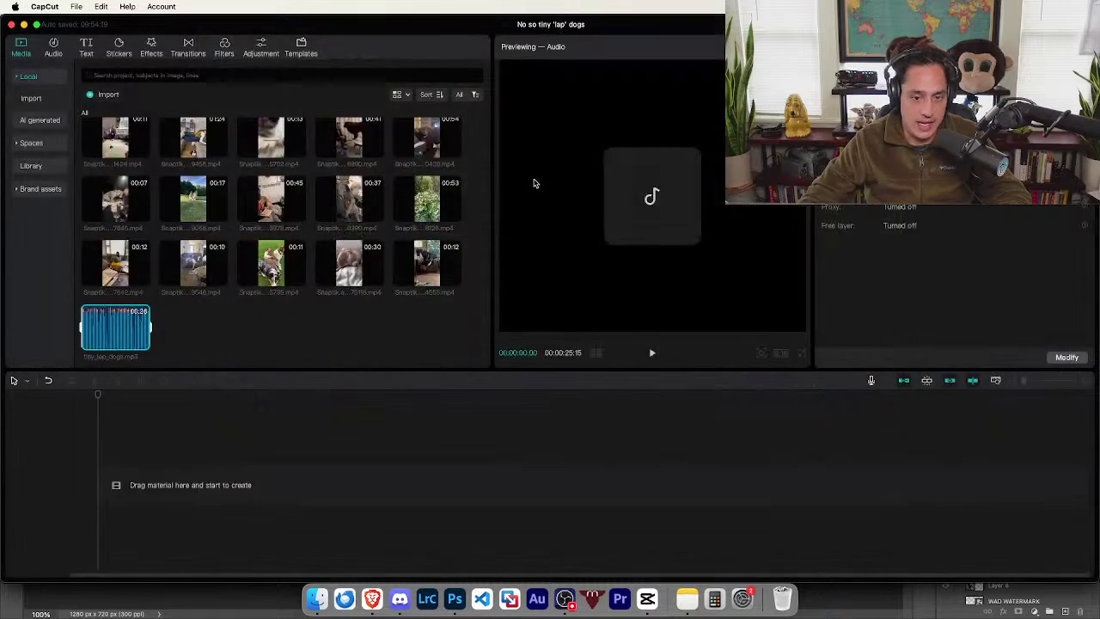
{"action": "left_click", "coordinate": [244, 325]}
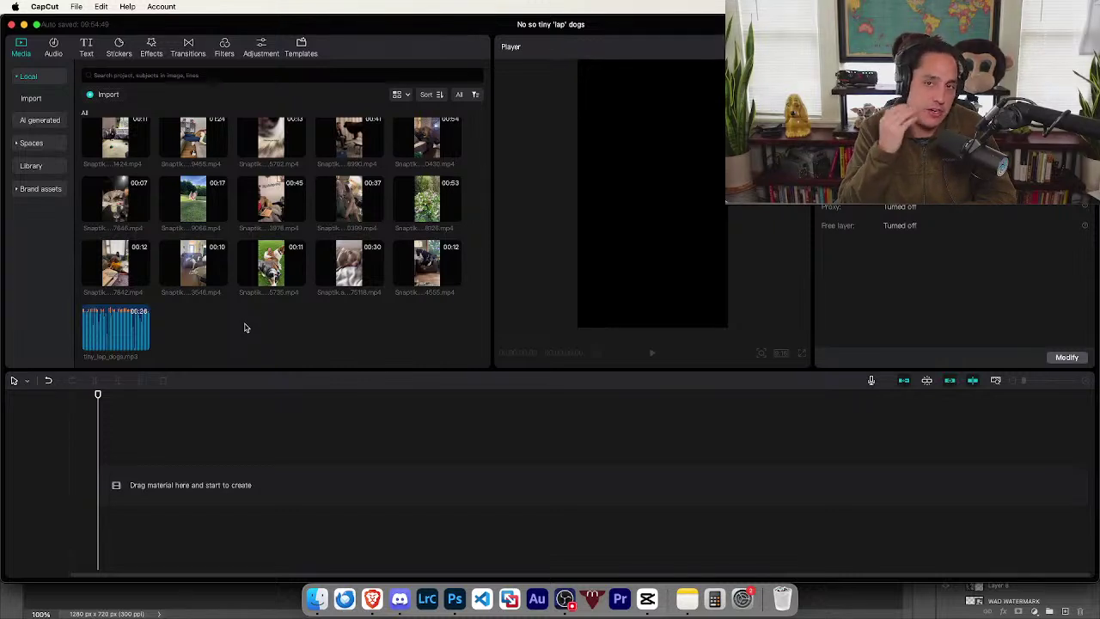
{"action": "left_click_drag", "start_coordinate": [155, 319], "coordinate": [98, 525]}
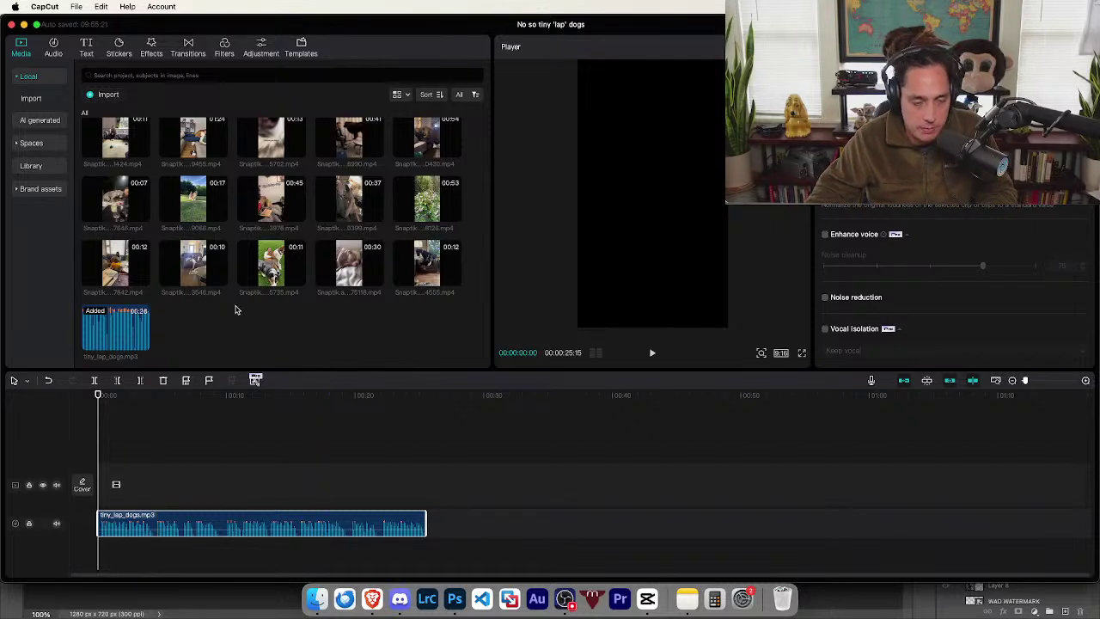
{"action": "scroll", "coordinate": [217, 336], "scroll_direction": "up", "scroll_amount": 1}
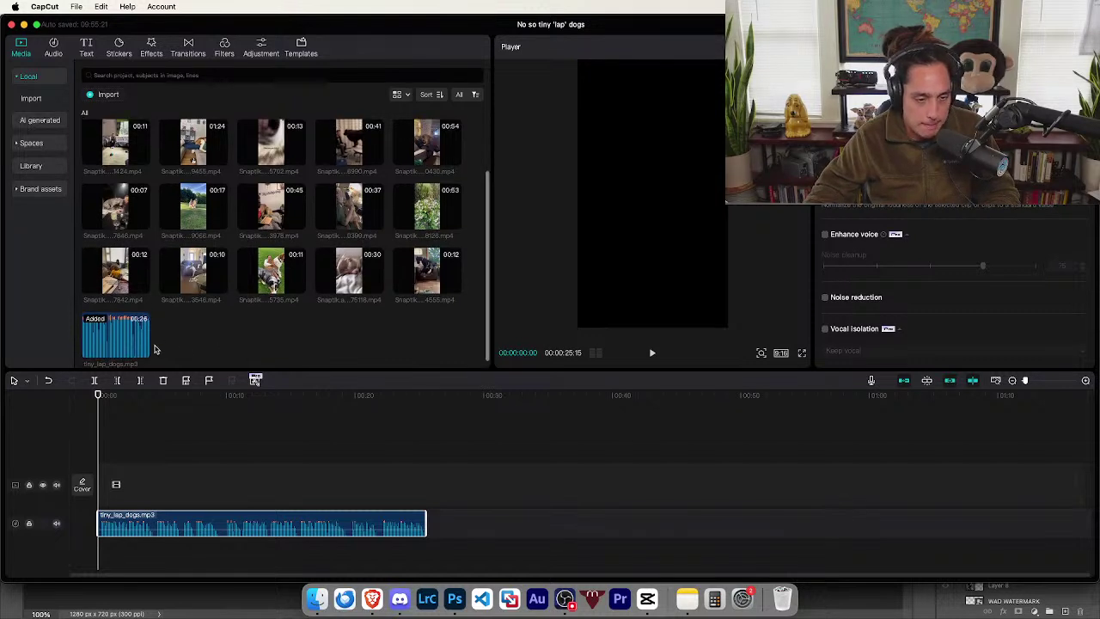
{"action": "mouse_move", "coordinate": [96, 394]}
{"action": "left_mouse_down"}
{"action": "mouse_move", "coordinate": [115, 394]}
{"action": "mouse_move", "coordinate": [97, 394]}
{"action": "left_mouse_up"}
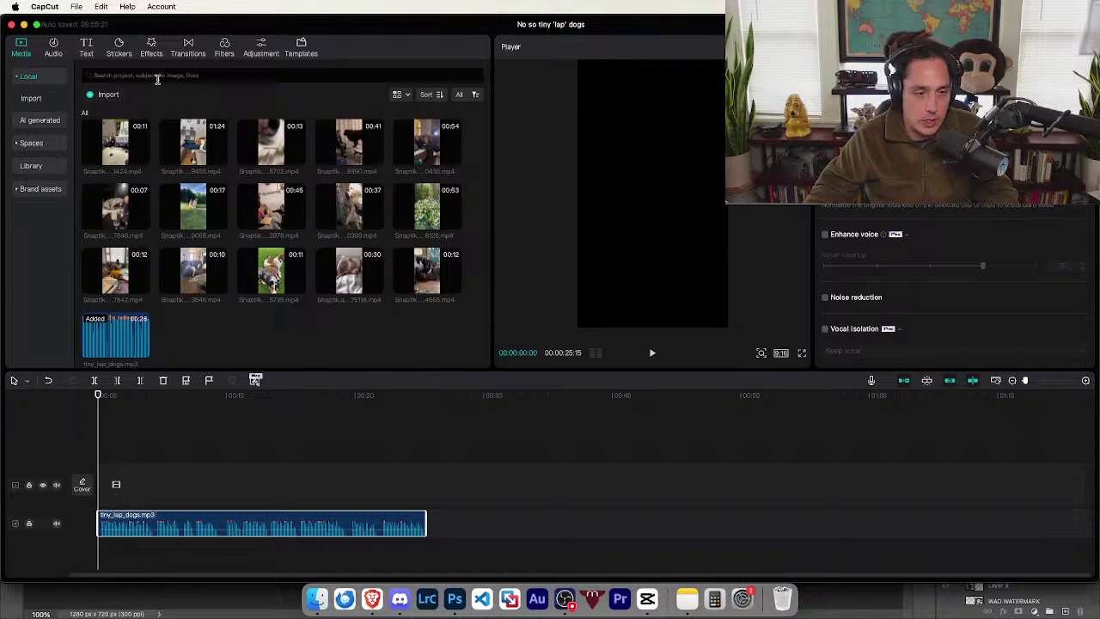
{"action": "left_click", "coordinate": [202, 125]}
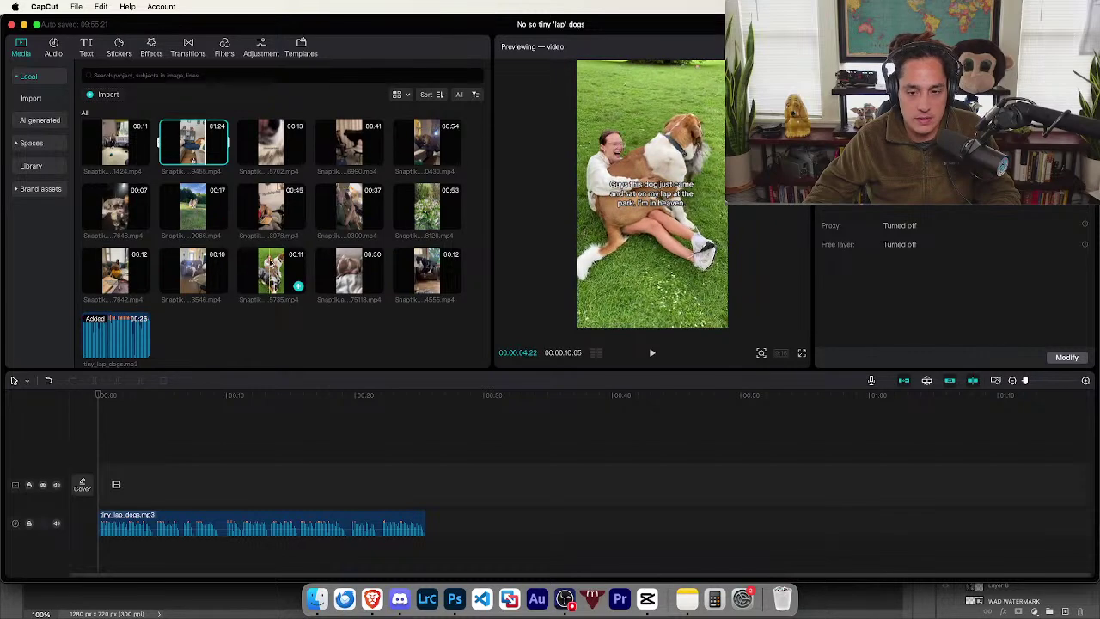
{"action": "left_click", "coordinate": [298, 286]}
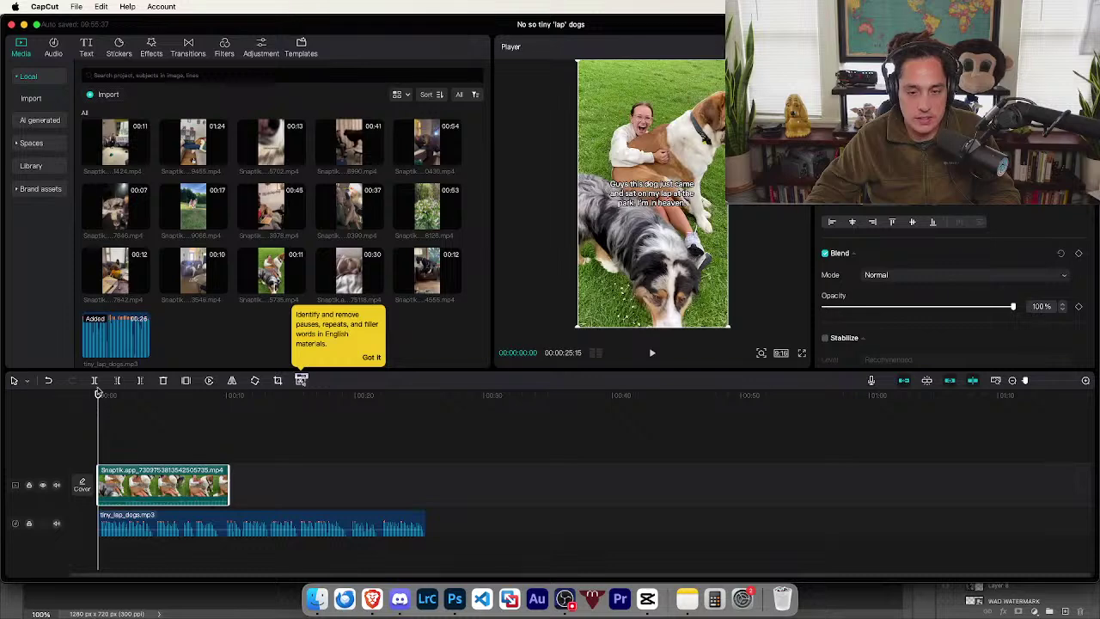
{"action": "left_click_drag", "start_coordinate": [99, 396], "coordinate": [131, 422]}
{"action": "key", "text": "BackSpace"}
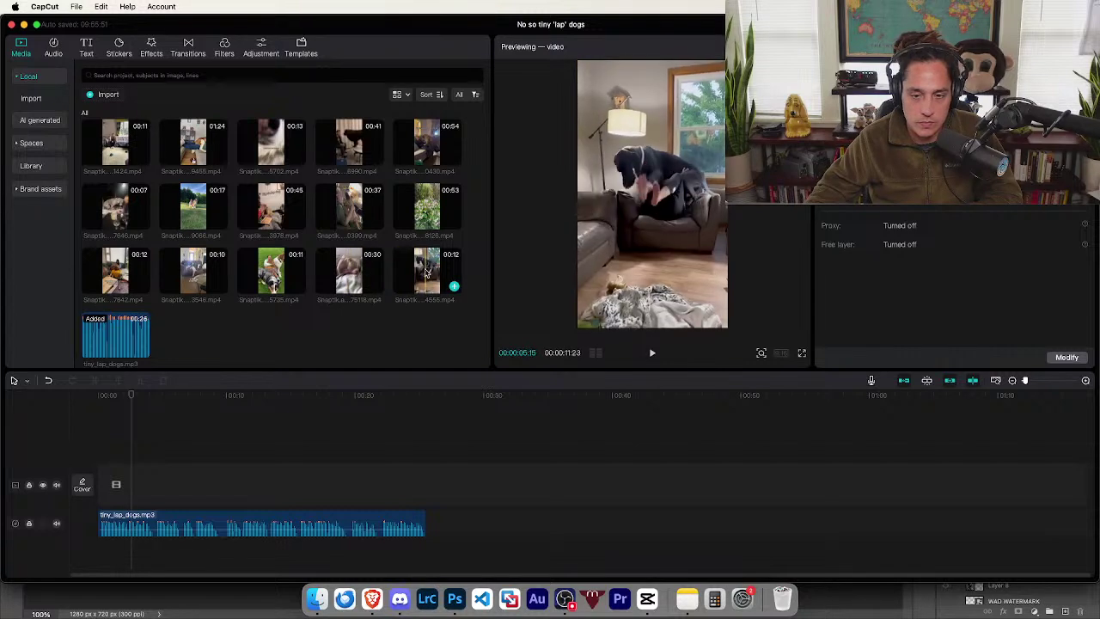
- Place the 12-second clip of the black dog on the armchair at the timeline start, mute its audio, and play it against the voiceover
{"action": "left_click_drag", "start_coordinate": [427, 273], "coordinate": [105, 483]}
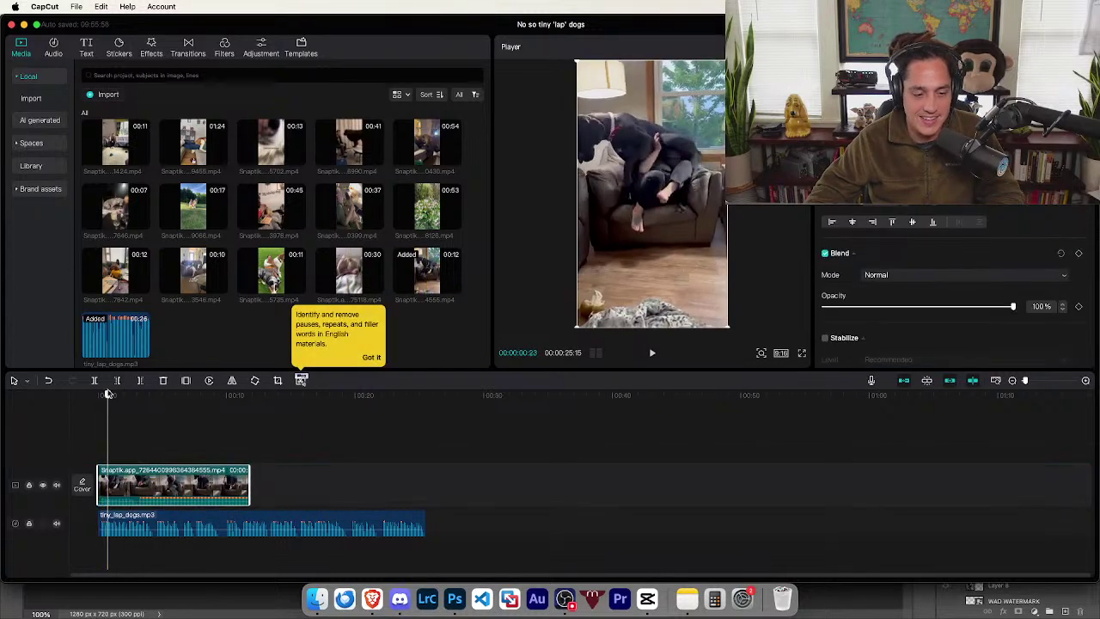
{"action": "left_click_drag", "start_coordinate": [108, 393], "coordinate": [97, 396]}
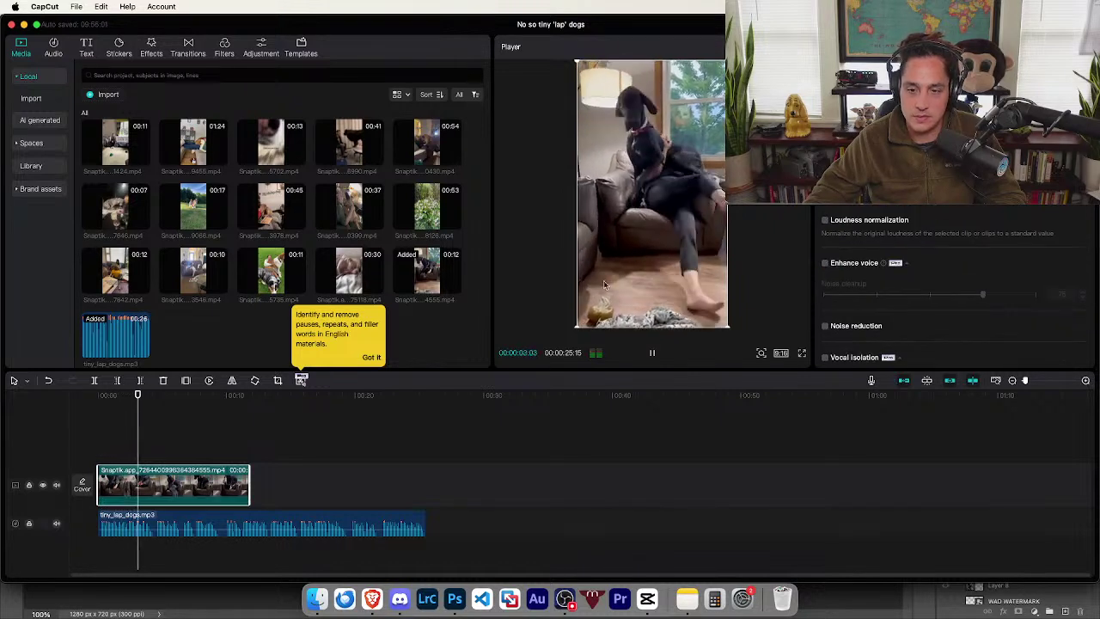
{"action": "key", "text": "space"}
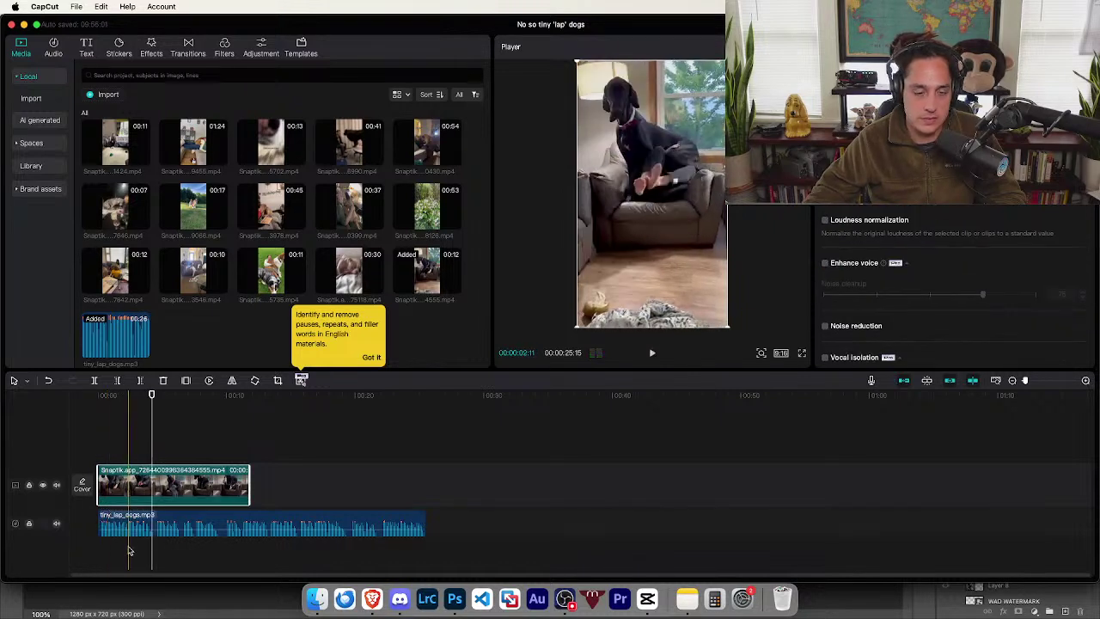
{"action": "left_click", "coordinate": [84, 394]}
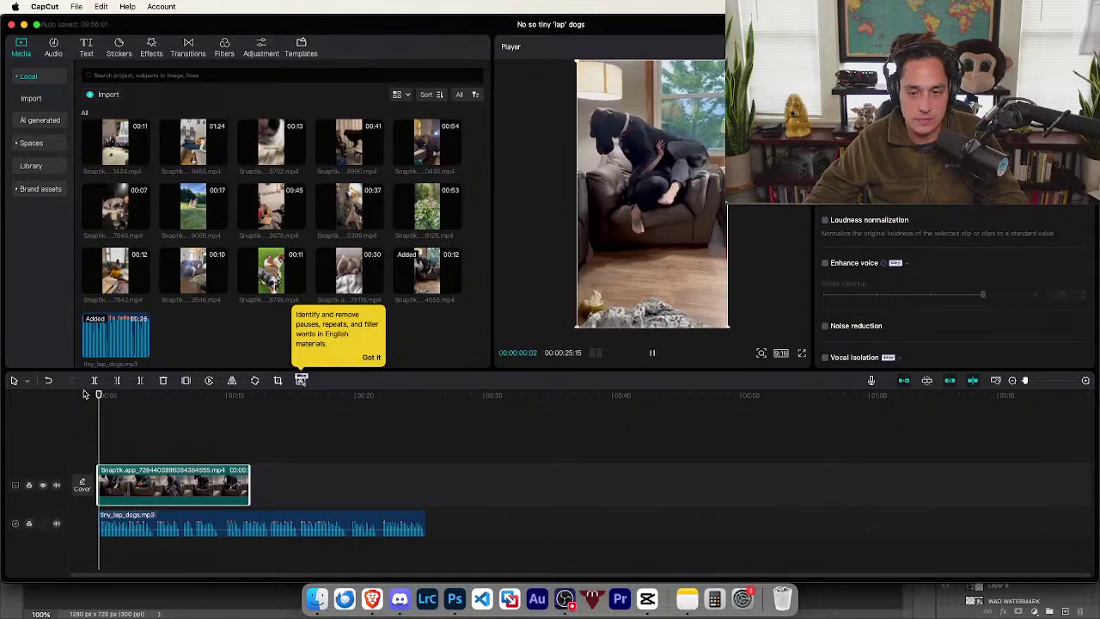
{"action": "key", "text": "space"}
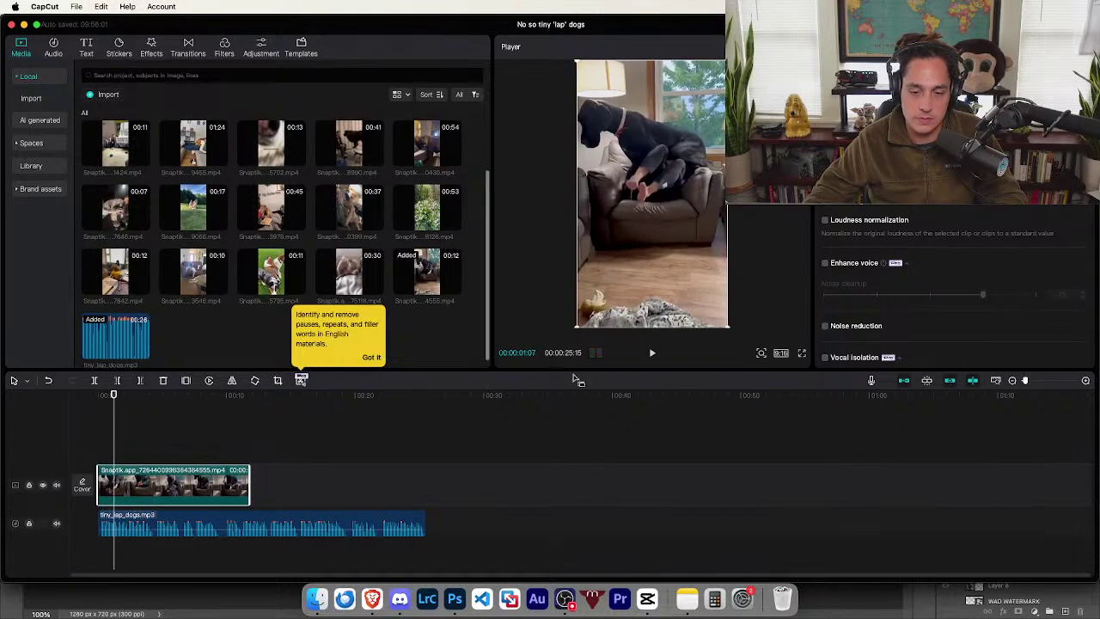
- Crop the floor and blanket off the lower part of the armchair clip
{"action": "left_click", "coordinate": [277, 381]}
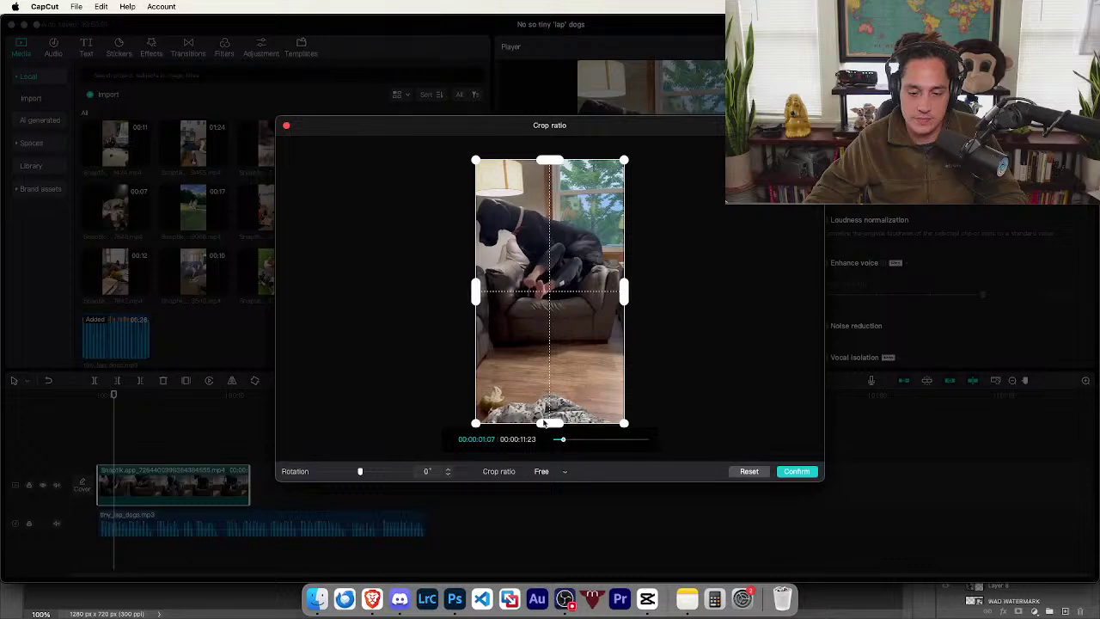
{"action": "left_click_drag", "start_coordinate": [545, 421], "coordinate": [548, 359]}
{"action": "key", "text": "Return"}
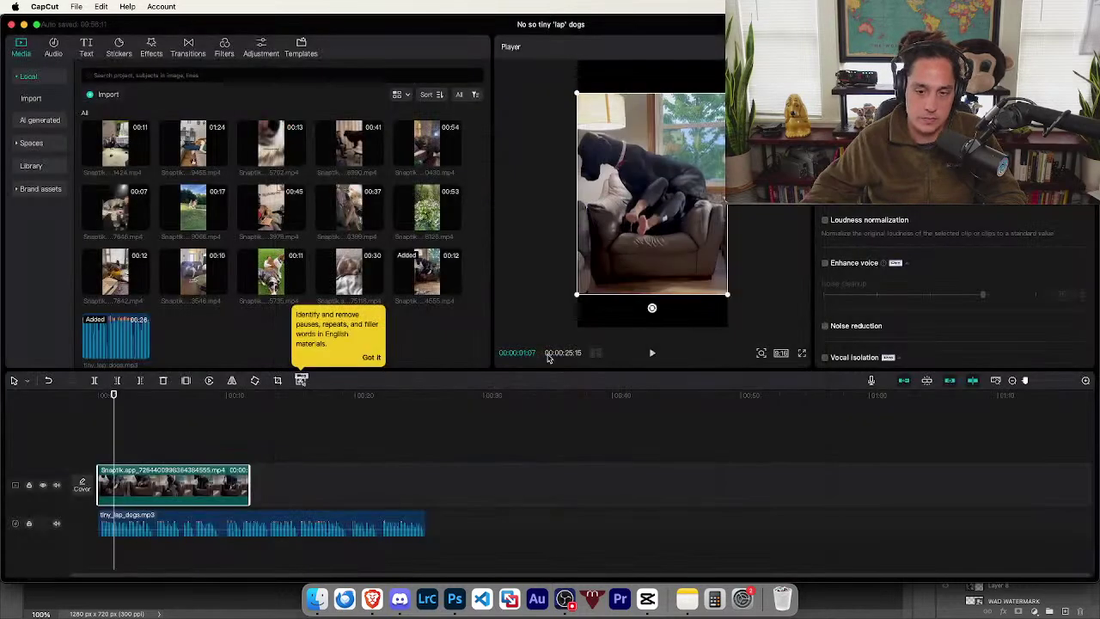
- Split the armchair clip at the end of the first voiceover phrase, at about 4 seconds, and delete the remainder
{"action": "key", "text": "space"}
{"action": "key", "text": "space"}
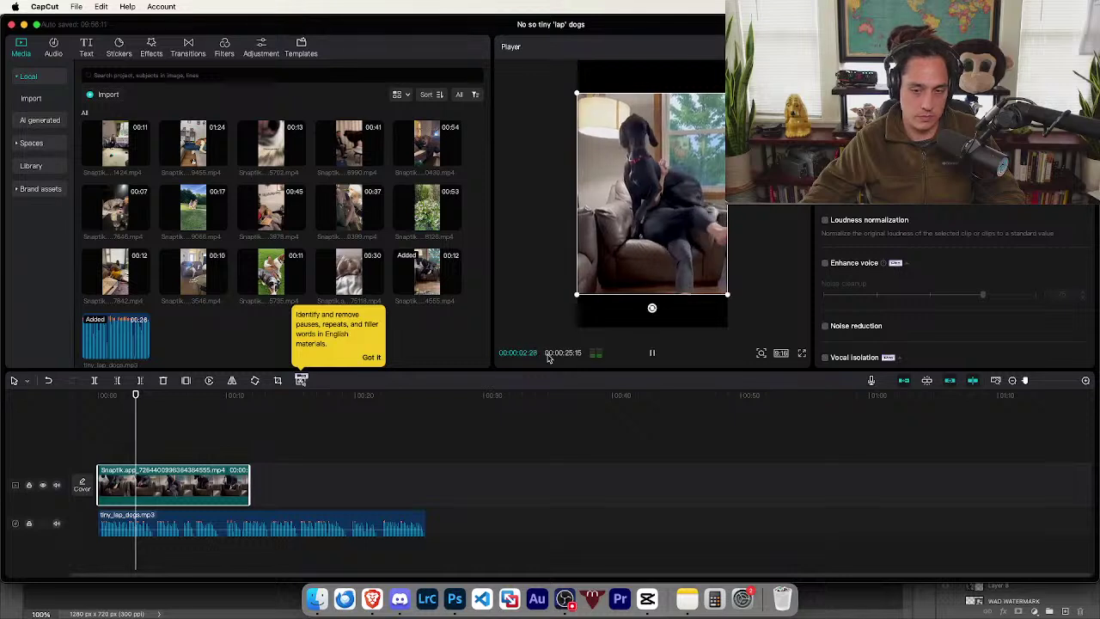
{"action": "key", "text": "space"}
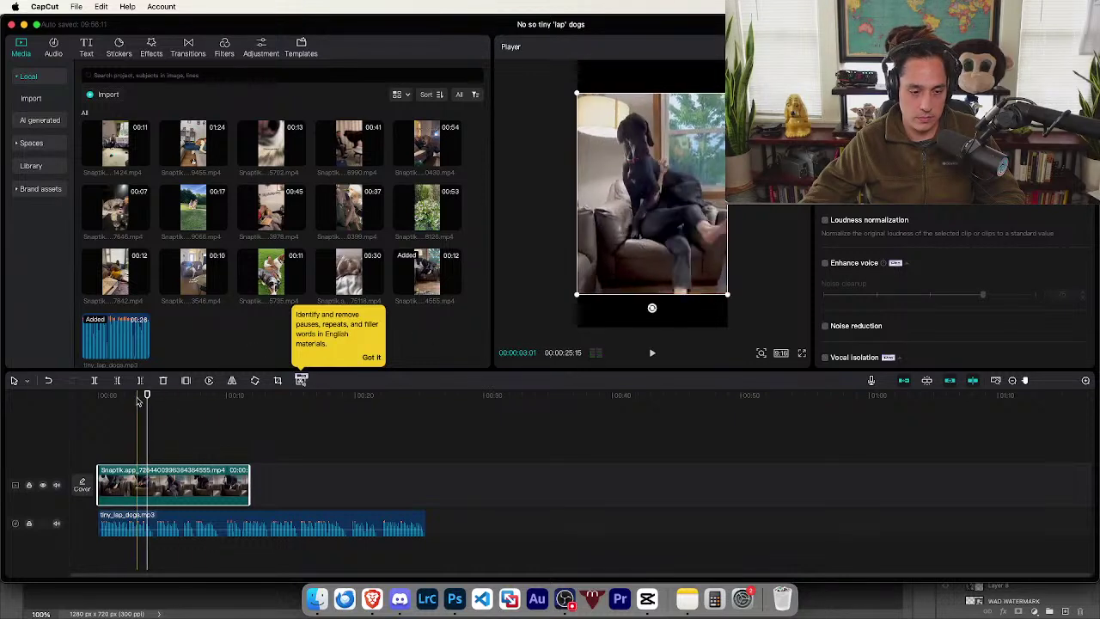
{"action": "left_click_drag", "start_coordinate": [143, 396], "coordinate": [149, 397]}
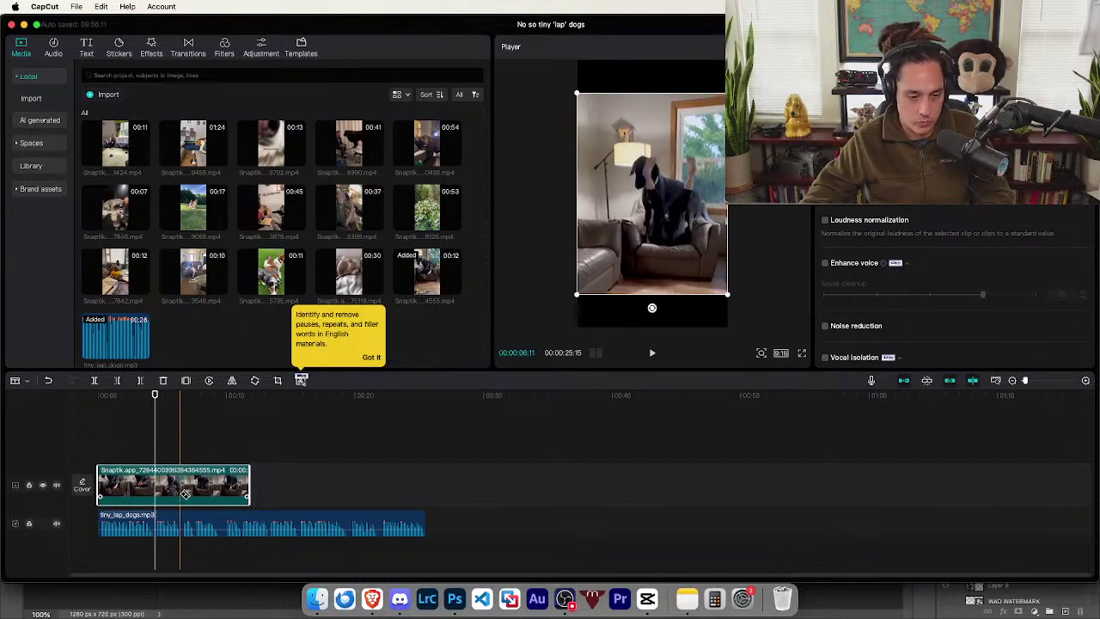
{"action": "key", "text": "super+b"}
{"action": "key", "text": "Delete"}
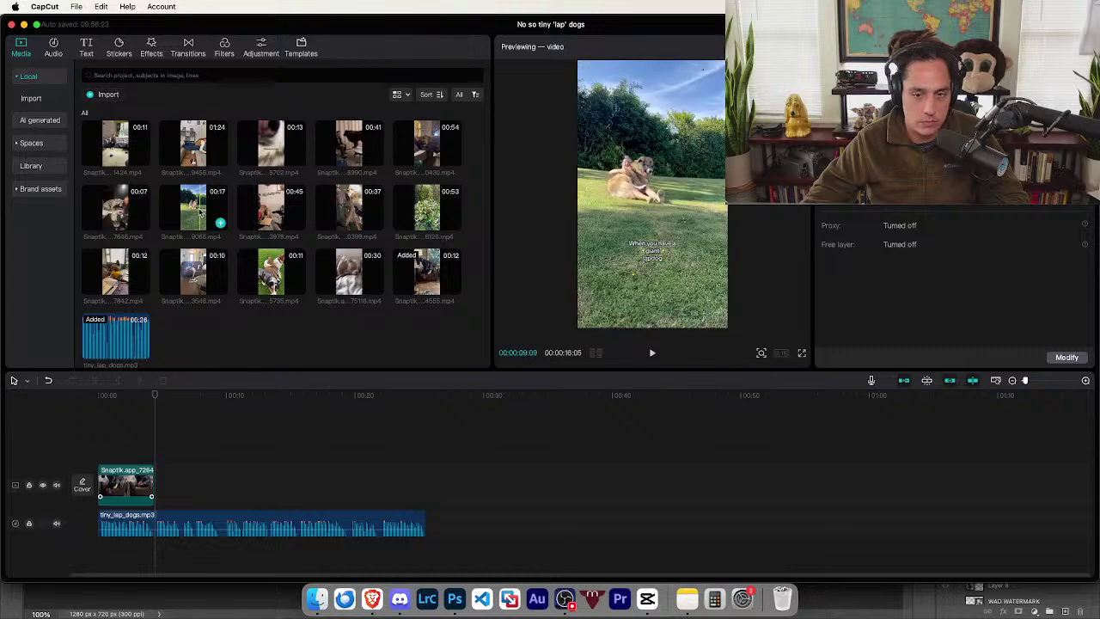
- Add the 17-second lawn clip after the armchair clip, crop out its caption and excess sky, and enlarge it to fill the frame without audio
{"action": "left_click_drag", "start_coordinate": [195, 209], "coordinate": [163, 484]}
{"action": "left_click", "coordinate": [278, 380]}
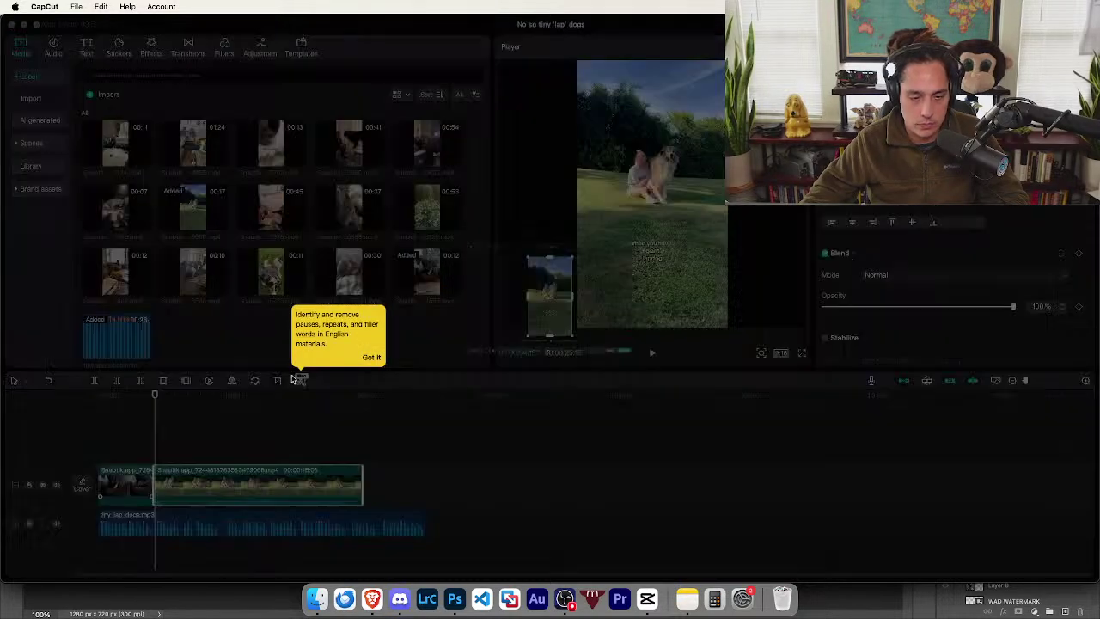
{"action": "left_click_drag", "start_coordinate": [547, 430], "coordinate": [548, 332]}
{"action": "left_click_drag", "start_coordinate": [555, 164], "coordinate": [558, 198]}
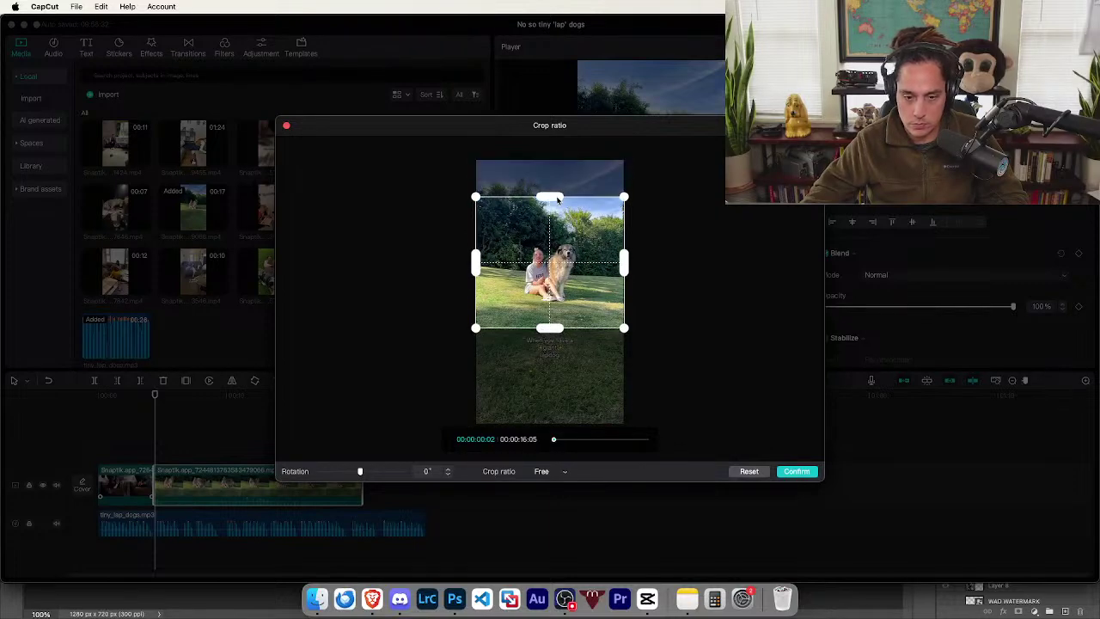
{"action": "key", "text": "Return"}
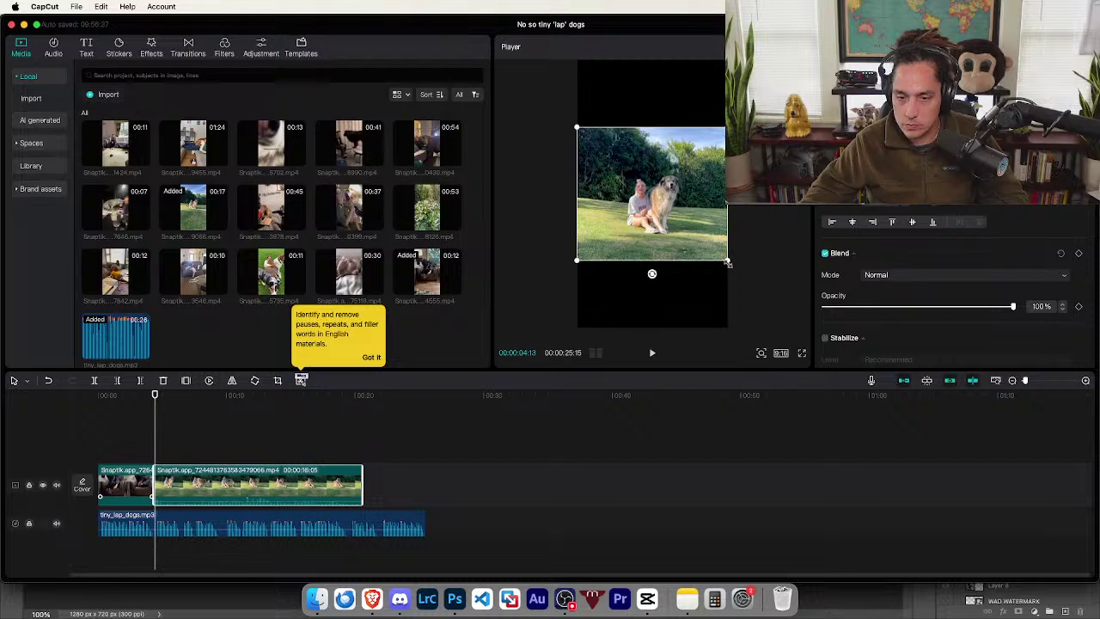
{"action": "left_click_drag", "start_coordinate": [728, 263], "coordinate": [821, 380]}
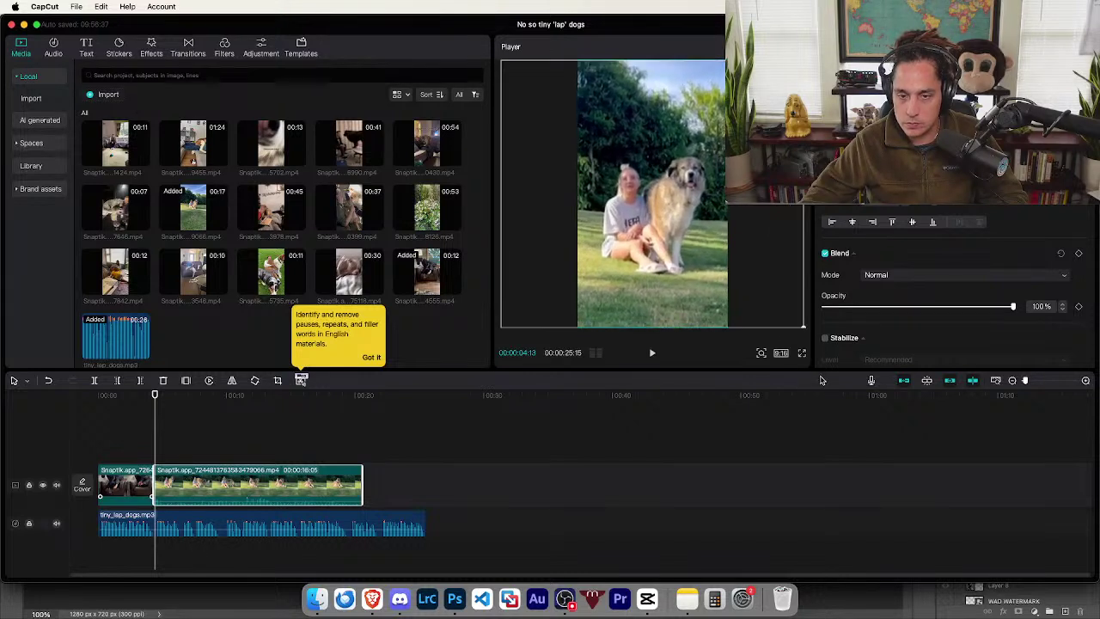
{"action": "scroll", "coordinate": [946, 292], "scroll_direction": "down", "scroll_amount": 10}
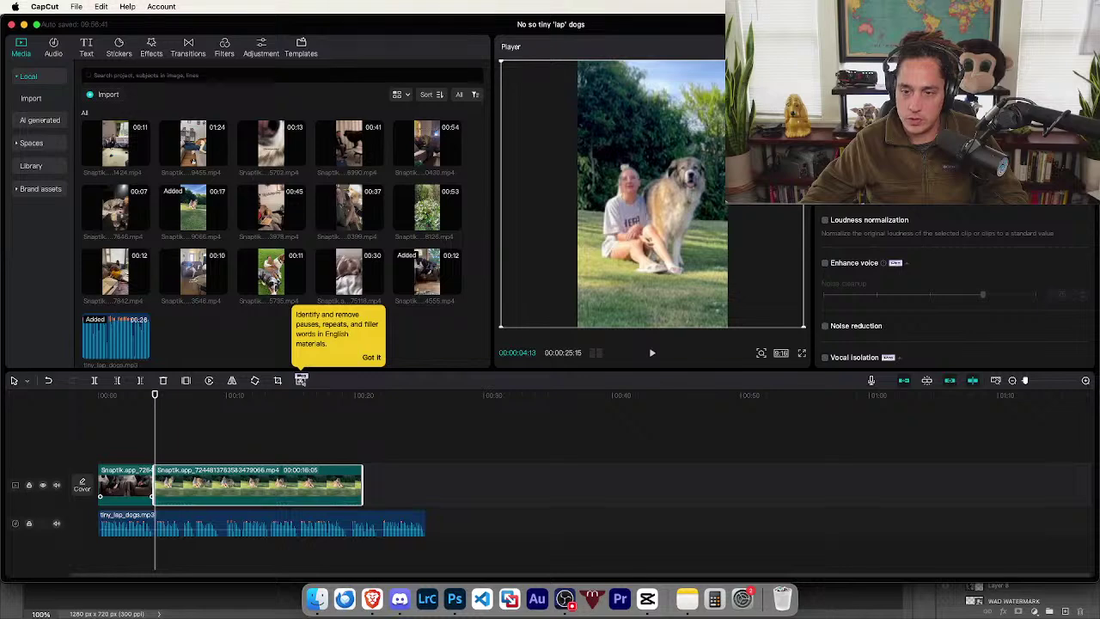
- Trim the lawn clip's start to where the dog sits on the lap, and its end to about 9 seconds on the timeline
{"action": "left_click", "coordinate": [139, 396]}
{"action": "key", "text": "space"}
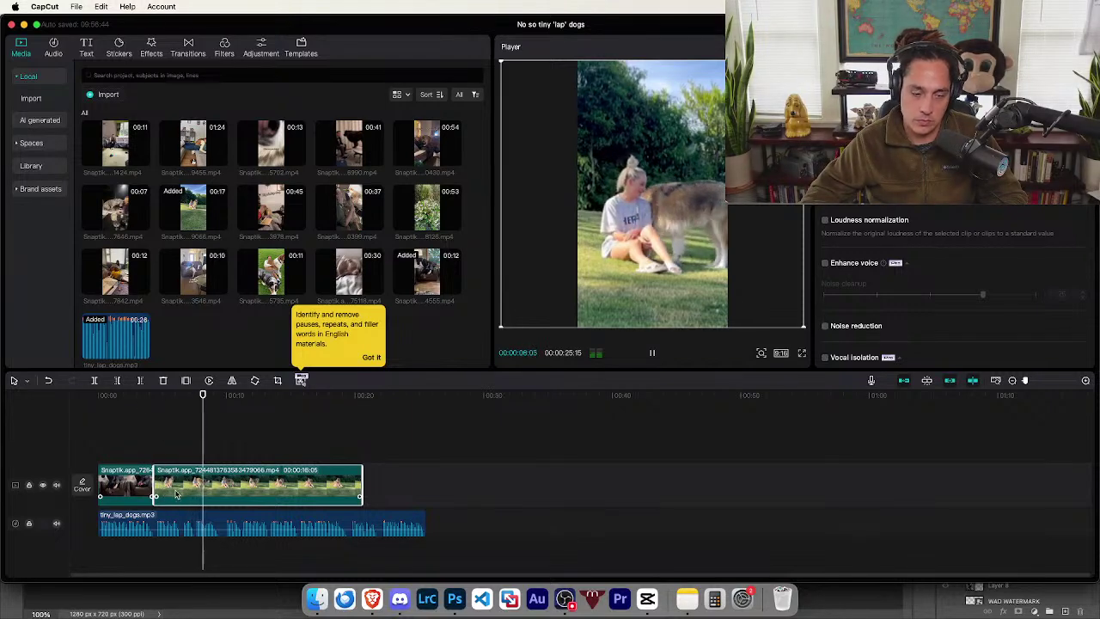
{"action": "left_click_drag", "start_coordinate": [159, 479], "coordinate": [221, 490]}
{"action": "left_click", "coordinate": [148, 396]}
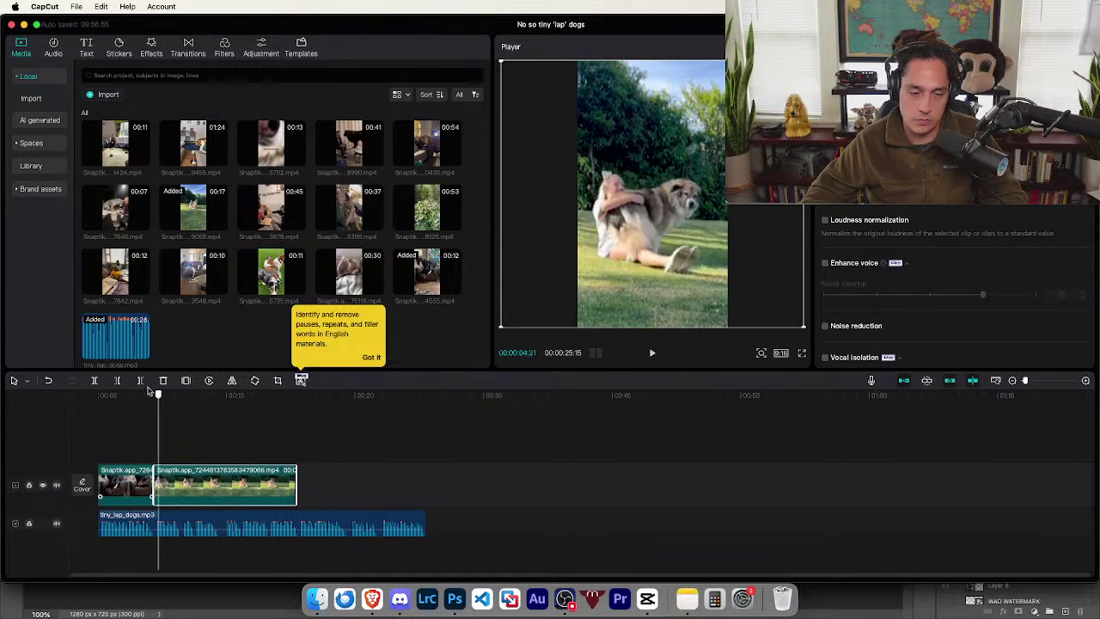
{"action": "key", "text": "space"}
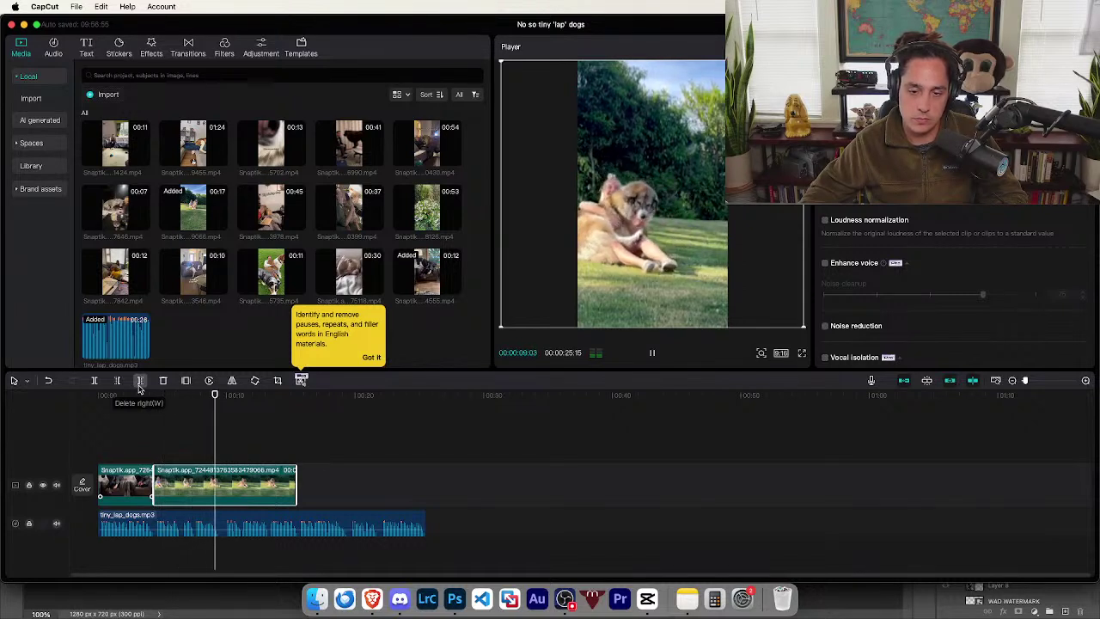
{"action": "key", "text": "space"}
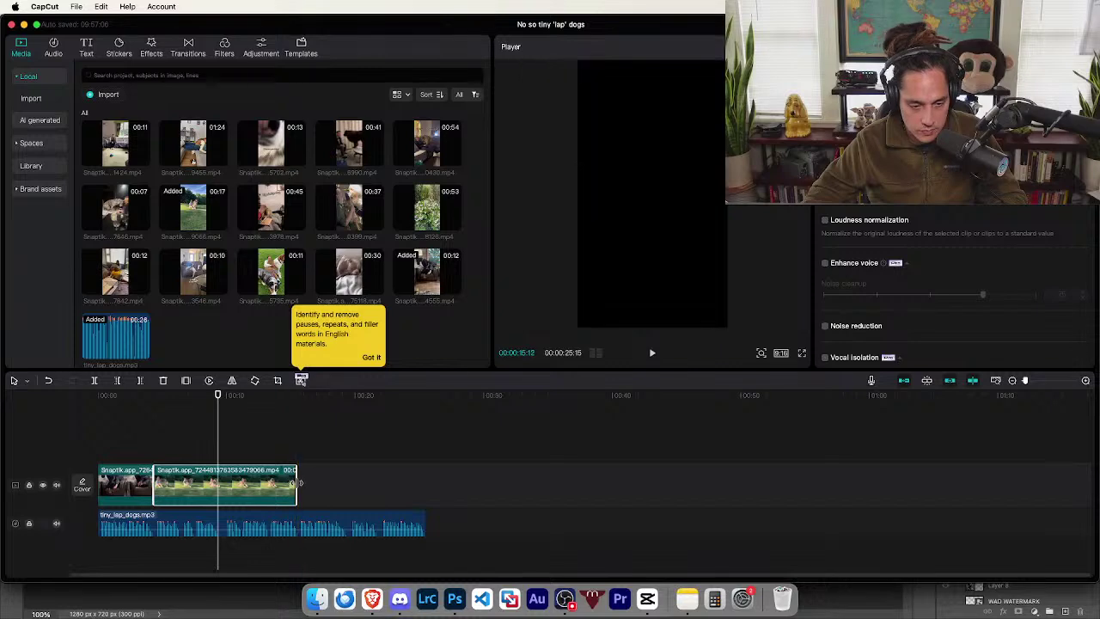
{"action": "left_click_drag", "start_coordinate": [294, 483], "coordinate": [215, 484]}
- Append the 54-second couch clip of the big tan dog after the lawn clip, trim it to about 2 seconds, and mute it
{"action": "mouse_move", "coordinate": [428, 150]}
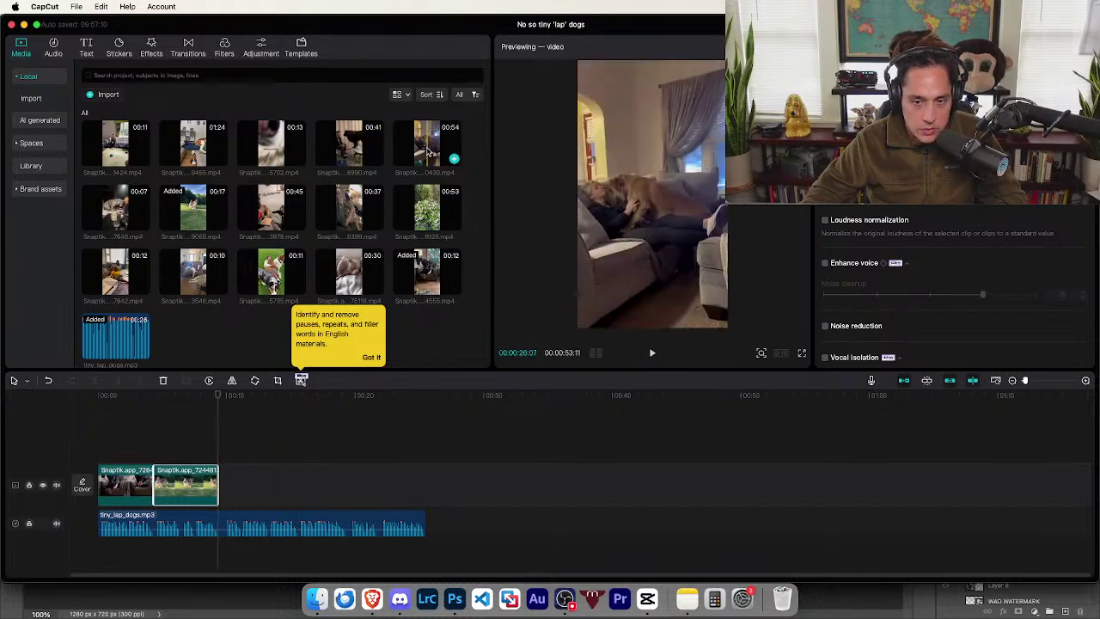
{"action": "left_click_drag", "start_coordinate": [428, 150], "coordinate": [464, 470]}
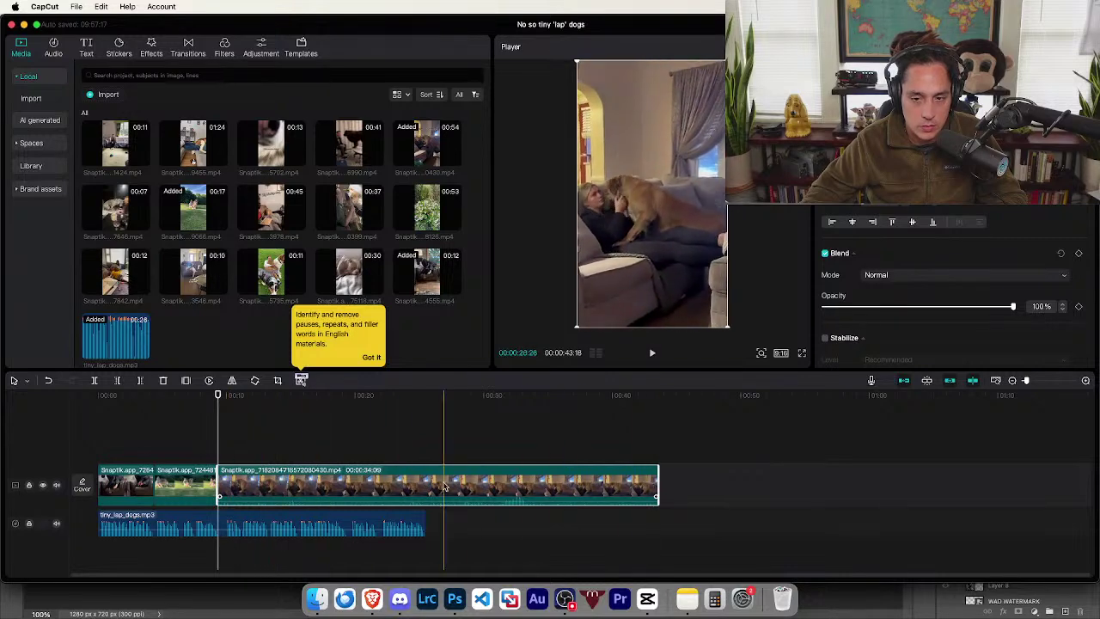
{"action": "left_click_drag", "start_coordinate": [658, 486], "coordinate": [240, 490]}
{"action": "key", "text": "space"}
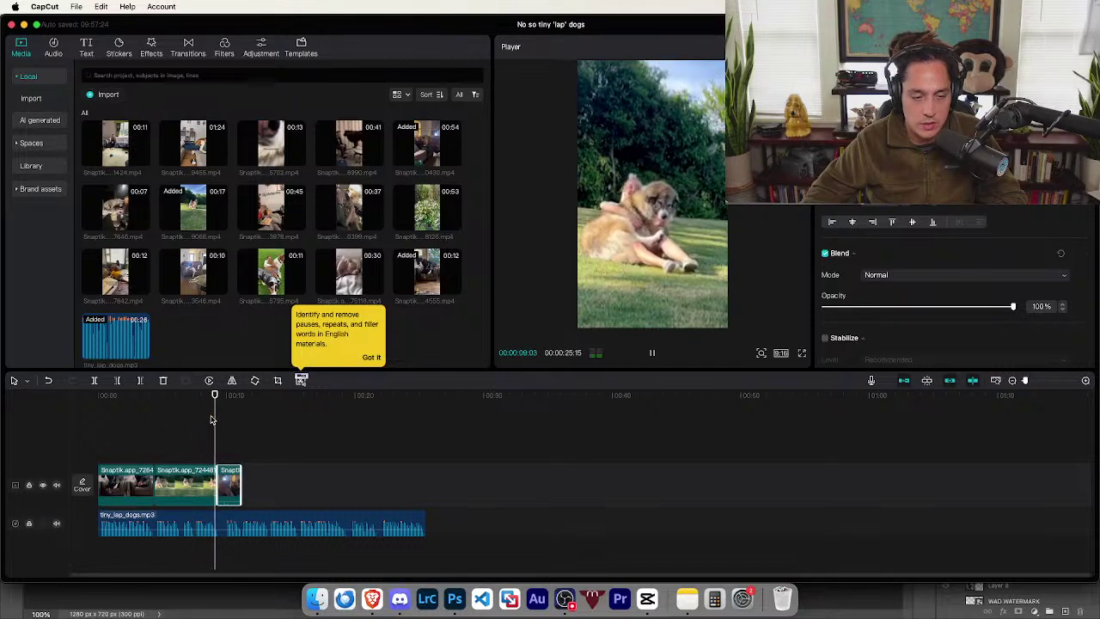
{"action": "key", "text": "space"}
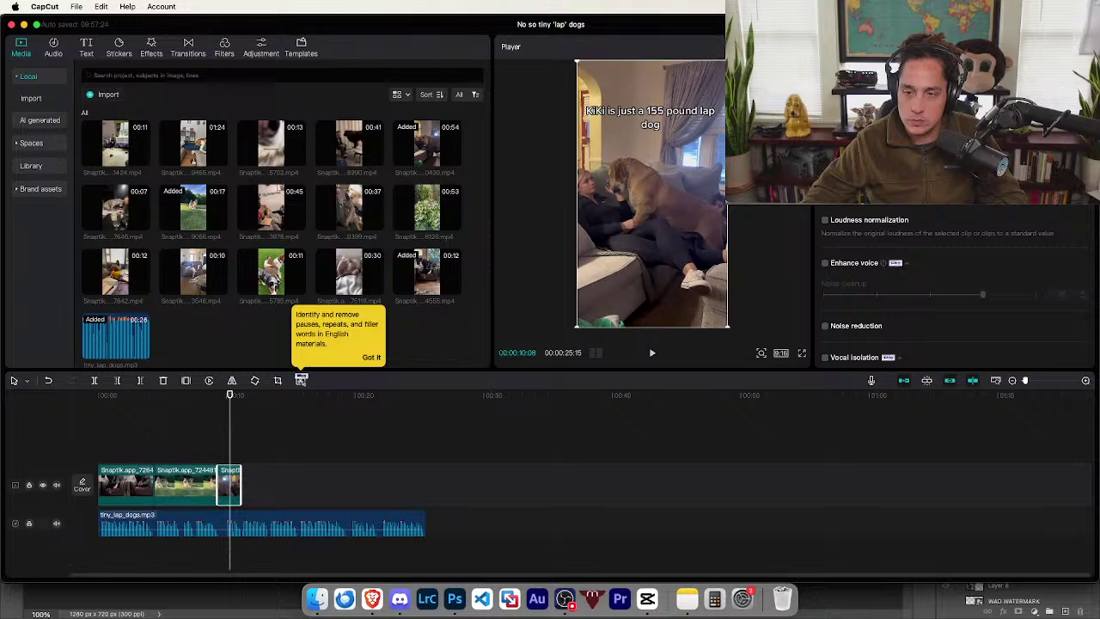
{"action": "left_click", "coordinate": [913, 200]}
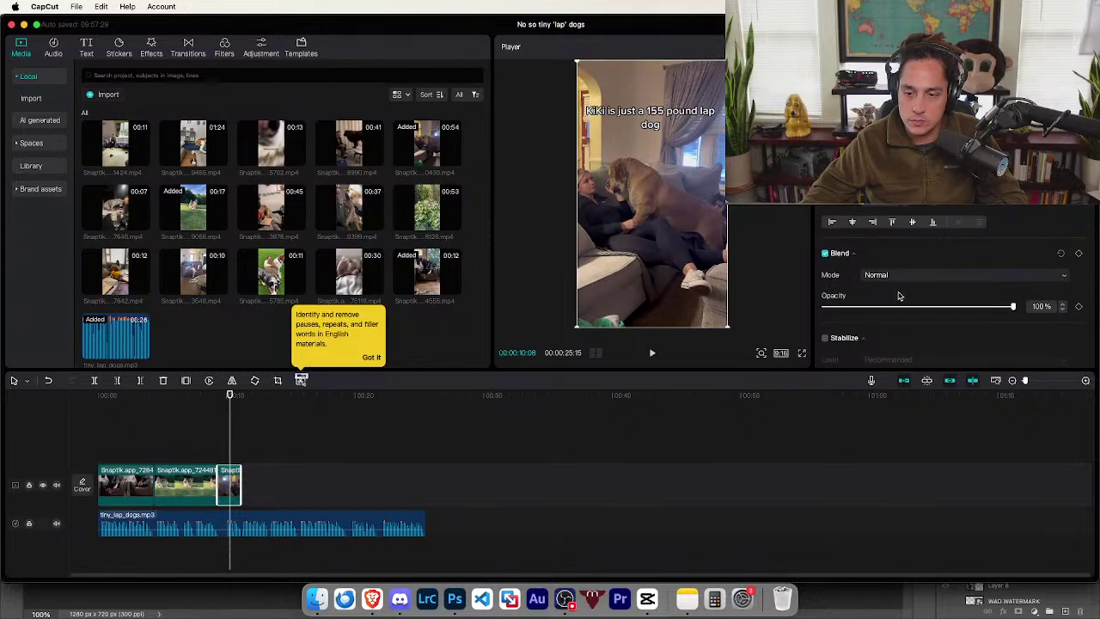
- Crop the caption area and the lower edge out of the couch clip and play back the transition into it
{"action": "left_click", "coordinate": [277, 380]}
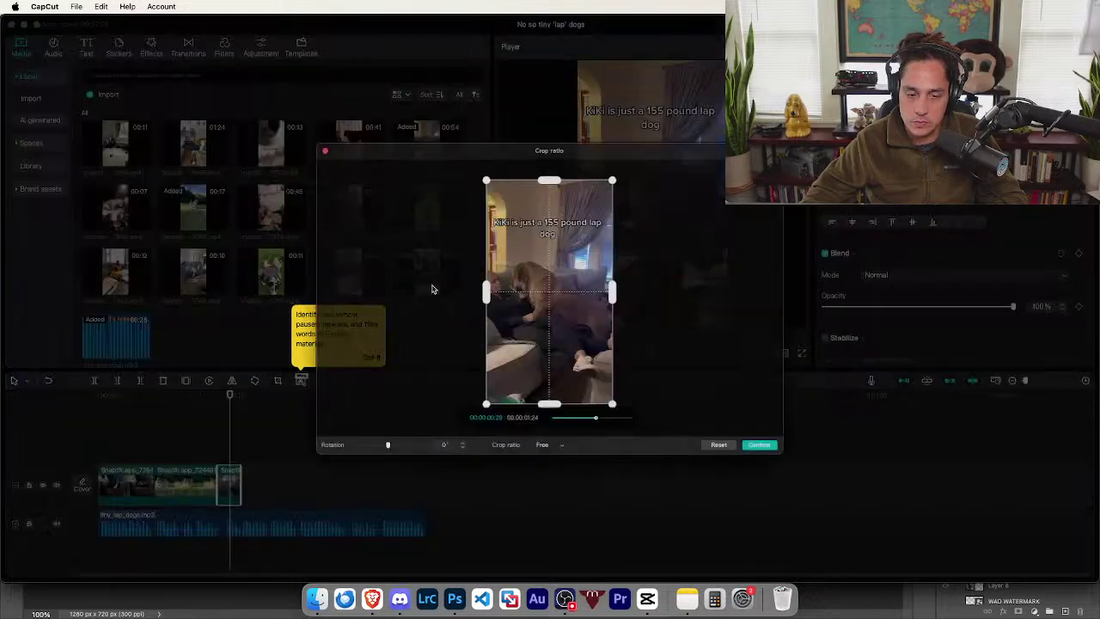
{"action": "left_click_drag", "start_coordinate": [550, 161], "coordinate": [559, 236]}
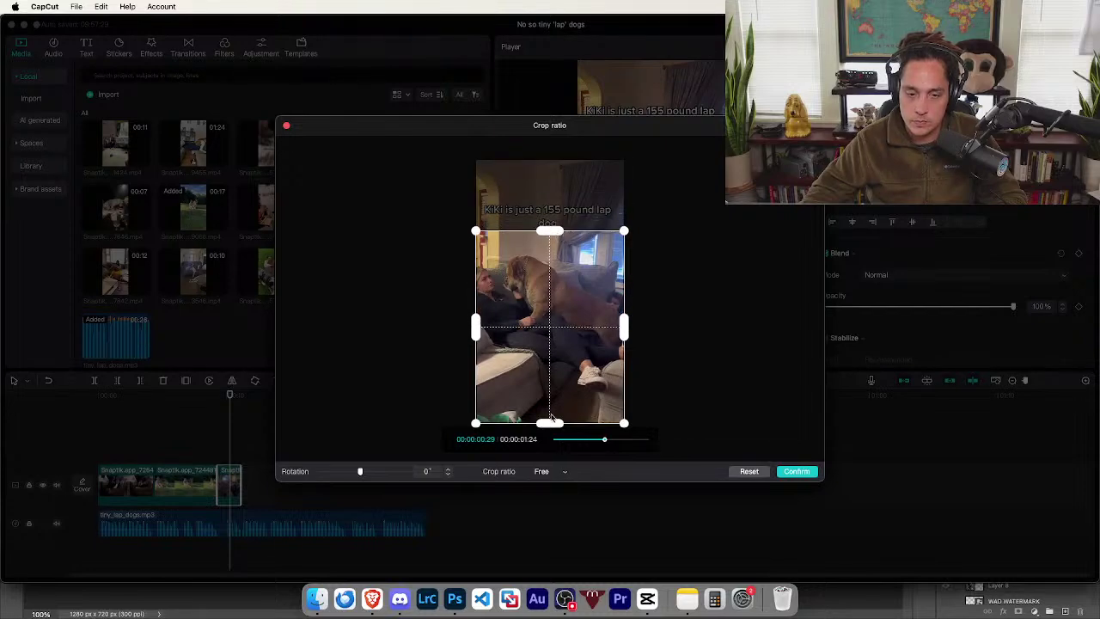
{"action": "left_click_drag", "start_coordinate": [551, 418], "coordinate": [564, 399]}
{"action": "key", "text": "Return"}
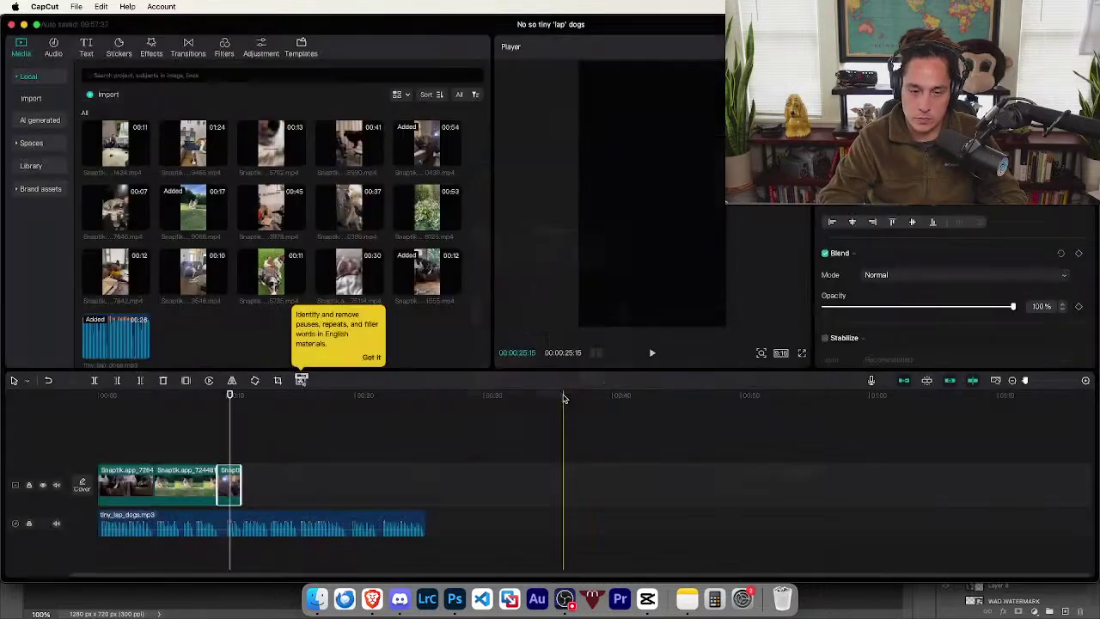
{"action": "left_click", "coordinate": [204, 397]}
{"action": "key", "text": "space"}
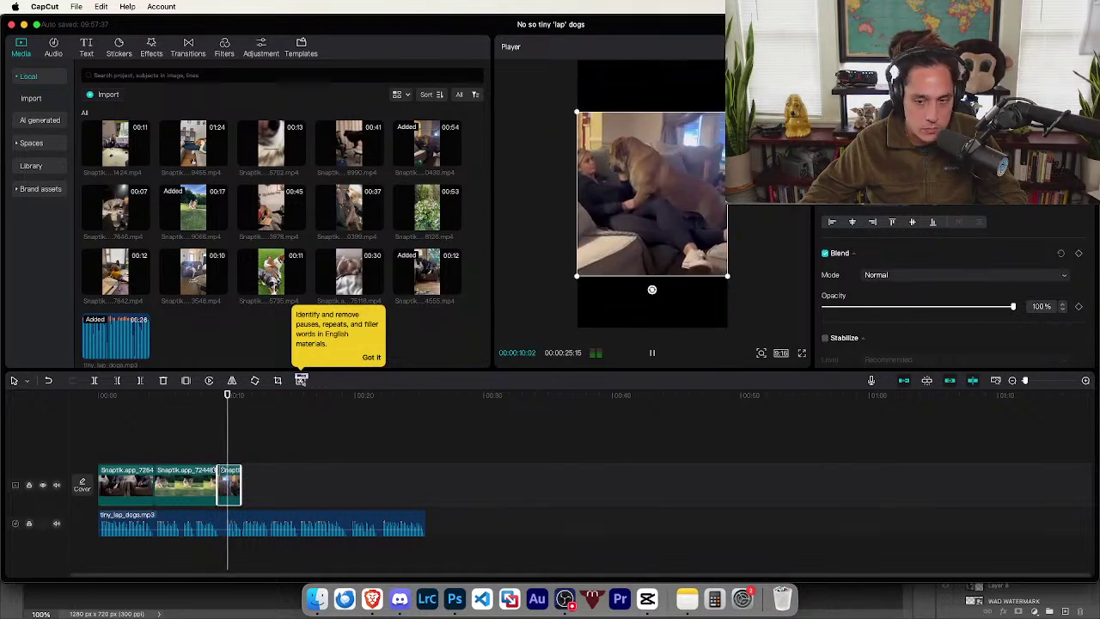
{"action": "key", "text": "space"}
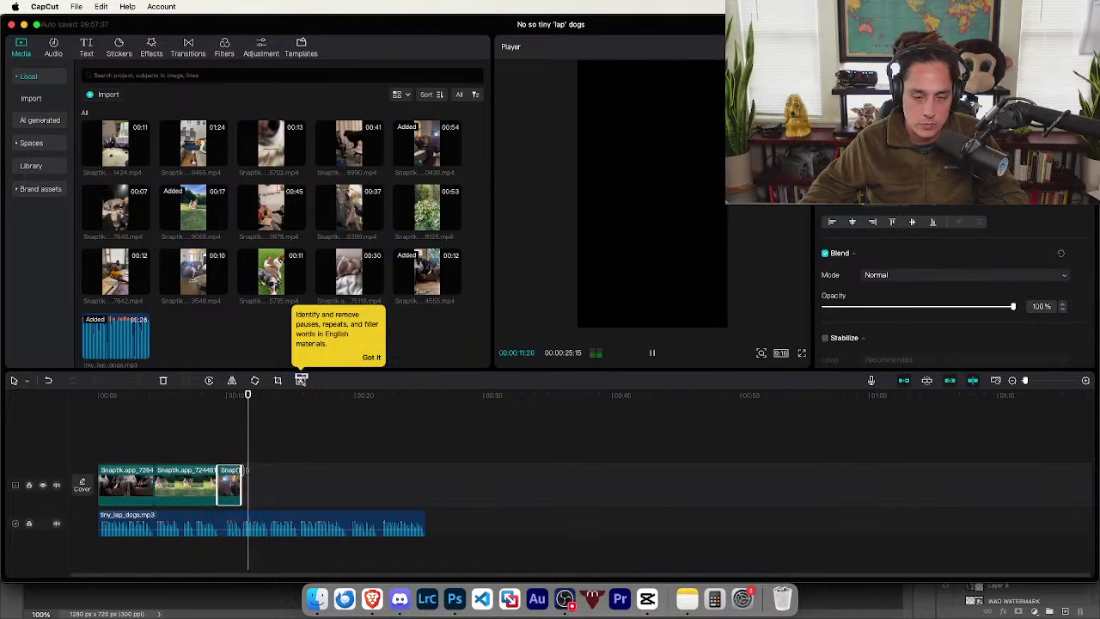
- Extend the lawn clip's end to about 10 seconds and insert the 7-second spotted dog clip between the lawn and couch clips
{"action": "left_click", "coordinate": [232, 485]}
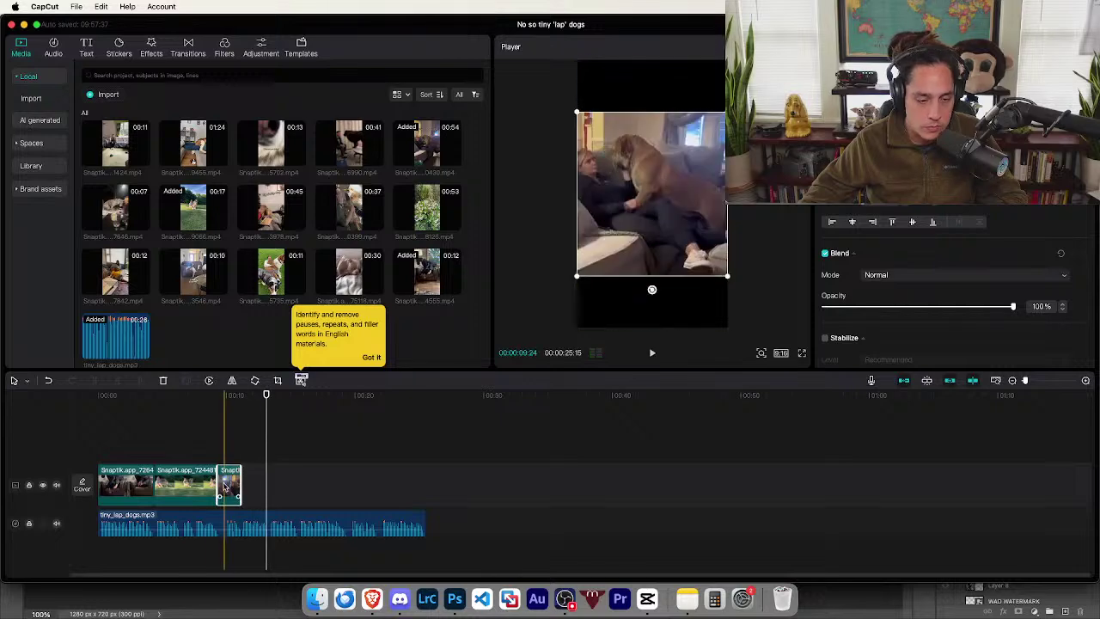
{"action": "left_click_drag", "start_coordinate": [217, 486], "coordinate": [224, 483]}
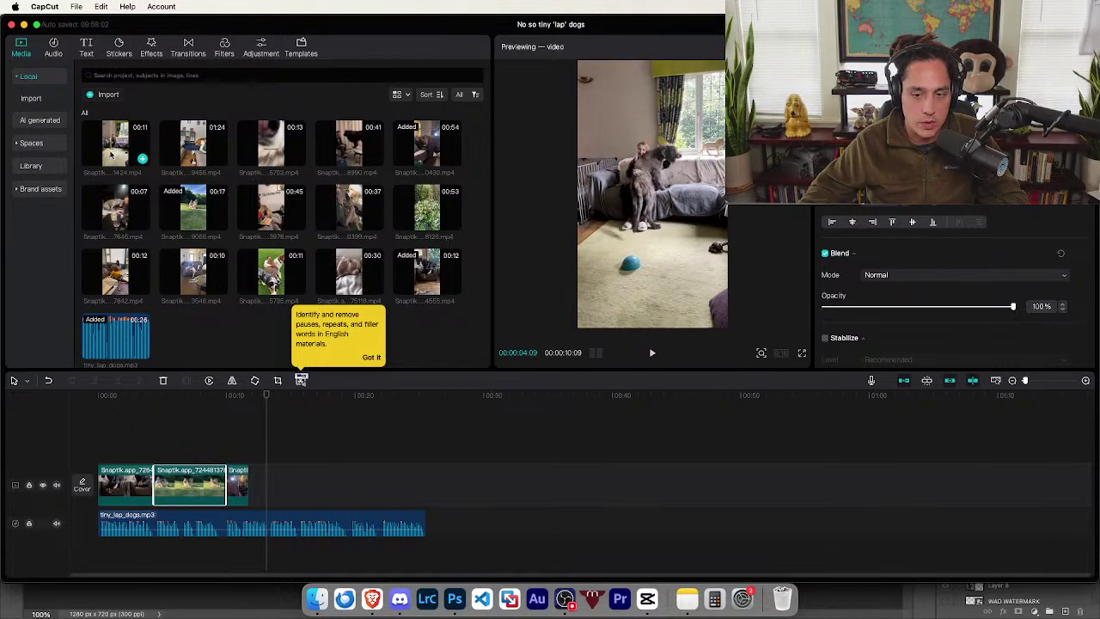
{"action": "left_click_drag", "start_coordinate": [115, 215], "coordinate": [269, 488]}
{"action": "left_click", "coordinate": [271, 490]}
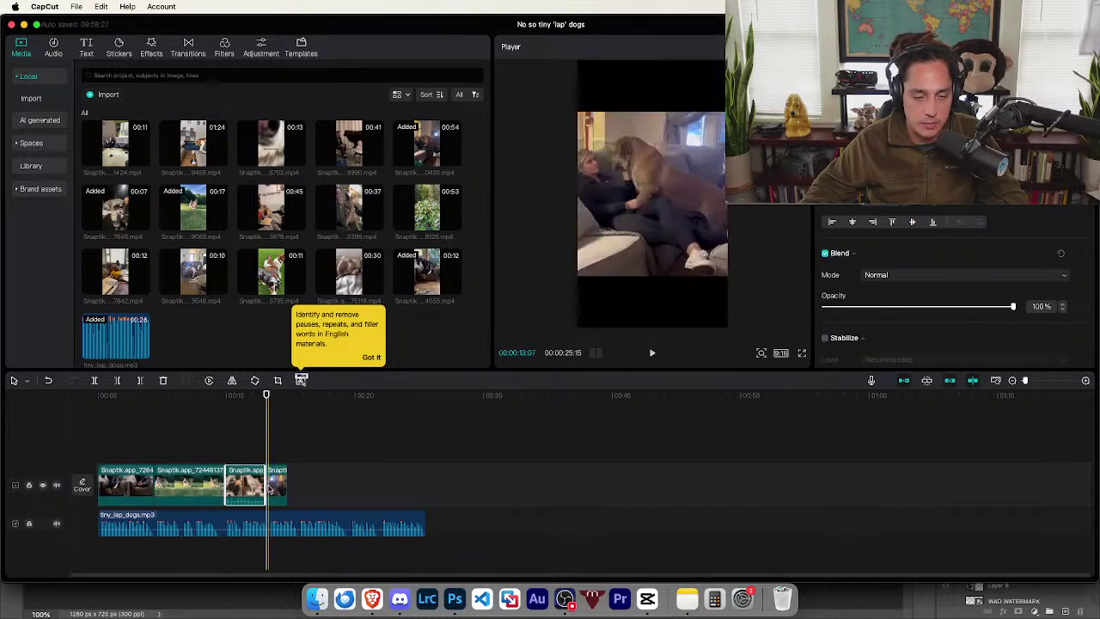
- Play back the cut into the spotted dog clip and trim that clip's end to about 11 seconds on the timeline
{"action": "left_click", "coordinate": [217, 396]}
{"action": "key", "text": "space"}
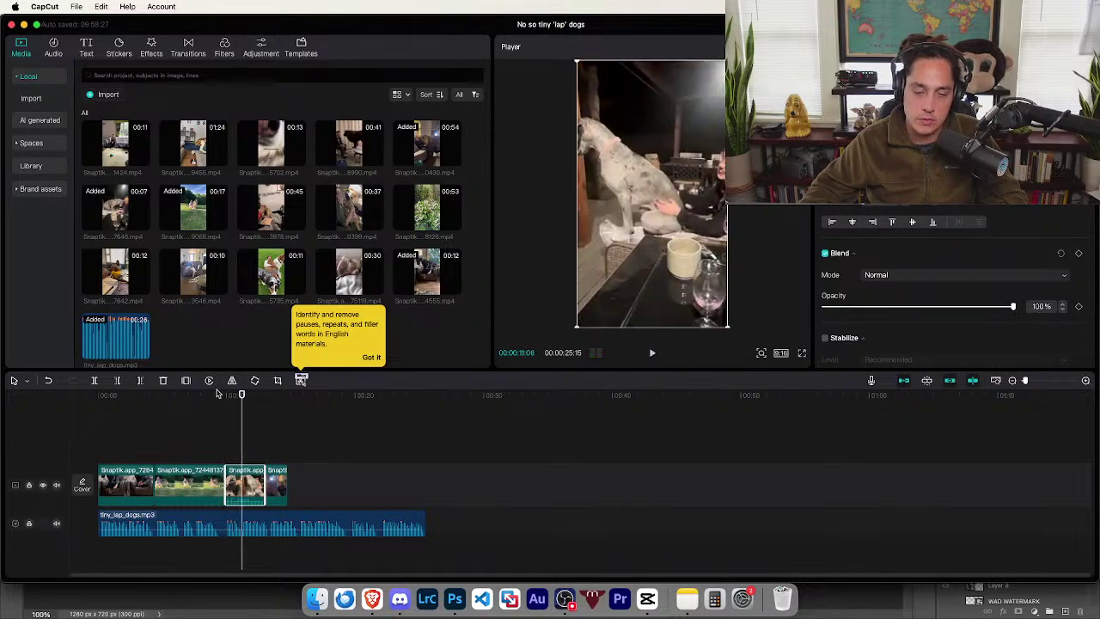
{"action": "left_click_drag", "start_coordinate": [265, 486], "coordinate": [233, 495]}
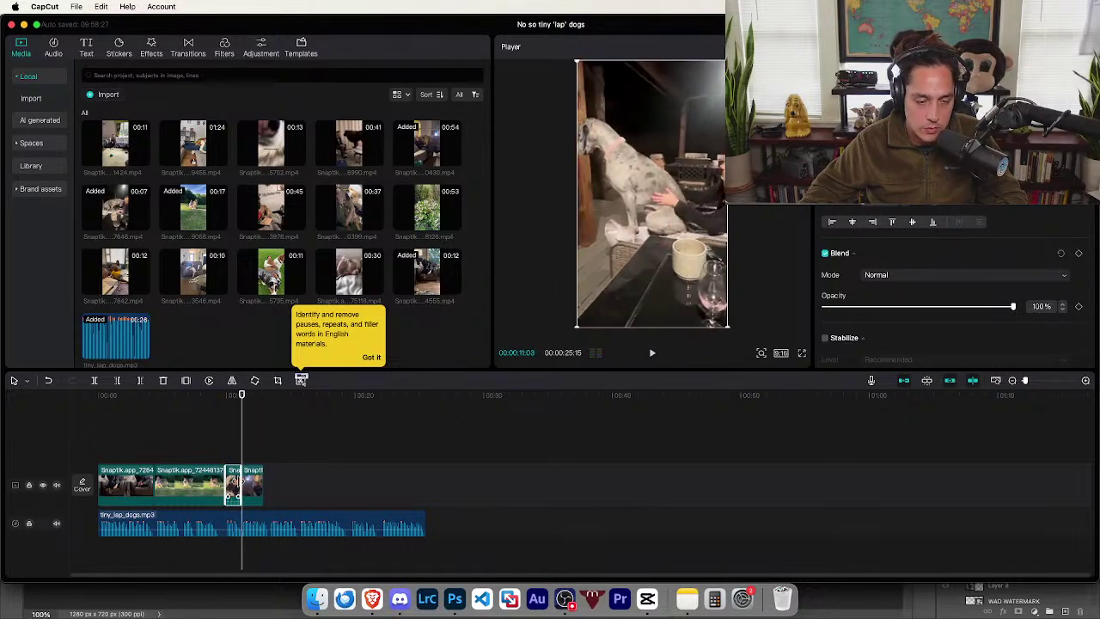
- Append the 53-second clip of the pale dog in the leather armchair and cut it down to a section of about 3 seconds
{"action": "mouse_move", "coordinate": [211, 217]}
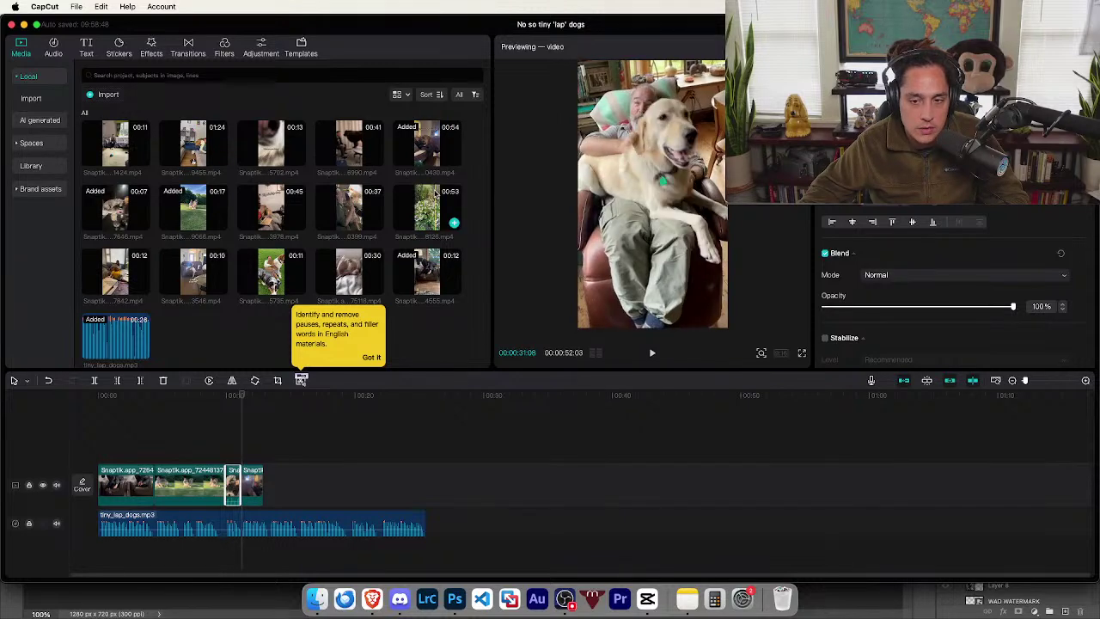
{"action": "left_click_drag", "start_coordinate": [436, 196], "coordinate": [267, 487]}
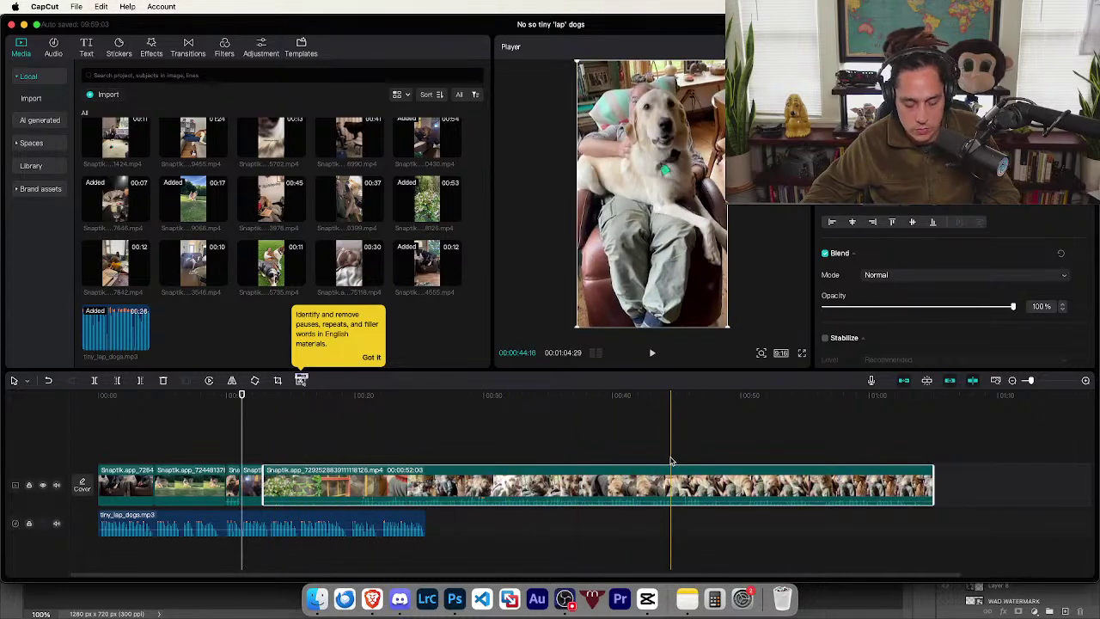
{"action": "key", "text": "b"}
{"action": "left_click", "coordinate": [647, 473]}
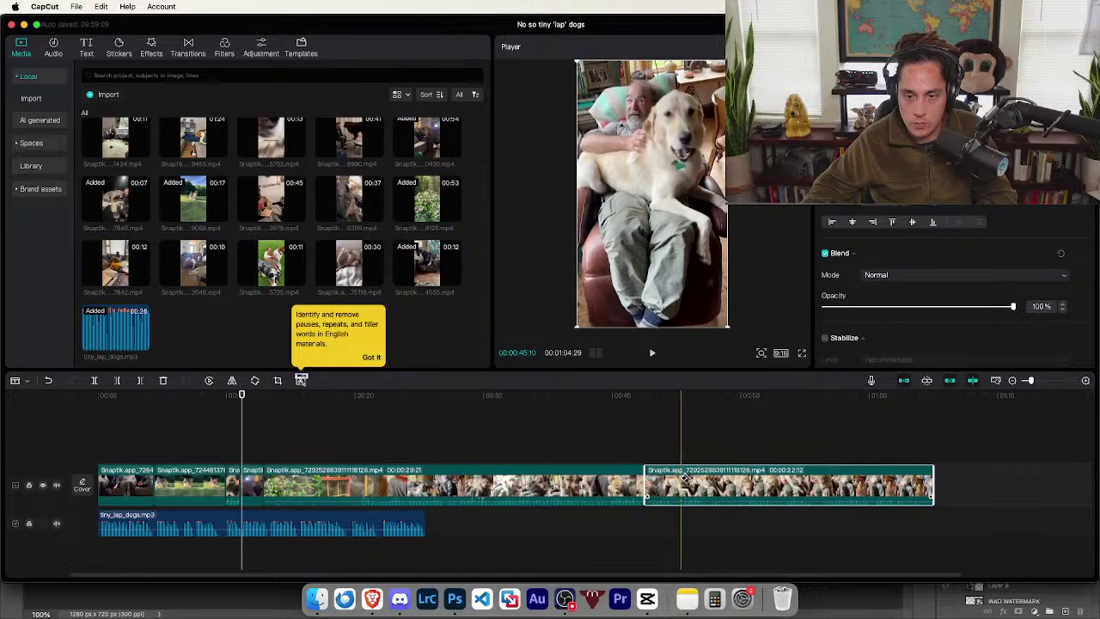
{"action": "key", "text": "w"}
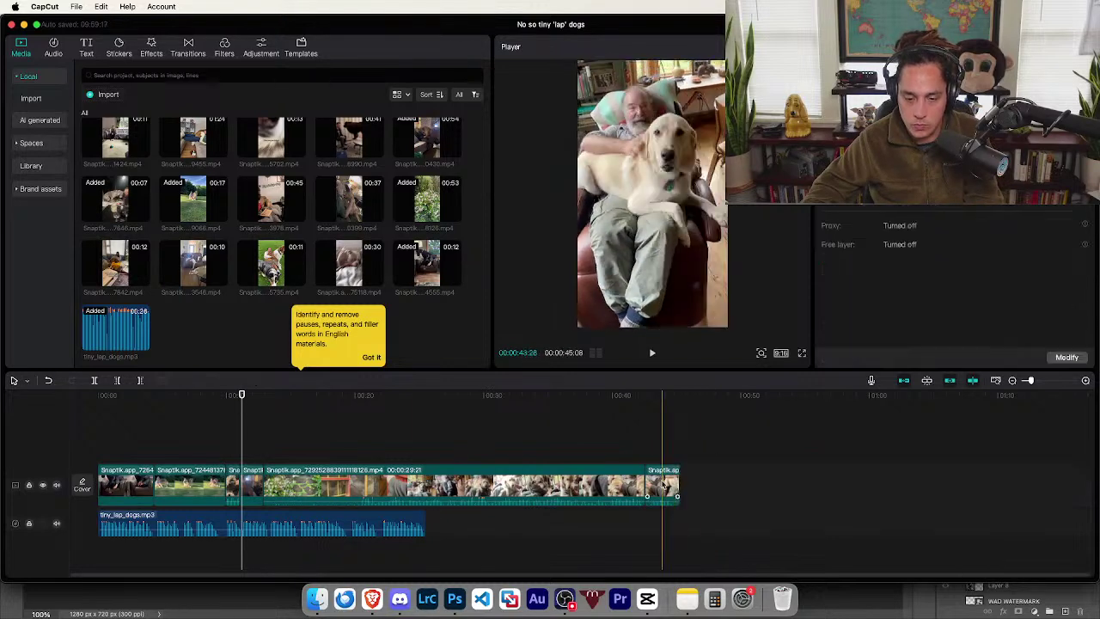
{"action": "left_click", "coordinate": [621, 487]}
{"action": "key", "text": "BackSpace"}
- Move the shortened leather armchair clip between the spotted dog and couch clips, and play back the new sequence
{"action": "left_click", "coordinate": [251, 487]}
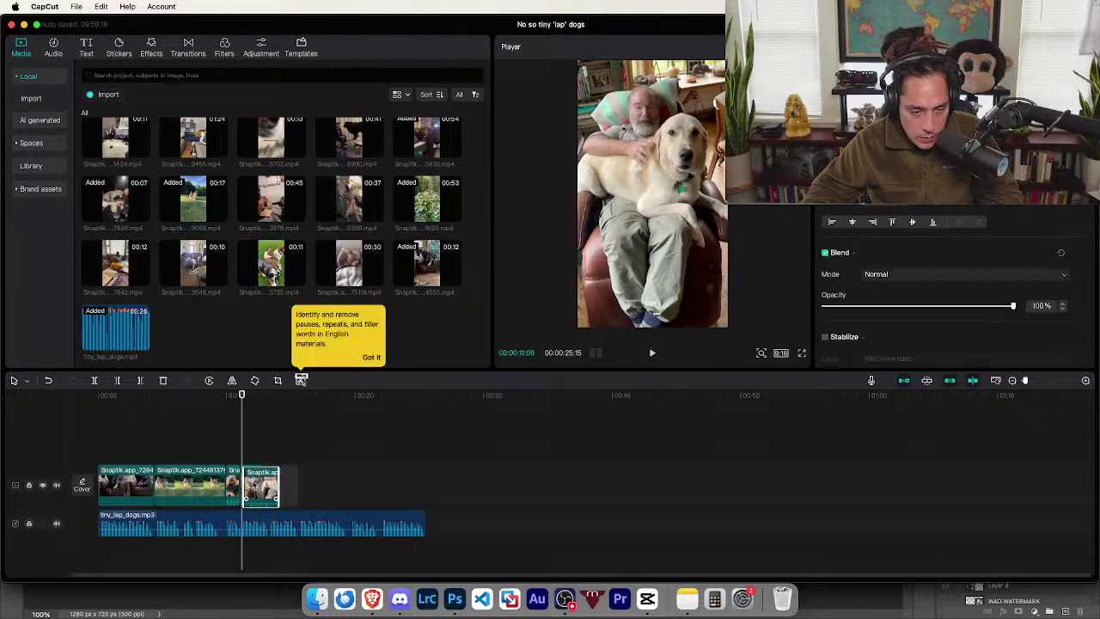
{"action": "key", "text": "space"}
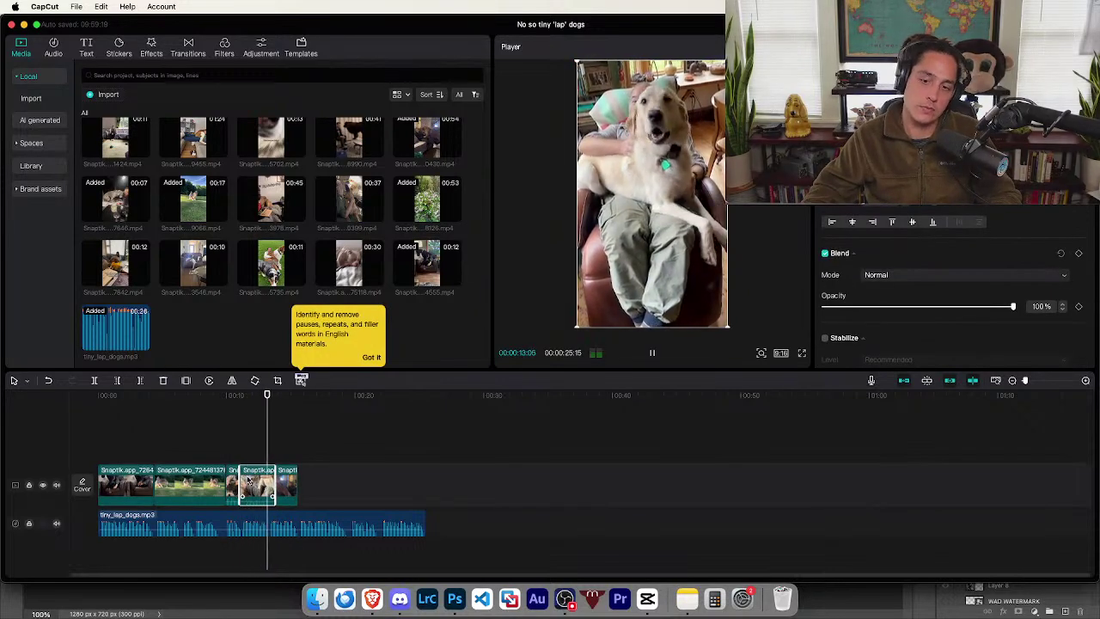
{"action": "key", "text": "space"}
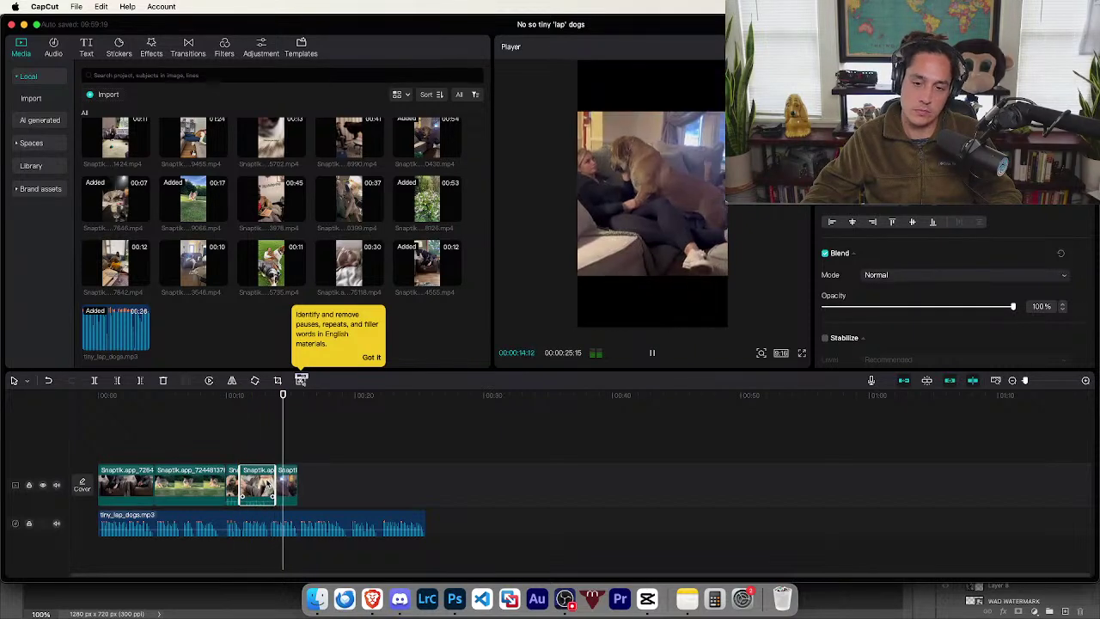
{"action": "key", "text": "space"}
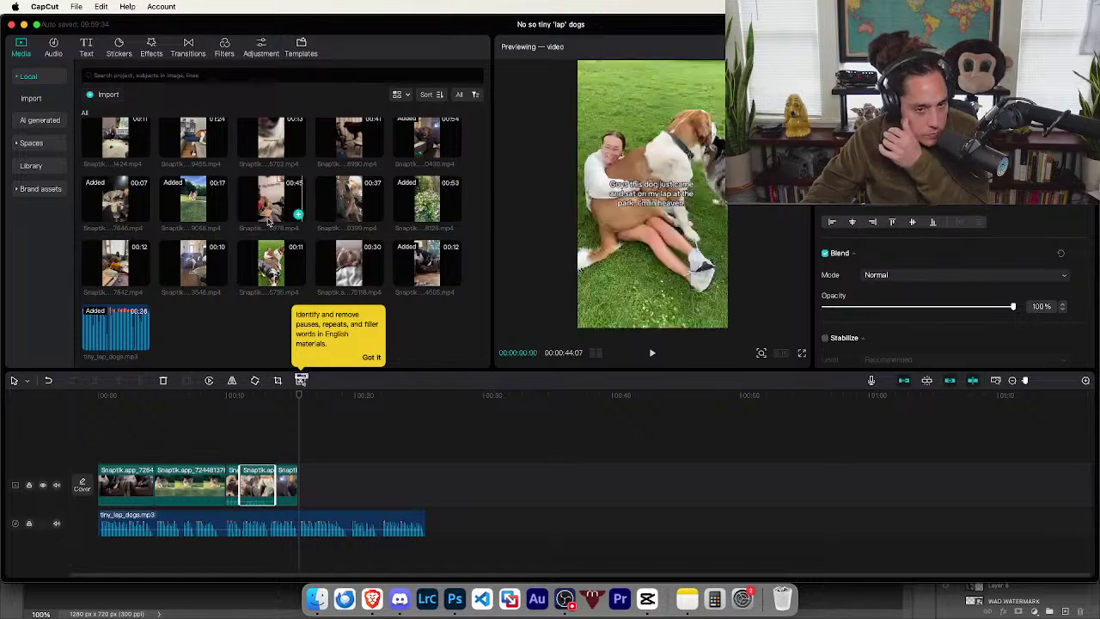
{"action": "left_click_drag", "start_coordinate": [275, 213], "coordinate": [289, 475]}
{"action": "key", "text": "space"}
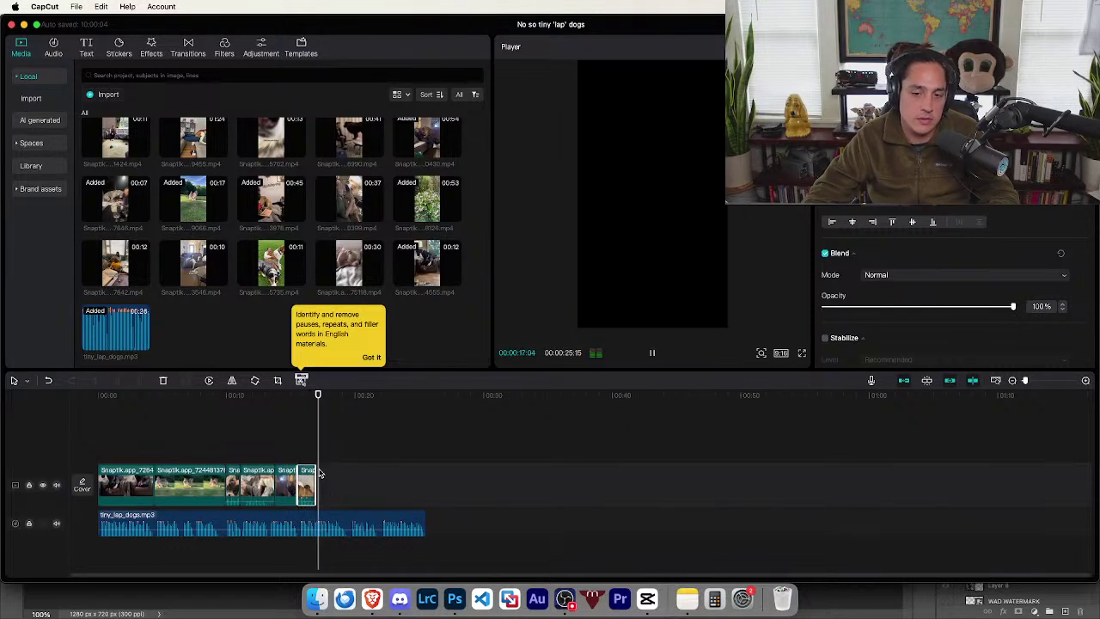
{"action": "key", "text": "space"}
{"action": "key", "text": "space"}
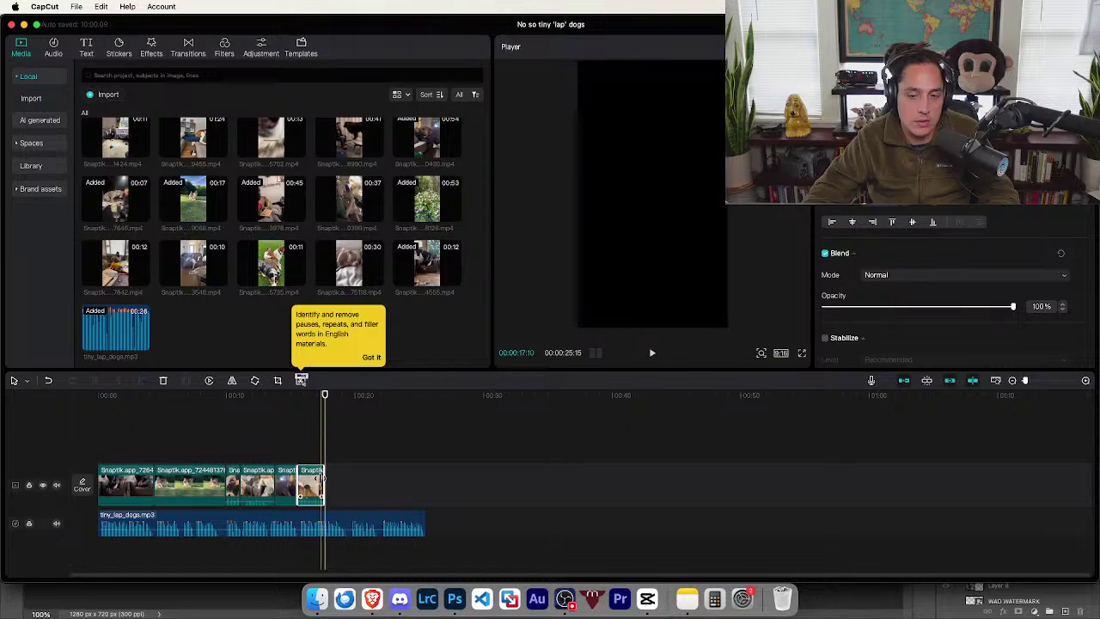
{"action": "left_click", "coordinate": [289, 478]}
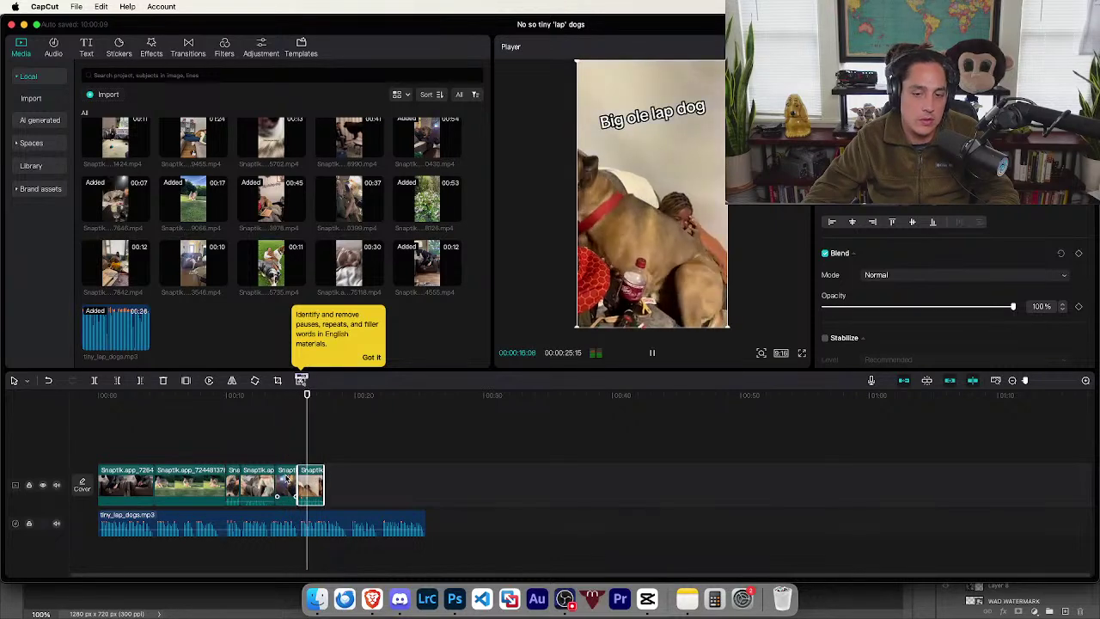
{"action": "left_click", "coordinate": [287, 479]}
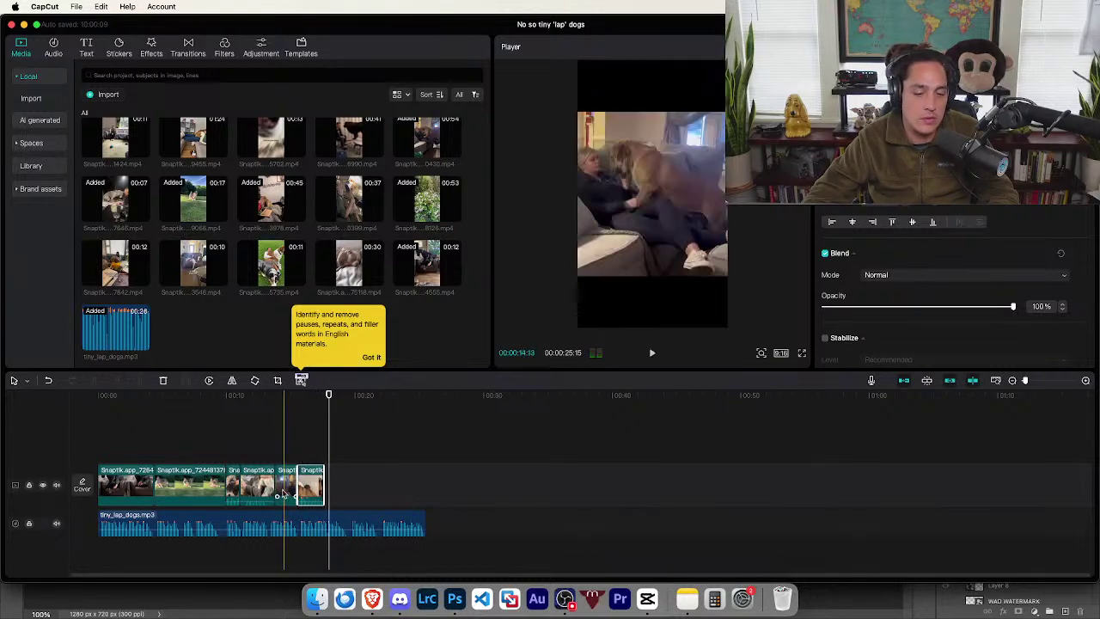
{"action": "left_click", "coordinate": [317, 488]}
{"action": "key", "text": "space"}
{"action": "key", "text": "Delete"}
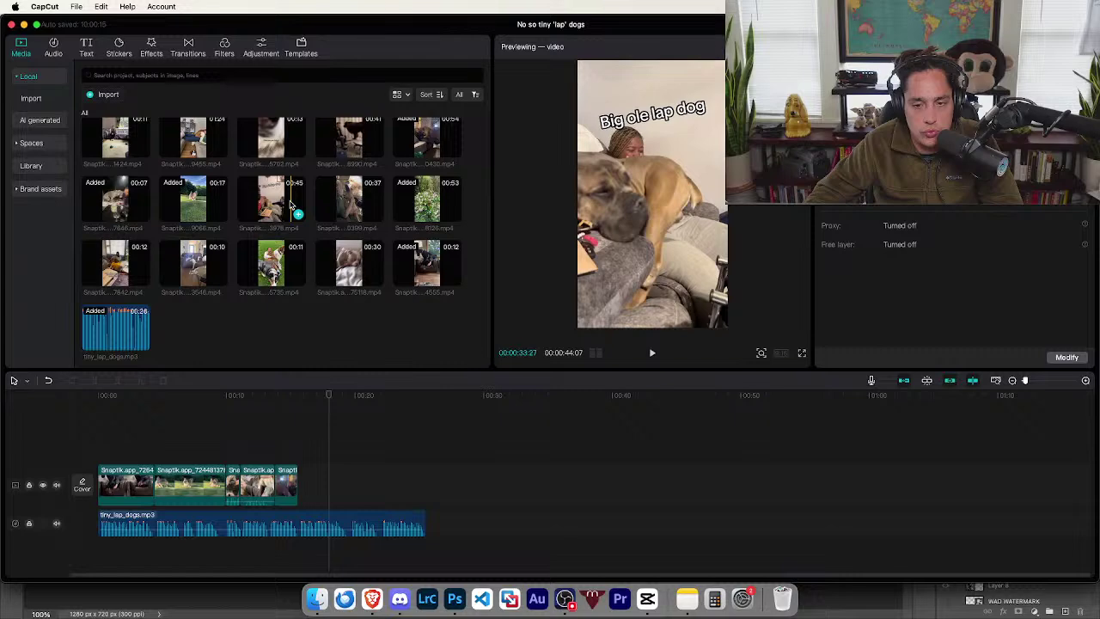
- Append a section of the 45-second "Big ole lap dog" clip after the couch clip, trimmed to end at about 17 seconds, and play it back
{"action": "left_click_drag", "start_coordinate": [292, 206], "coordinate": [301, 475]}
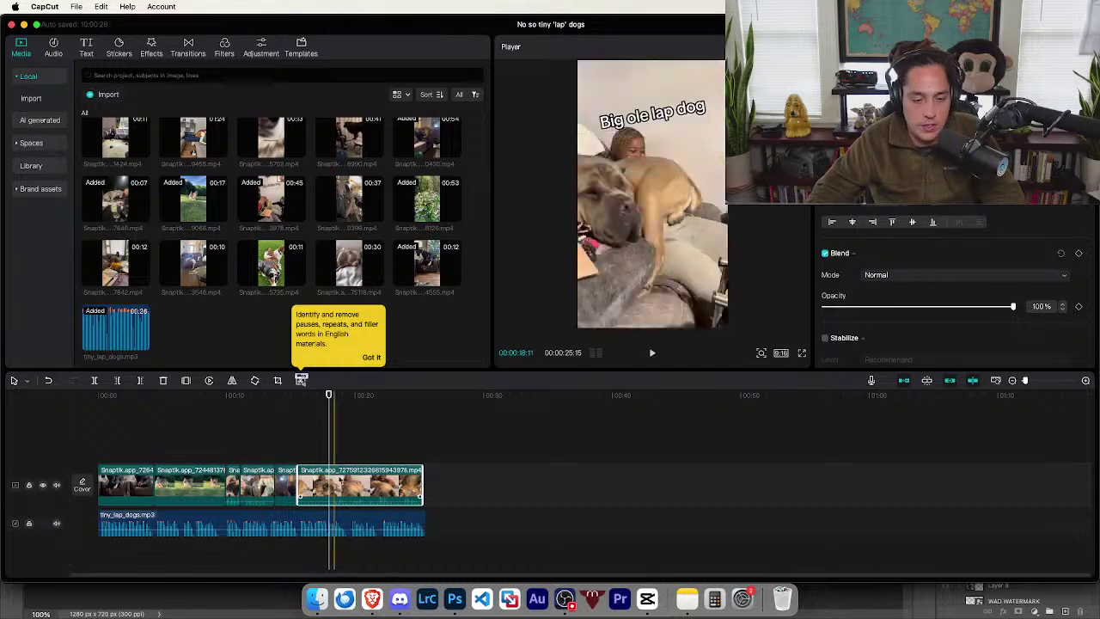
{"action": "left_click_drag", "start_coordinate": [421, 478], "coordinate": [318, 483]}
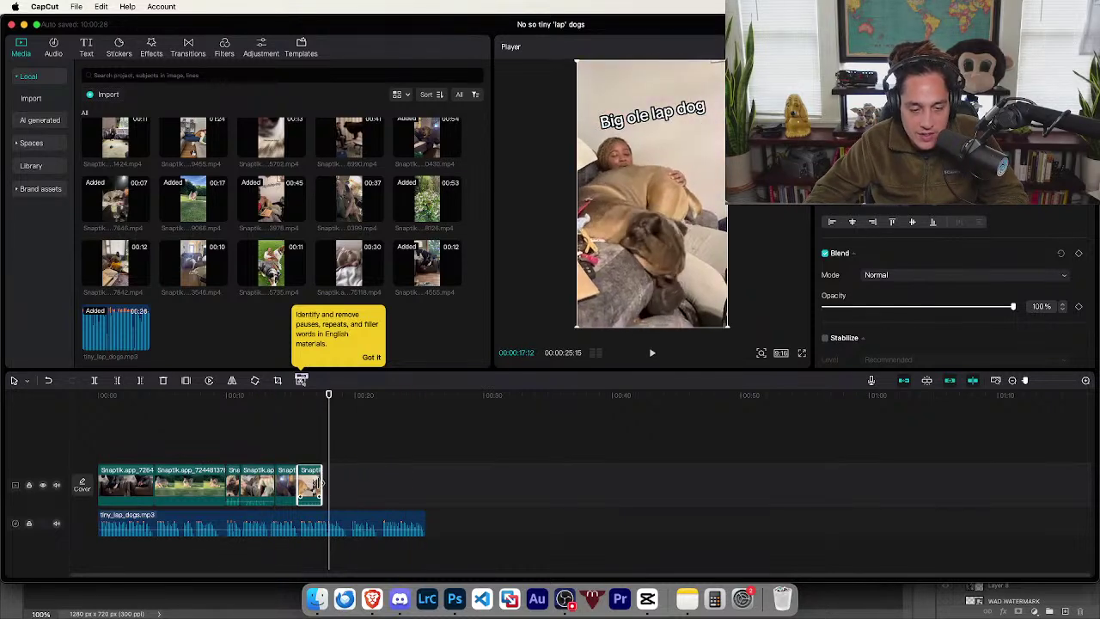
{"action": "left_click", "coordinate": [290, 394]}
{"action": "key", "text": "space"}
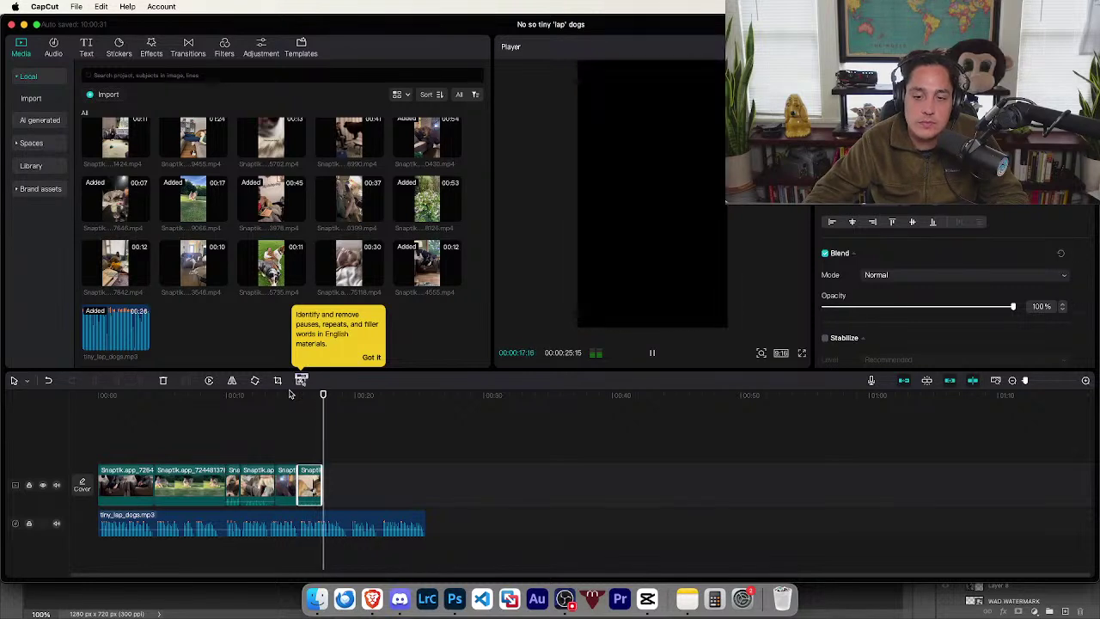
{"action": "key", "text": "space"}
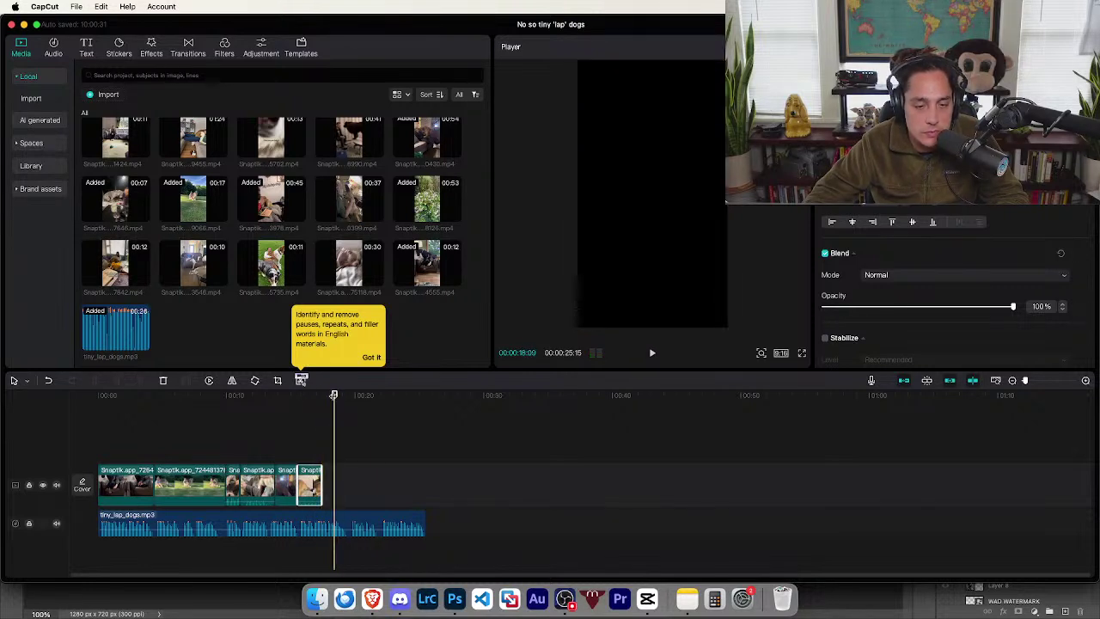
{"action": "left_click_drag", "start_coordinate": [334, 393], "coordinate": [323, 394]}
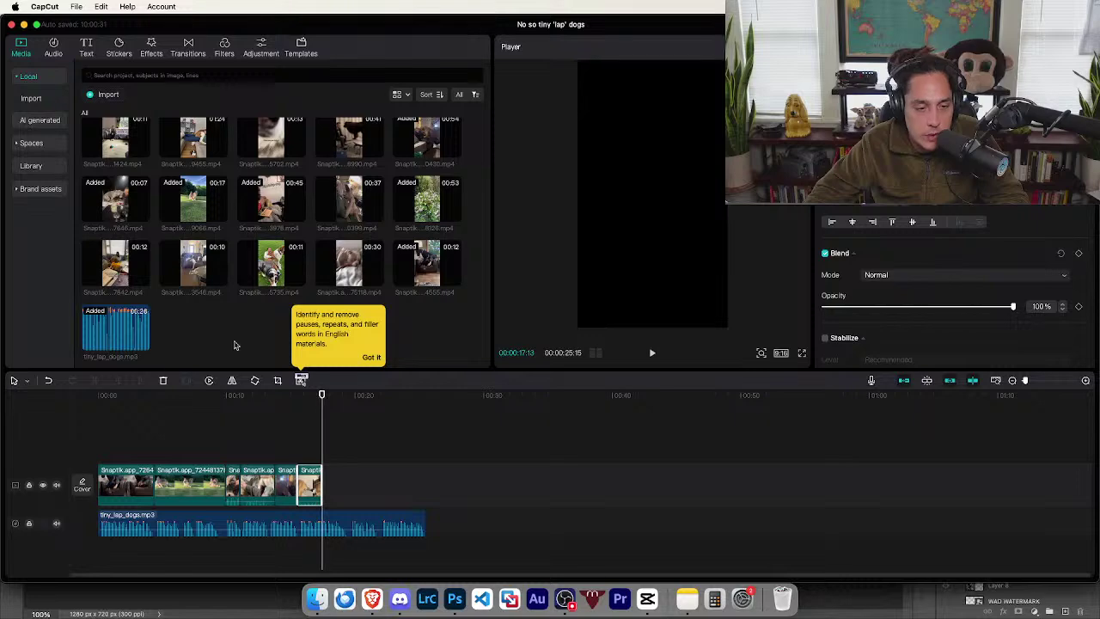
- Append the 12-second laptop clip, trimmed to the dog close-up and ending at about 19 seconds, and select all video clips
{"action": "left_click_drag", "start_coordinate": [142, 278], "coordinate": [325, 475]}
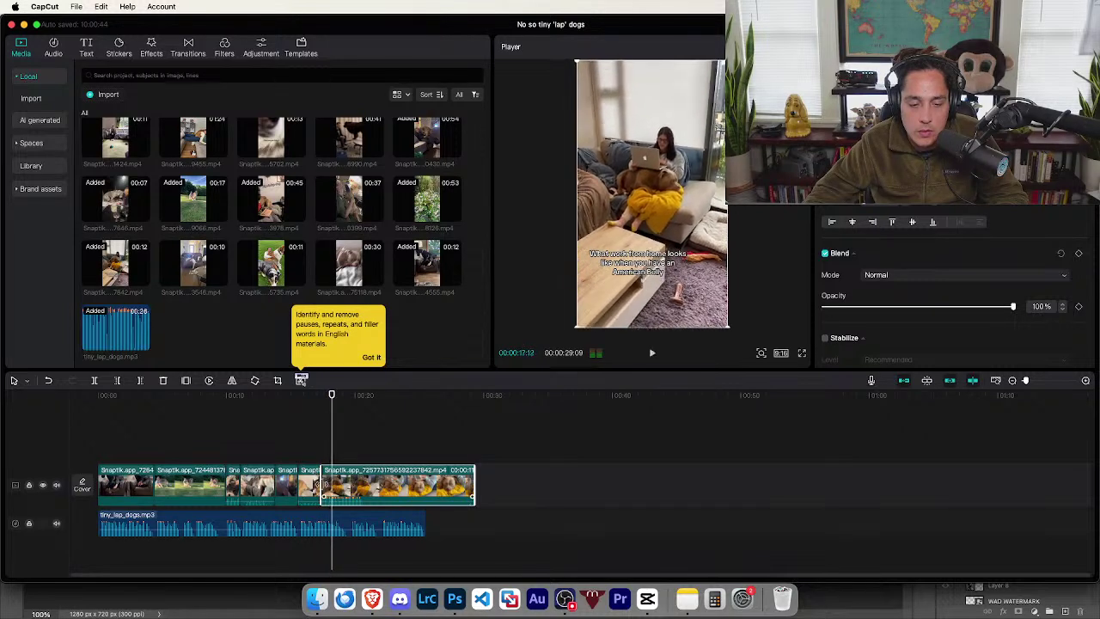
{"action": "left_click_drag", "start_coordinate": [321, 478], "coordinate": [344, 486]}
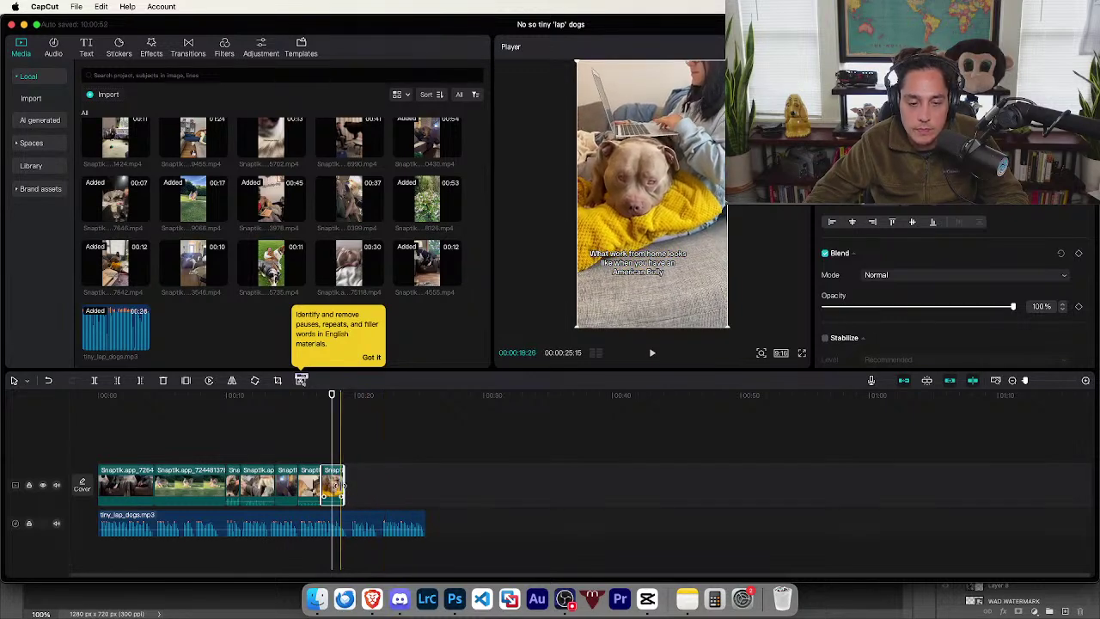
{"action": "left_click", "coordinate": [118, 488]}
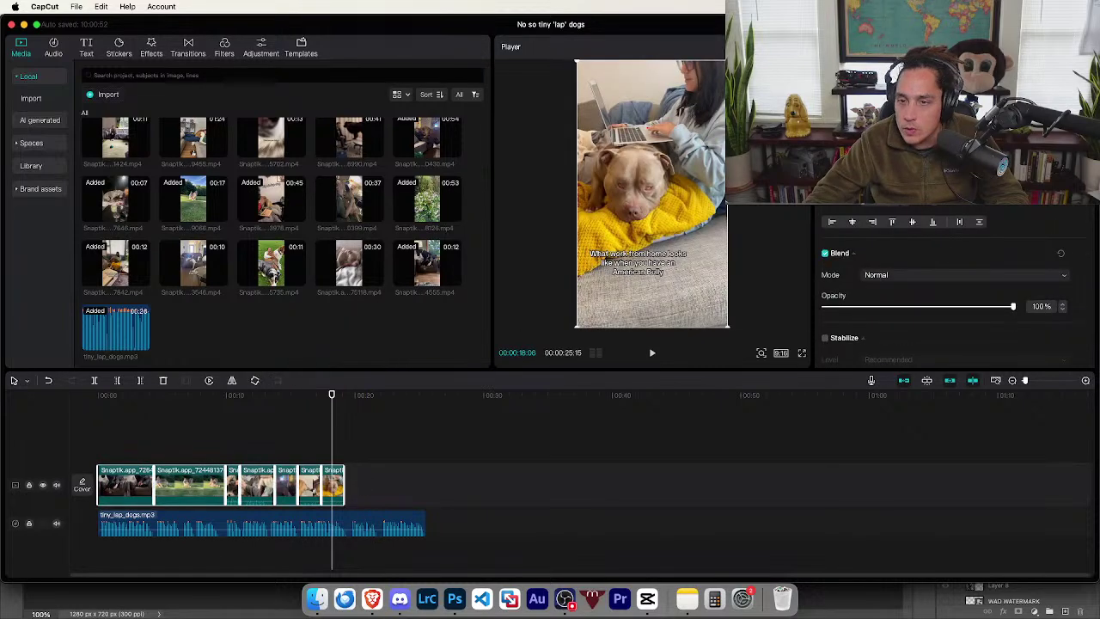
- Crop the "Big ole lap dog" caption area and the lower edge out of the second-to-last clip
{"action": "left_click", "coordinate": [309, 486]}
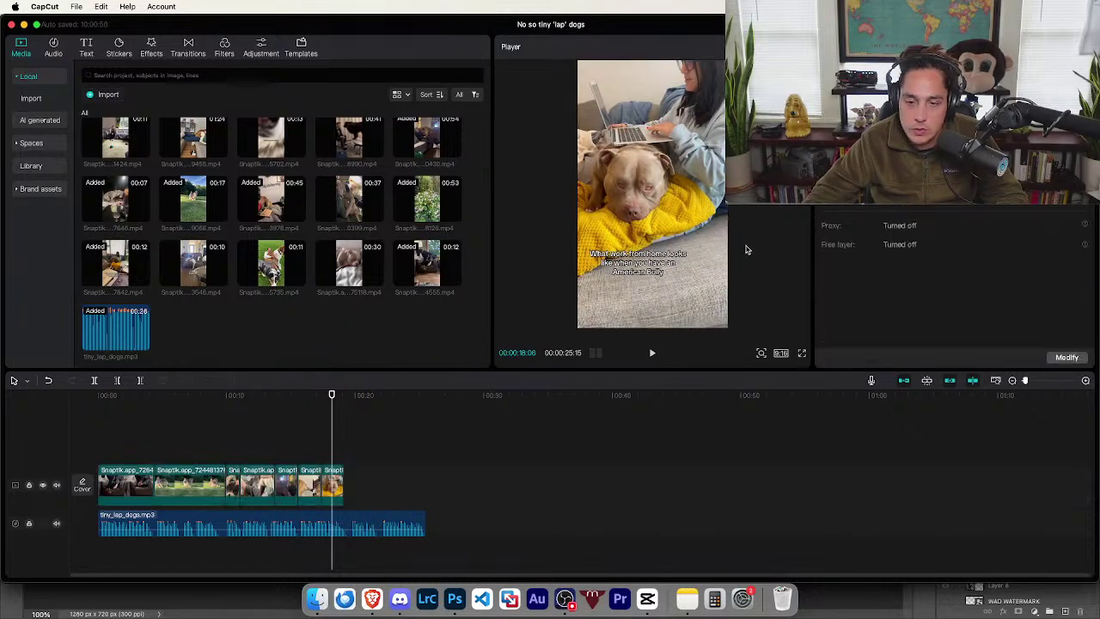
{"action": "left_click", "coordinate": [278, 381]}
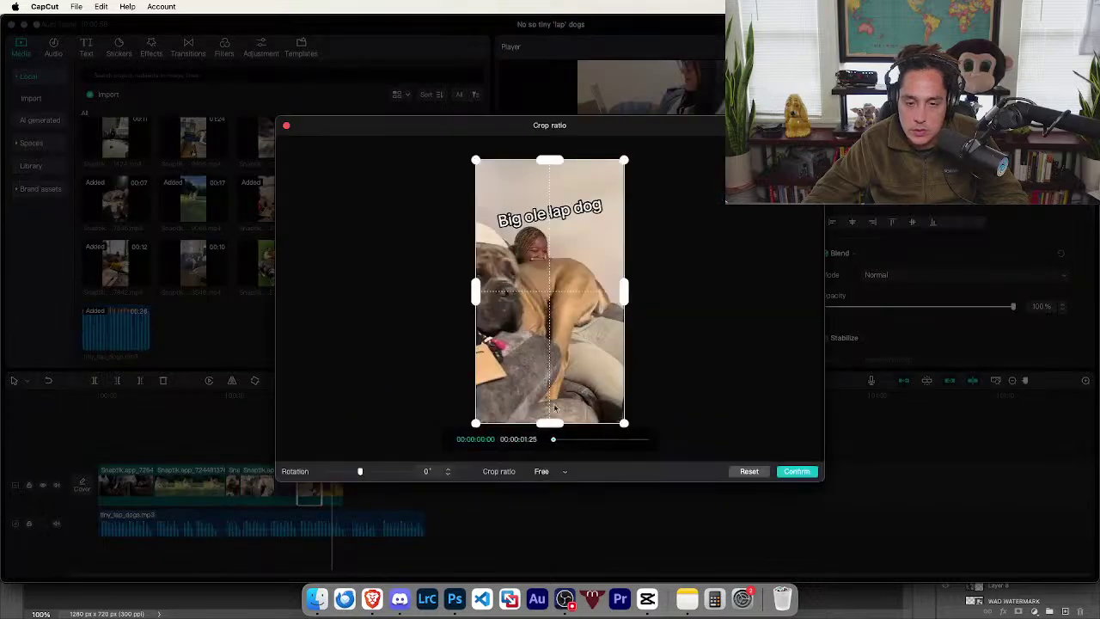
{"action": "left_click_drag", "start_coordinate": [550, 428], "coordinate": [550, 413]}
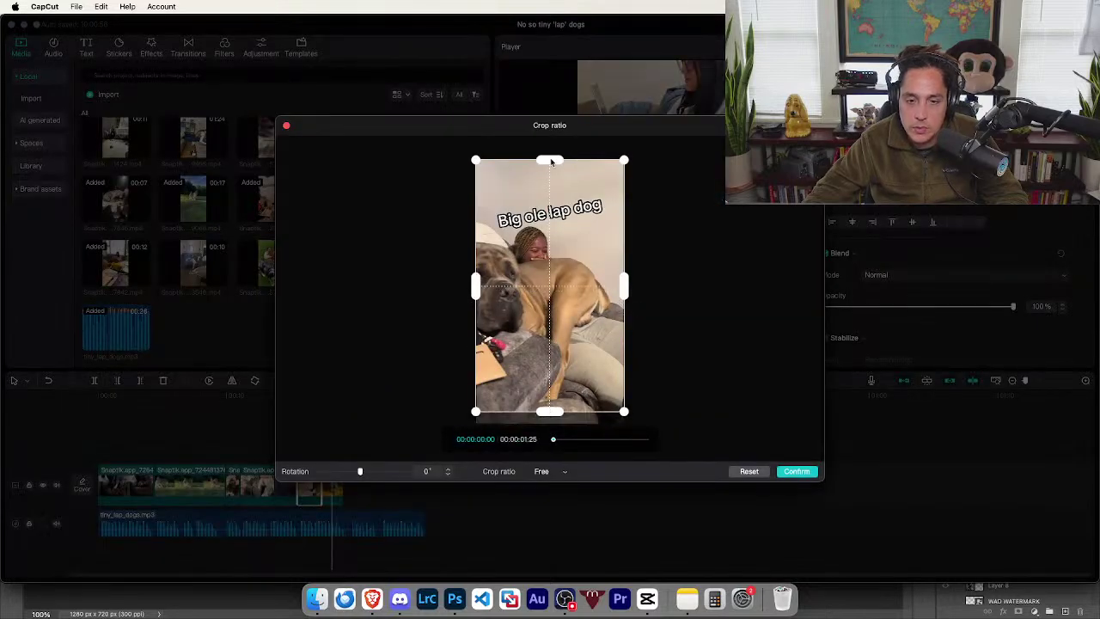
{"action": "left_click_drag", "start_coordinate": [552, 161], "coordinate": [550, 231]}
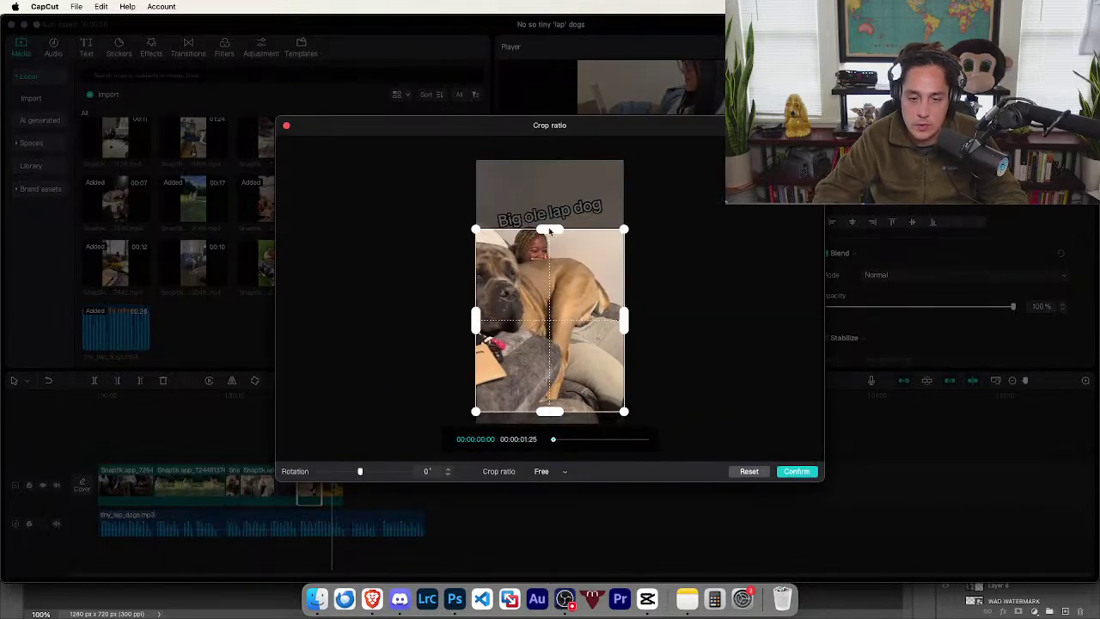
{"action": "left_click_drag", "start_coordinate": [557, 413], "coordinate": [557, 397]}
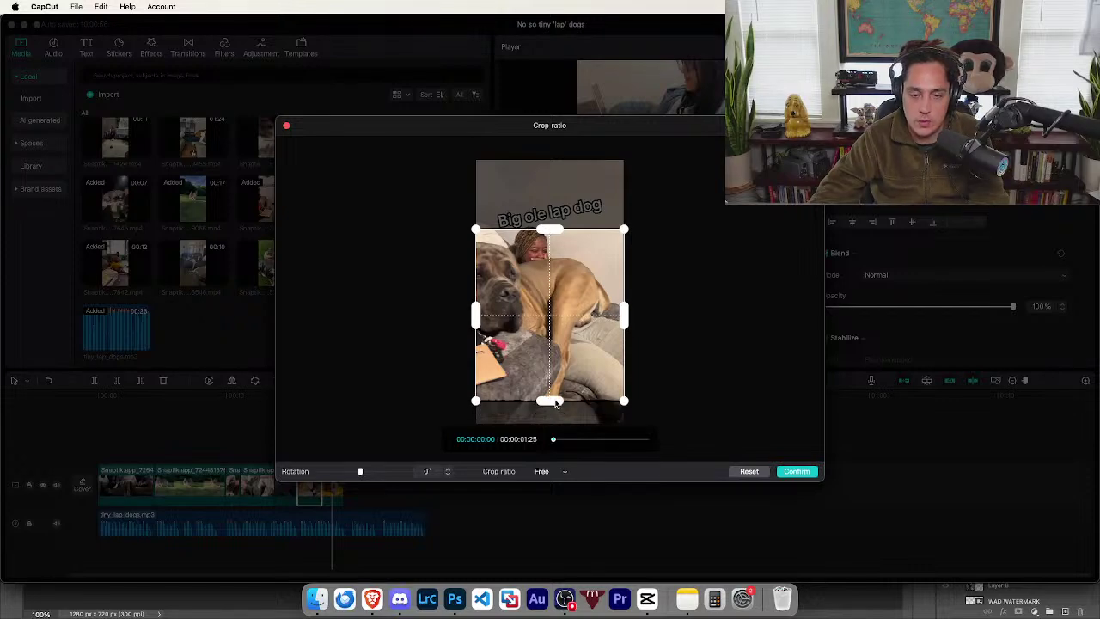
{"action": "left_click", "coordinate": [796, 471]}
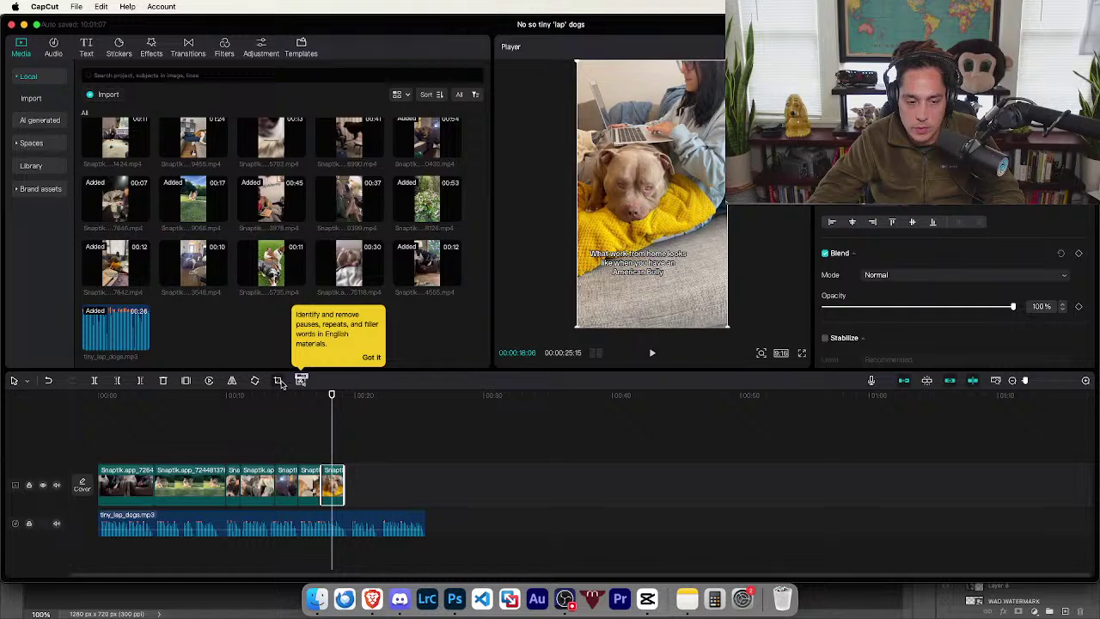
- Crop the upper edge and the lower caption area out of the laptop clip, leaving the dog and laptop in frame
{"action": "left_click", "coordinate": [278, 381]}
{"action": "left_click_drag", "start_coordinate": [561, 160], "coordinate": [562, 171]}
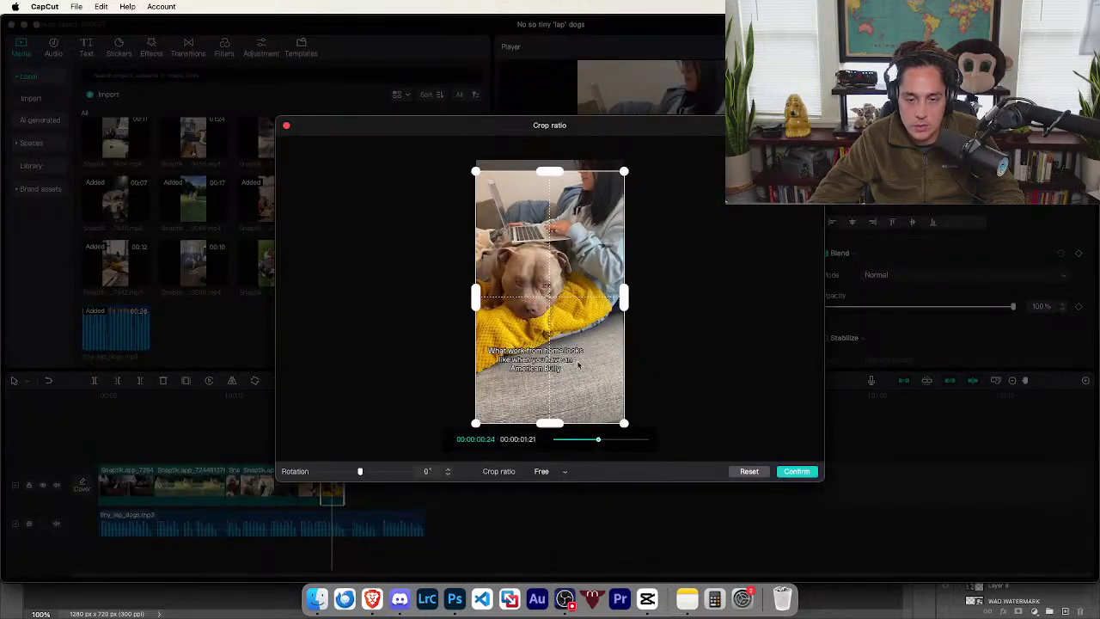
{"action": "left_click_drag", "start_coordinate": [550, 423], "coordinate": [547, 346]}
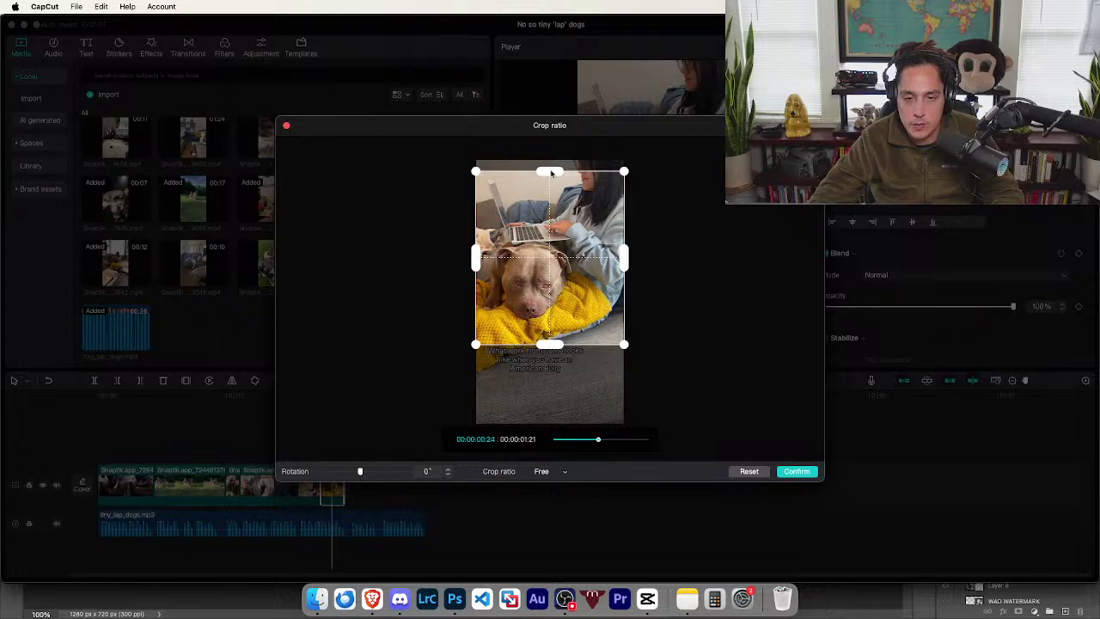
{"action": "left_click_drag", "start_coordinate": [551, 173], "coordinate": [547, 196]}
{"action": "key", "text": "Return"}
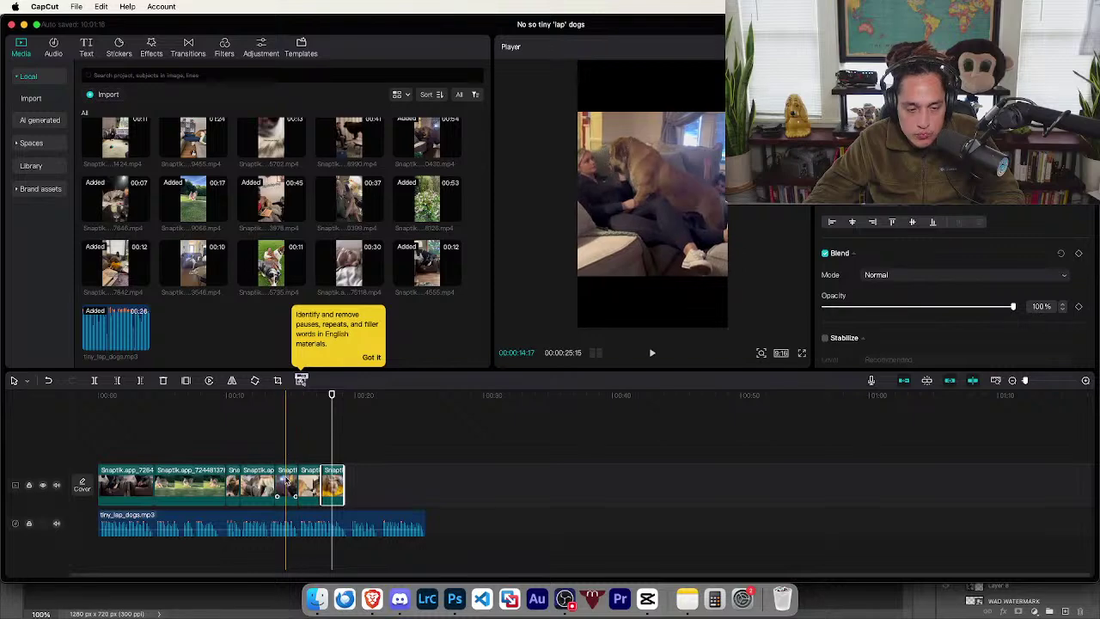
- Play the edit from the beginning through the laptop clip to check the cuts and crops against the voiceover
{"action": "left_click", "coordinate": [248, 482]}
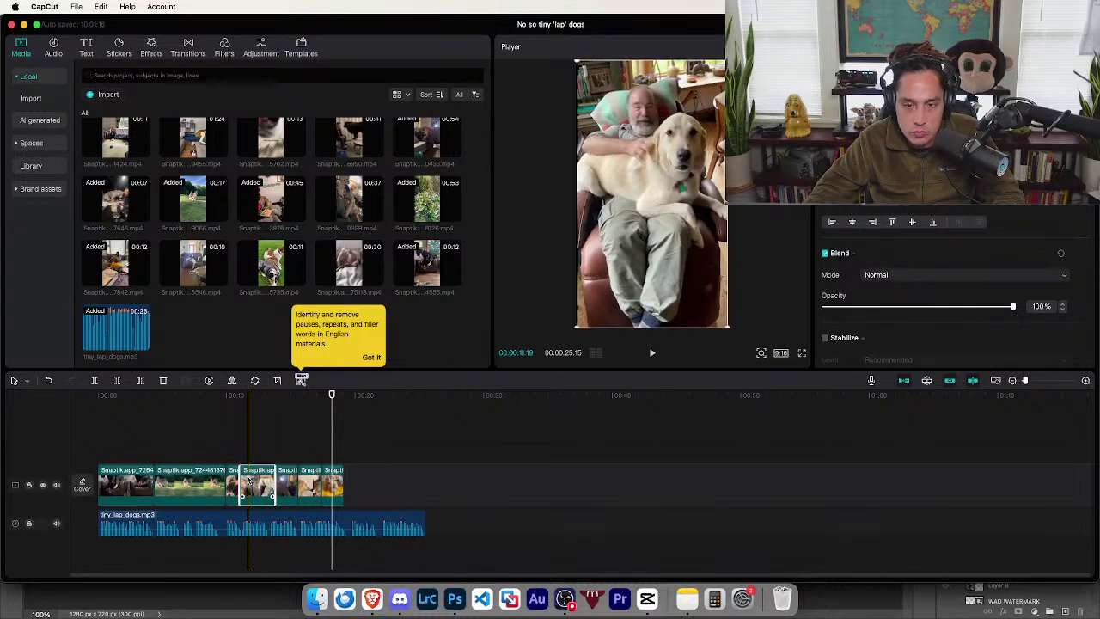
{"action": "key", "text": "Home"}
{"action": "key", "text": "space"}
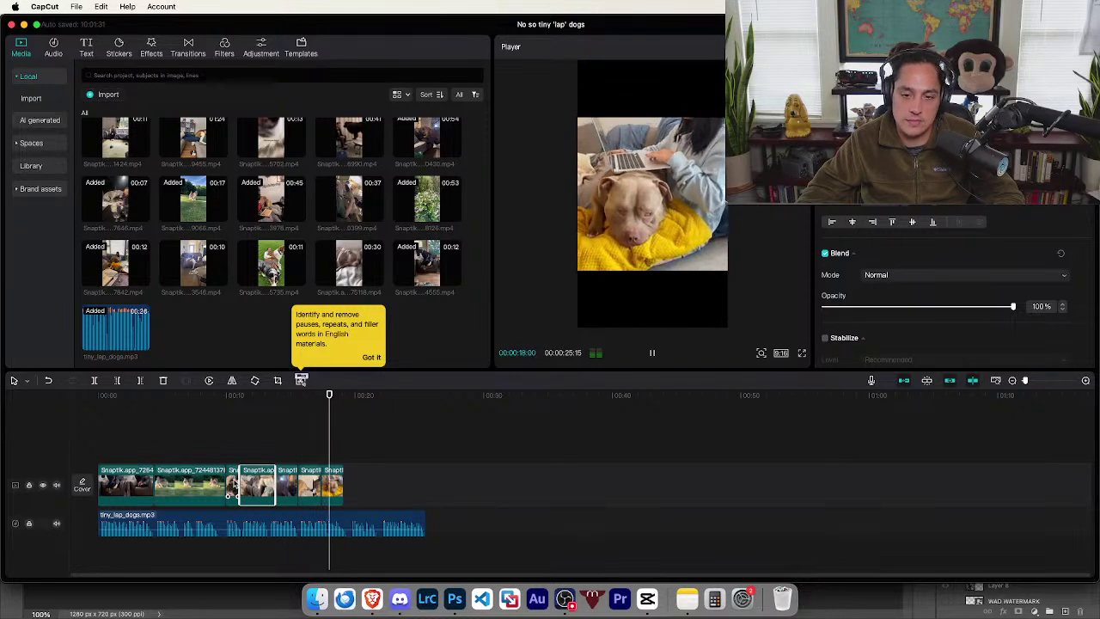
{"action": "key", "text": "space"}
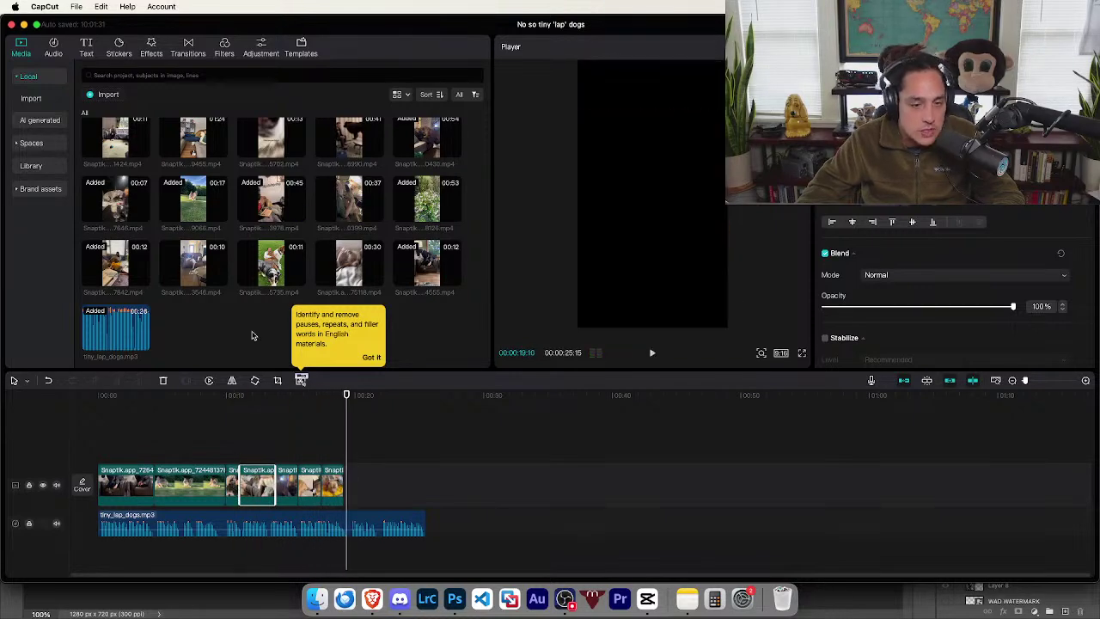
- Append a section of the 37-second "Lap Dog!" clip after the laptop clip, trimmed to end at about 21 seconds
{"action": "mouse_move", "coordinate": [290, 202]}
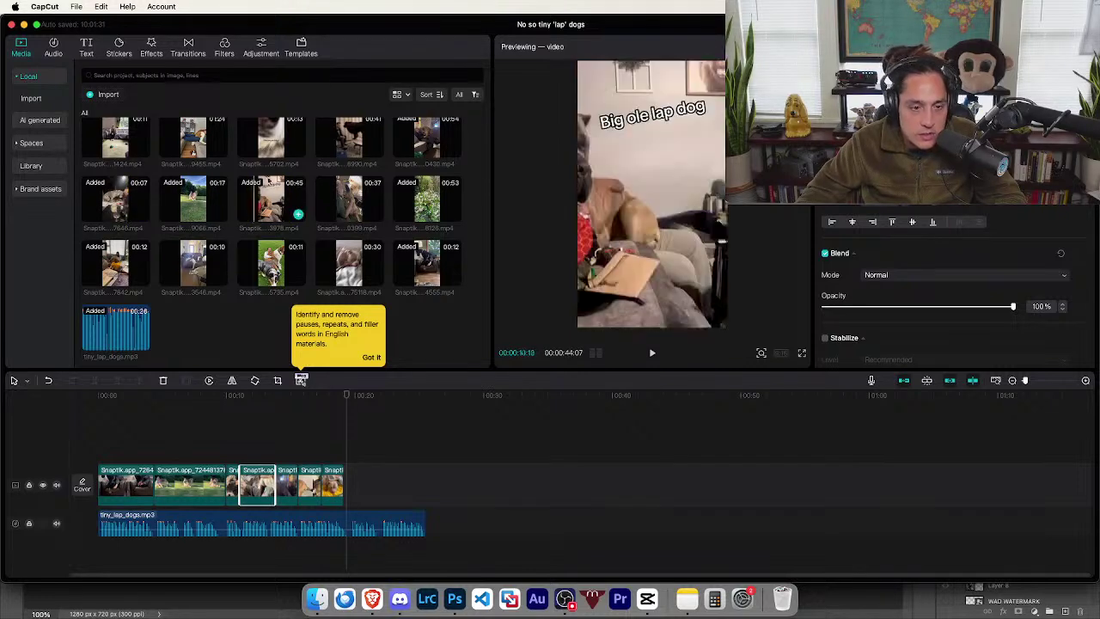
{"action": "left_click_drag", "start_coordinate": [364, 204], "coordinate": [462, 503]}
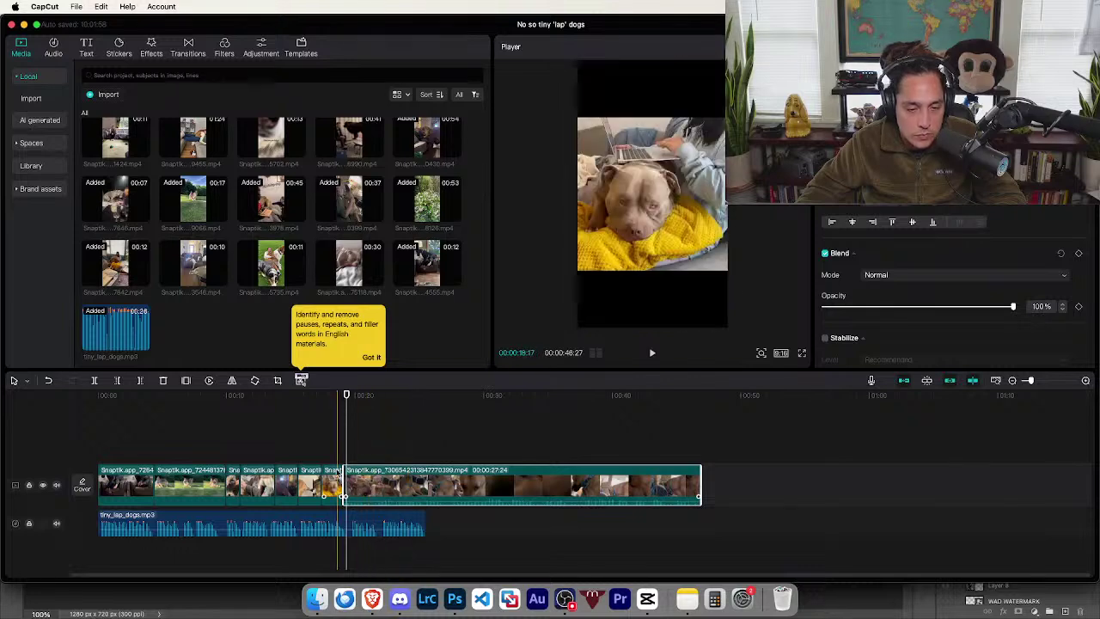
{"action": "key", "text": "space"}
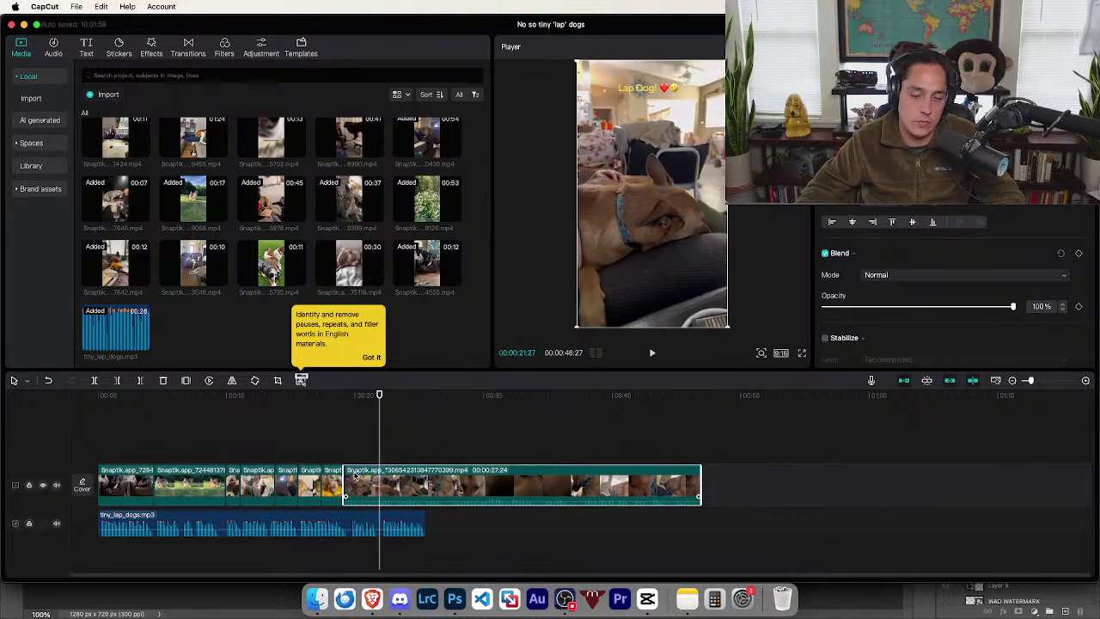
{"action": "left_click_drag", "start_coordinate": [699, 496], "coordinate": [383, 494]}
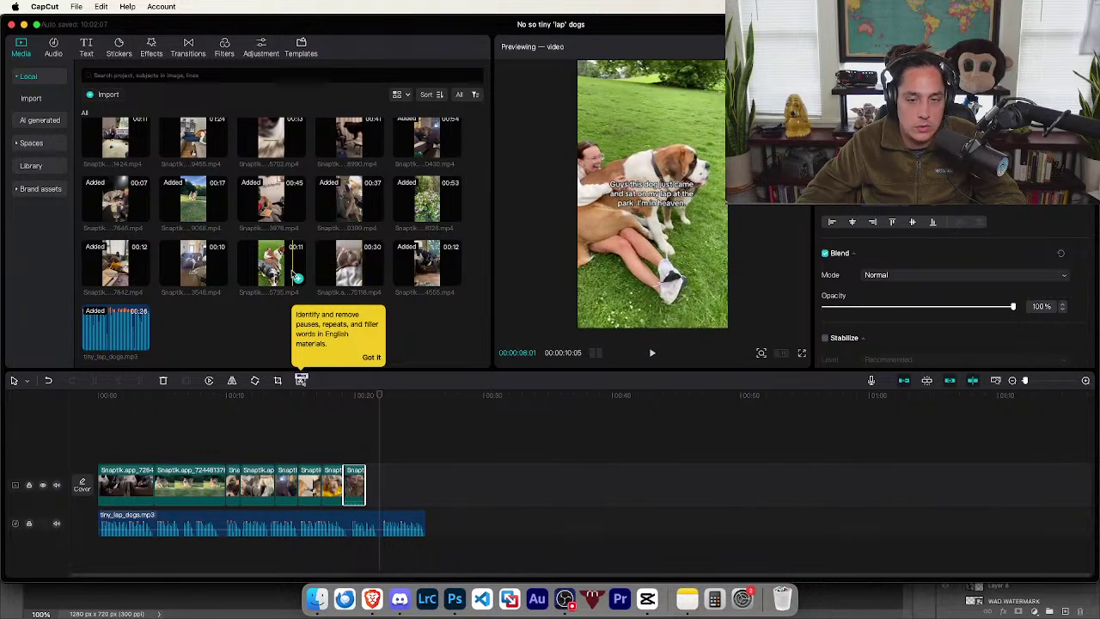
- Append the 10-second "I NEED ATTENTION" clip after the "Lap Dog!" clip on the video track
{"action": "left_click_drag", "start_coordinate": [196, 266], "coordinate": [362, 484]}
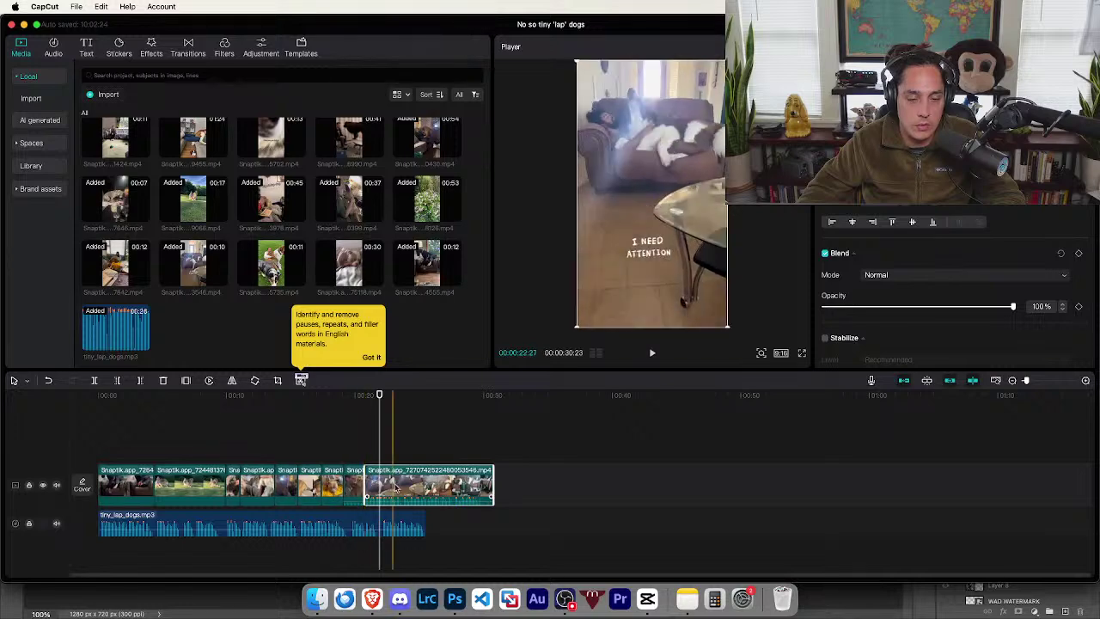
- Crop the last clip on the video track to the dog on the sofa, cutting off the "I NEED ATTENTION" caption
{"action": "left_click_drag", "start_coordinate": [380, 396], "coordinate": [367, 396]}
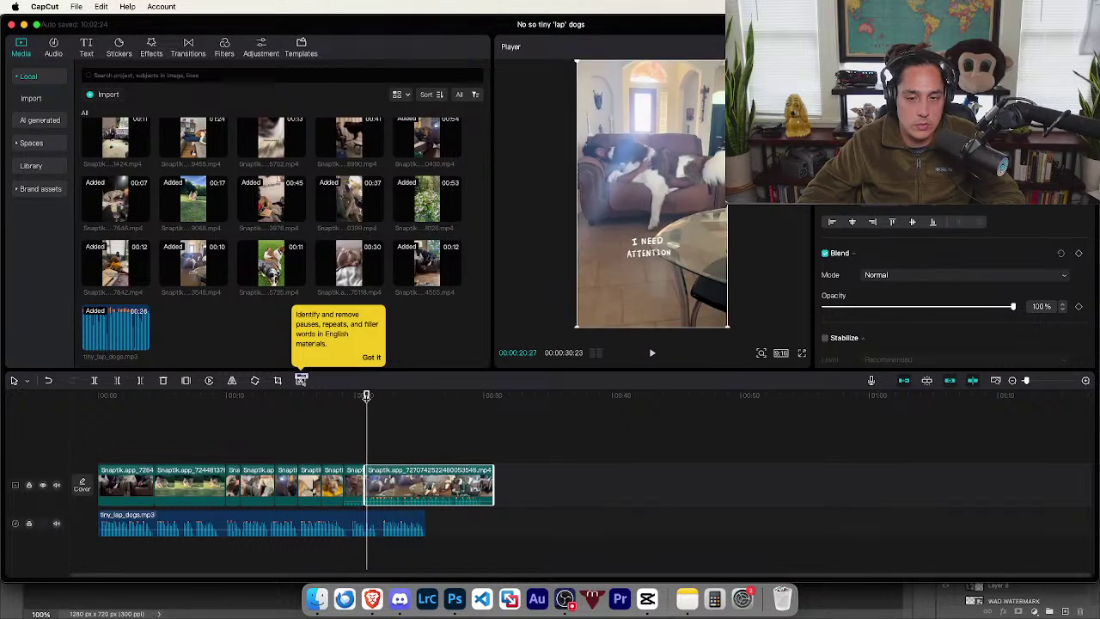
{"action": "left_click", "coordinate": [279, 380]}
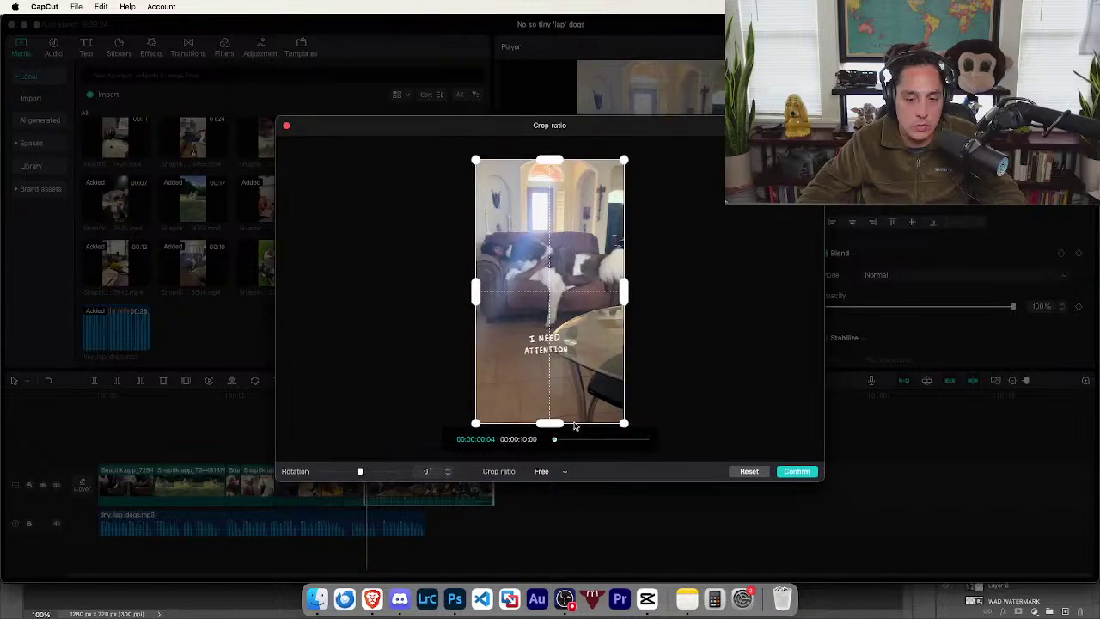
{"action": "left_click_drag", "start_coordinate": [557, 426], "coordinate": [555, 332]}
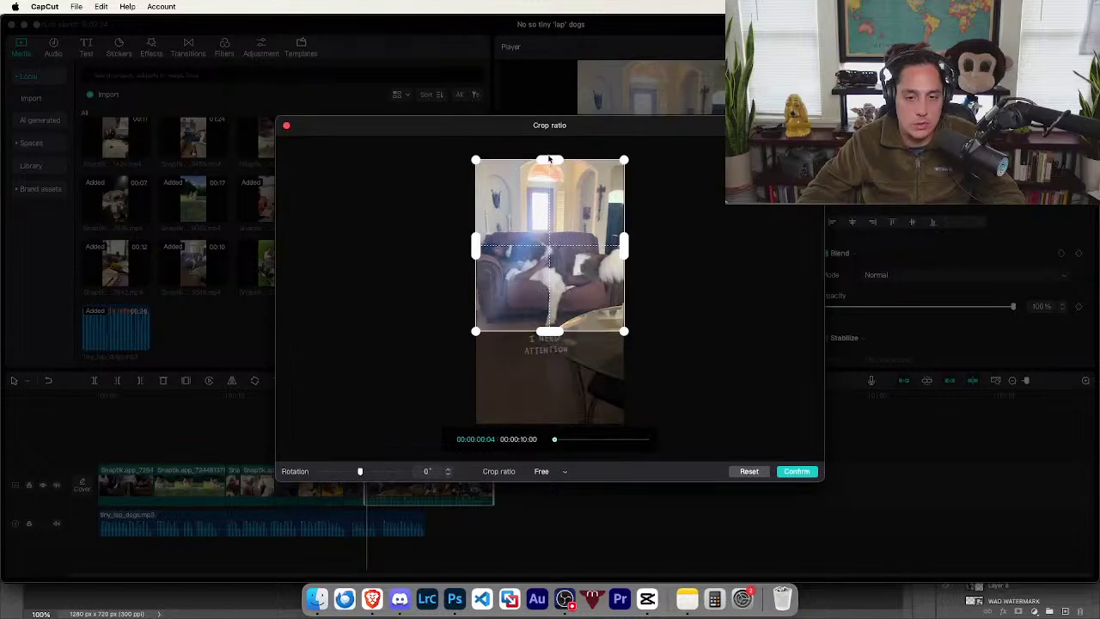
{"action": "left_click_drag", "start_coordinate": [549, 159], "coordinate": [551, 208]}
{"action": "key", "text": "Return"}
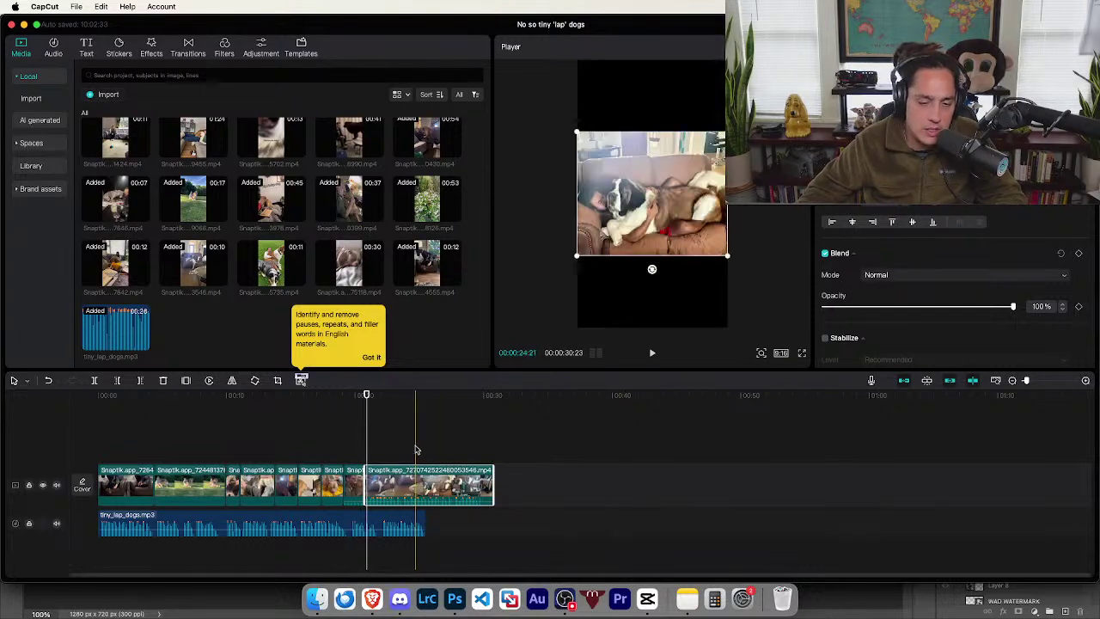
- Shorten the cropped sofa clip to about 2 seconds to fit the narration and extend its crop area upward
{"action": "left_click_drag", "start_coordinate": [493, 485], "coordinate": [375, 484]}
{"action": "left_click", "coordinate": [279, 381]}
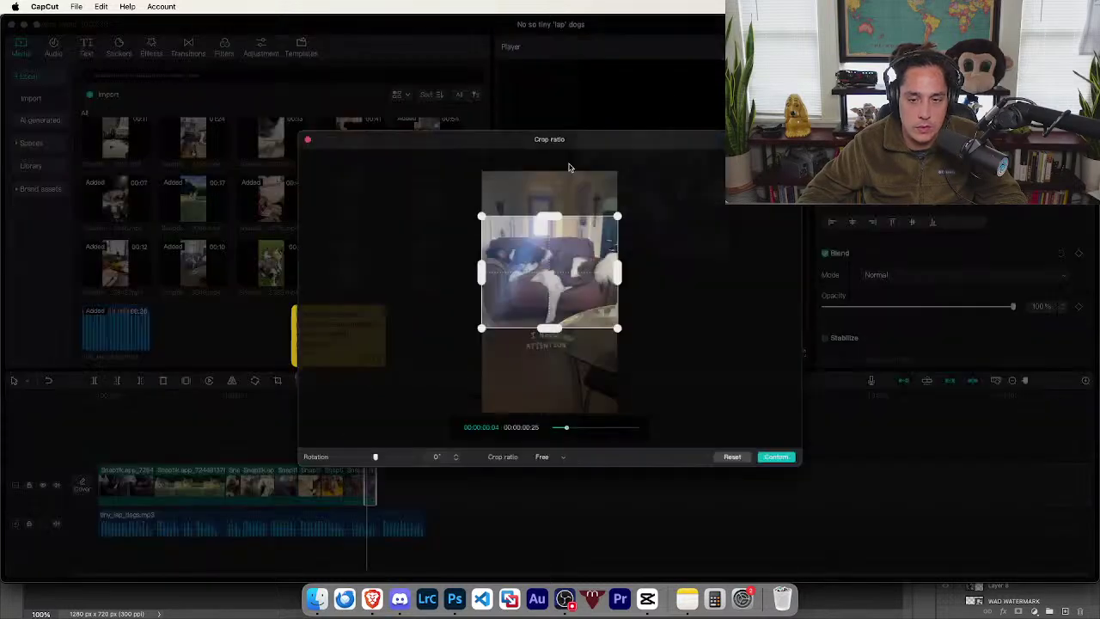
{"action": "left_click_drag", "start_coordinate": [547, 209], "coordinate": [555, 180]}
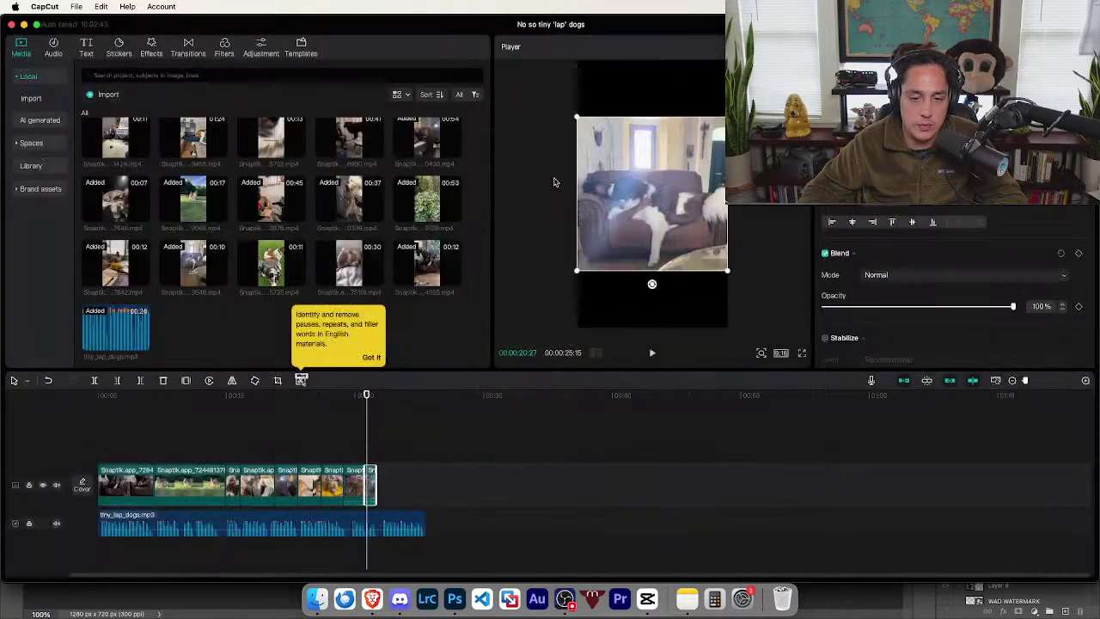
{"action": "key", "text": "space"}
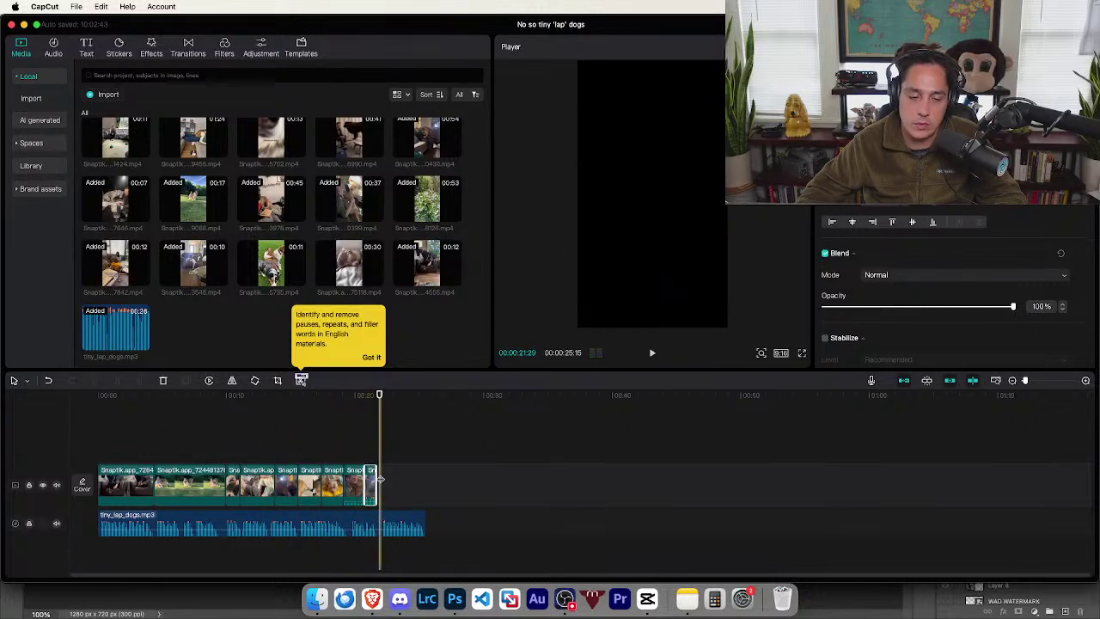
{"action": "key", "text": "space"}
{"action": "key", "text": "space"}
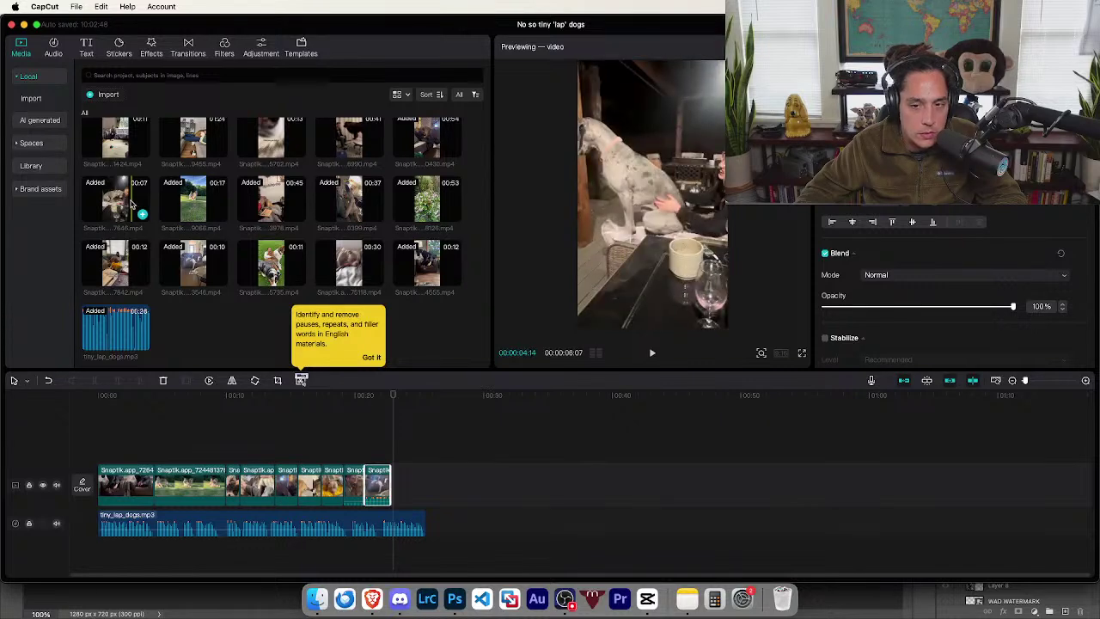
- Append the 11-second clip ending in 1424.mp4 to the video track and trim its start and end to match the narration
{"action": "left_click_drag", "start_coordinate": [127, 151], "coordinate": [404, 485]}
{"action": "left_click_drag", "start_coordinate": [522, 476], "coordinate": [425, 480]}
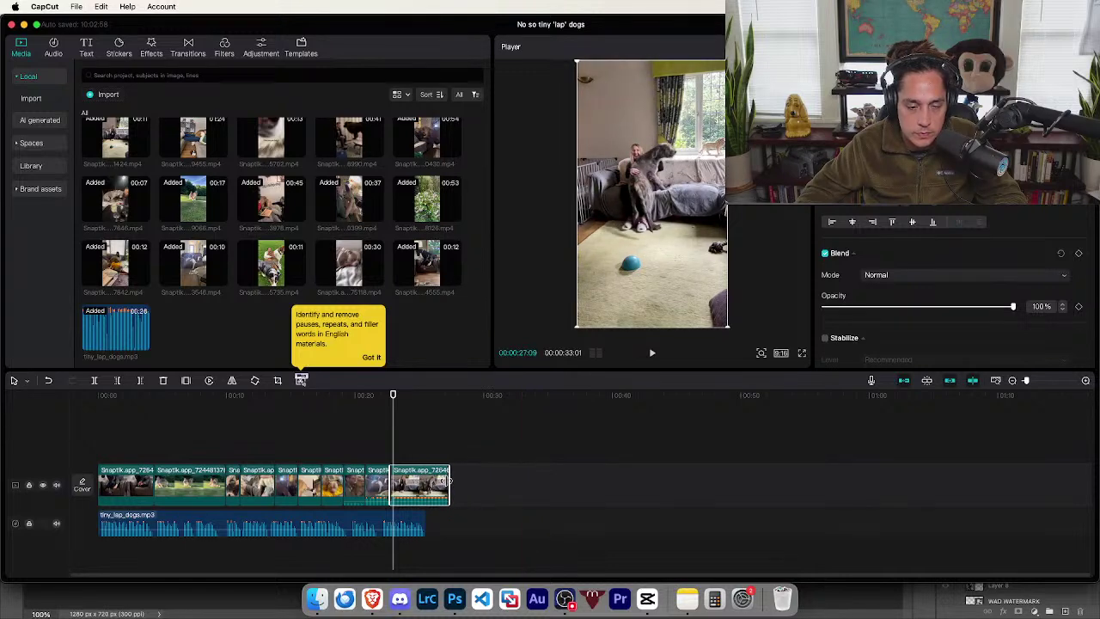
{"action": "left_click_drag", "start_coordinate": [455, 483], "coordinate": [495, 483]}
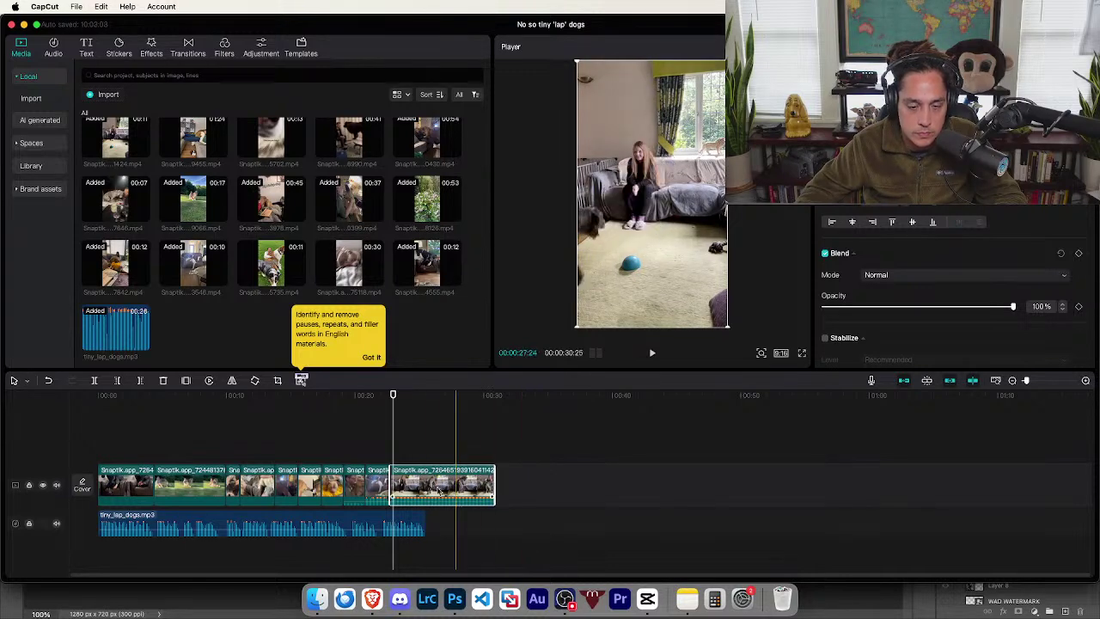
{"action": "left_click_drag", "start_coordinate": [393, 484], "coordinate": [422, 486]}
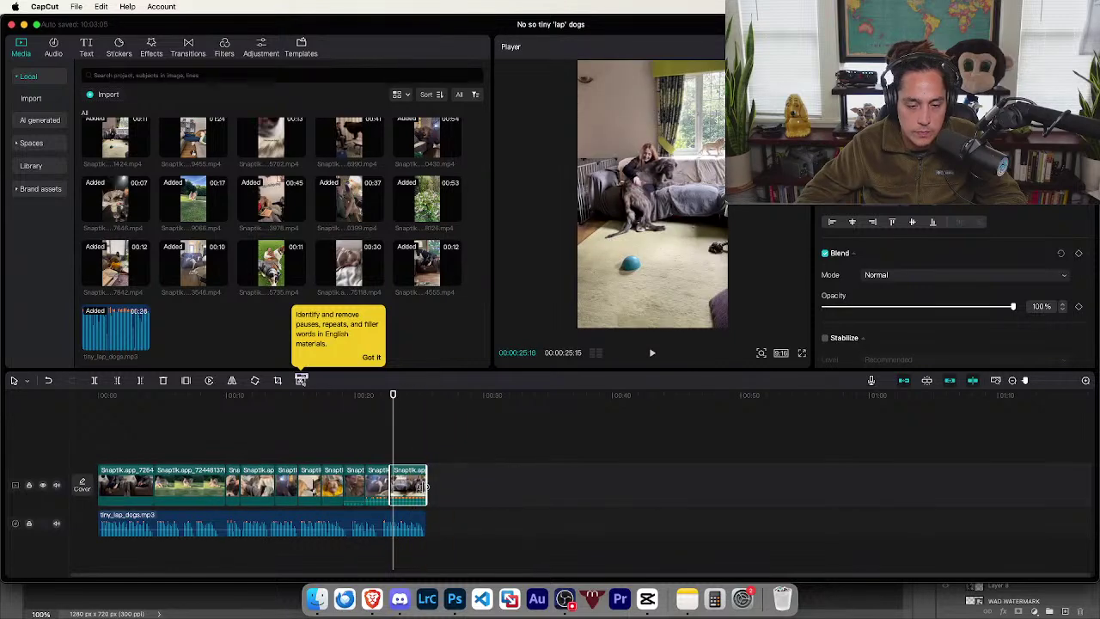
- Select all the clips on the video track and set their canvas background to Blur
{"action": "left_click", "coordinate": [474, 499]}
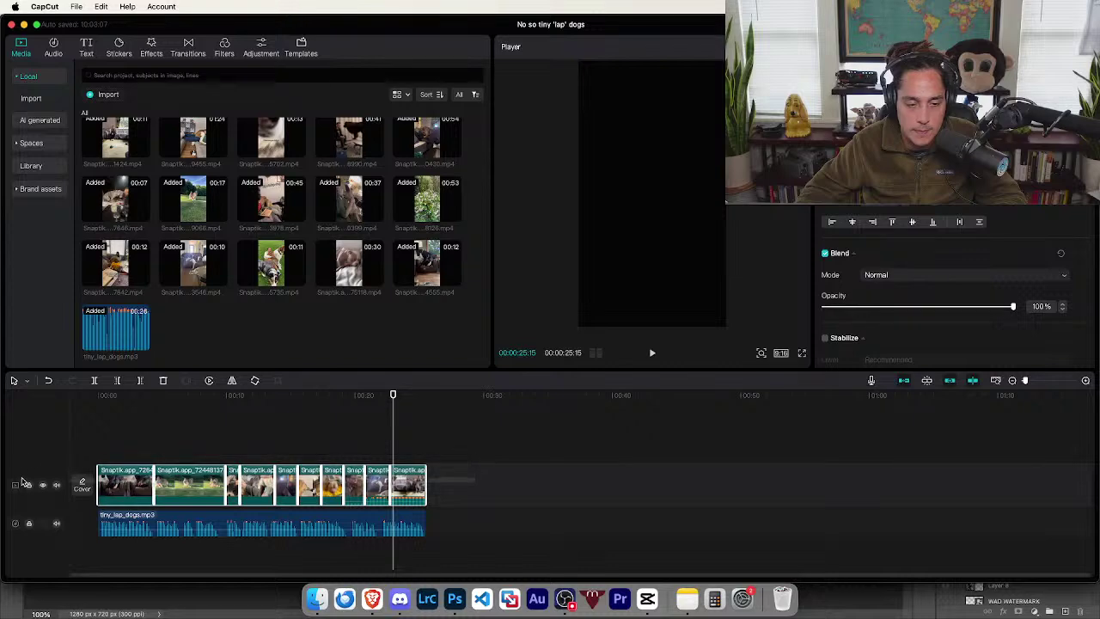
{"action": "scroll", "coordinate": [906, 232], "scroll_direction": "down", "scroll_amount": 5}
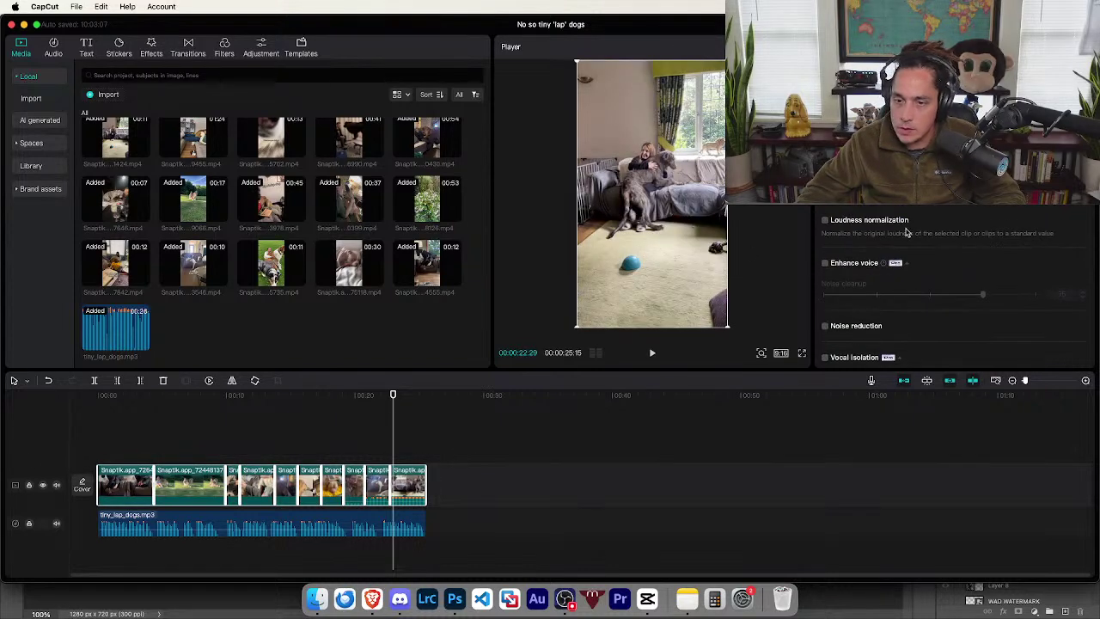
{"action": "scroll", "coordinate": [937, 307], "scroll_direction": "down", "scroll_amount": 3}
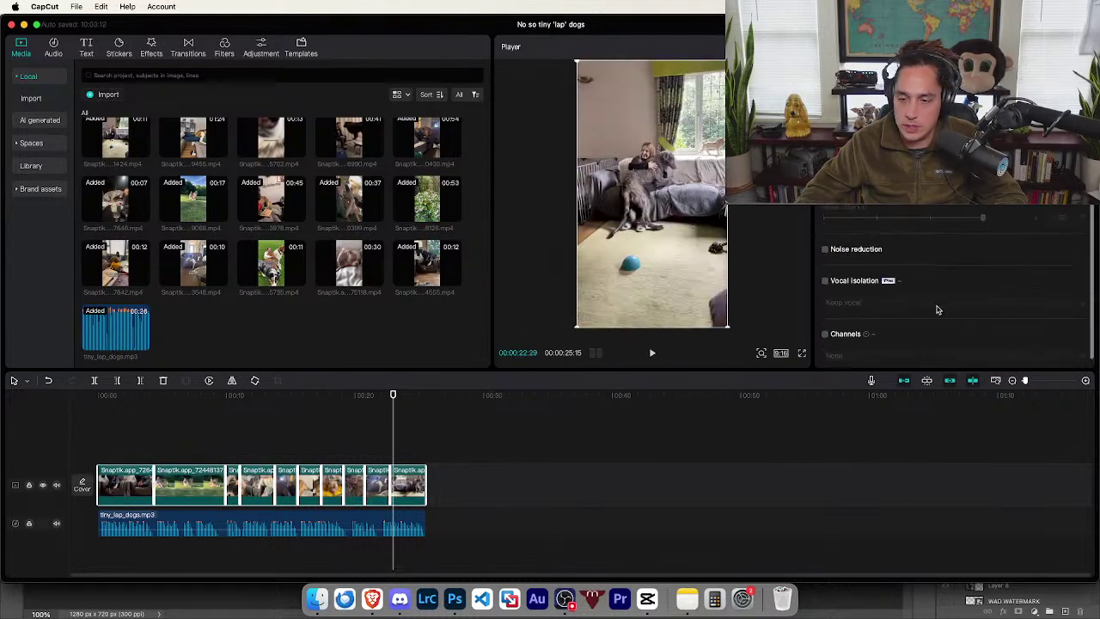
{"action": "scroll", "coordinate": [857, 339], "scroll_direction": "up", "scroll_amount": 1}
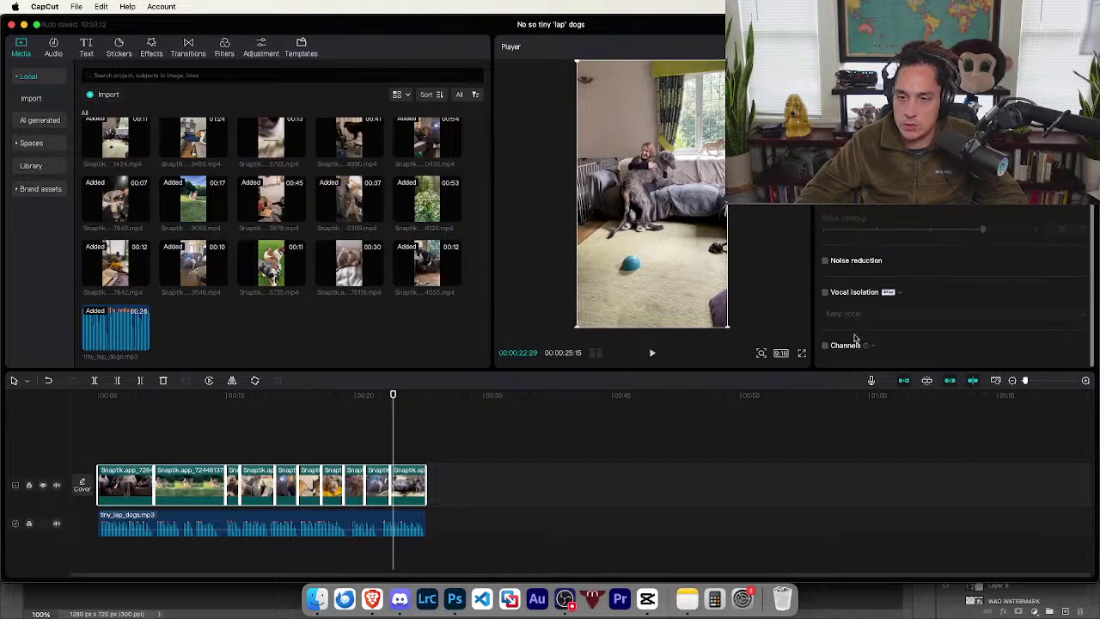
{"action": "scroll", "coordinate": [835, 343], "scroll_direction": "up", "scroll_amount": 5}
{"action": "scroll", "coordinate": [834, 343], "scroll_direction": "down", "scroll_amount": 4}
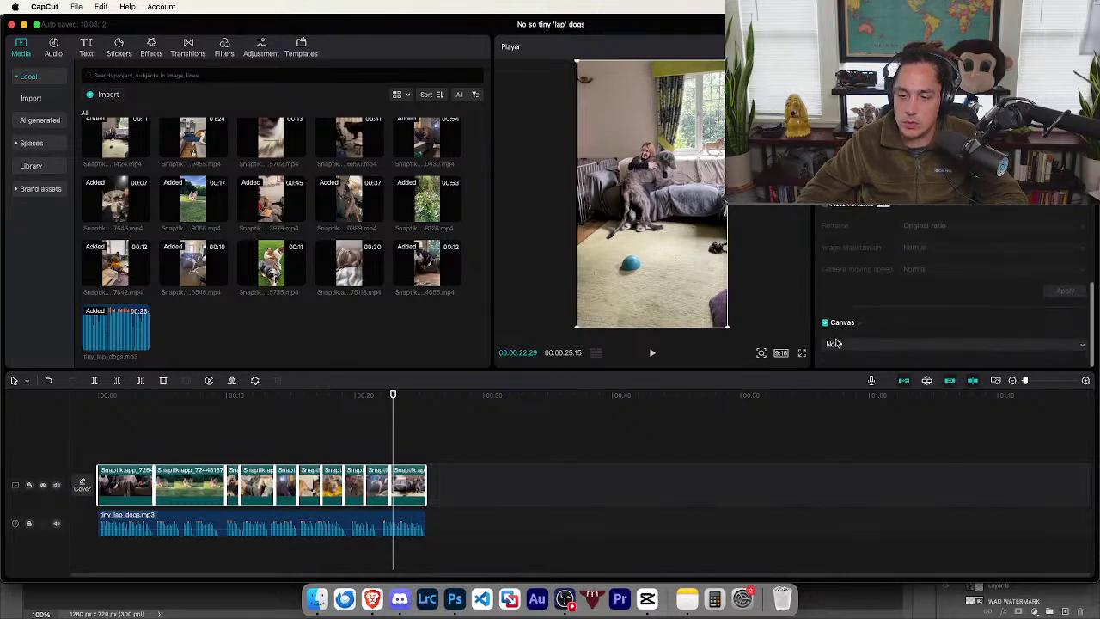
{"action": "left_click", "coordinate": [833, 344]}
{"action": "left_click", "coordinate": [846, 379]}
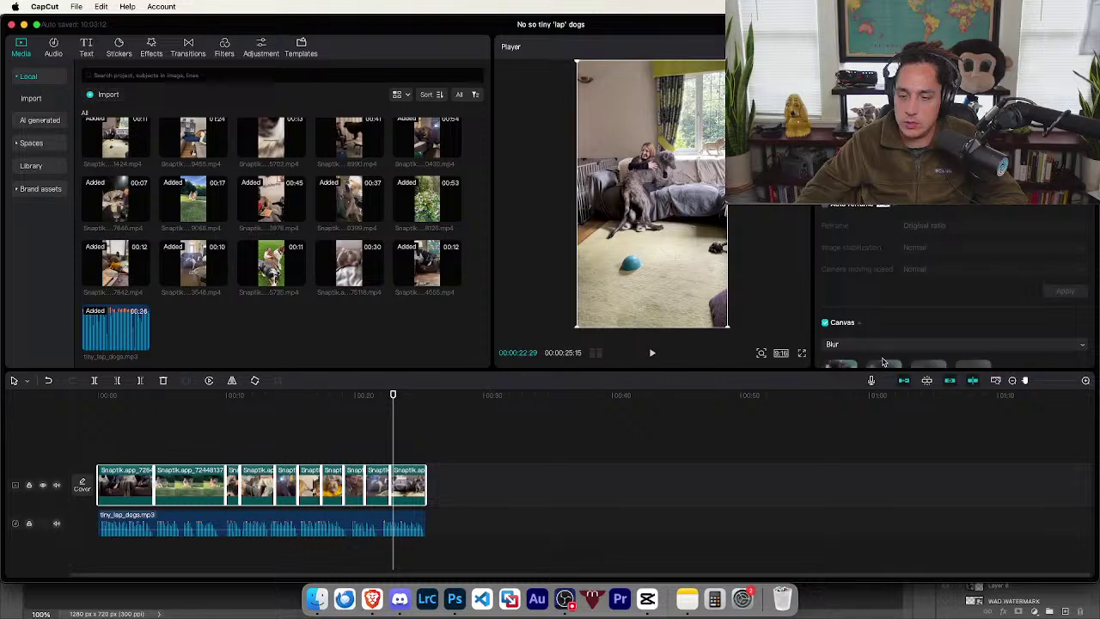
- Play the video from the start and trim the end of the spotted dog clip near 10 seconds to 28 frames
{"action": "left_click_drag", "start_coordinate": [430, 416], "coordinate": [12, 412]}
{"action": "key", "text": "space"}
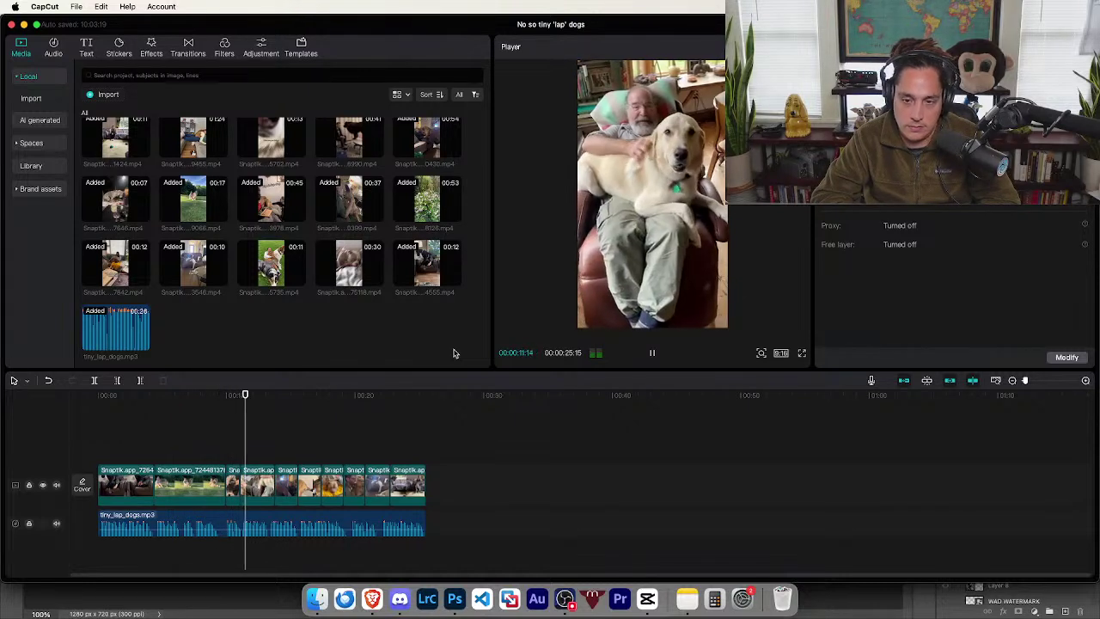
{"action": "key", "text": "space"}
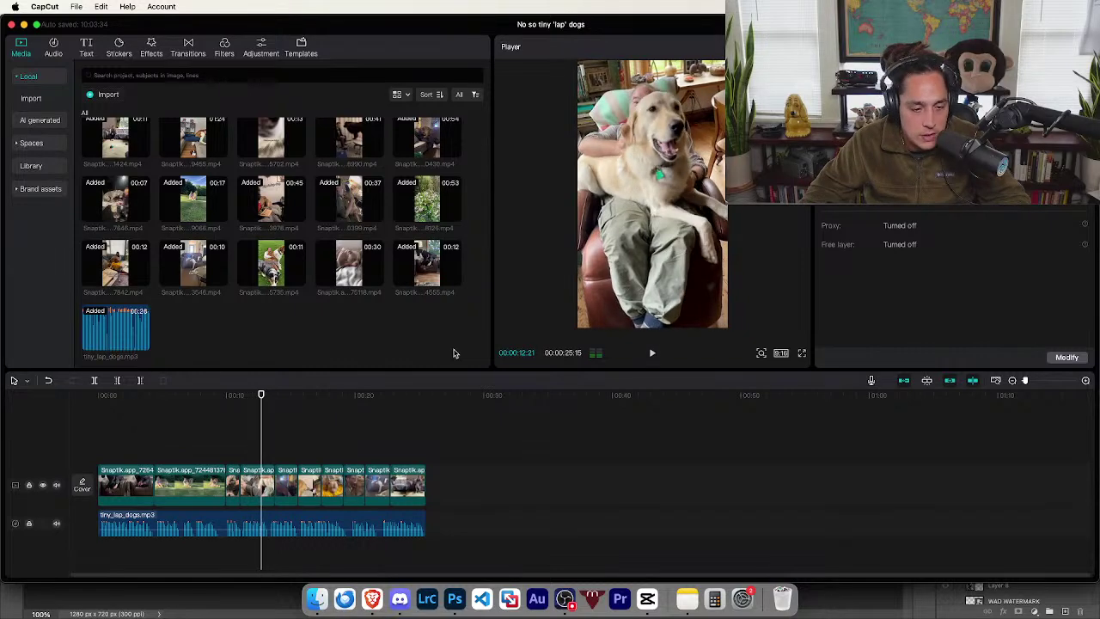
{"action": "left_click", "coordinate": [237, 398]}
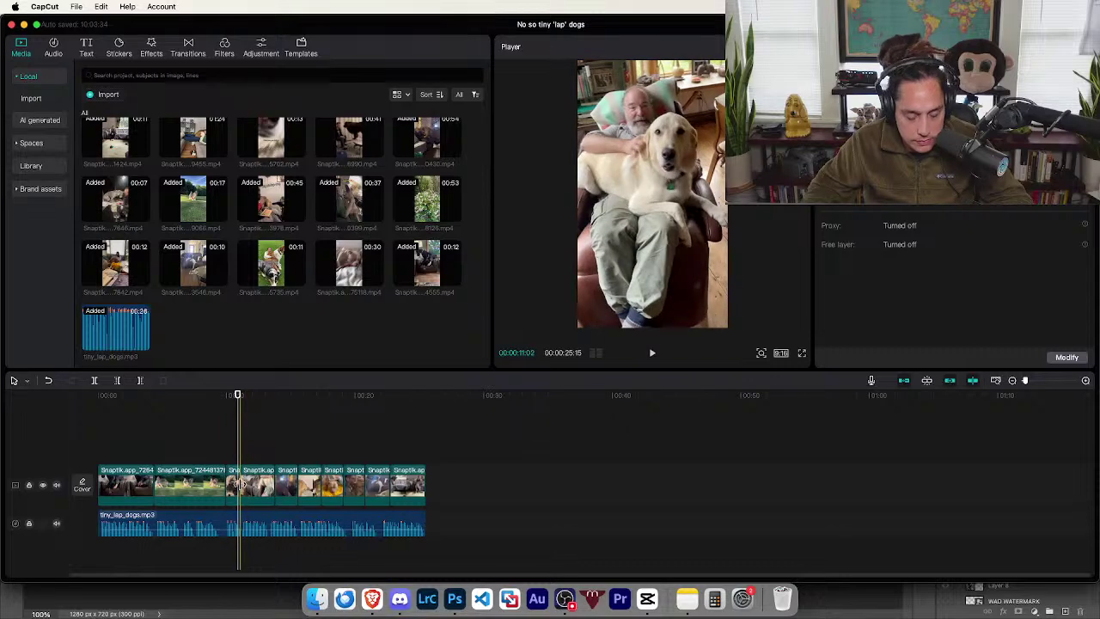
{"action": "scroll", "coordinate": [240, 484], "scroll_direction": "up", "scroll_amount": 5}
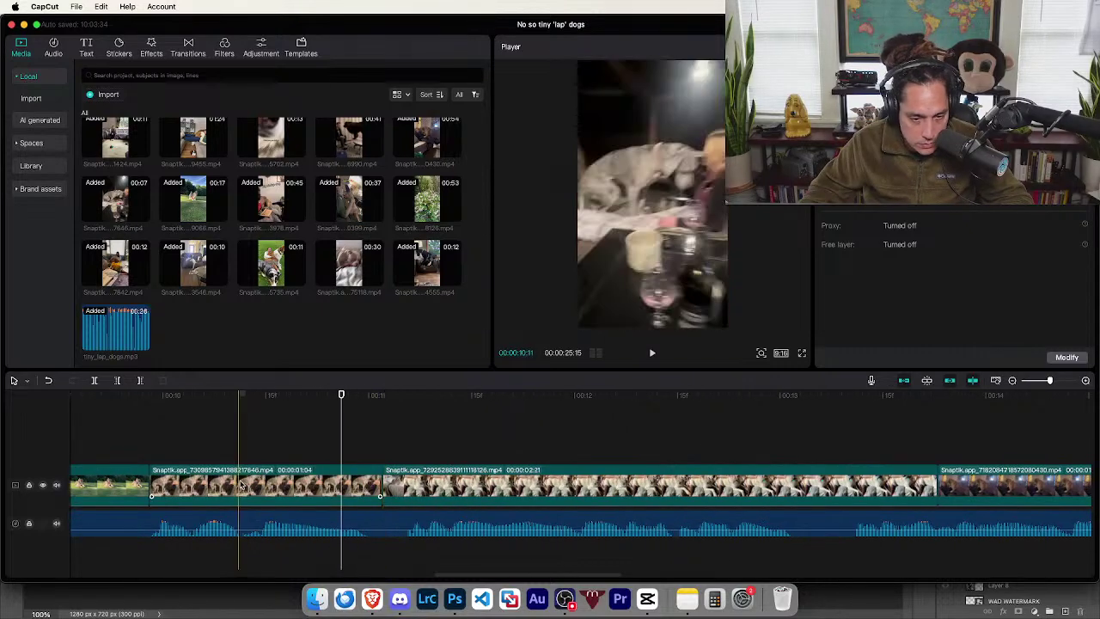
{"action": "left_click_drag", "start_coordinate": [380, 485], "coordinate": [341, 487]}
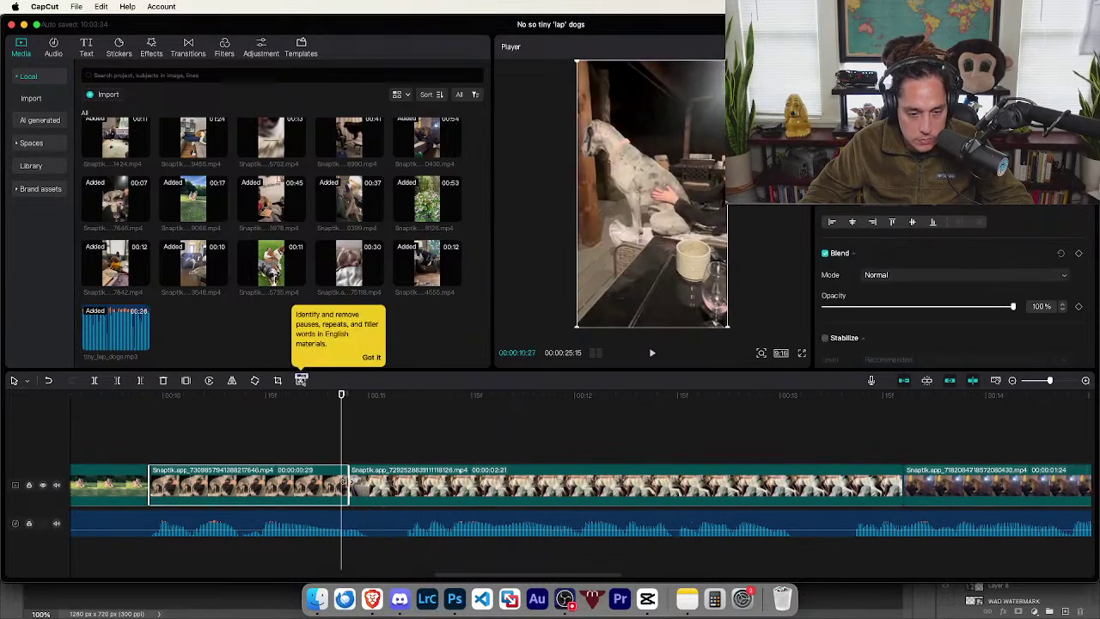
- Review the following clips and crop off the top of the one near 19 seconds to remove its heart emoji
{"action": "scroll", "coordinate": [71, 392], "scroll_direction": "left", "scroll_amount": 3}
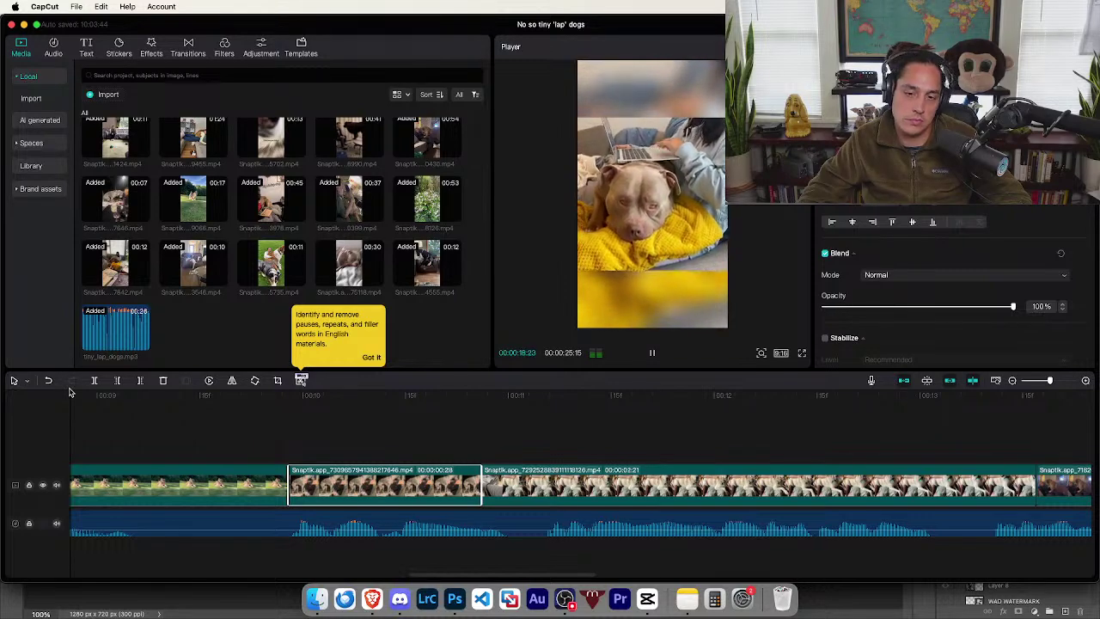
{"action": "key", "text": "space"}
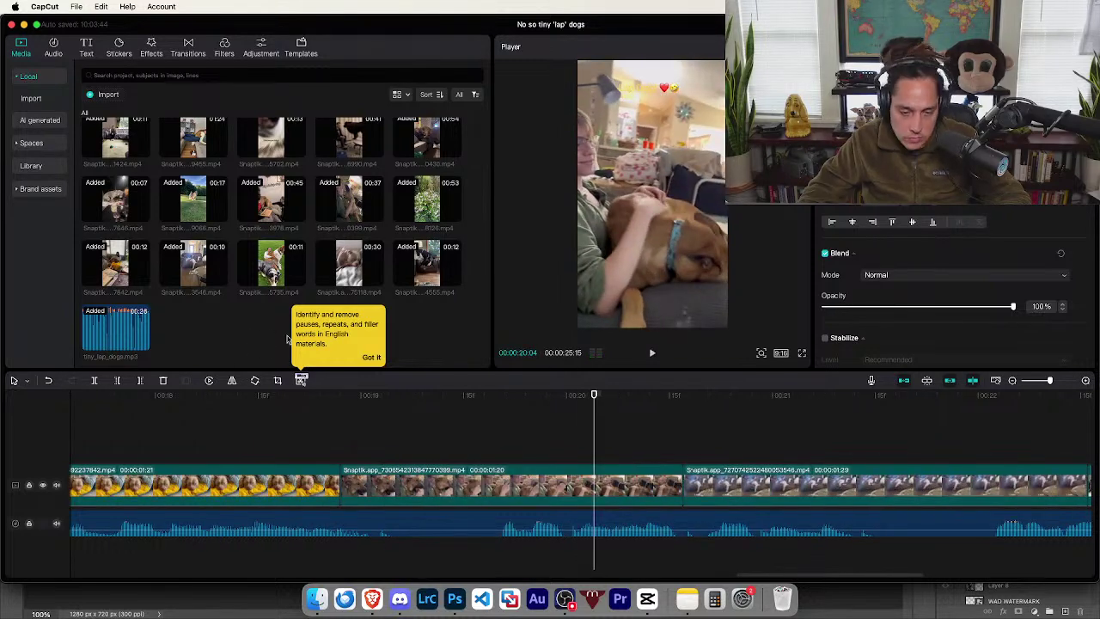
{"action": "left_click", "coordinate": [535, 494]}
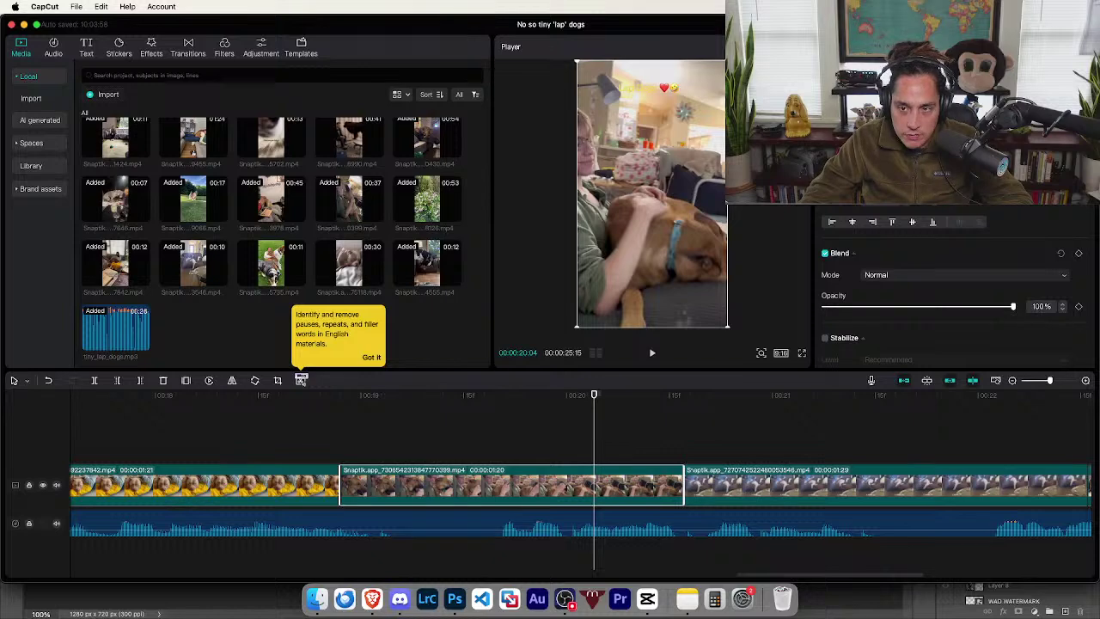
{"action": "left_click", "coordinate": [275, 381]}
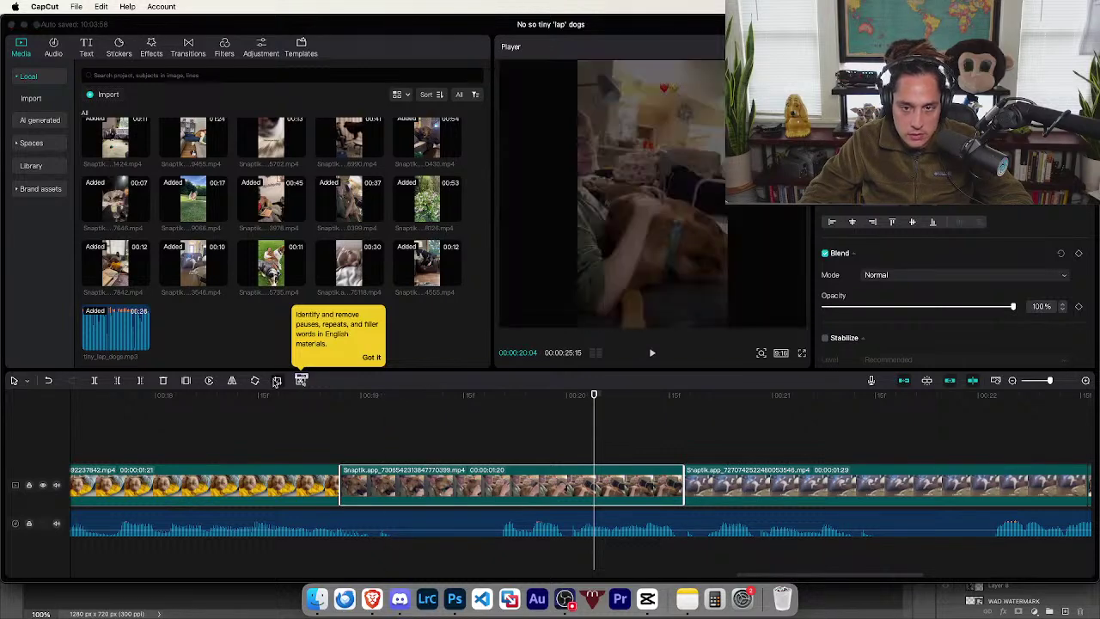
{"action": "left_click_drag", "start_coordinate": [539, 167], "coordinate": [555, 209]}
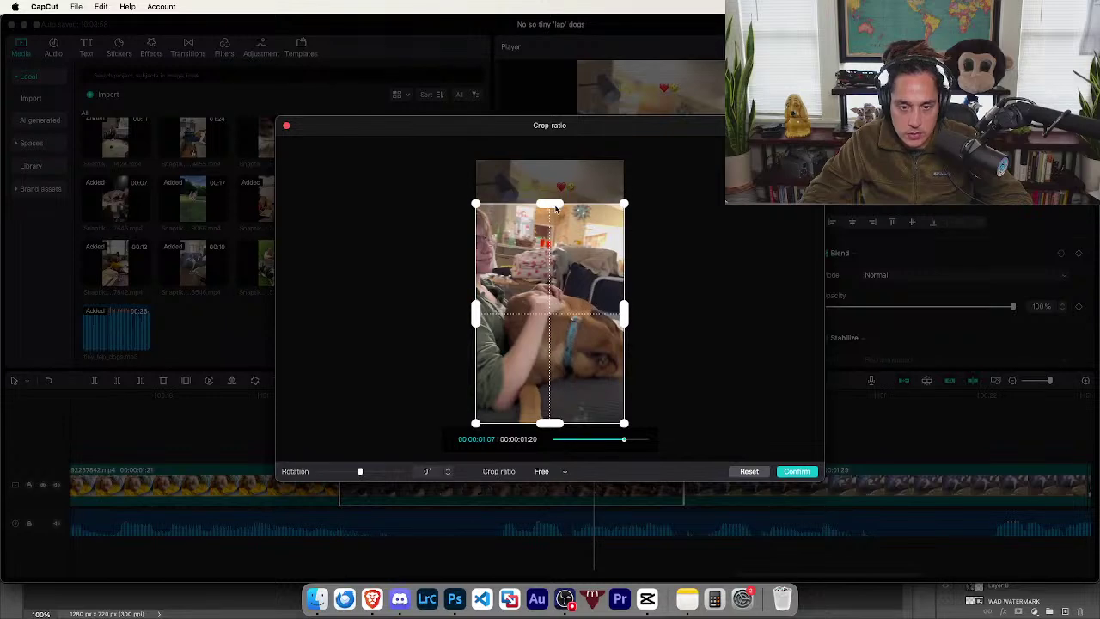
{"action": "left_click", "coordinate": [796, 471]}
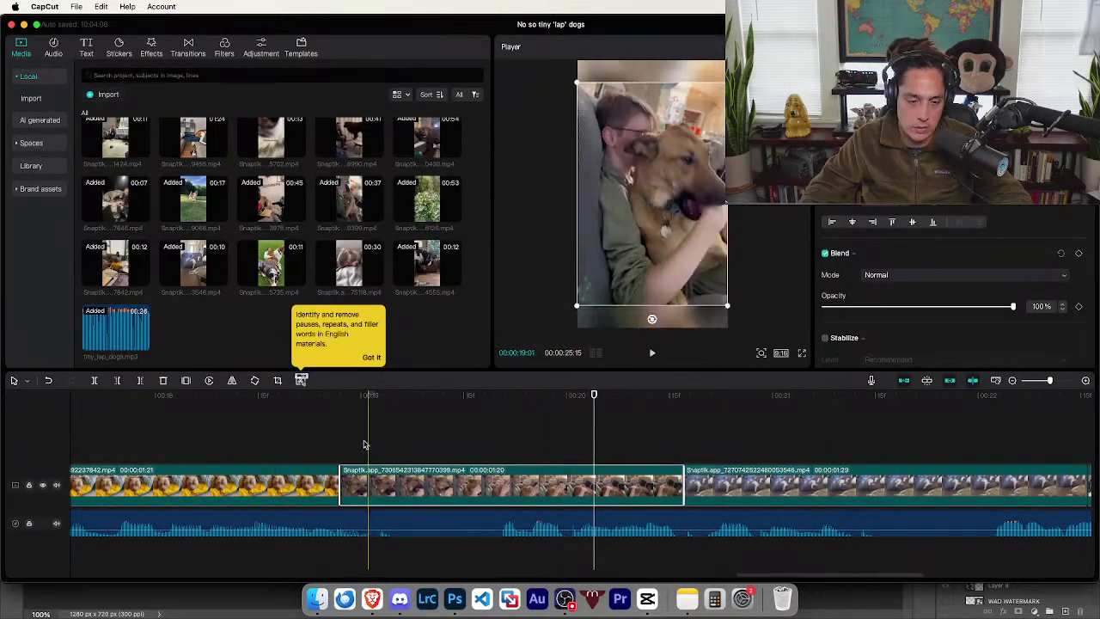
- Play the whole video from the start and extend the last clip to the end of the narration
{"action": "scroll", "coordinate": [396, 395], "scroll_direction": "down", "scroll_amount": 10}
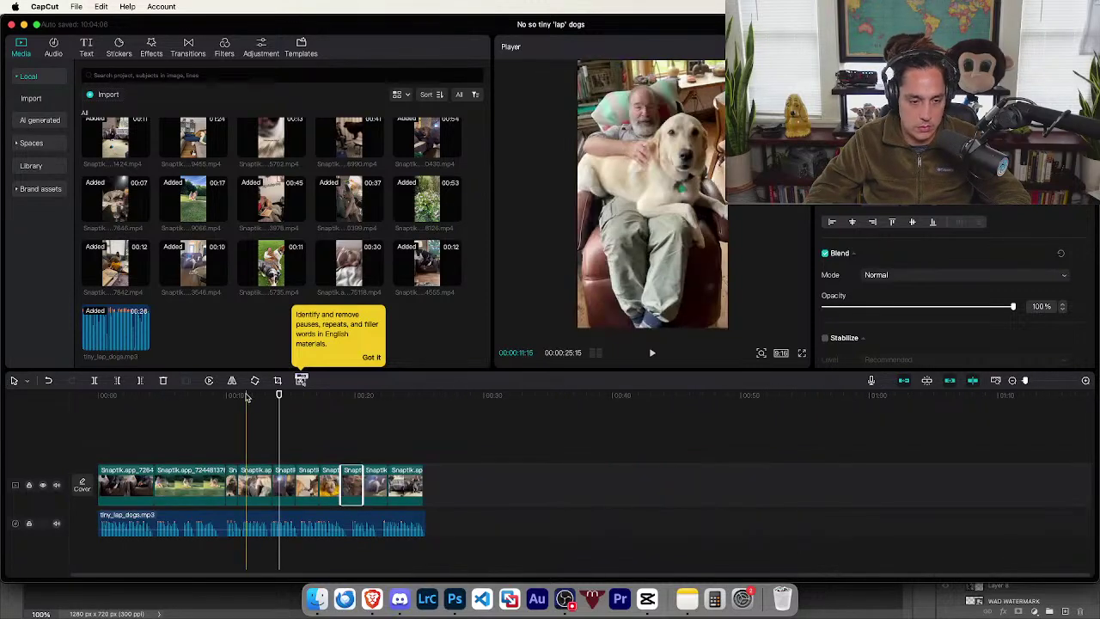
{"action": "key", "text": "Home"}
{"action": "key", "text": "space"}
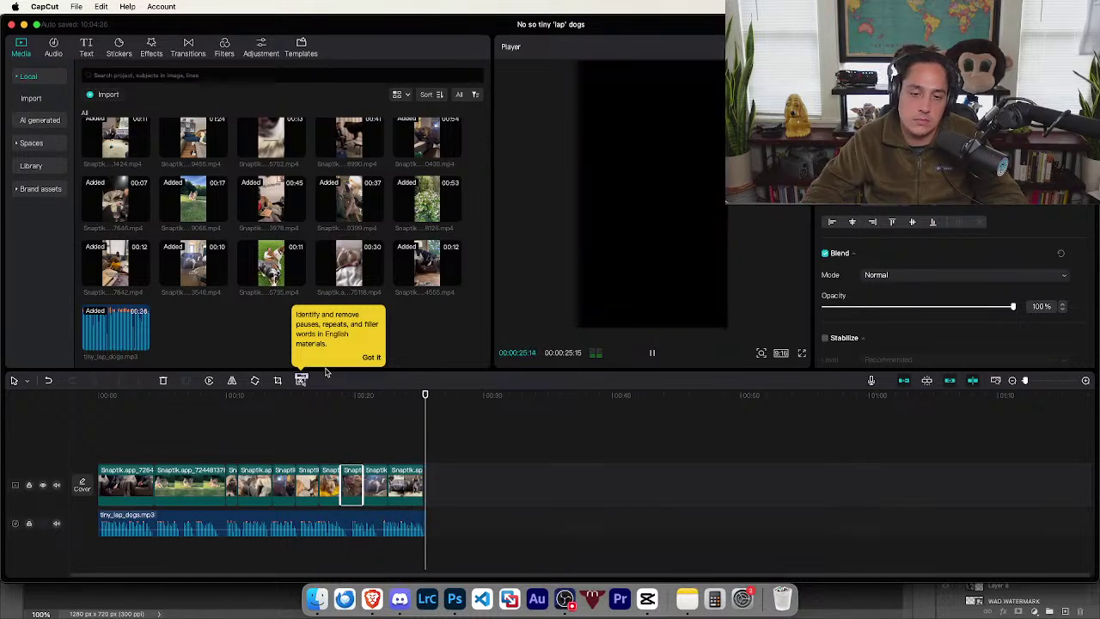
{"action": "left_click", "coordinate": [414, 478]}
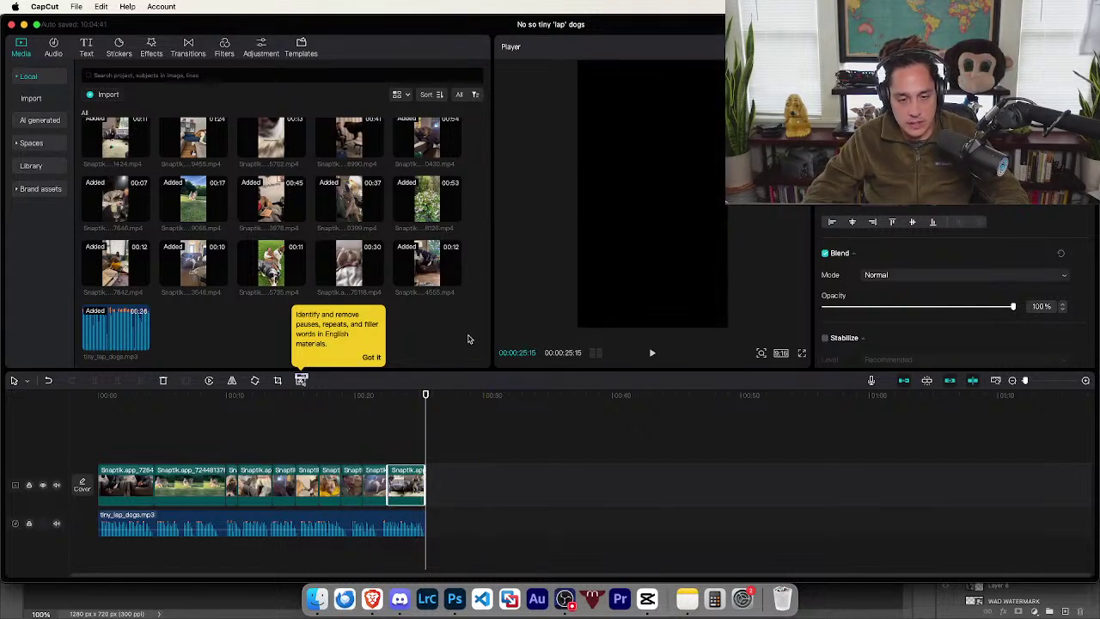
{"action": "left_click", "coordinate": [486, 430]}
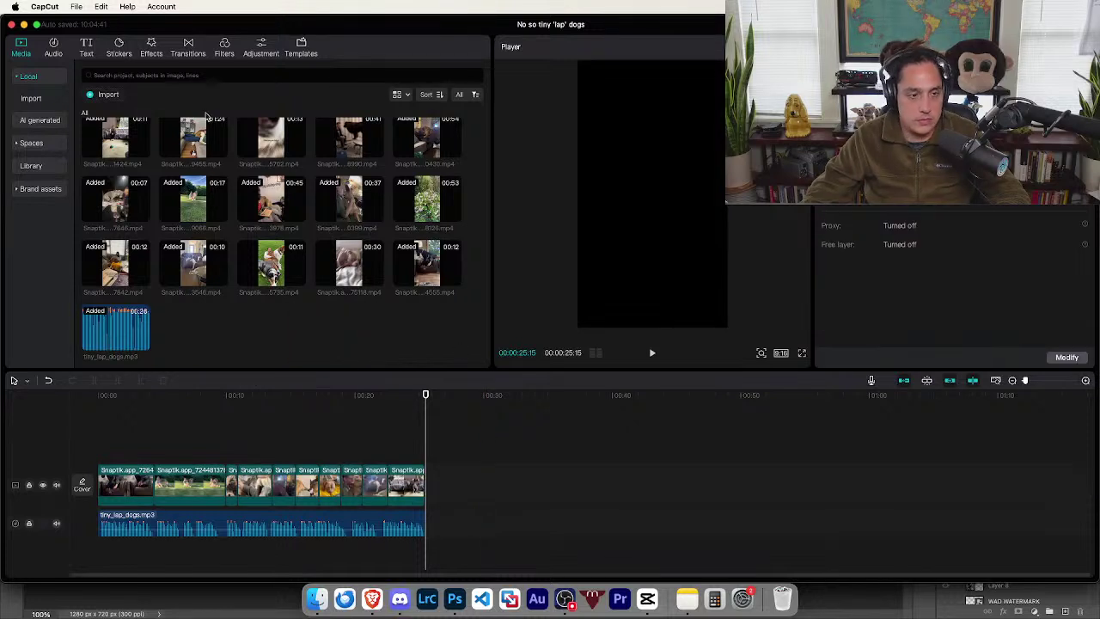
- Open the audio library's list of trending music
{"action": "left_click", "coordinate": [84, 53]}
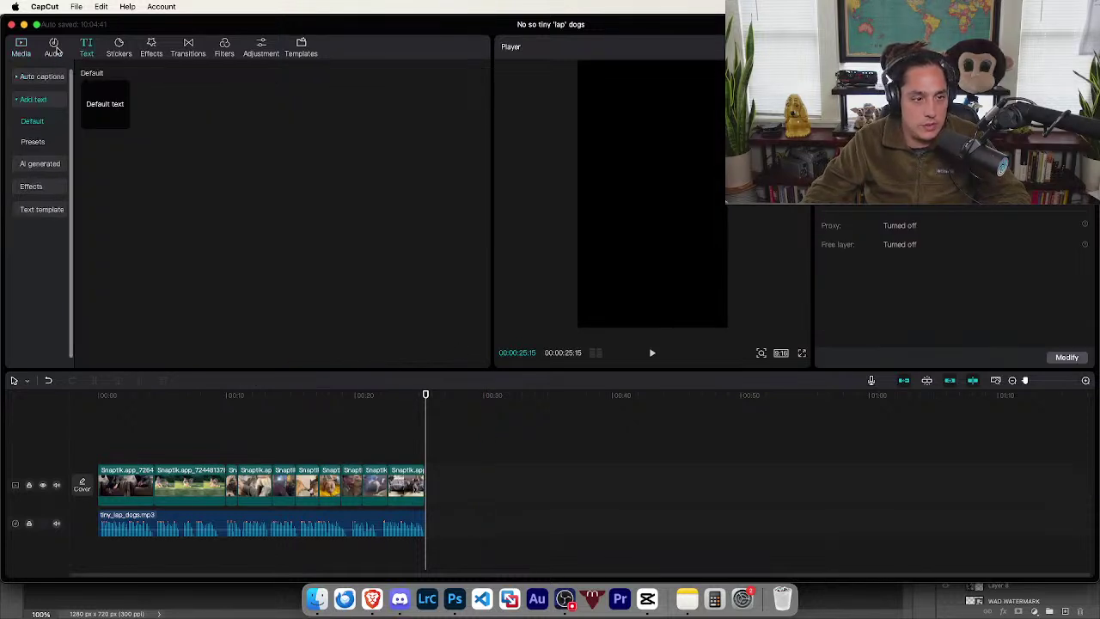
{"action": "left_click", "coordinate": [54, 51]}
{"action": "left_click", "coordinate": [22, 51]}
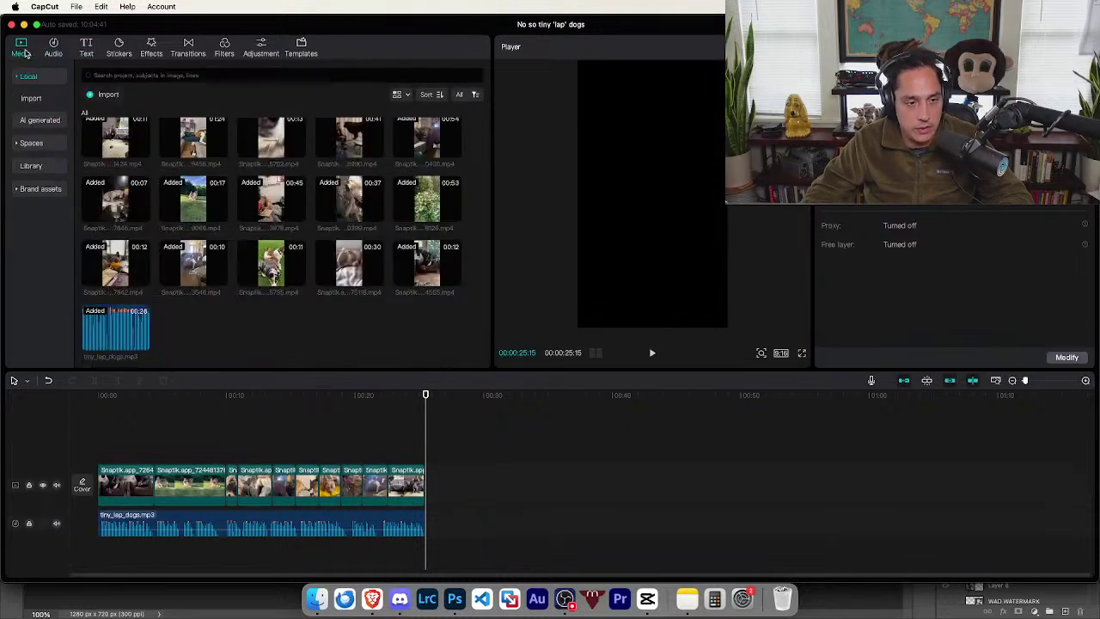
{"action": "left_click", "coordinate": [82, 49]}
{"action": "left_click", "coordinate": [53, 51]}
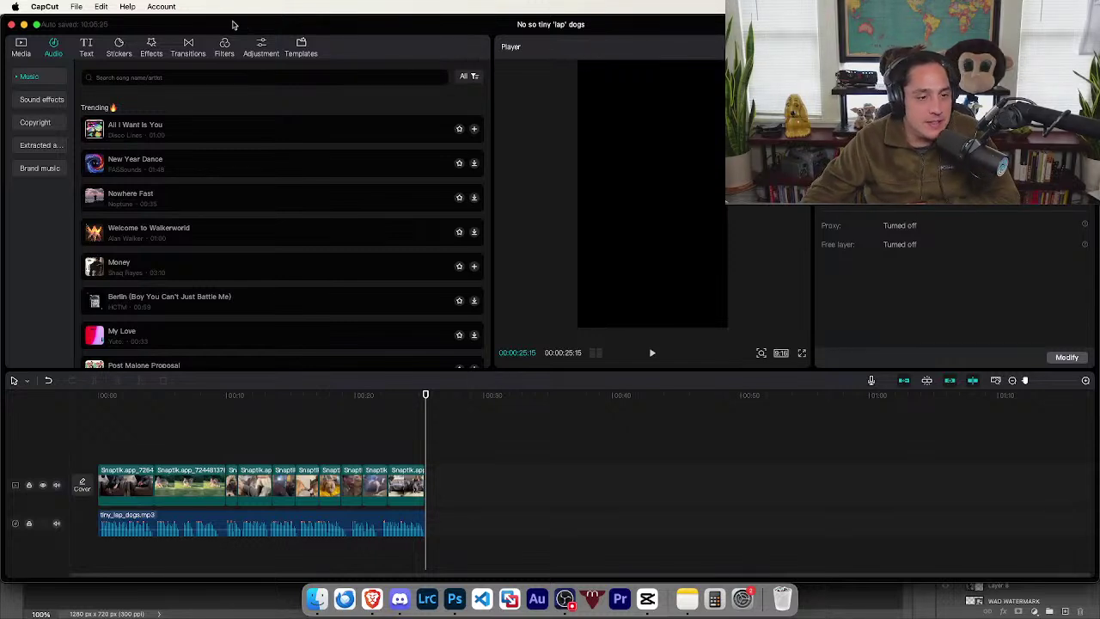
- Generate automatic captions in English for the video's narration
{"action": "left_click", "coordinate": [86, 46]}
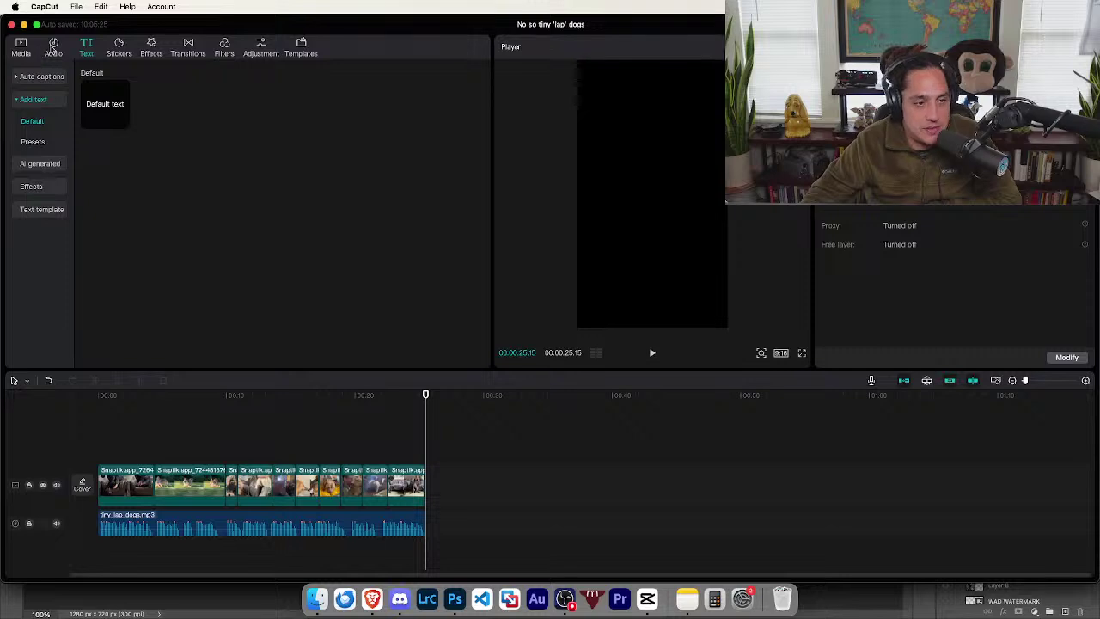
{"action": "left_click", "coordinate": [51, 48]}
{"action": "left_click", "coordinate": [19, 48]}
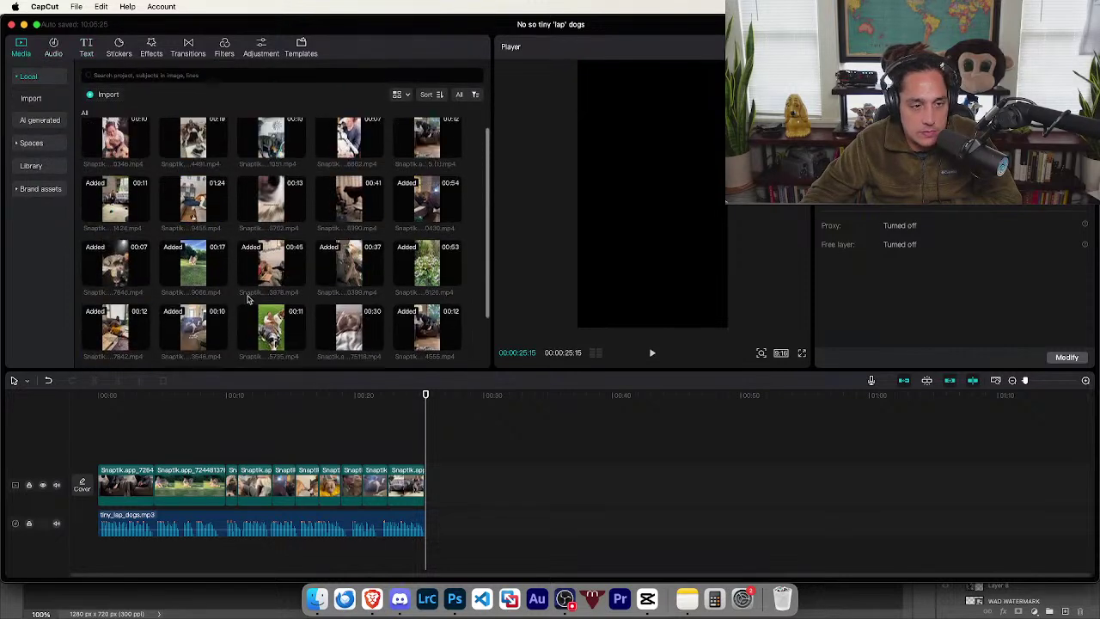
{"action": "left_click", "coordinate": [54, 47]}
{"action": "left_click", "coordinate": [86, 49]}
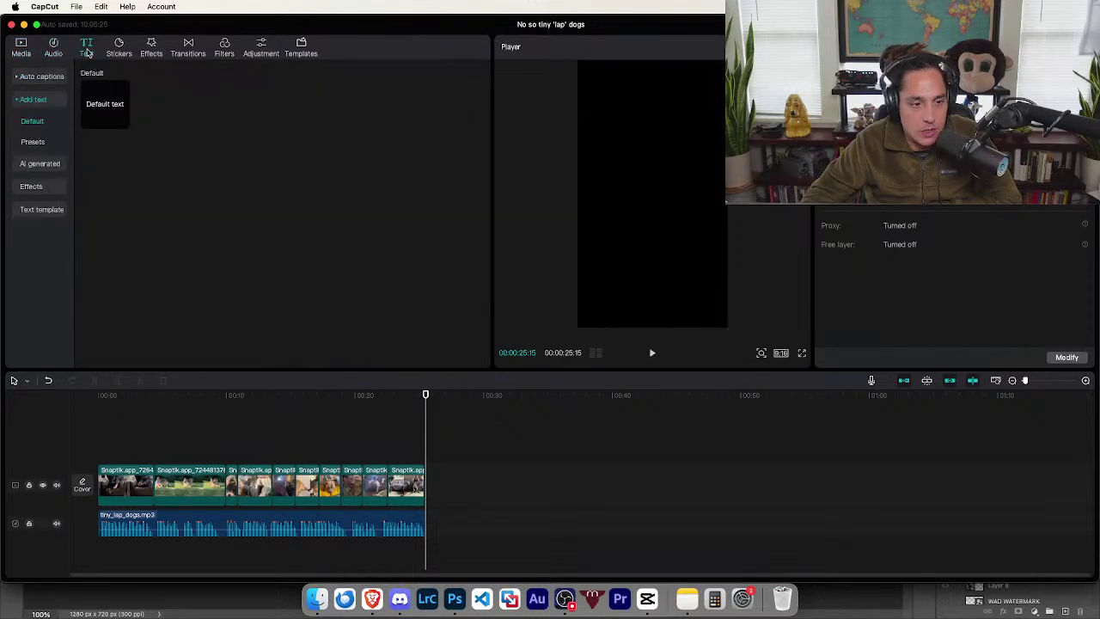
{"action": "left_click", "coordinate": [39, 79]}
{"action": "left_click", "coordinate": [280, 230]}
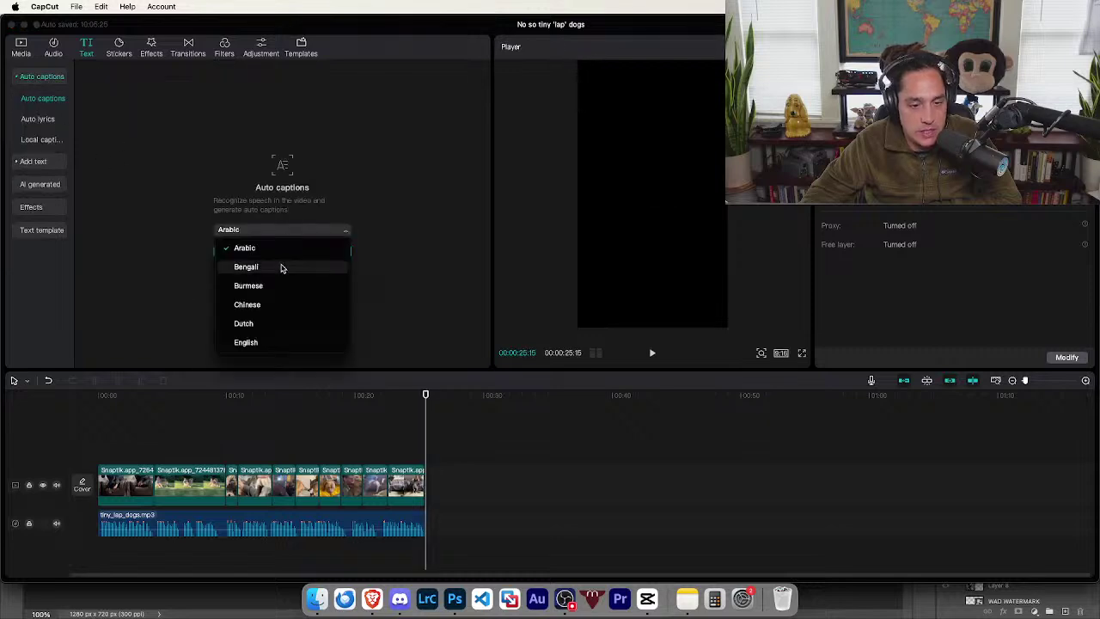
{"action": "left_click", "coordinate": [273, 344]}
{"action": "left_click", "coordinate": [277, 253]}
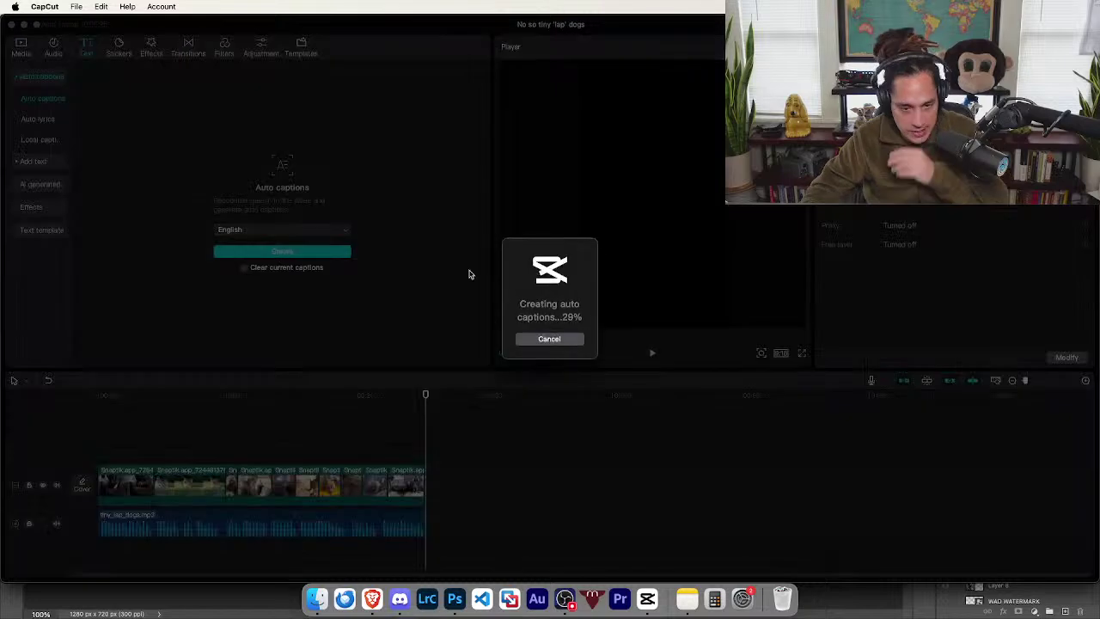
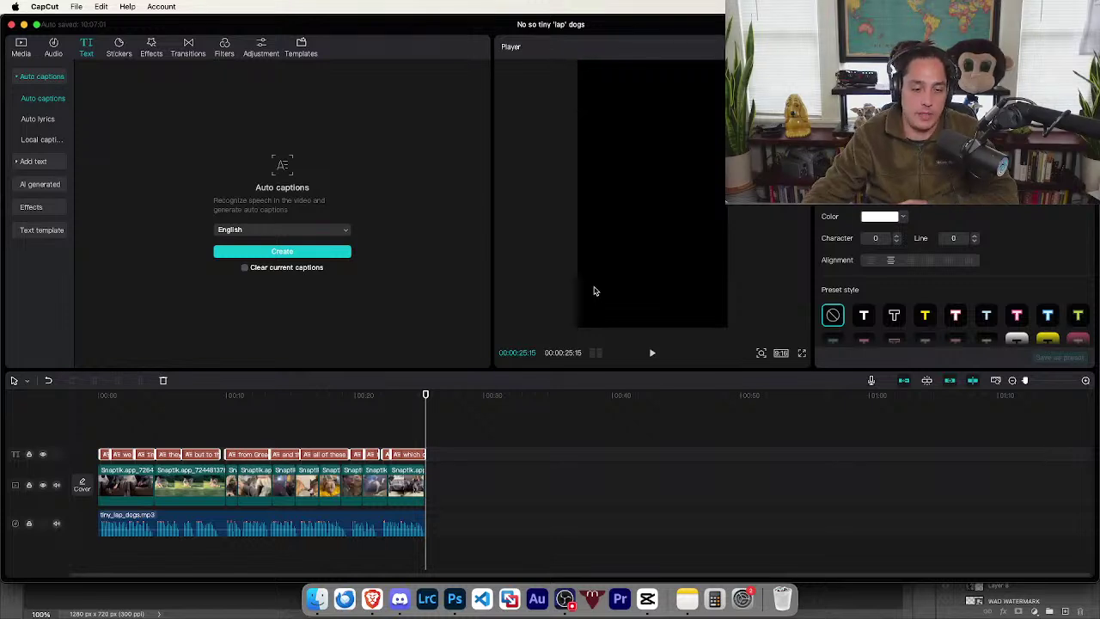
- Preview the captions near 20 seconds and apply the bold white template that shows one word at a time
{"action": "left_click", "coordinate": [360, 421]}
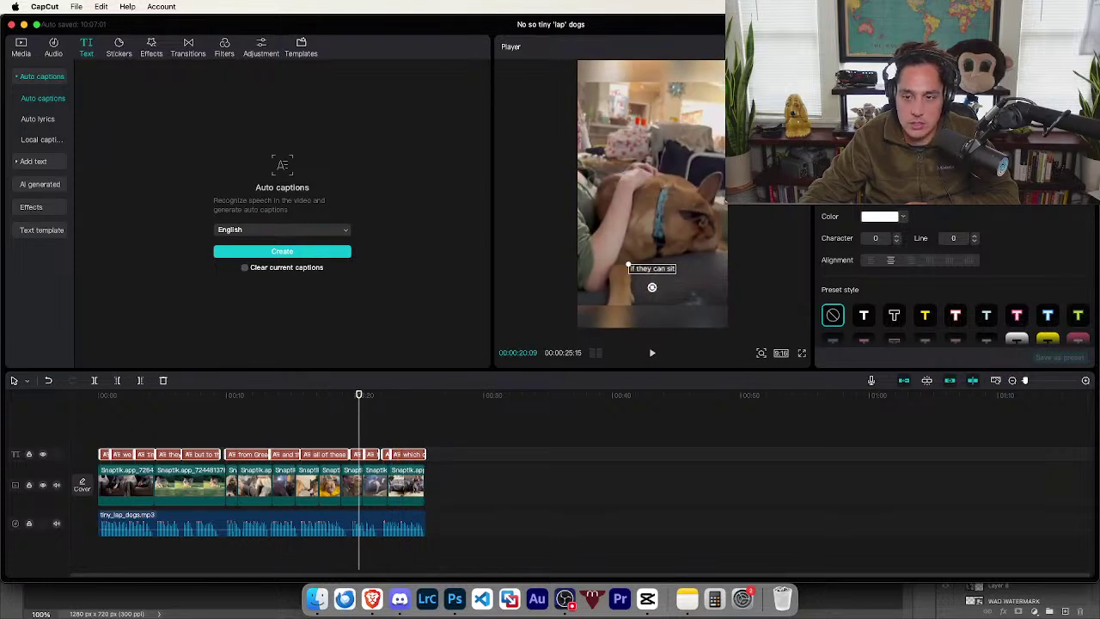
{"action": "left_click", "coordinate": [629, 266]}
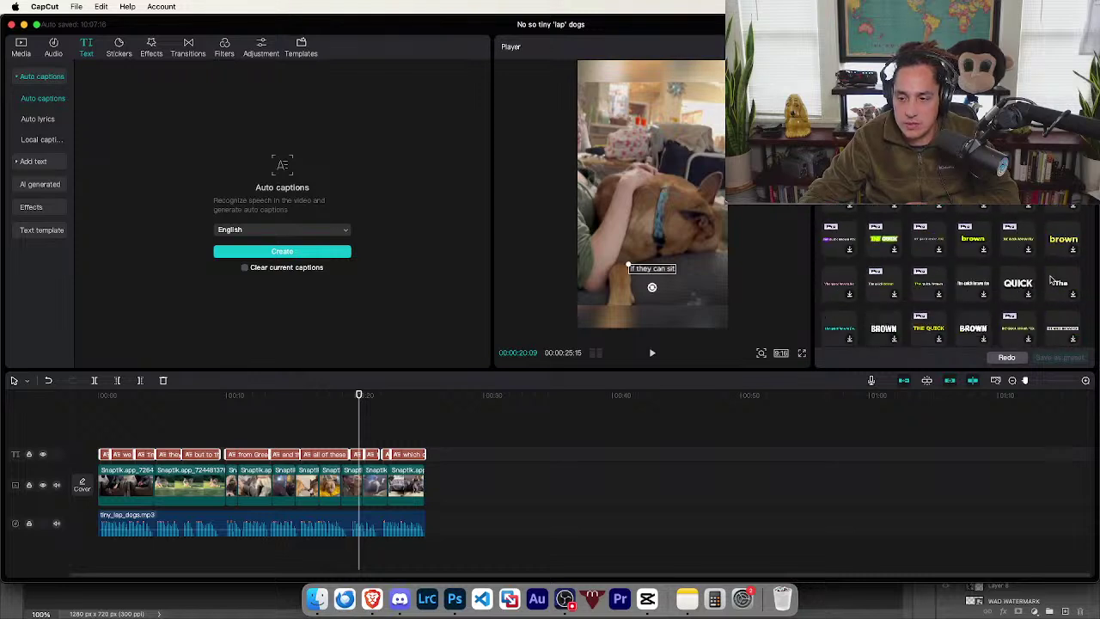
{"action": "left_click", "coordinate": [1052, 282]}
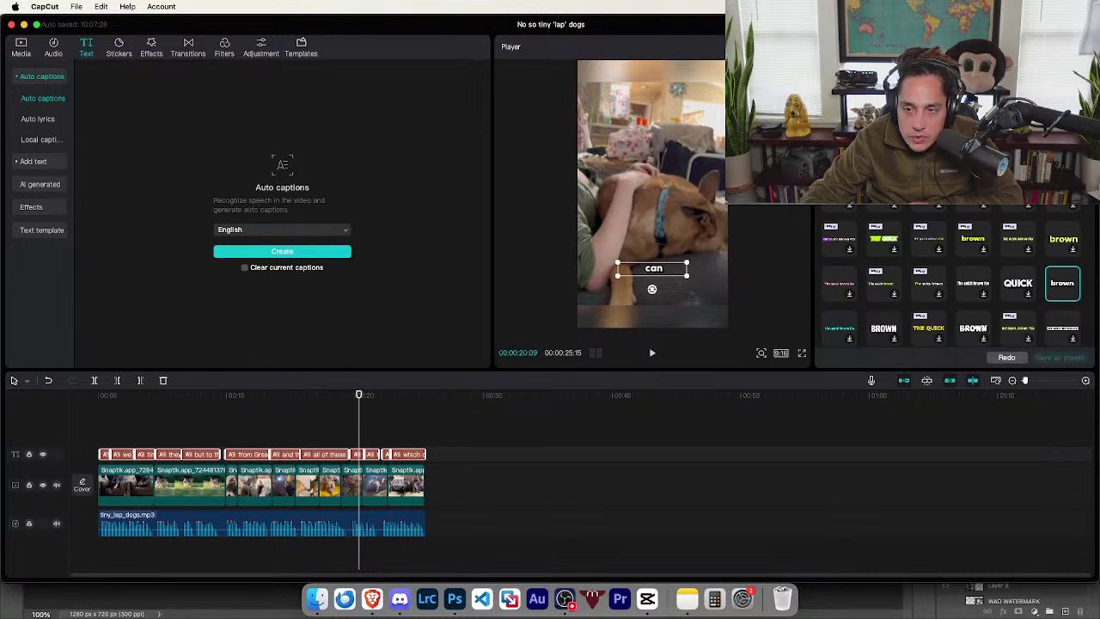
{"action": "scroll", "coordinate": [951, 275], "scroll_direction": "down", "scroll_amount": 3}
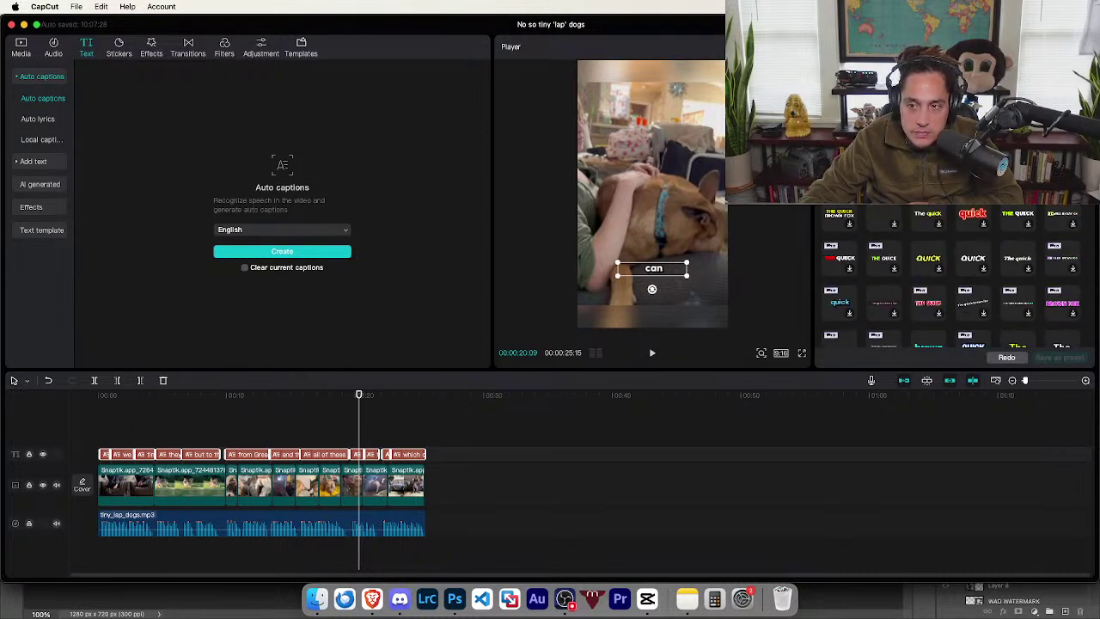
{"action": "scroll", "coordinate": [952, 275], "scroll_direction": "up", "scroll_amount": 3}
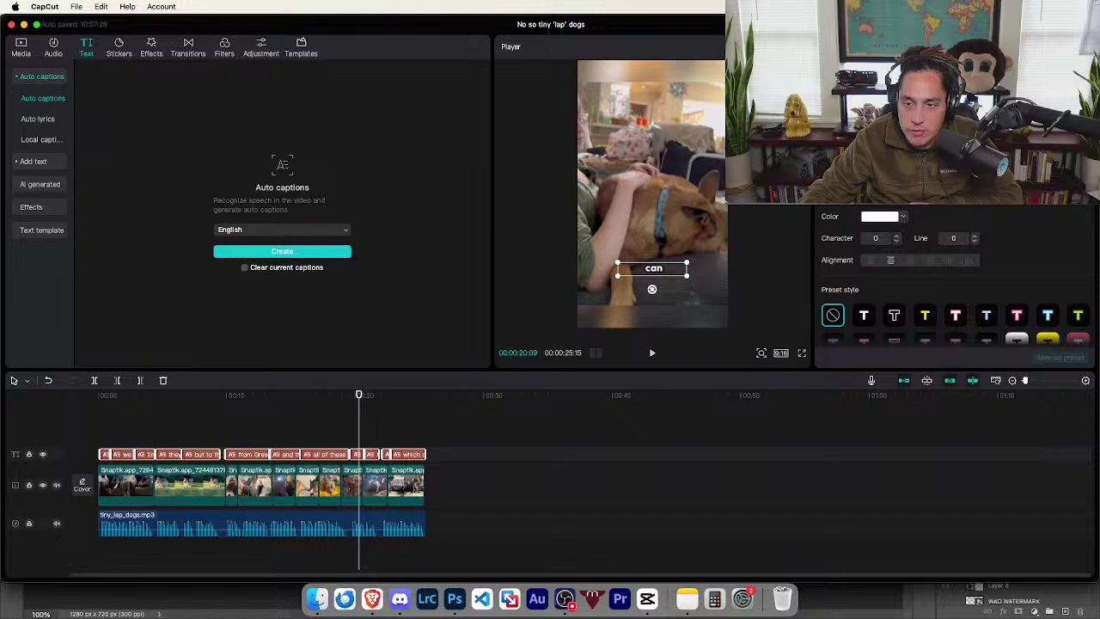
- Browse the font list for the captions and set their font to the bold Montserrat
{"action": "left_click", "coordinate": [913, 199]}
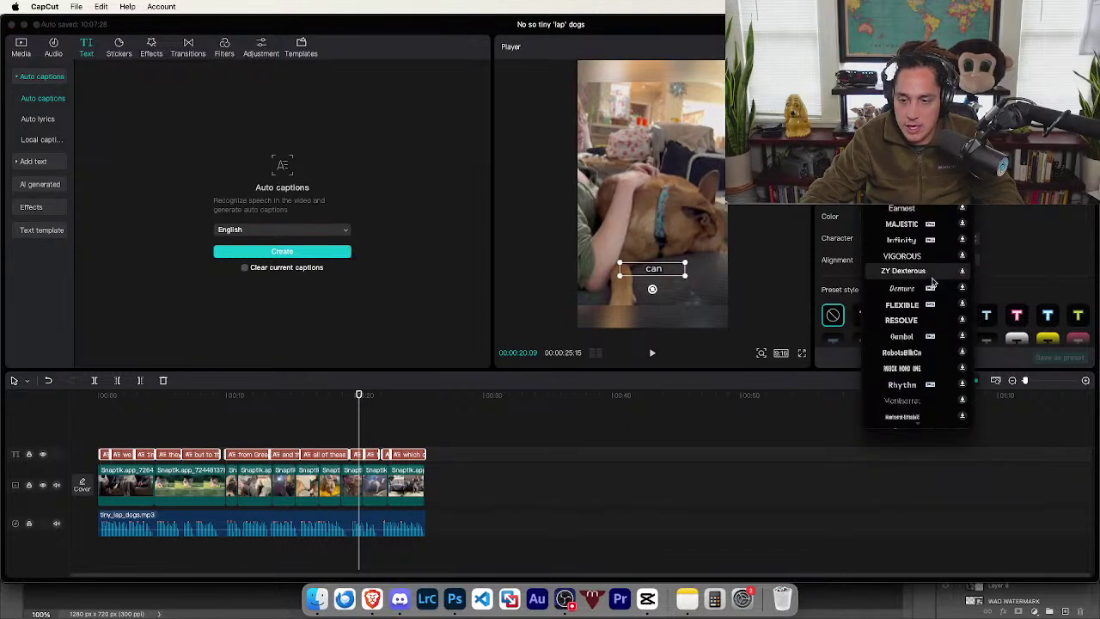
{"action": "scroll", "coordinate": [933, 284], "scroll_direction": "down", "scroll_amount": 15}
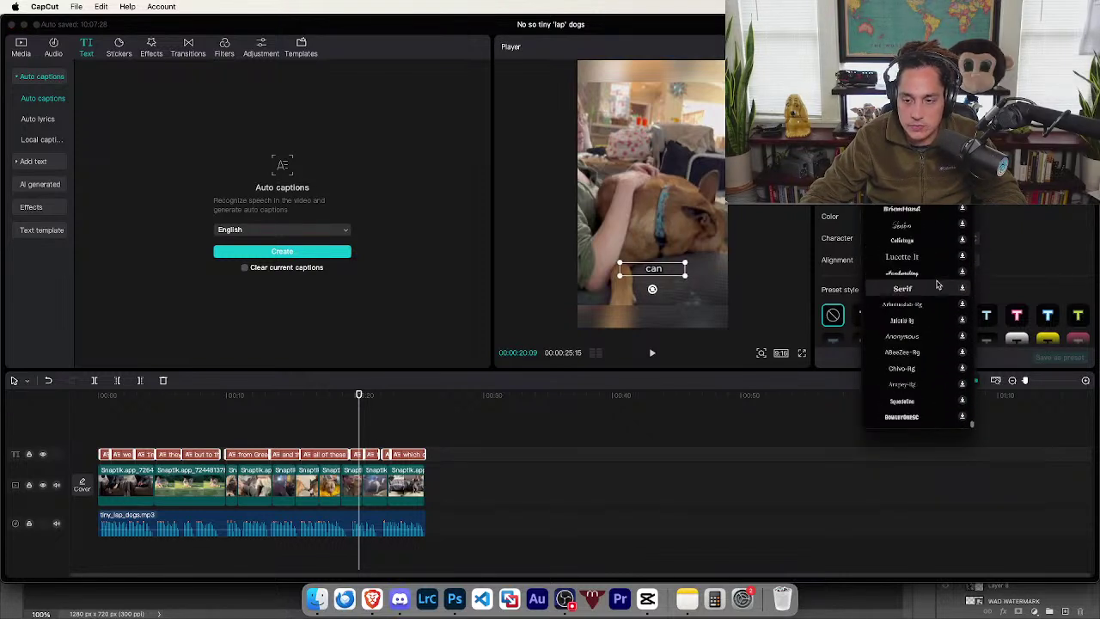
{"action": "scroll", "coordinate": [938, 267], "scroll_direction": "up", "scroll_amount": 5}
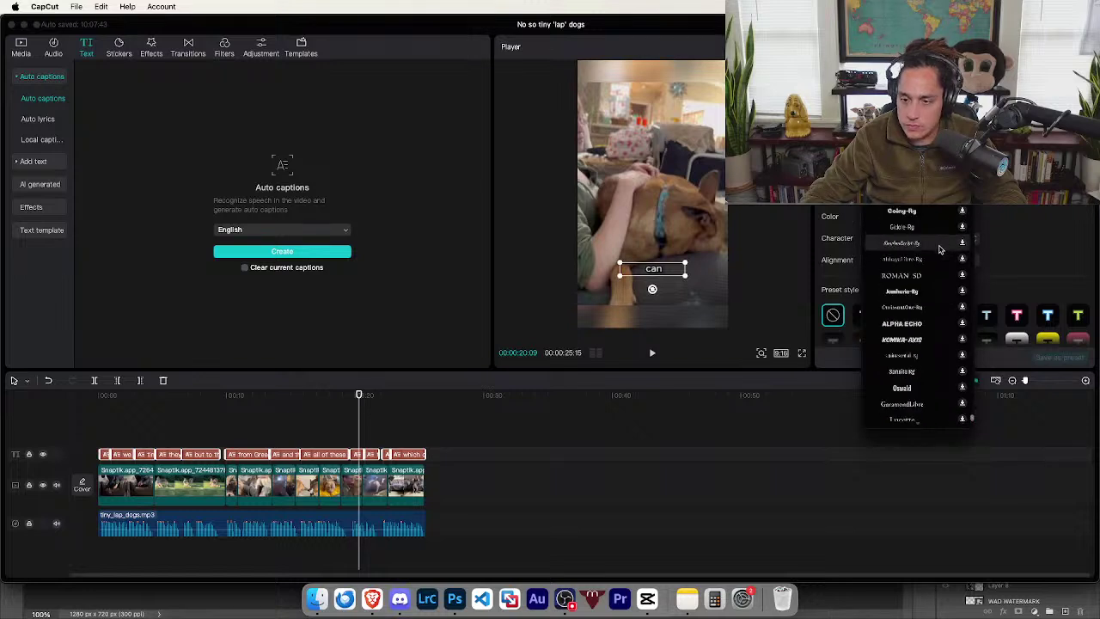
{"action": "scroll", "coordinate": [940, 249], "scroll_direction": "up", "scroll_amount": 3}
{"action": "scroll", "coordinate": [939, 256], "scroll_direction": "up", "scroll_amount": 4}
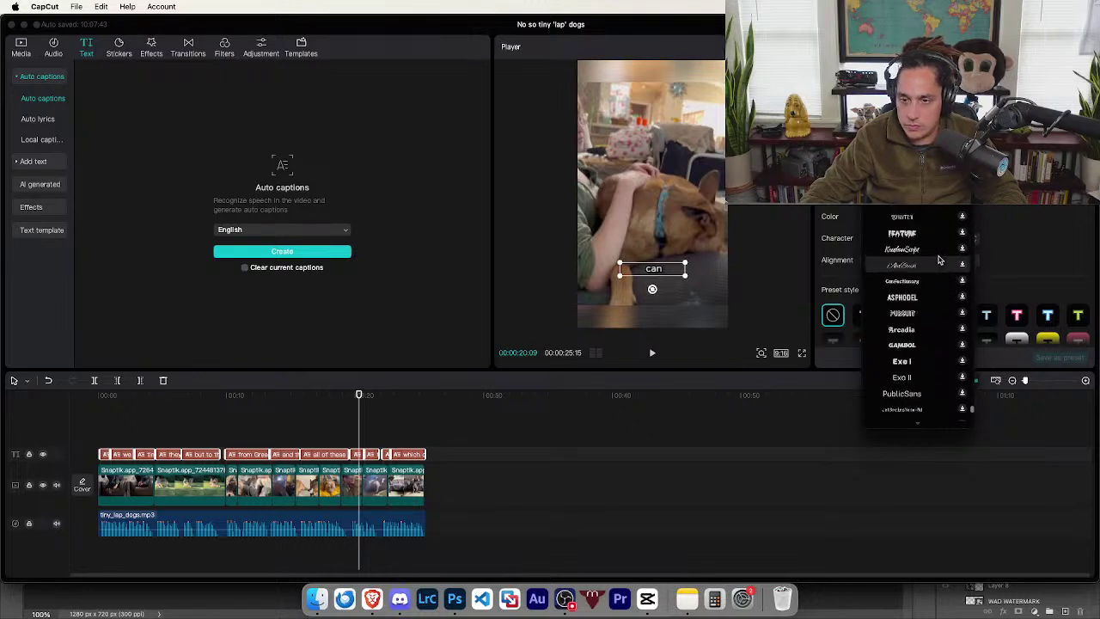
{"action": "scroll", "coordinate": [938, 262], "scroll_direction": "up", "scroll_amount": 5}
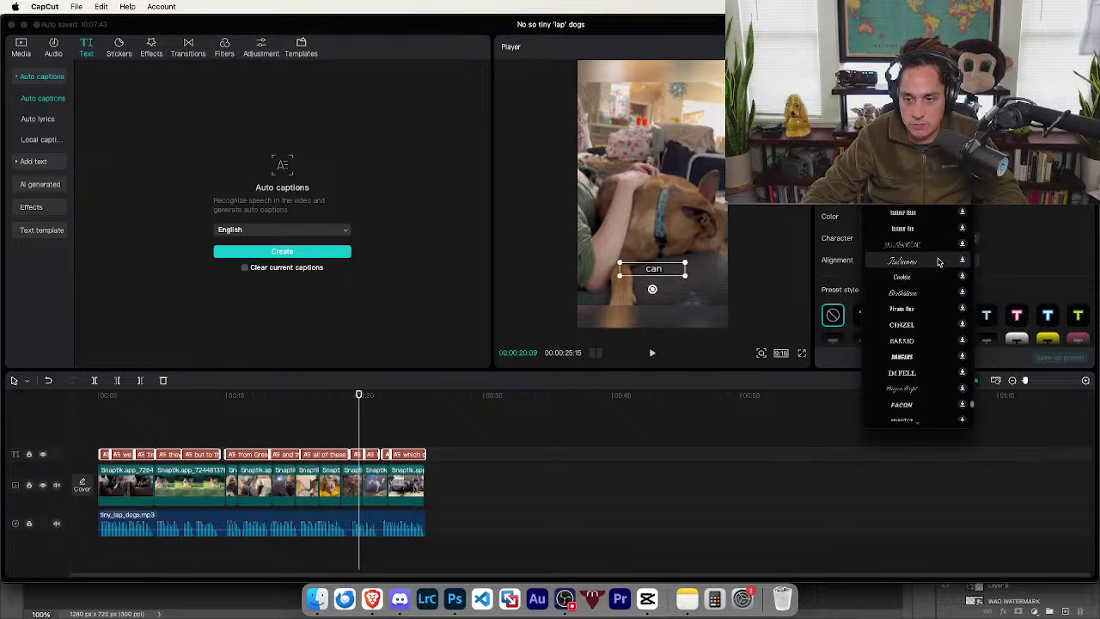
{"action": "scroll", "coordinate": [939, 262], "scroll_direction": "down", "scroll_amount": 1}
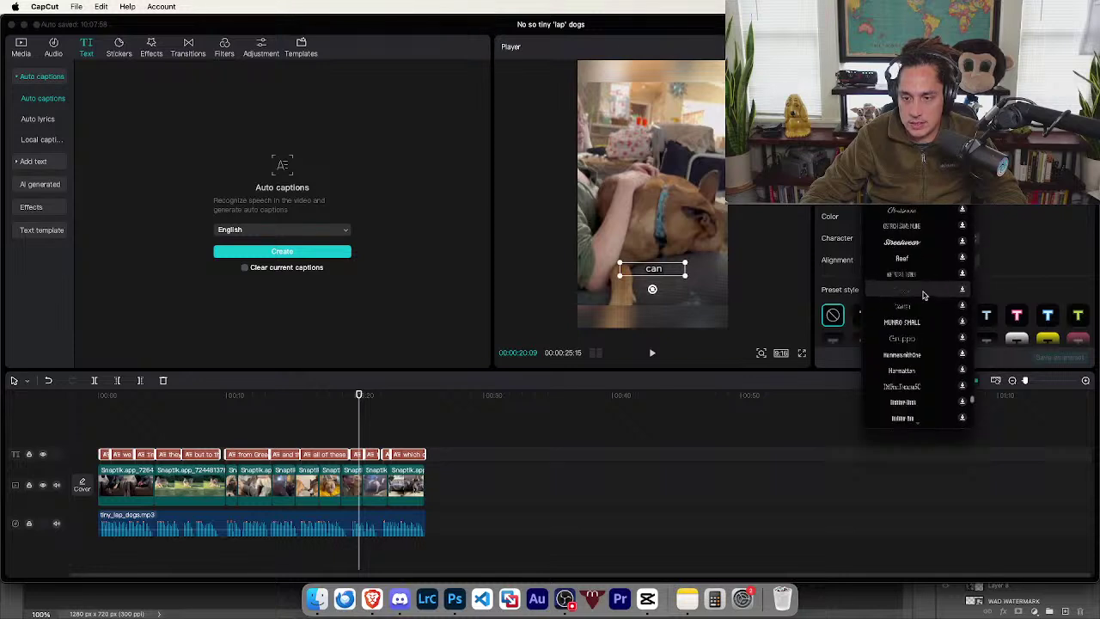
{"action": "scroll", "coordinate": [924, 295], "scroll_direction": "up", "scroll_amount": 3}
{"action": "scroll", "coordinate": [924, 296], "scroll_direction": "up", "scroll_amount": 3}
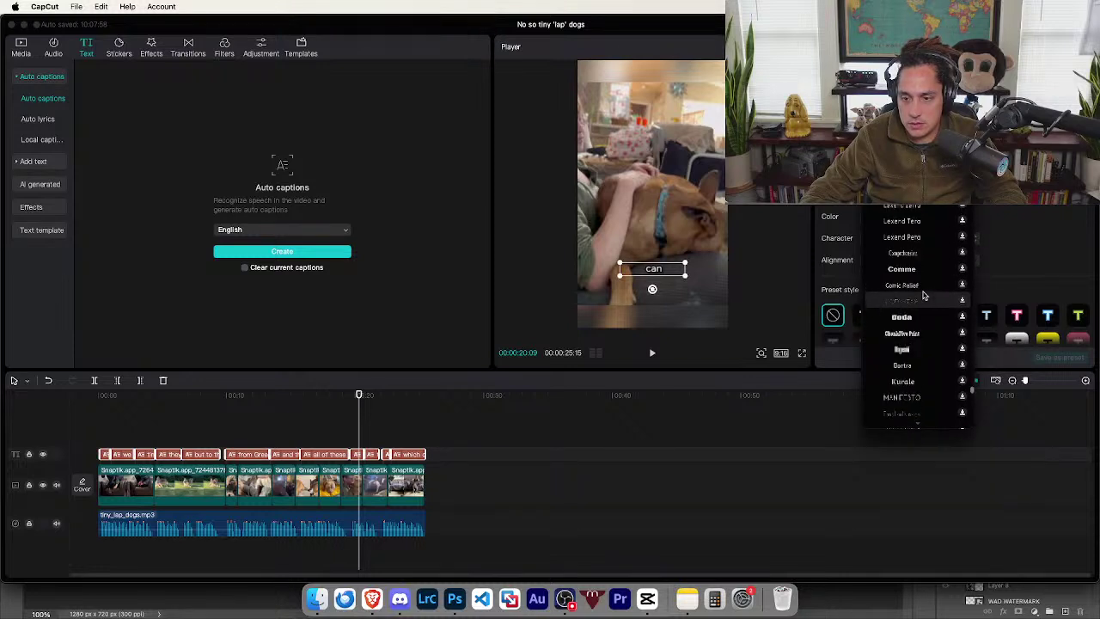
{"action": "scroll", "coordinate": [924, 296], "scroll_direction": "up", "scroll_amount": 10}
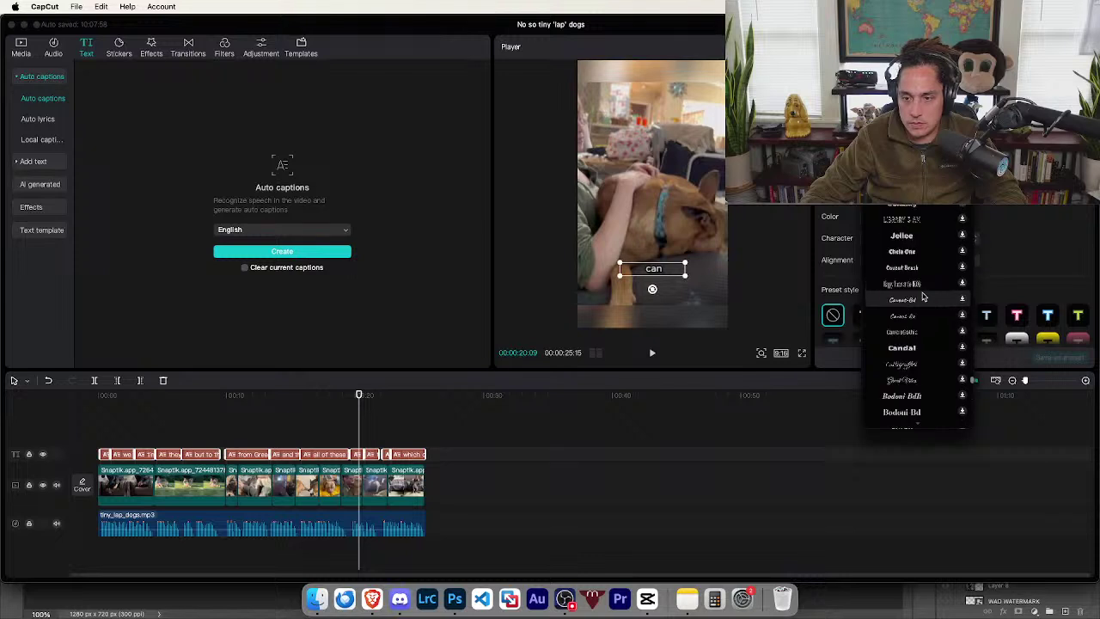
{"action": "scroll", "coordinate": [925, 297], "scroll_direction": "up", "scroll_amount": 10}
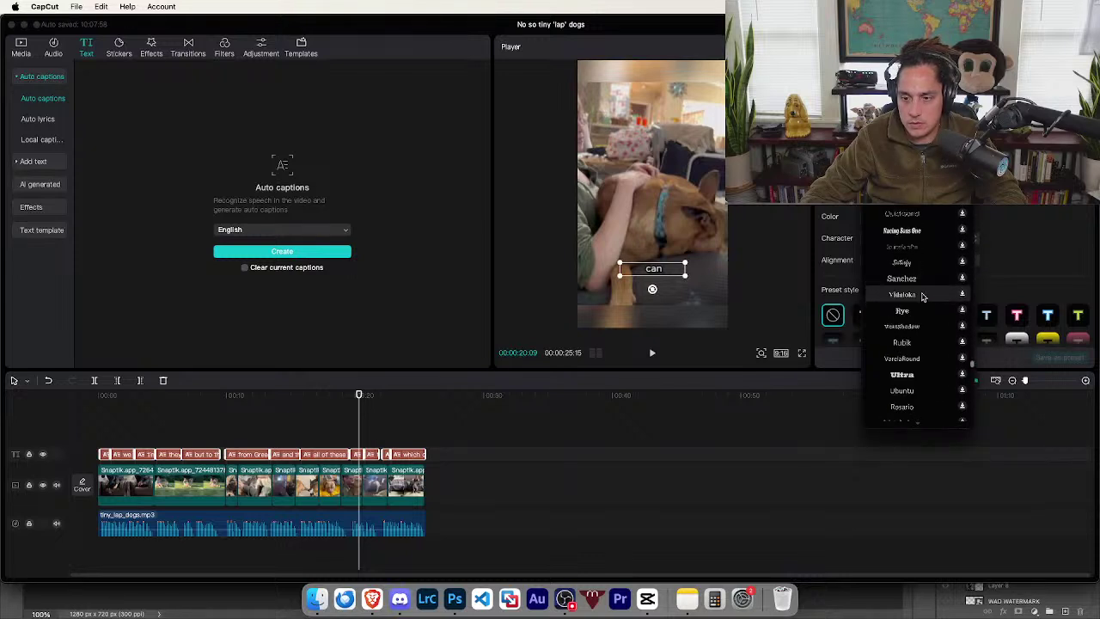
{"action": "scroll", "coordinate": [922, 297], "scroll_direction": "up", "scroll_amount": 8}
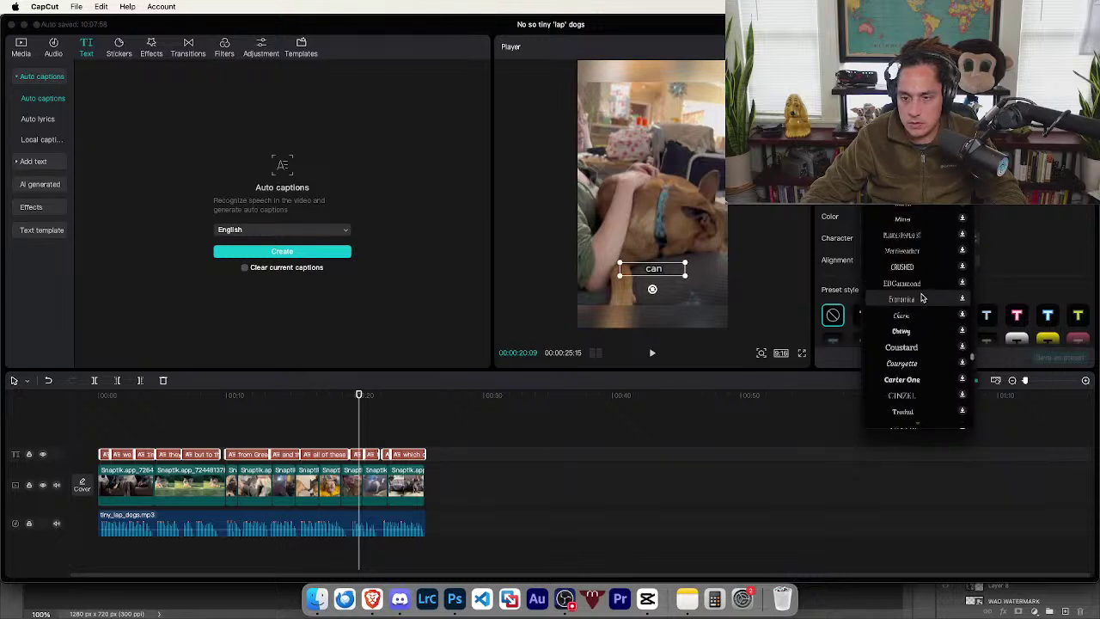
{"action": "scroll", "coordinate": [922, 297], "scroll_direction": "down", "scroll_amount": 2}
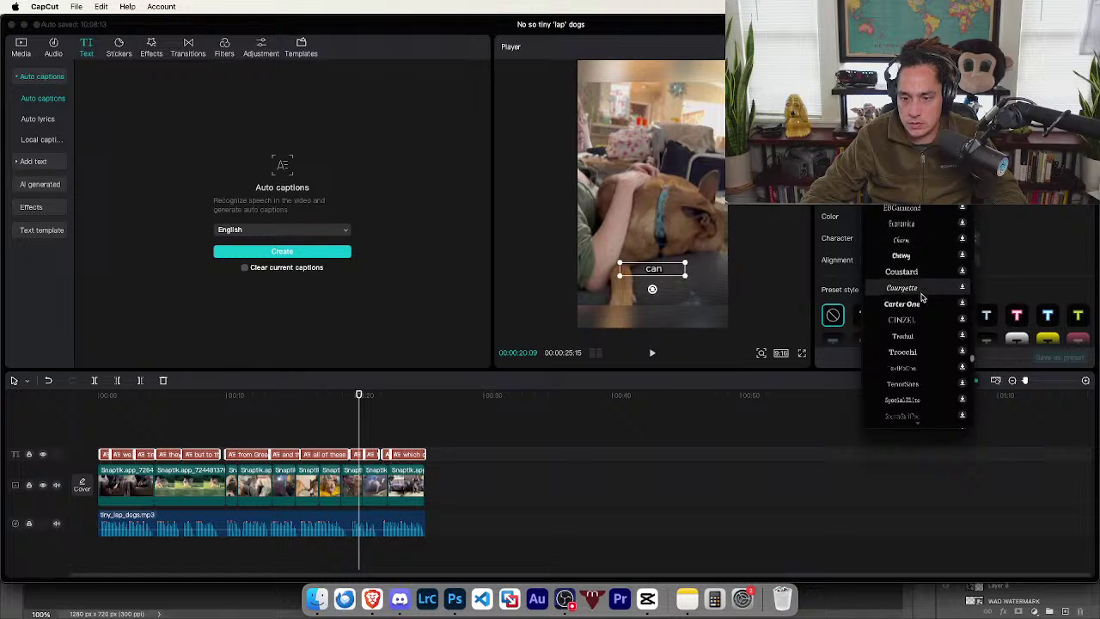
{"action": "scroll", "coordinate": [923, 298], "scroll_direction": "down", "scroll_amount": 3}
{"action": "scroll", "coordinate": [922, 297], "scroll_direction": "down", "scroll_amount": 10}
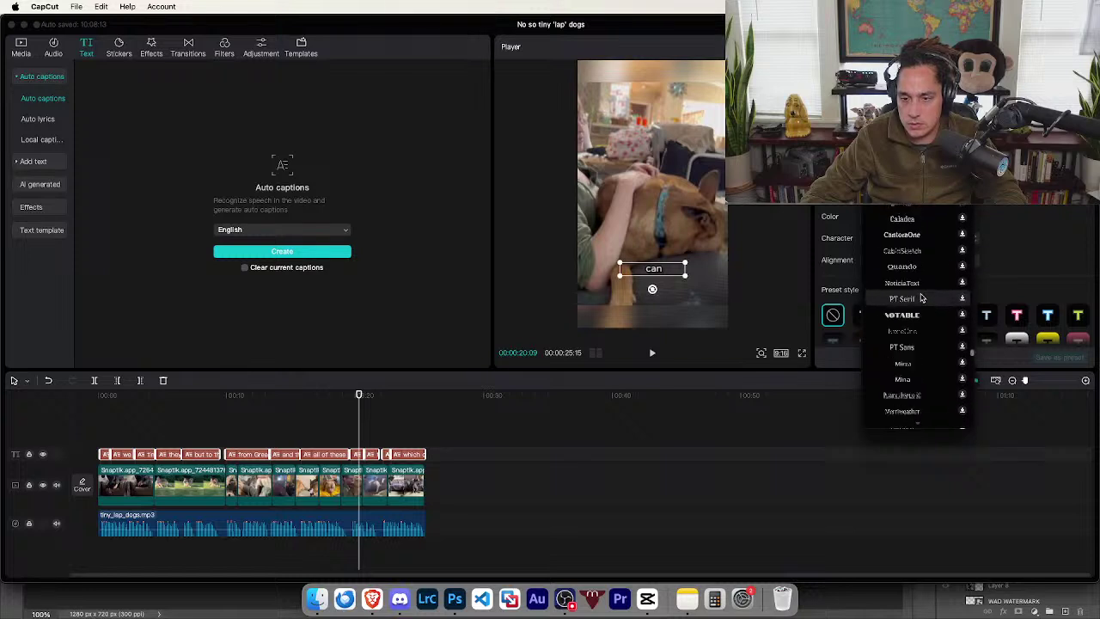
{"action": "scroll", "coordinate": [917, 316], "scroll_direction": "down", "scroll_amount": 5}
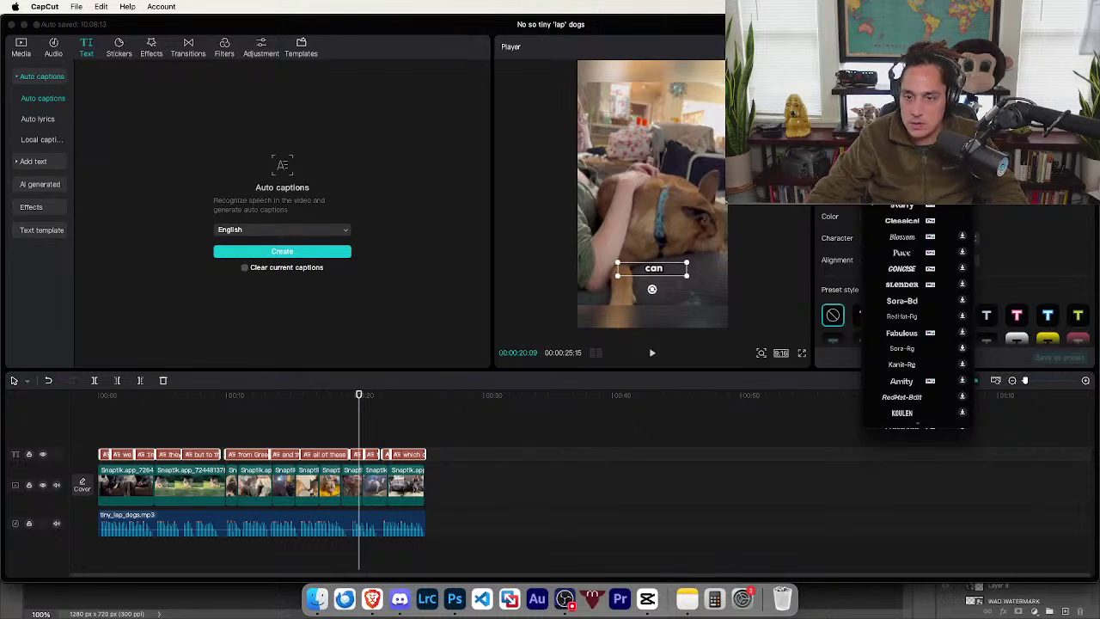
{"action": "scroll", "coordinate": [917, 316], "scroll_direction": "down", "scroll_amount": 10}
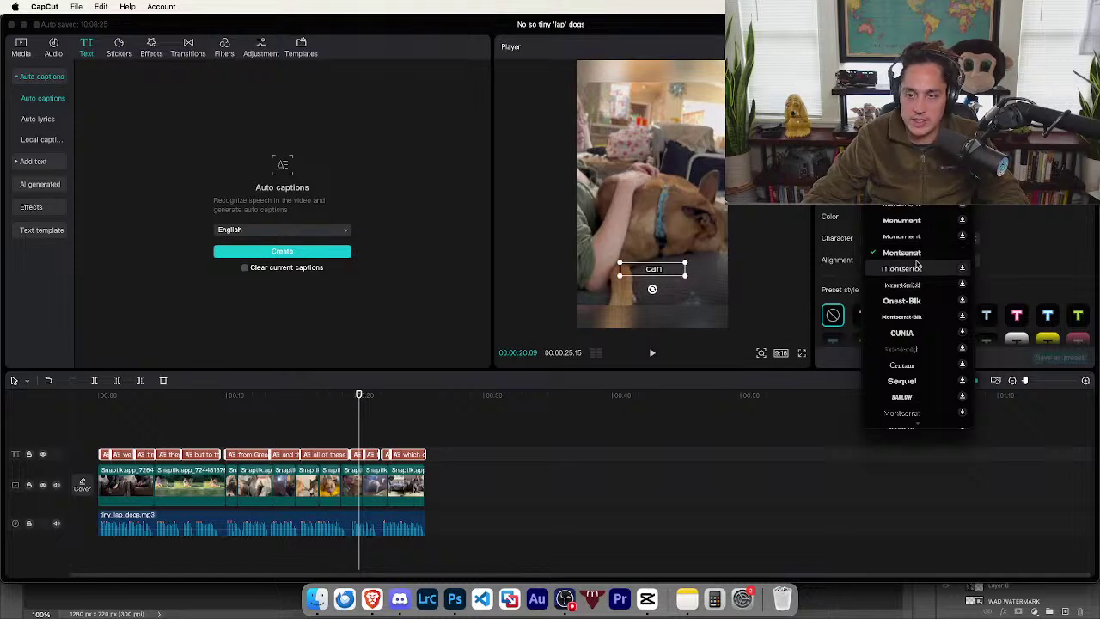
{"action": "left_click", "coordinate": [907, 252]}
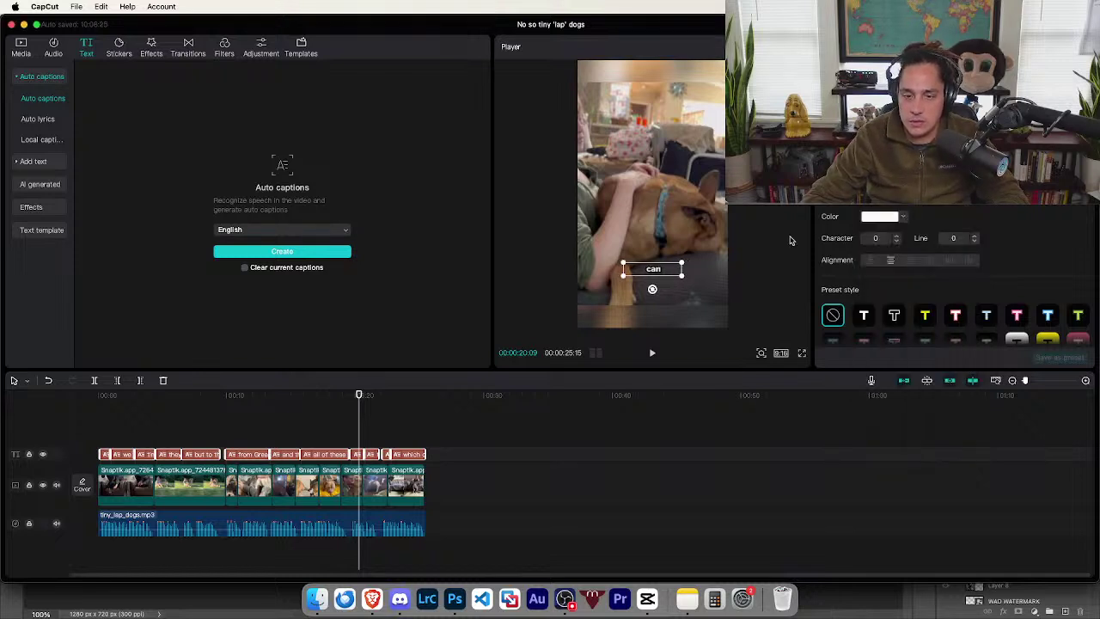
- Set the captions to all uppercase and change their text color to hex FFD100
{"action": "left_click", "coordinate": [898, 195]}
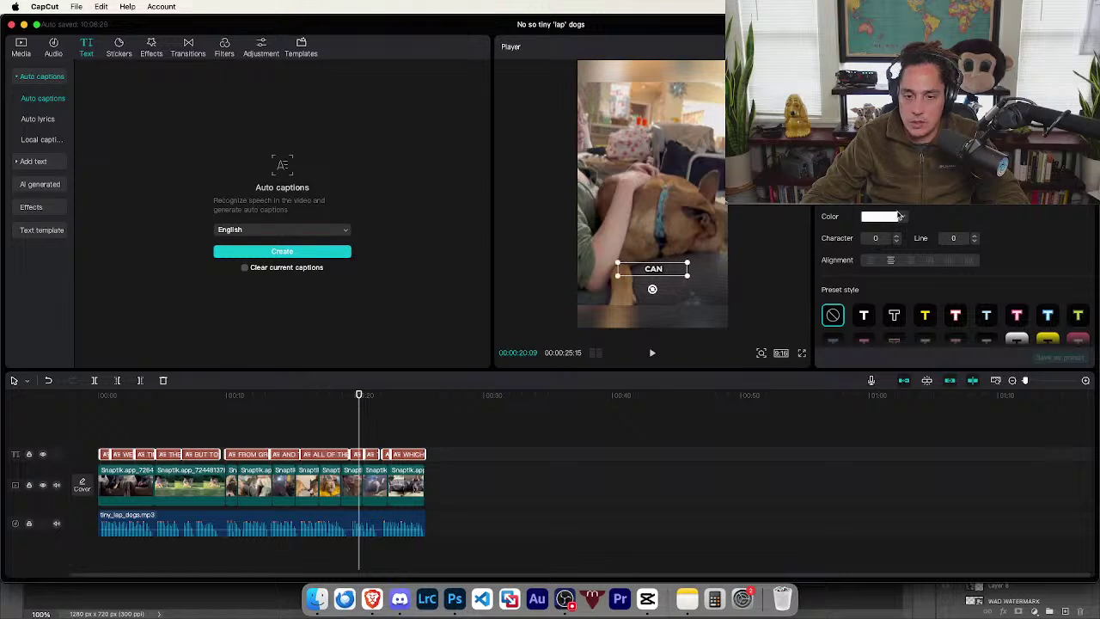
{"action": "scroll", "coordinate": [905, 237], "scroll_direction": "down", "scroll_amount": 1}
{"action": "left_click", "coordinate": [880, 174]}
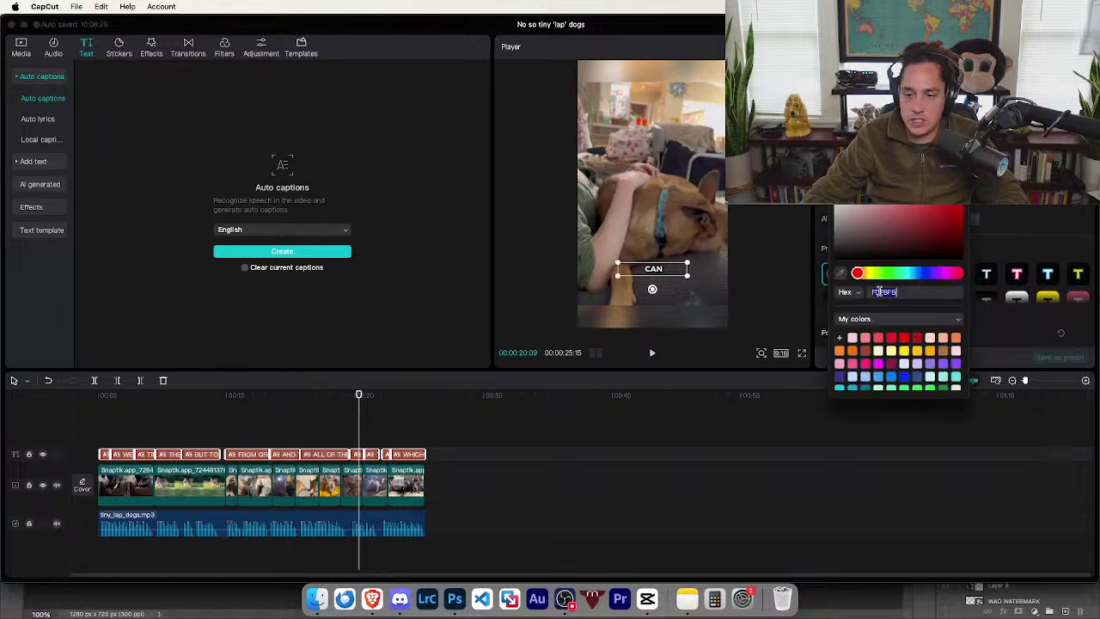
{"action": "type", "text": "FFD100"}
{"action": "key", "text": "Return"}
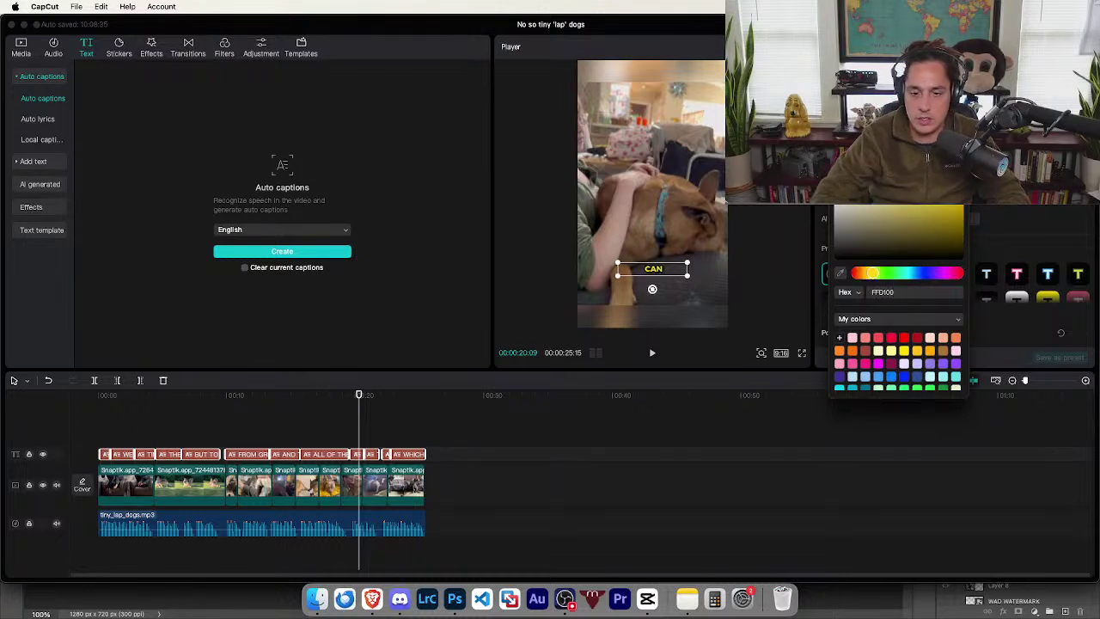
{"action": "scroll", "coordinate": [916, 258], "scroll_direction": "down", "scroll_amount": 5}
{"action": "scroll", "coordinate": [863, 275], "scroll_direction": "up", "scroll_amount": 5}
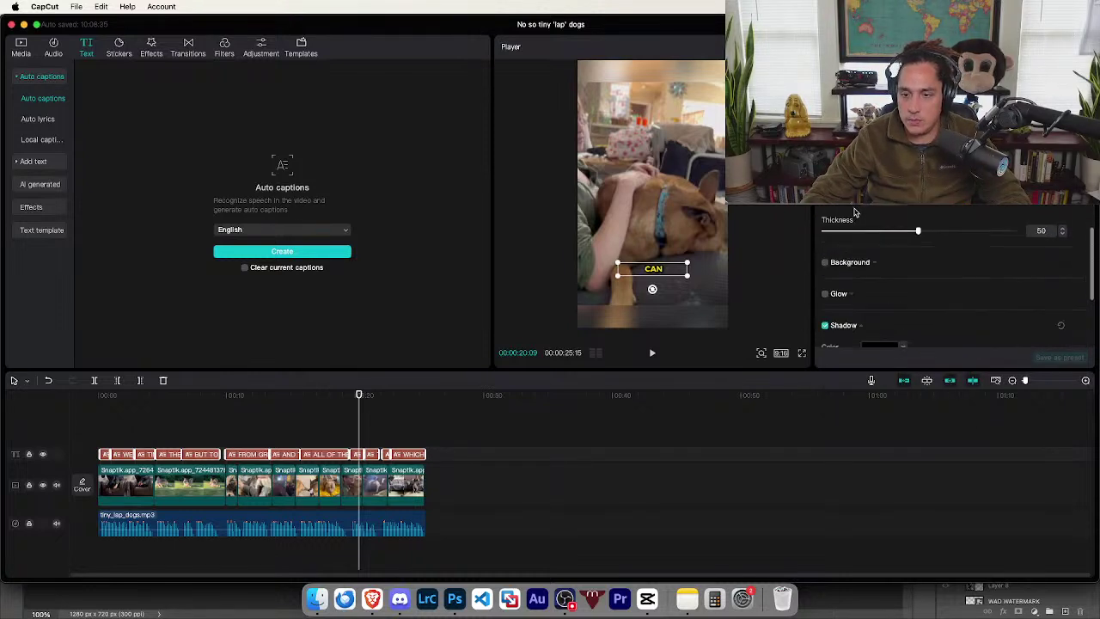
{"action": "scroll", "coordinate": [863, 275], "scroll_direction": "up", "scroll_amount": 1}
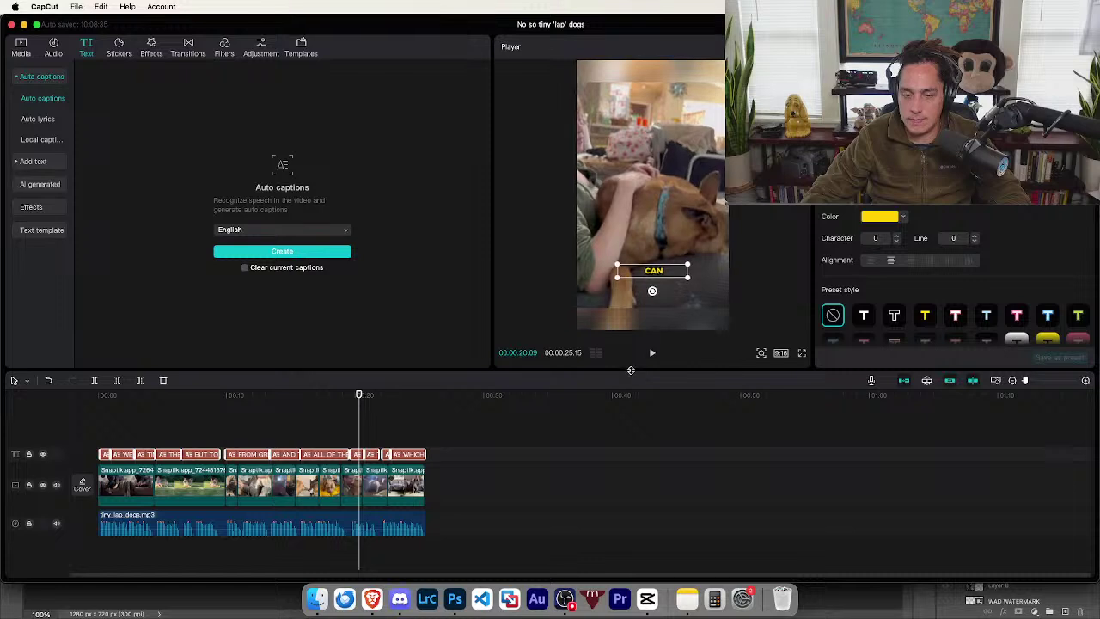
- Enlarge the preview to nudge the captions slightly upward, and play the video from the start to check them
{"action": "left_click_drag", "start_coordinate": [631, 376], "coordinate": [635, 539]}
{"action": "left_click", "coordinate": [773, 242]}
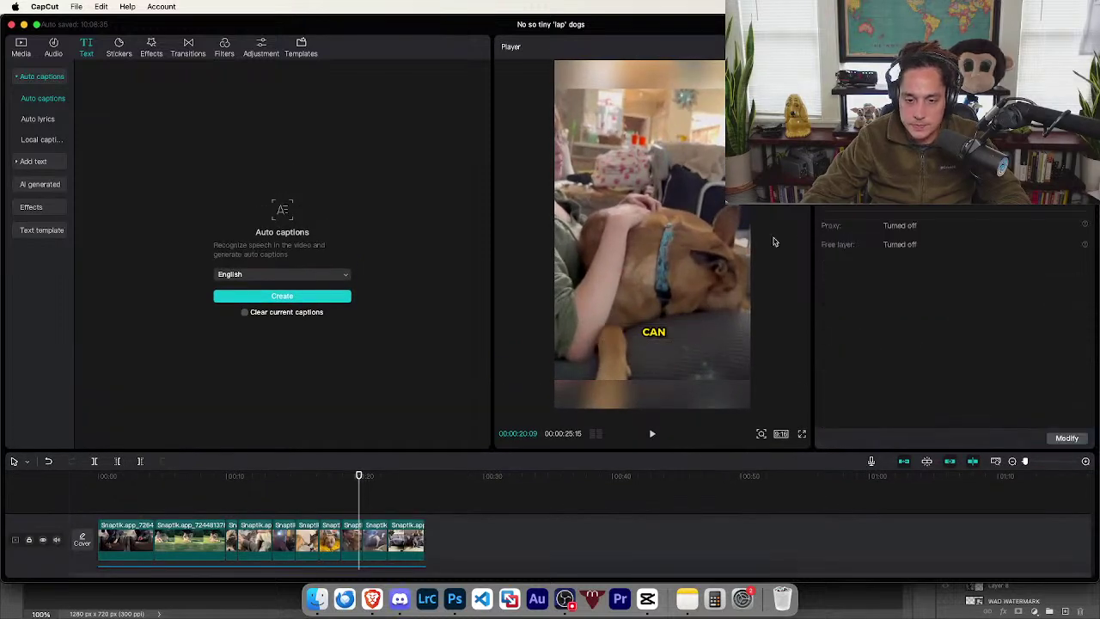
{"action": "mouse_move", "coordinate": [666, 338]}
{"action": "left_mouse_down"}
{"action": "mouse_move", "coordinate": [653, 234]}
{"action": "mouse_move", "coordinate": [653, 335]}
{"action": "left_mouse_up"}
{"action": "left_click_drag", "start_coordinate": [170, 475], "coordinate": [83, 467]}
{"action": "key", "text": "space"}
{"action": "left_click_drag", "start_coordinate": [231, 450], "coordinate": [231, 372]}
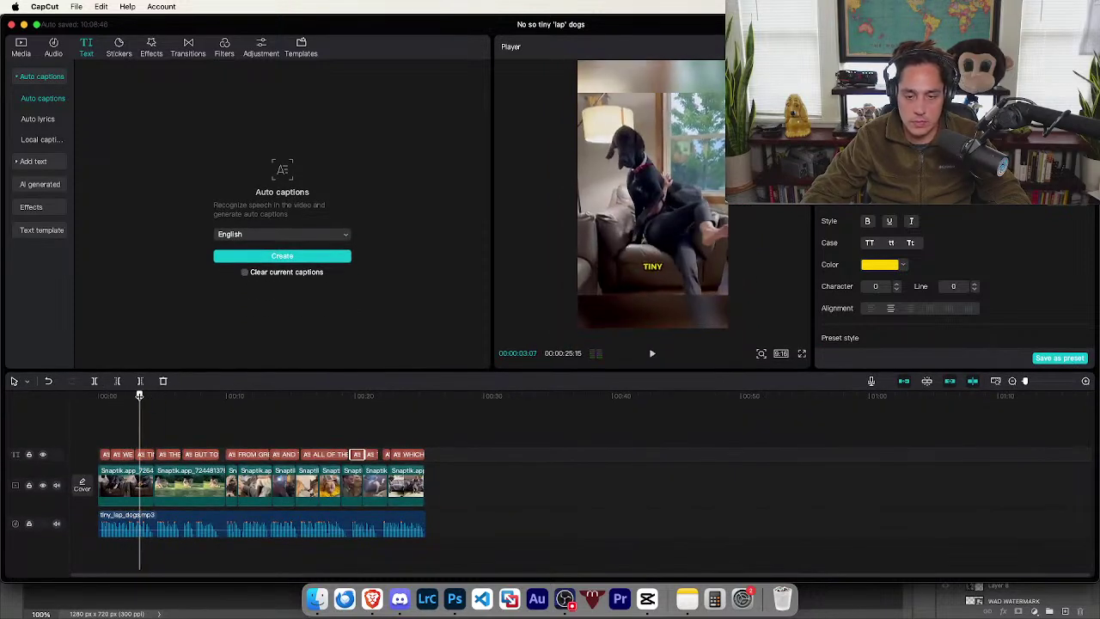
- Add a quotation mark before TINY in its caption and play the video from the start to check it
{"action": "left_click", "coordinate": [139, 395]}
{"action": "left_click", "coordinate": [651, 268]}
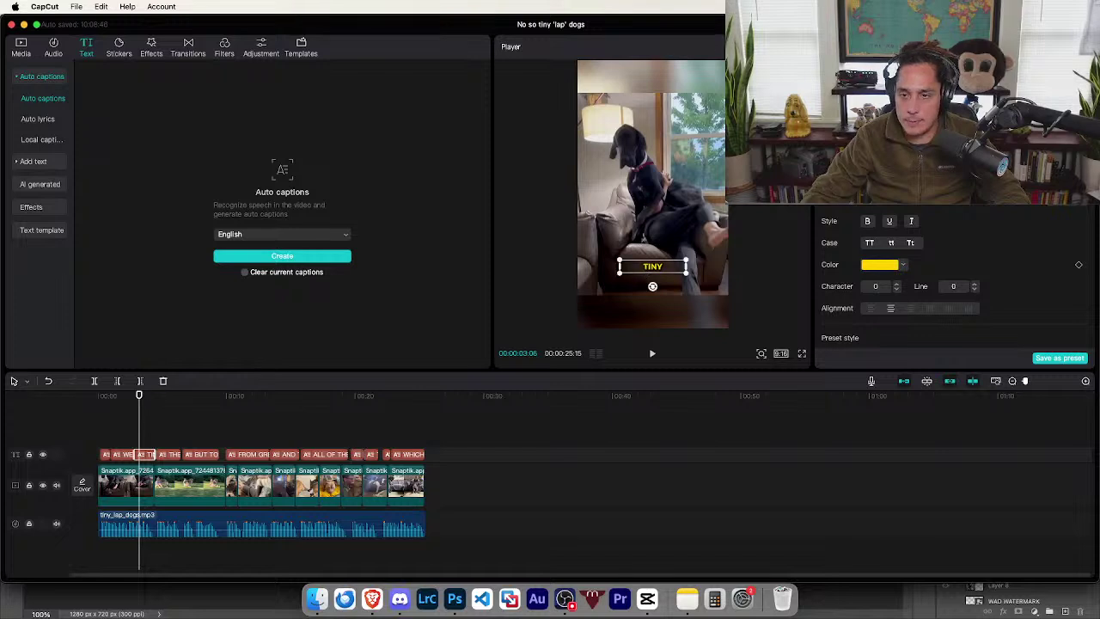
{"action": "key", "text": "Left"}
{"action": "key", "text": "Left"}
{"action": "key", "text": "Left"}
{"action": "key", "text": "Left"}
{"action": "key", "text": "Left"}
{"action": "key", "text": "Left"}
{"action": "key", "text": "Left"}
{"action": "key", "text": "Left"}
{"action": "key", "text": "Left"}
{"action": "key", "text": "Left"}
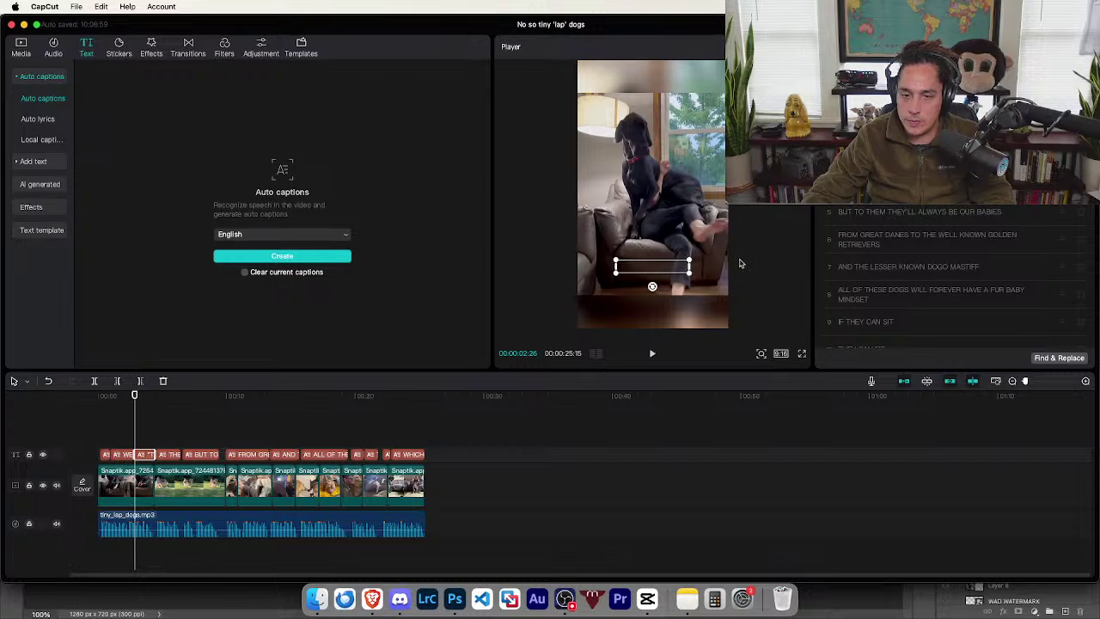
{"action": "left_click_drag", "start_coordinate": [131, 395], "coordinate": [94, 393]}
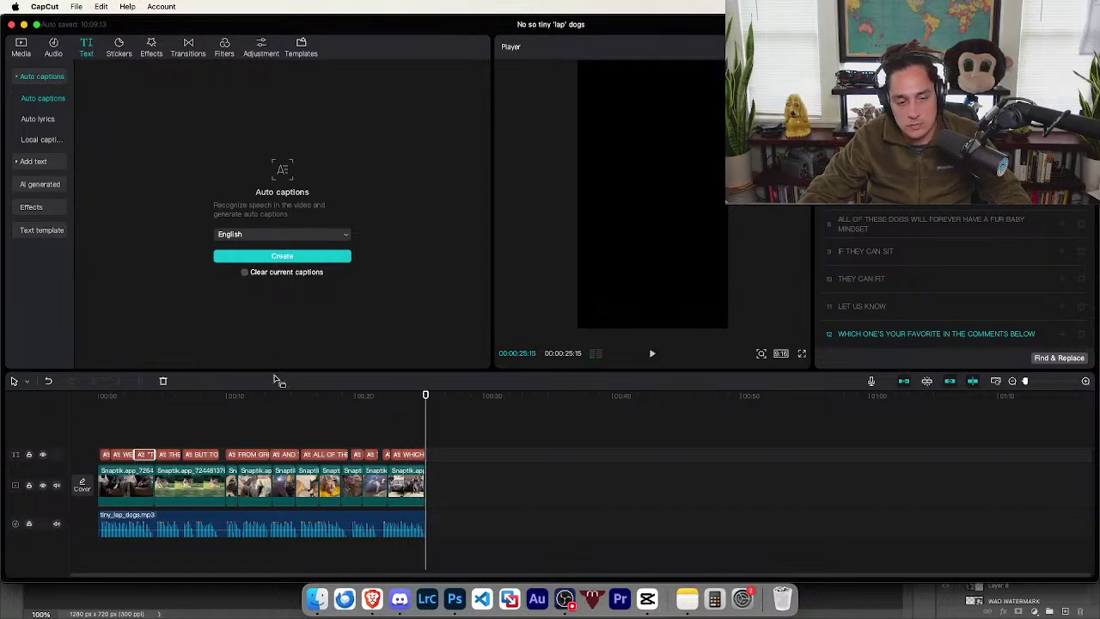
- Search the music library for "upbeat"
{"action": "left_click", "coordinate": [33, 52]}
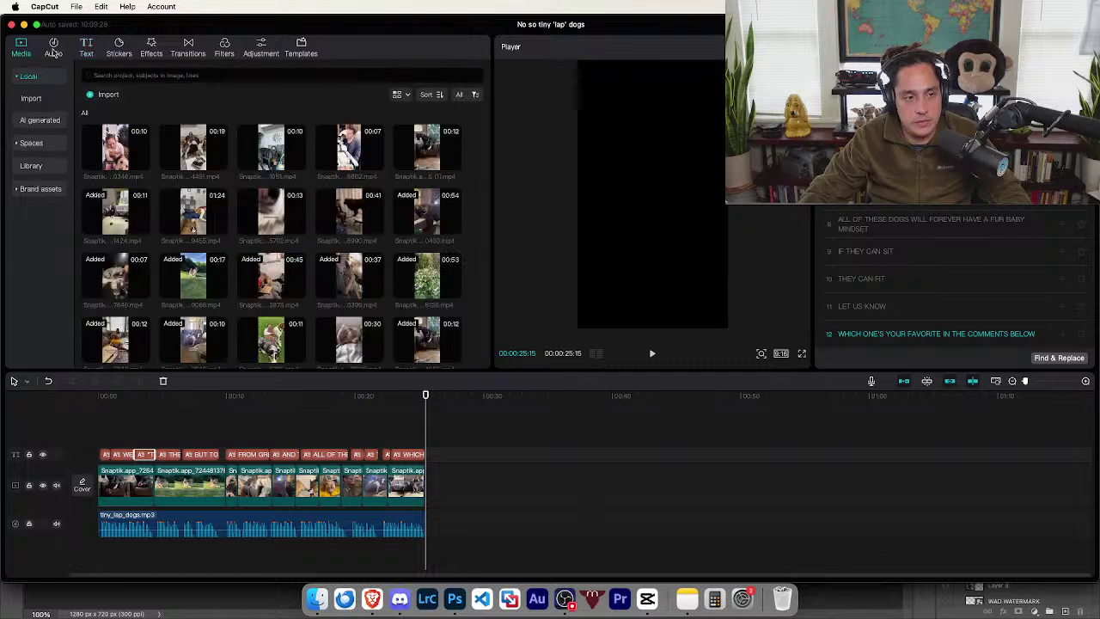
{"action": "left_click", "coordinate": [52, 50]}
{"action": "left_click", "coordinate": [30, 77]}
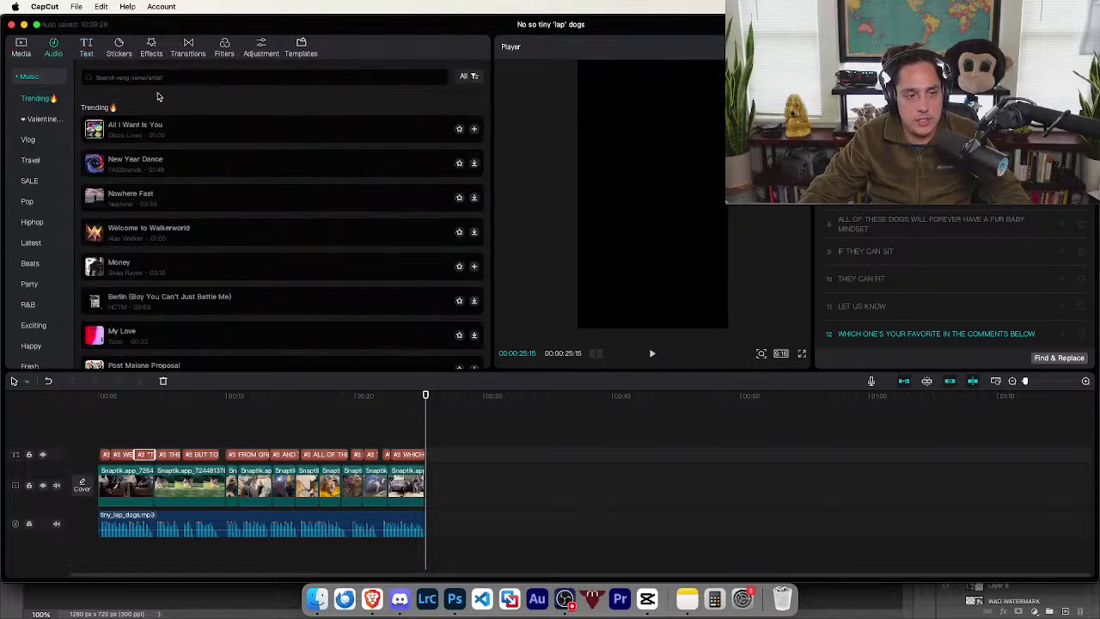
{"action": "type", "text": "upbeat"}
{"action": "key", "text": "Return"}
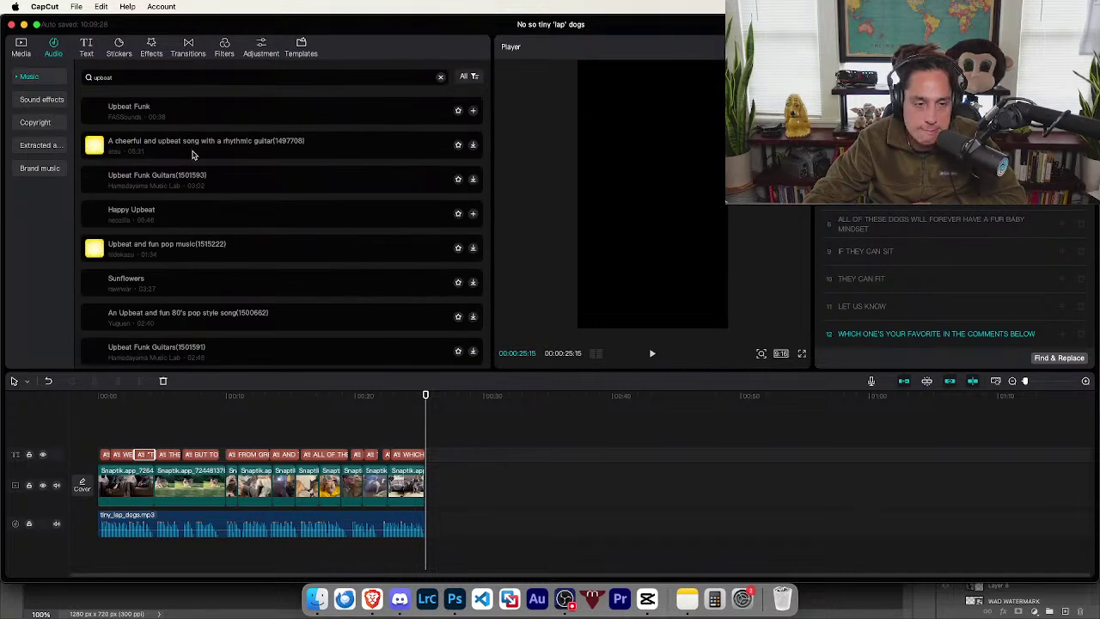
- Try Upbeat Funk as quieter background music from the start, trimmed to the video's end, and listen to it with the narration
{"action": "left_click", "coordinate": [180, 116]}
{"action": "left_click_drag", "start_coordinate": [190, 116], "coordinate": [96, 560]}
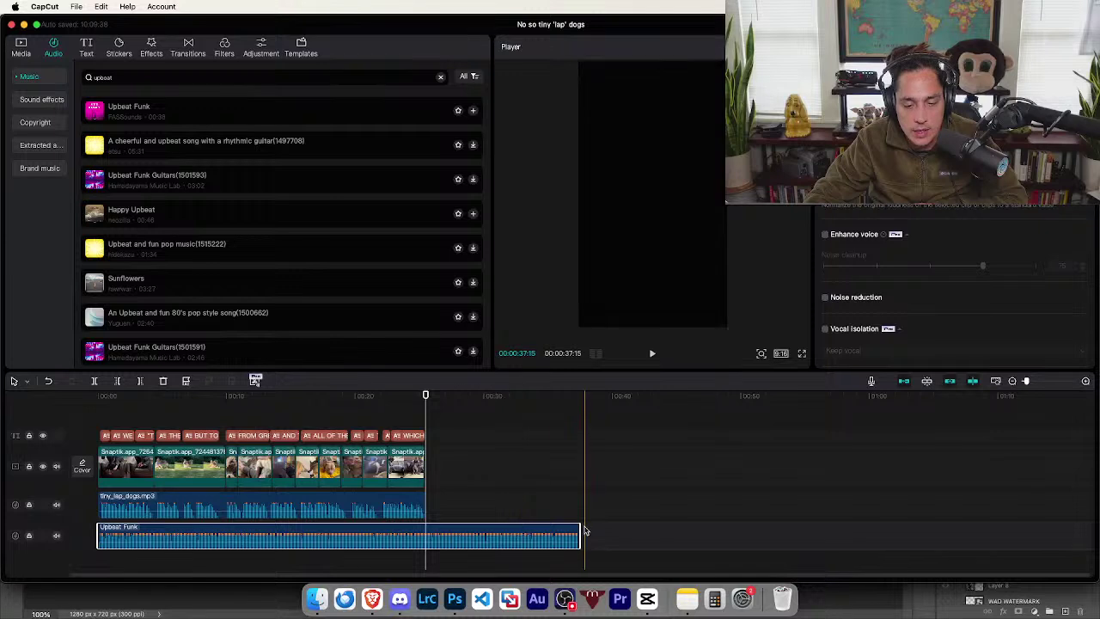
{"action": "left_click_drag", "start_coordinate": [580, 534], "coordinate": [426, 535]}
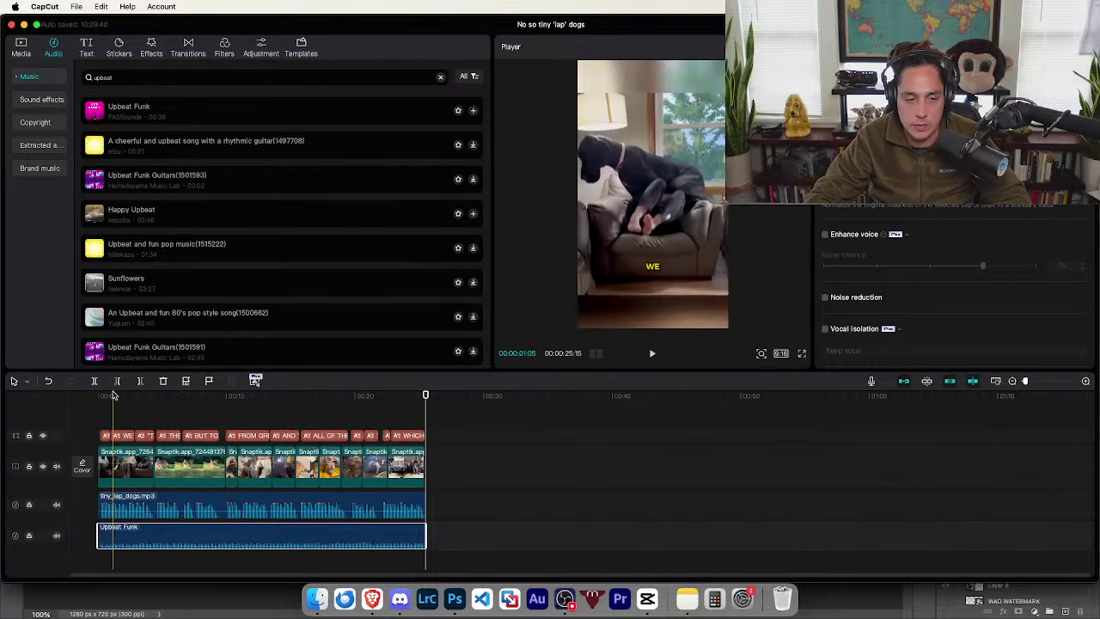
{"action": "left_click", "coordinate": [84, 394]}
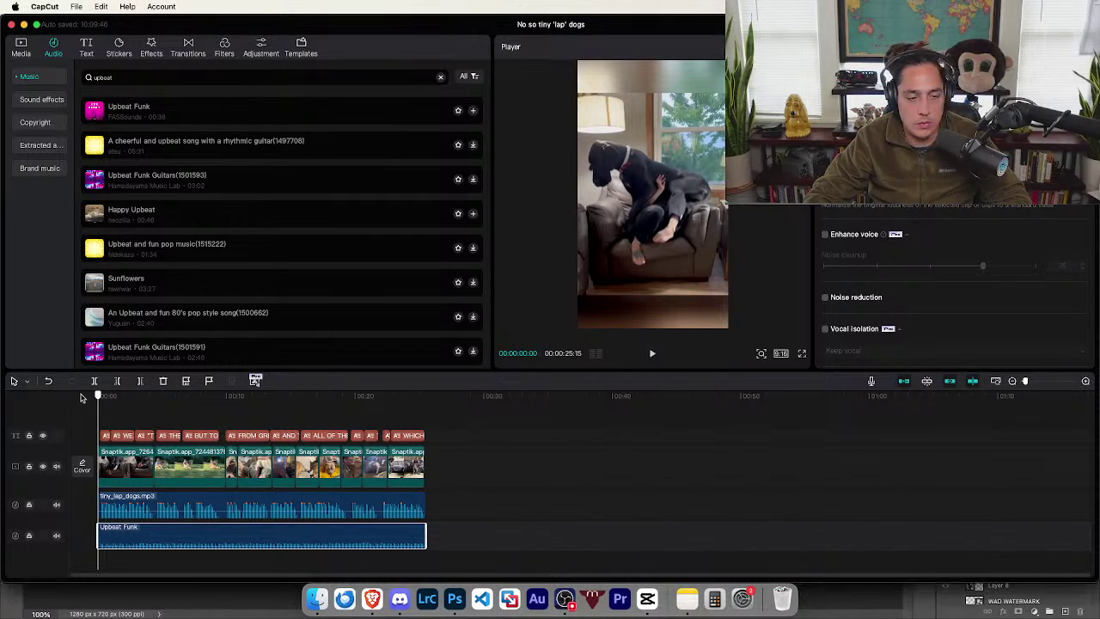
{"action": "key", "text": "space"}
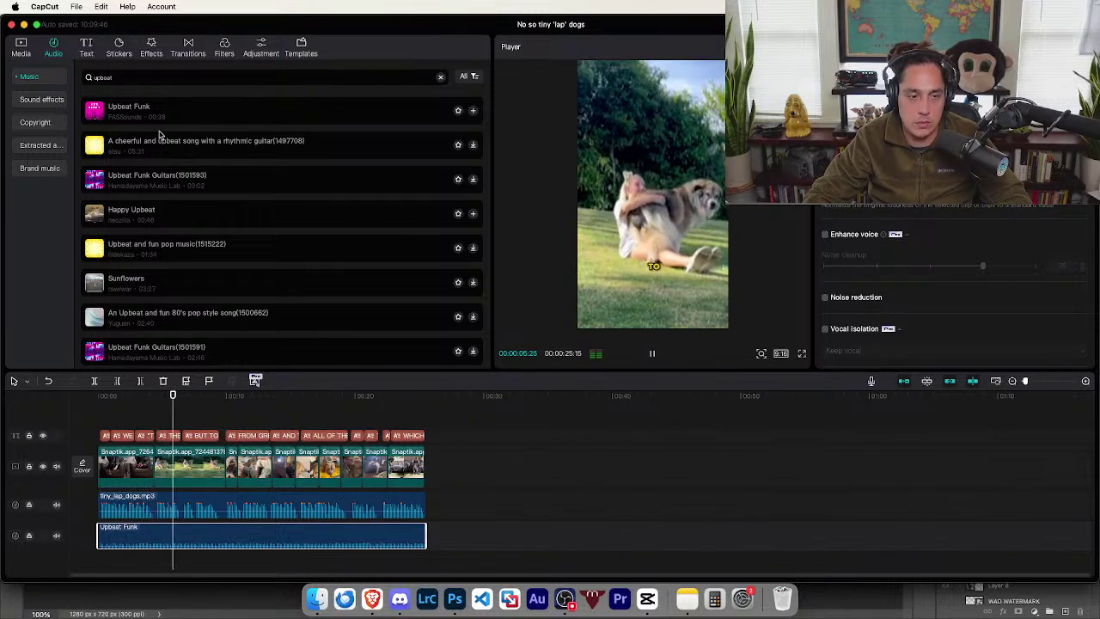
{"action": "key", "text": "space"}
- Try Happy Upbeat in place of Upbeat Funk at a lower volume, listen from the start, and remove it from the timeline
{"action": "left_click_drag", "start_coordinate": [171, 230], "coordinate": [96, 524]}
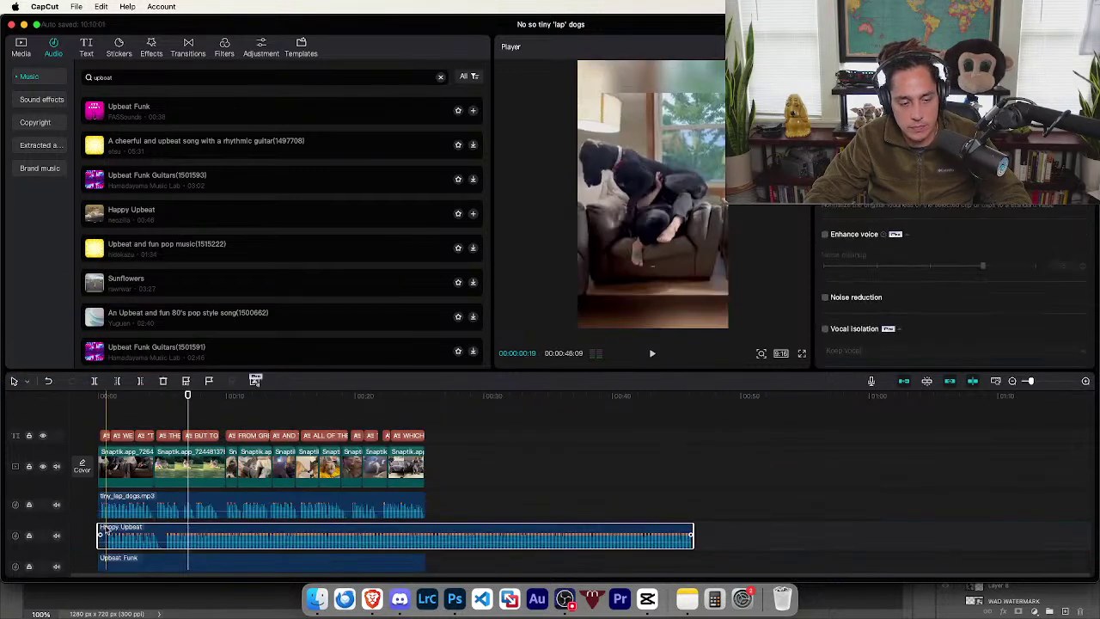
{"action": "mouse_move", "coordinate": [169, 537]}
{"action": "left_mouse_down"}
{"action": "mouse_move", "coordinate": [169, 556]}
{"action": "mouse_move", "coordinate": [167, 542]}
{"action": "left_mouse_up"}
{"action": "left_click", "coordinate": [106, 514]}
{"action": "key", "text": "space"}
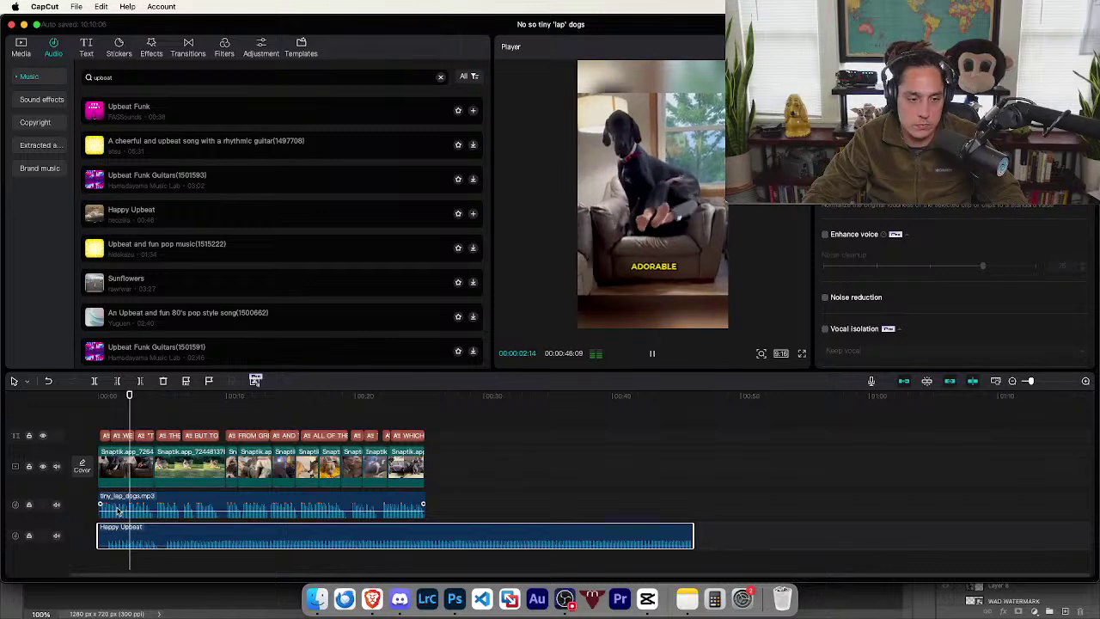
{"action": "key", "text": "space"}
{"action": "left_click", "coordinate": [204, 347]}
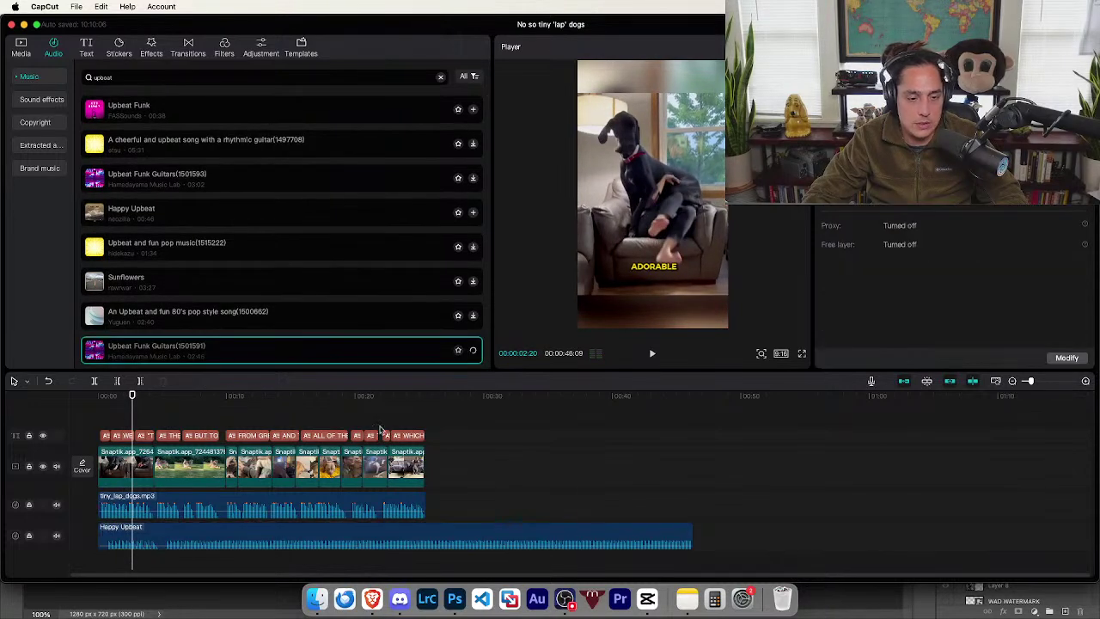
{"action": "key", "text": "super+z"}
- Browse the upbeat tracks and preview Upbeat Funk Guitars(1500084) and Upbeat Funk Guitars(1501593)
{"action": "scroll", "coordinate": [455, 339], "scroll_direction": "down", "scroll_amount": 3}
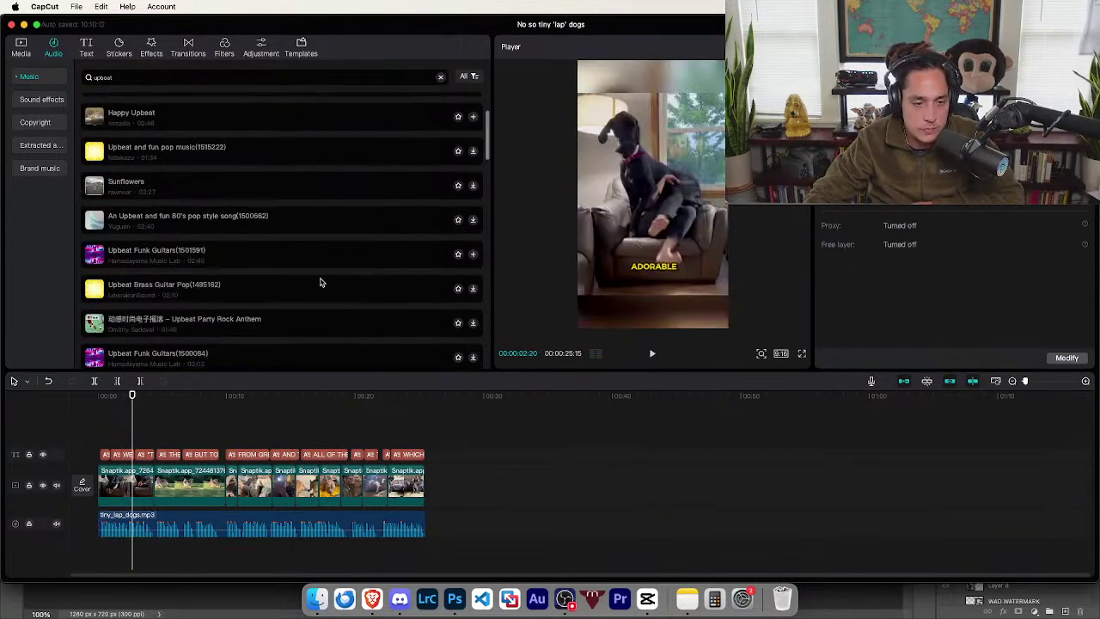
{"action": "left_click", "coordinate": [209, 355]}
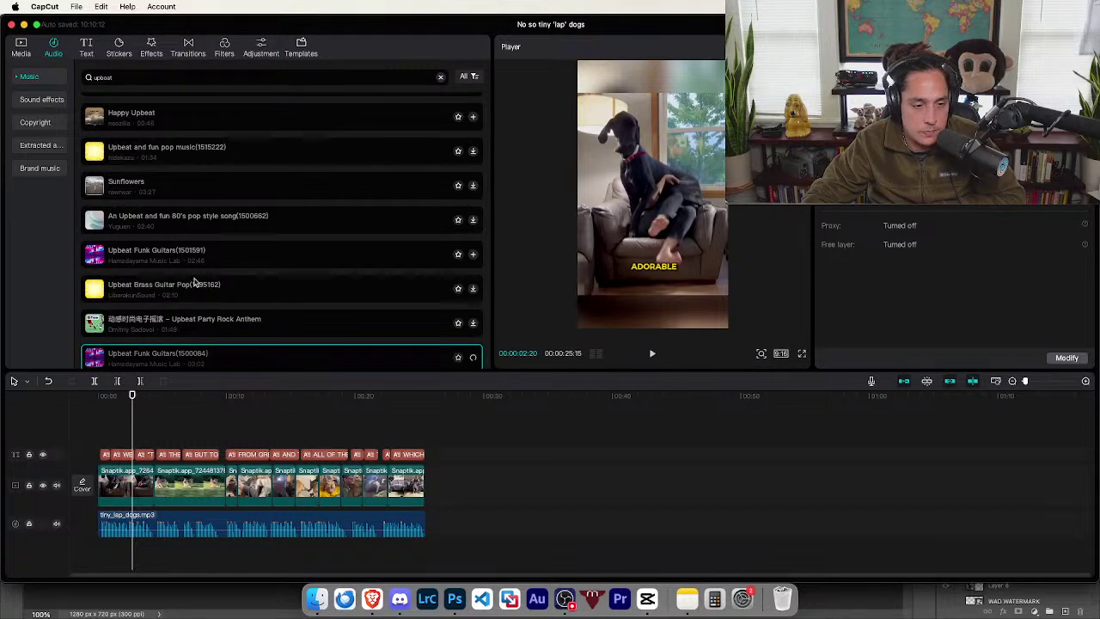
{"action": "scroll", "coordinate": [201, 289], "scroll_direction": "up", "scroll_amount": 3}
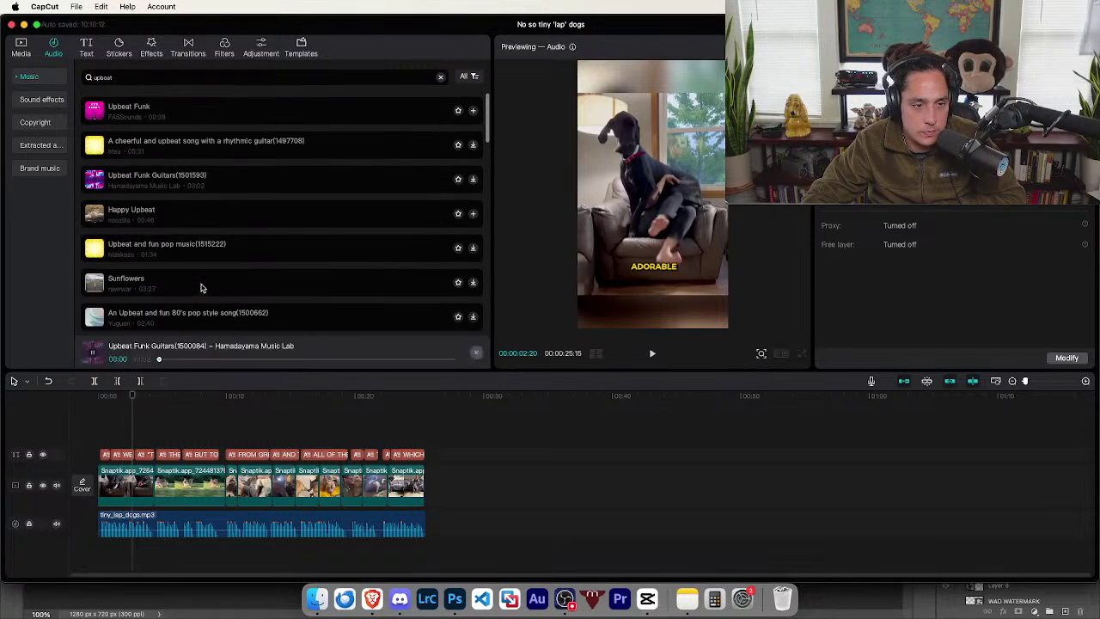
{"action": "left_click", "coordinate": [213, 210]}
{"action": "left_click", "coordinate": [215, 185]}
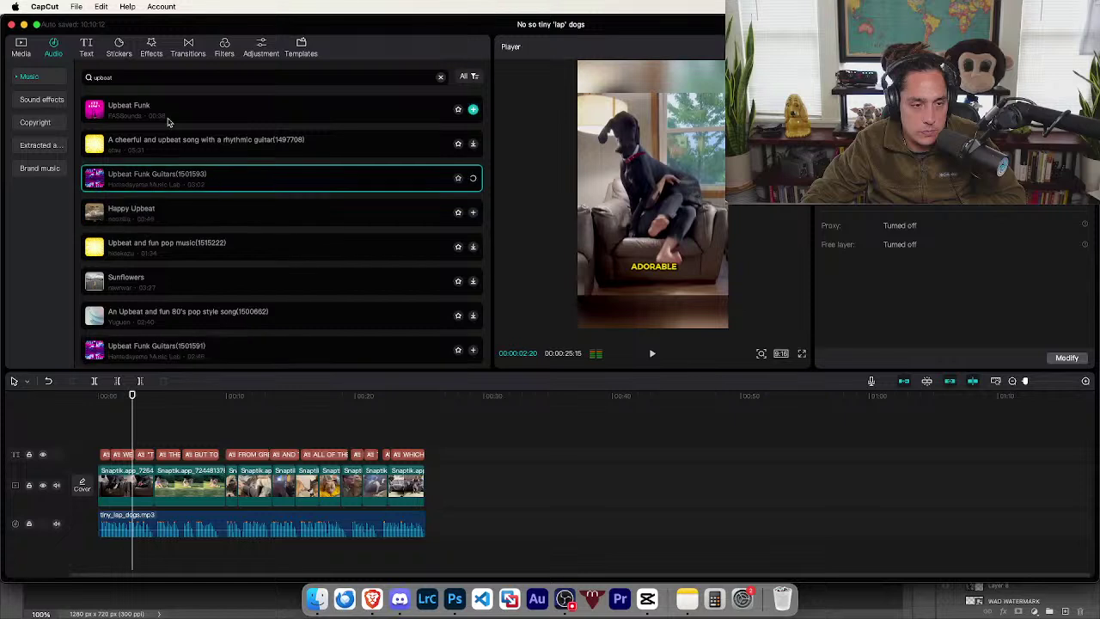
- Search the music library for "happy music" and preview Happy Summer and Happy Kids
{"action": "left_click", "coordinate": [130, 78]}
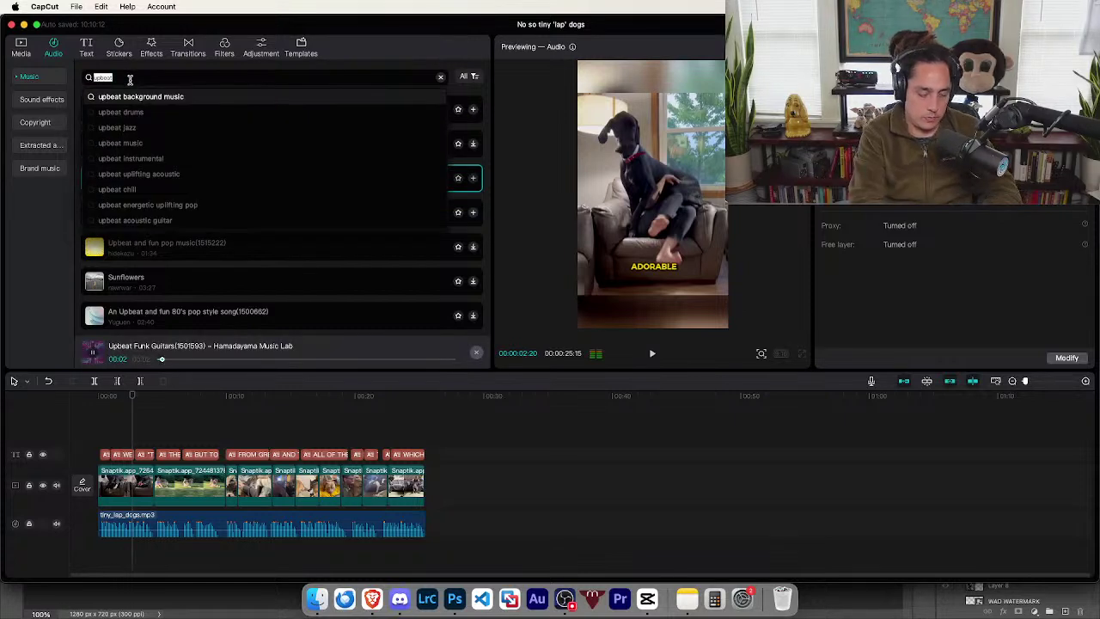
{"action": "type", "text": "happy music"}
{"action": "key", "text": "Return"}
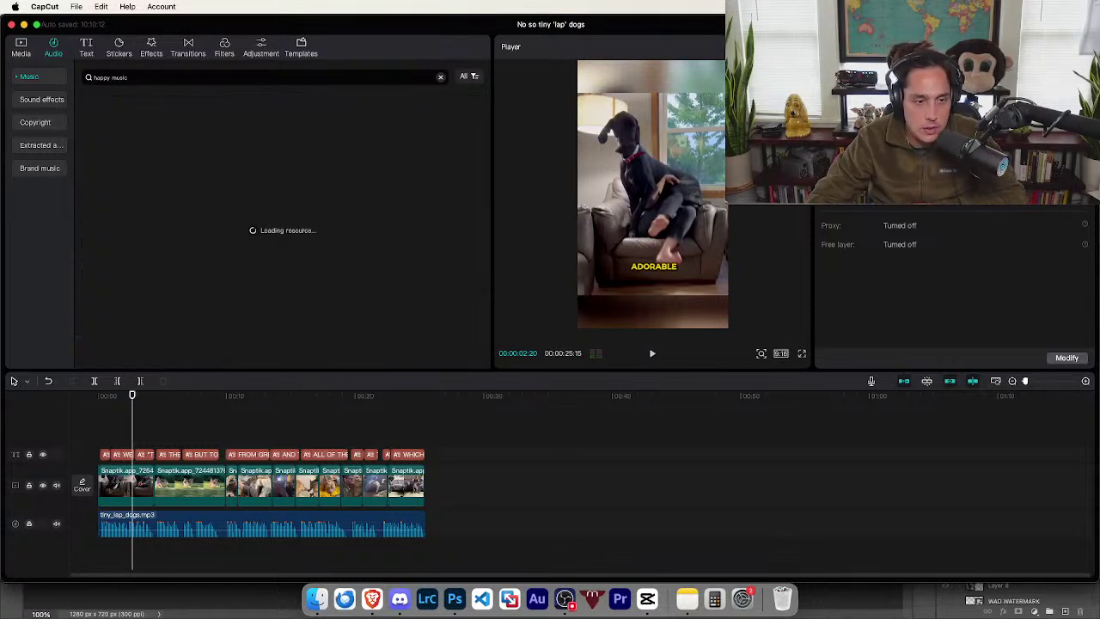
{"action": "left_click", "coordinate": [197, 185]}
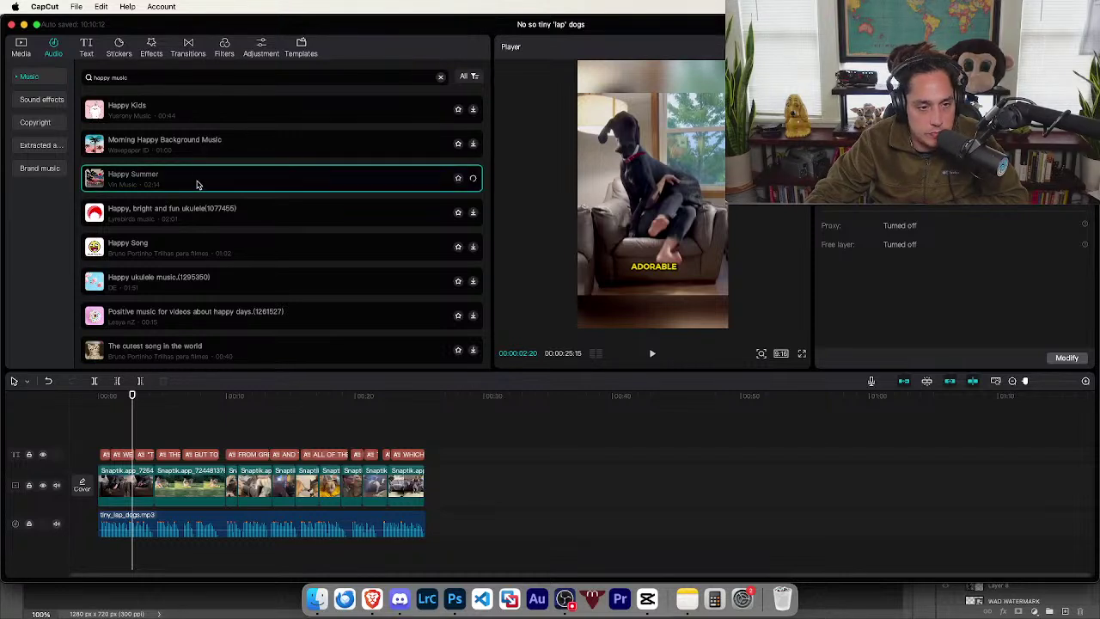
{"action": "left_click", "coordinate": [171, 113]}
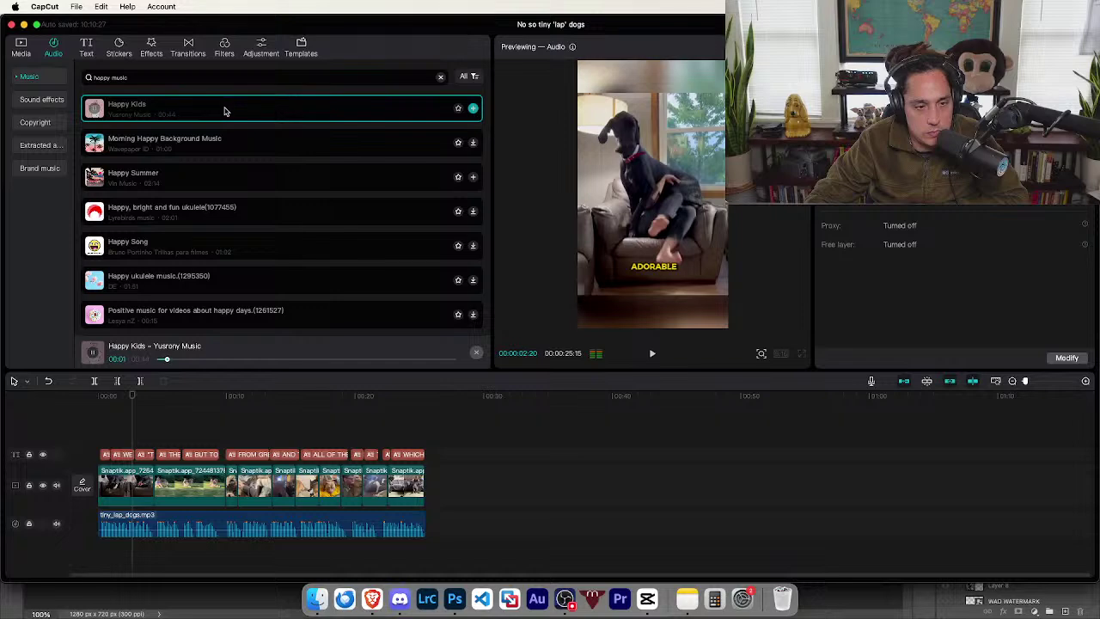
- Place Happy Kids beneath the narration from the start of the video and lower its volume while listening to the mix
{"action": "left_click_drag", "start_coordinate": [226, 119], "coordinate": [96, 554]}
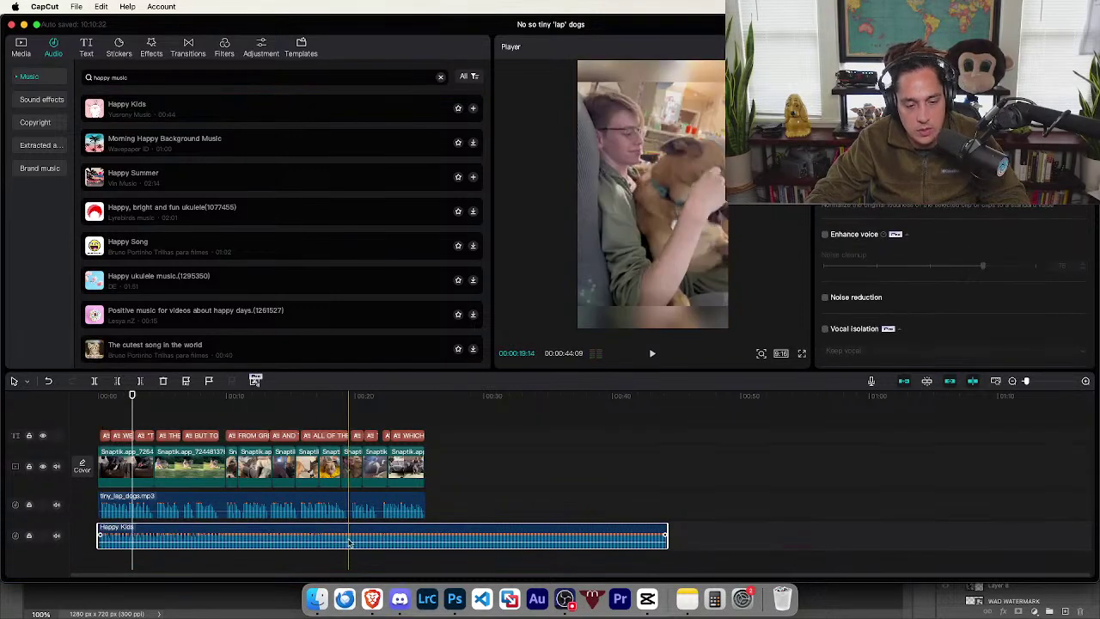
{"action": "left_click_drag", "start_coordinate": [348, 542], "coordinate": [348, 545]}
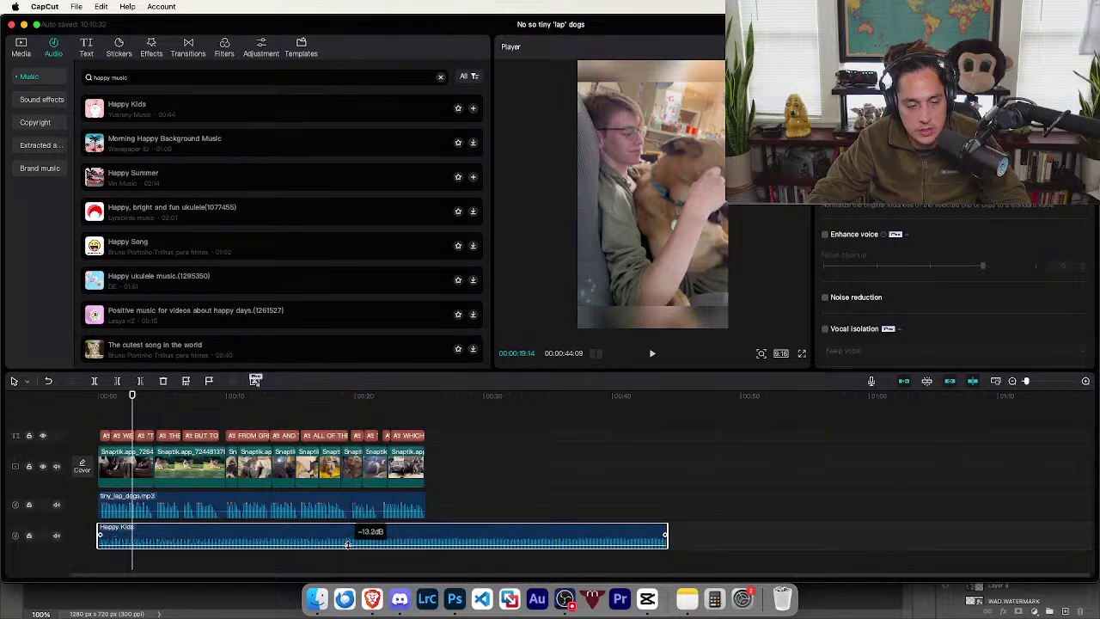
{"action": "key", "text": "space"}
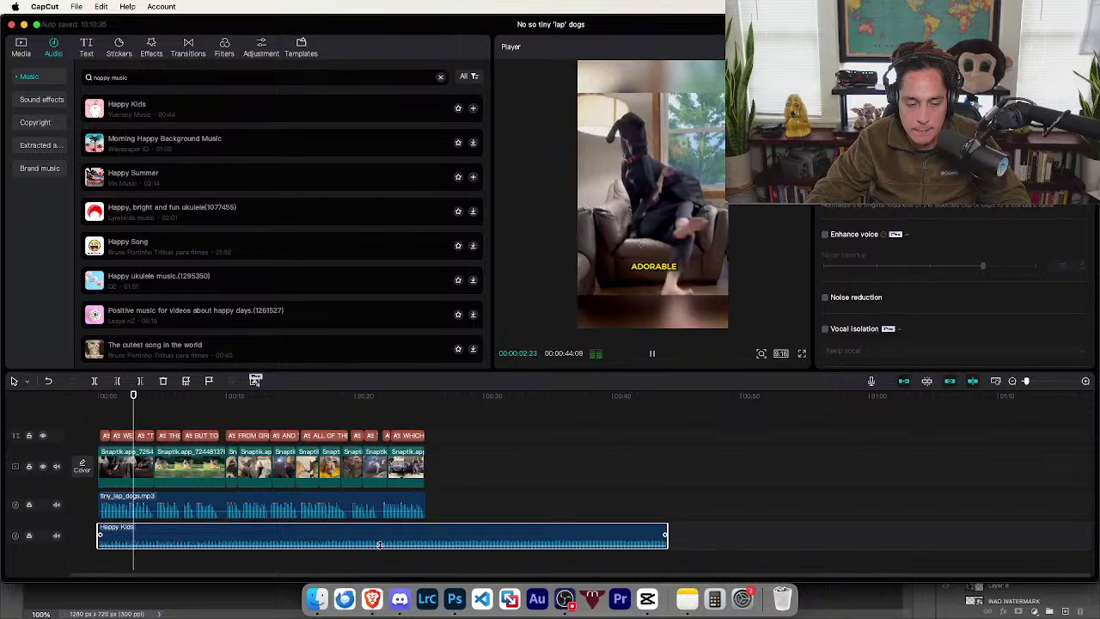
{"action": "left_click_drag", "start_coordinate": [384, 540], "coordinate": [382, 547]}
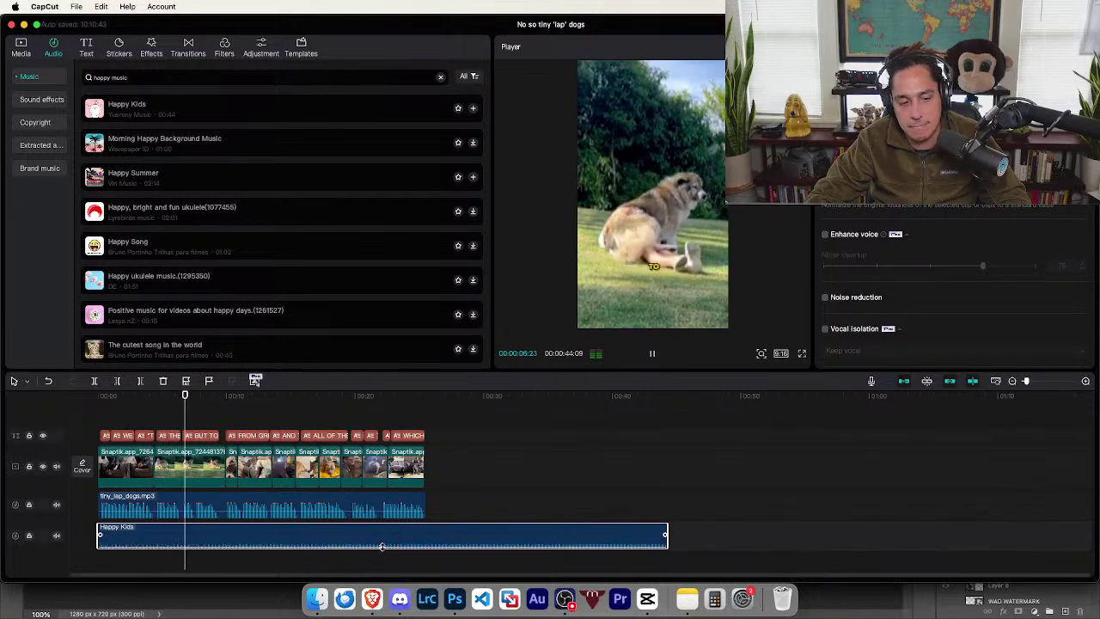
- Trim Happy Kids to the end of the video, add a short fade-out, and play the video through
{"action": "left_click_drag", "start_coordinate": [665, 535], "coordinate": [421, 535]}
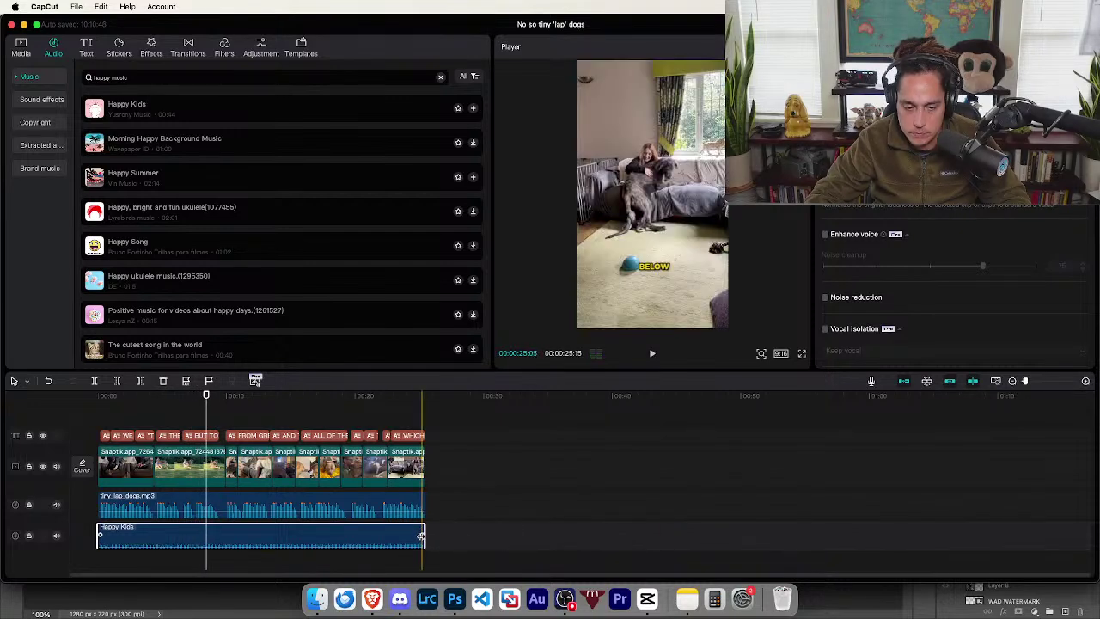
{"action": "key", "text": "space"}
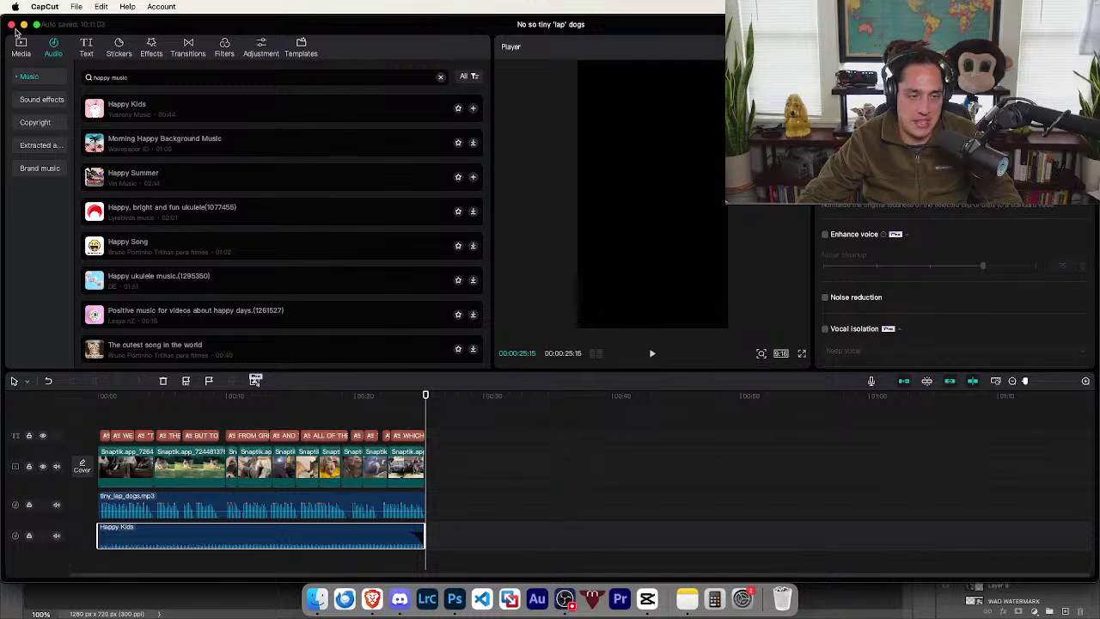
- Open the export settings, examine the video, audio and caption export options, and cancel the export
{"action": "left_click", "coordinate": [75, 7]}
{"action": "left_click", "coordinate": [82, 43]}
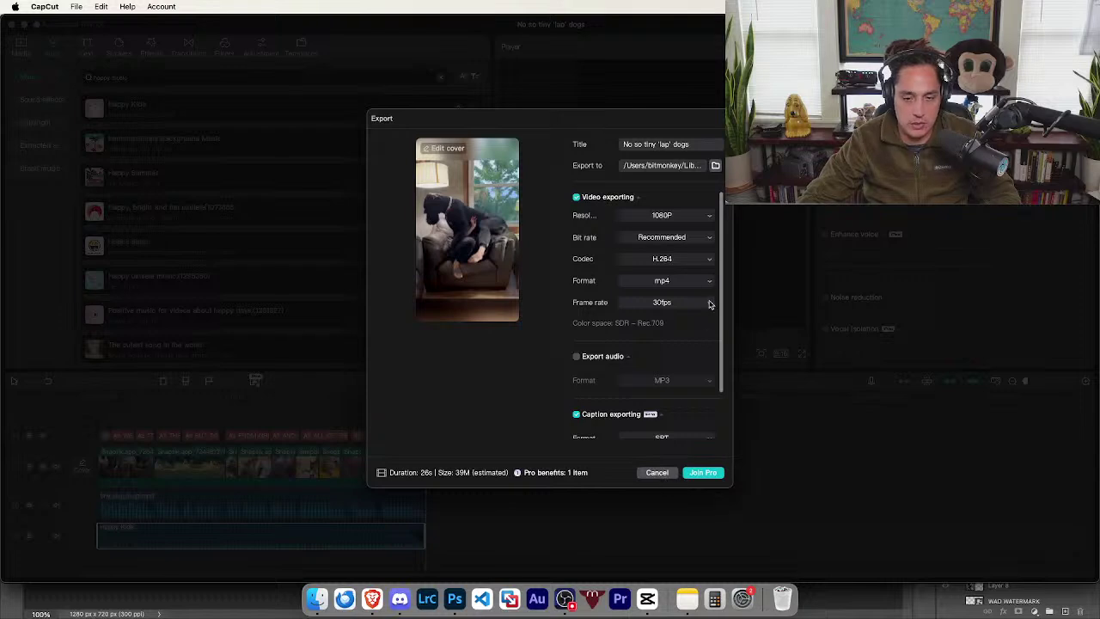
{"action": "scroll", "coordinate": [710, 304], "scroll_direction": "down", "scroll_amount": 3}
{"action": "scroll", "coordinate": [652, 404], "scroll_direction": "up", "scroll_amount": 3}
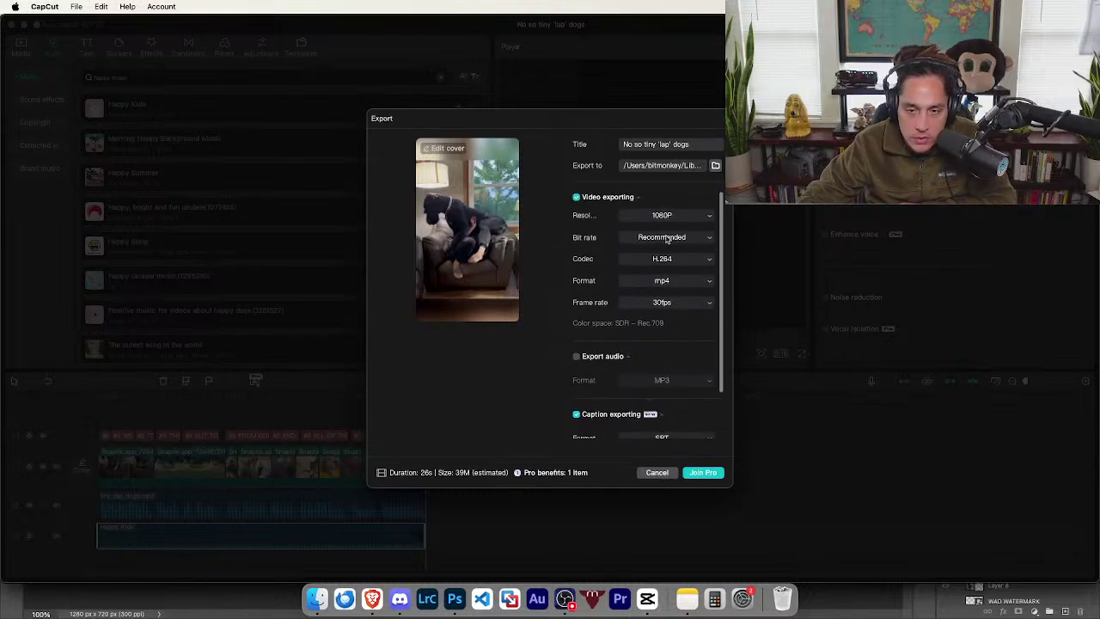
{"action": "scroll", "coordinate": [662, 343], "scroll_direction": "down", "scroll_amount": 2}
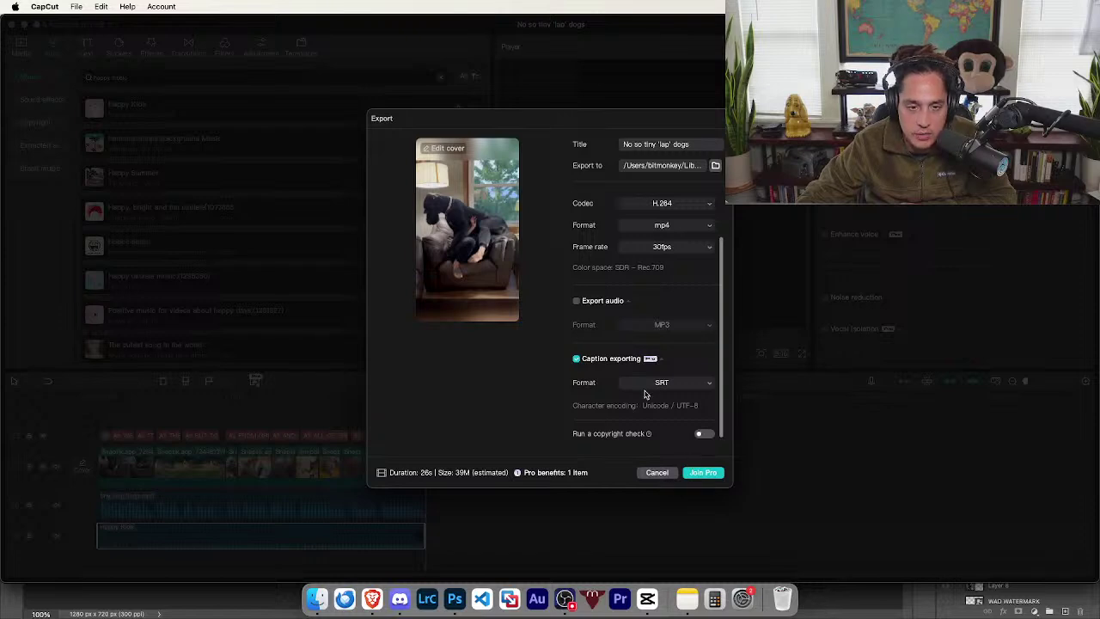
{"action": "scroll", "coordinate": [619, 378], "scroll_direction": "up", "scroll_amount": 2}
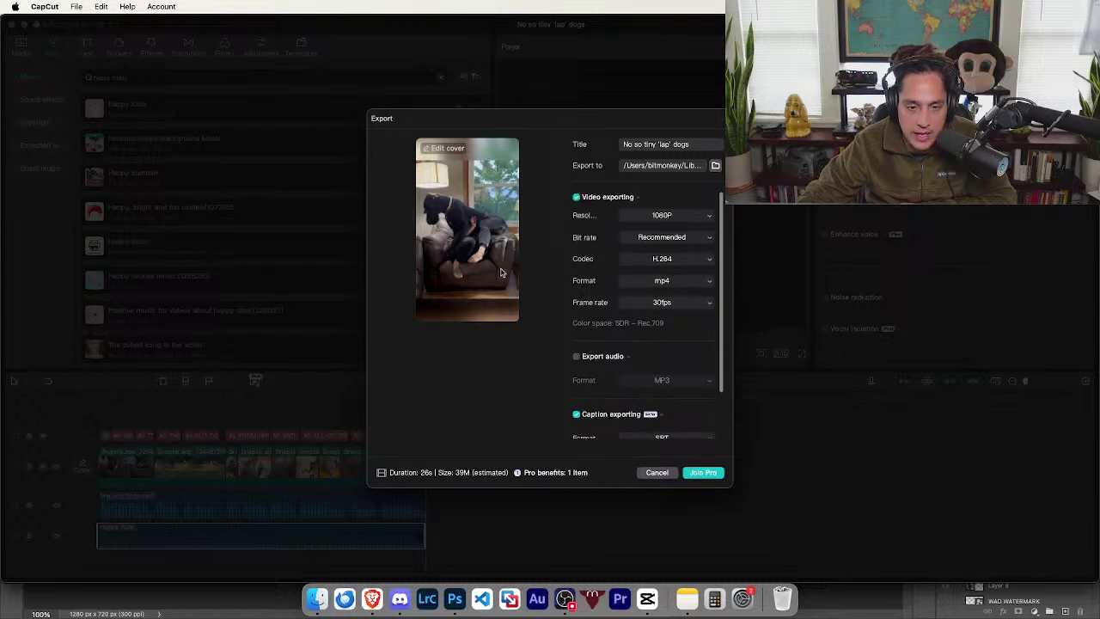
{"action": "left_click", "coordinate": [658, 477]}
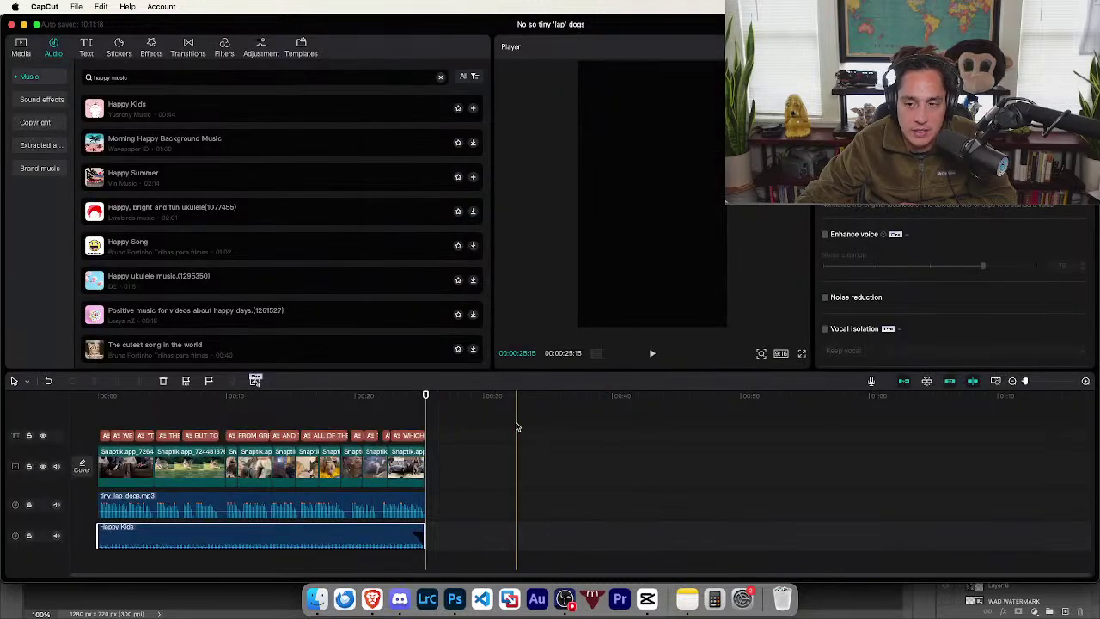
- Examine the audio clip's enhancement options, the auto captions settings and the Pro subscription plans, and close the subscription offer
{"action": "scroll", "coordinate": [946, 275], "scroll_direction": "down", "scroll_amount": 5}
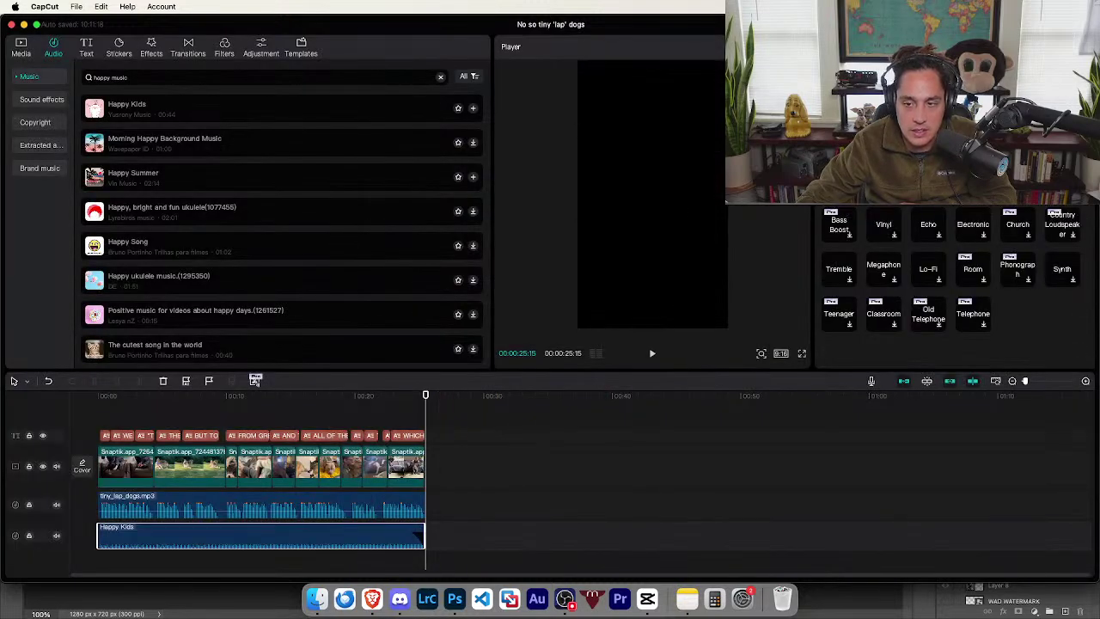
{"action": "scroll", "coordinate": [946, 275], "scroll_direction": "up", "scroll_amount": 5}
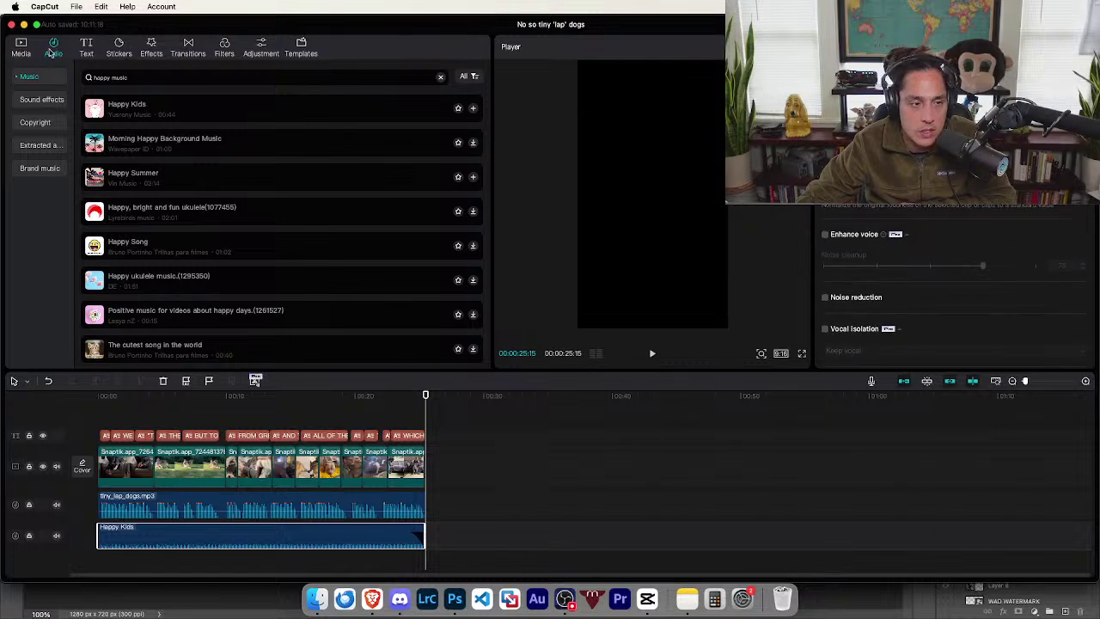
{"action": "left_click", "coordinate": [89, 50]}
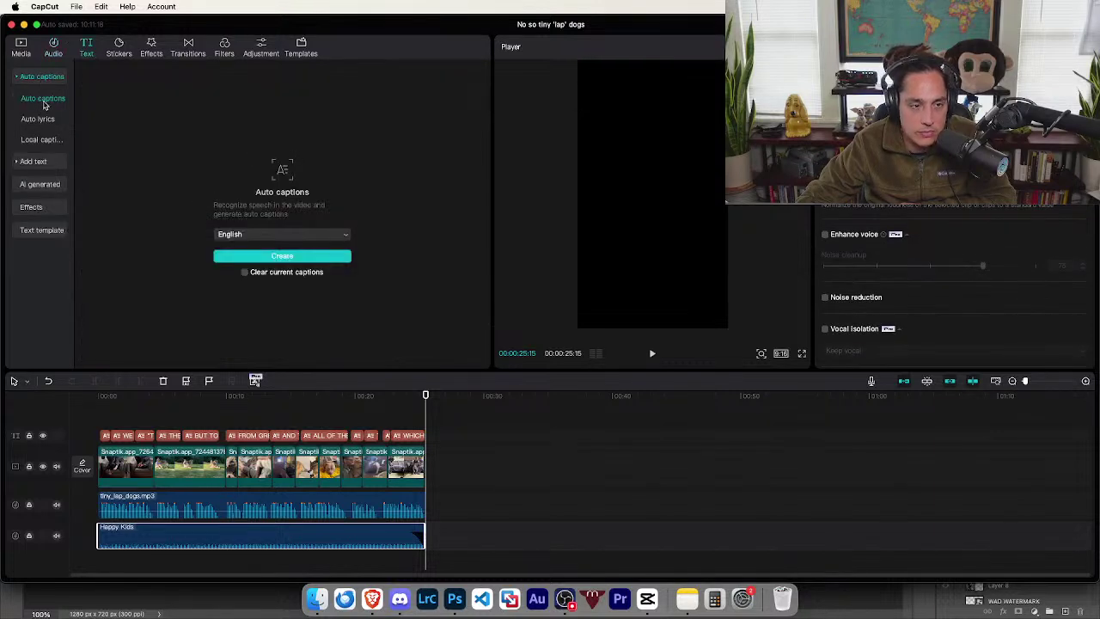
{"action": "scroll", "coordinate": [945, 275], "scroll_direction": "down", "scroll_amount": 5}
{"action": "scroll", "coordinate": [945, 275], "scroll_direction": "up", "scroll_amount": 5}
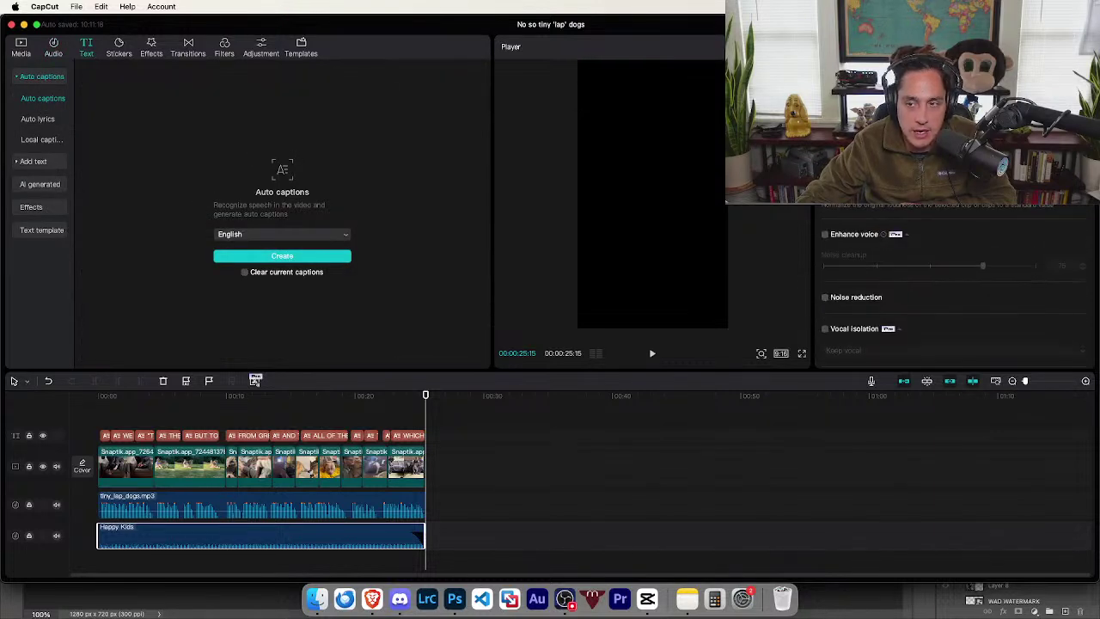
{"action": "left_click", "coordinate": [255, 380]}
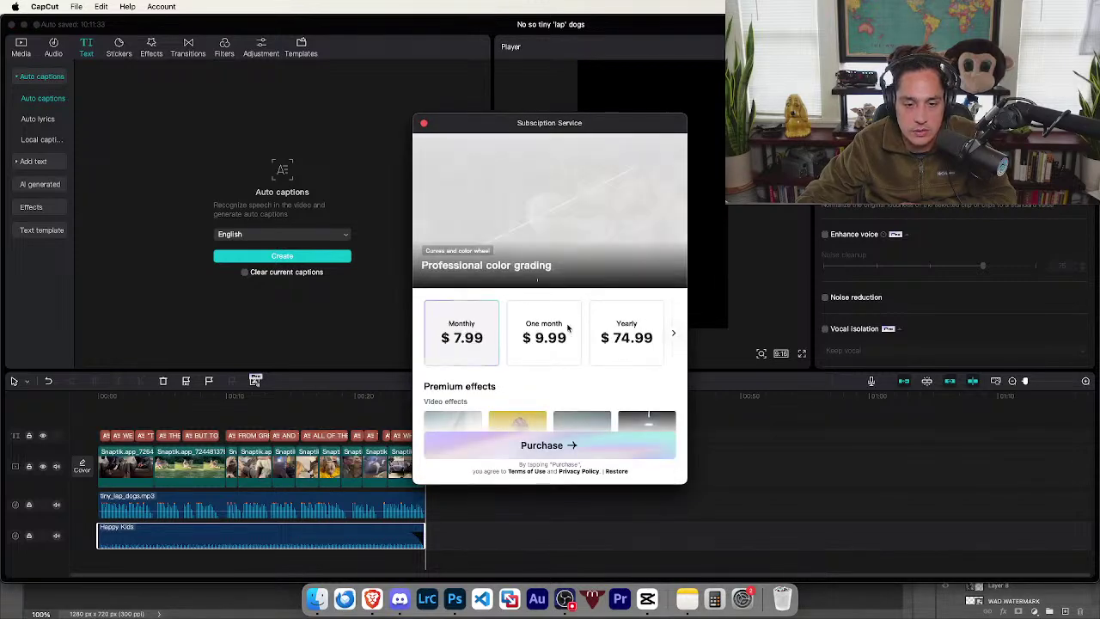
{"action": "scroll", "coordinate": [575, 406], "scroll_direction": "down", "scroll_amount": 3}
{"action": "scroll", "coordinate": [575, 406], "scroll_direction": "up", "scroll_amount": 5}
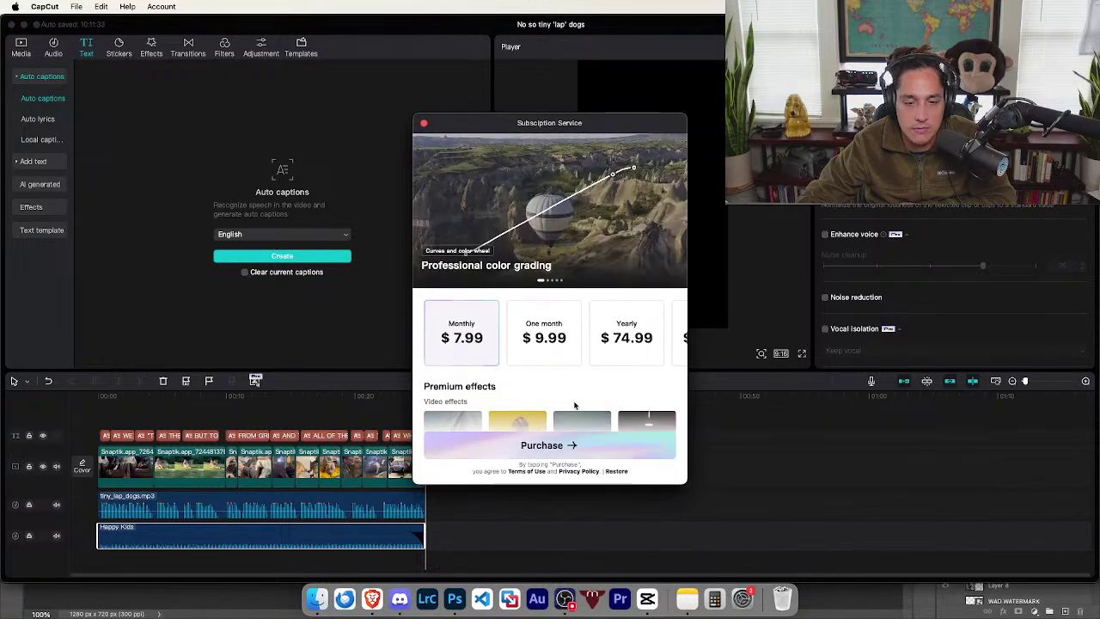
{"action": "left_click", "coordinate": [424, 123]}
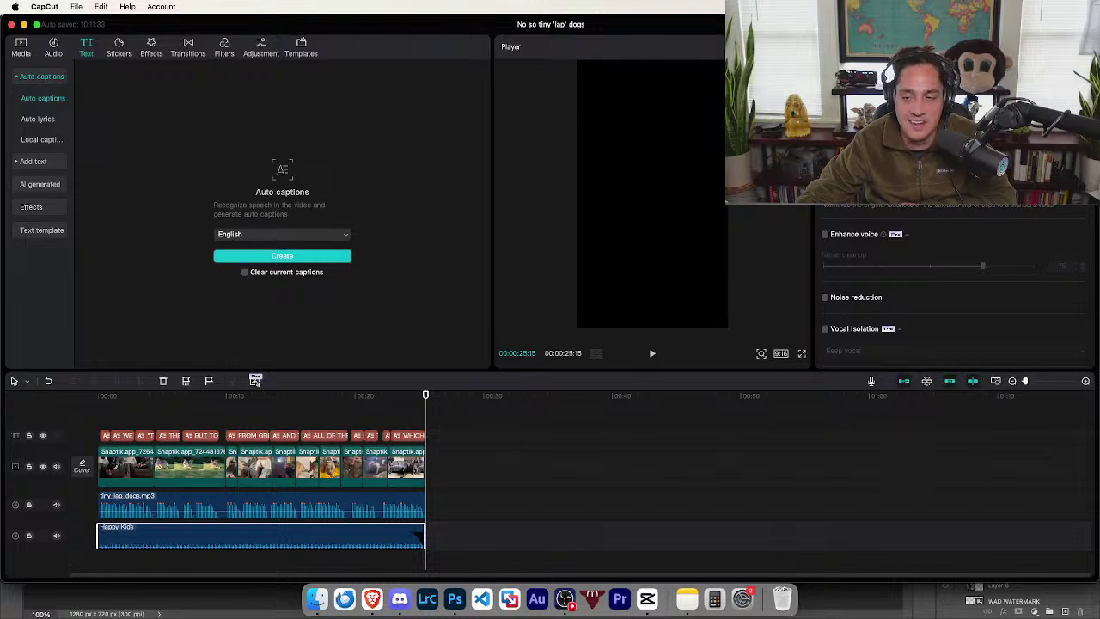
{"action": "scroll", "coordinate": [854, 249], "scroll_direction": "down", "scroll_amount": 2}
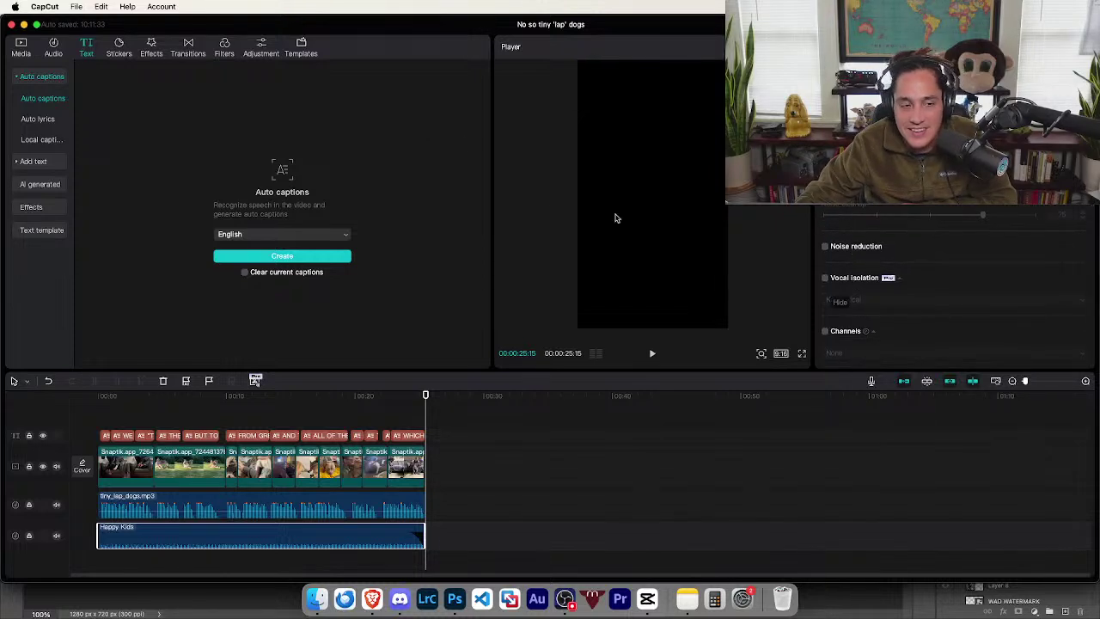
- Export the video as a 1080P, H.264, 30fps mp4 with caption exporting turned off, and skip sharing it
{"action": "left_click", "coordinate": [75, 6]}
{"action": "left_click", "coordinate": [86, 43]}
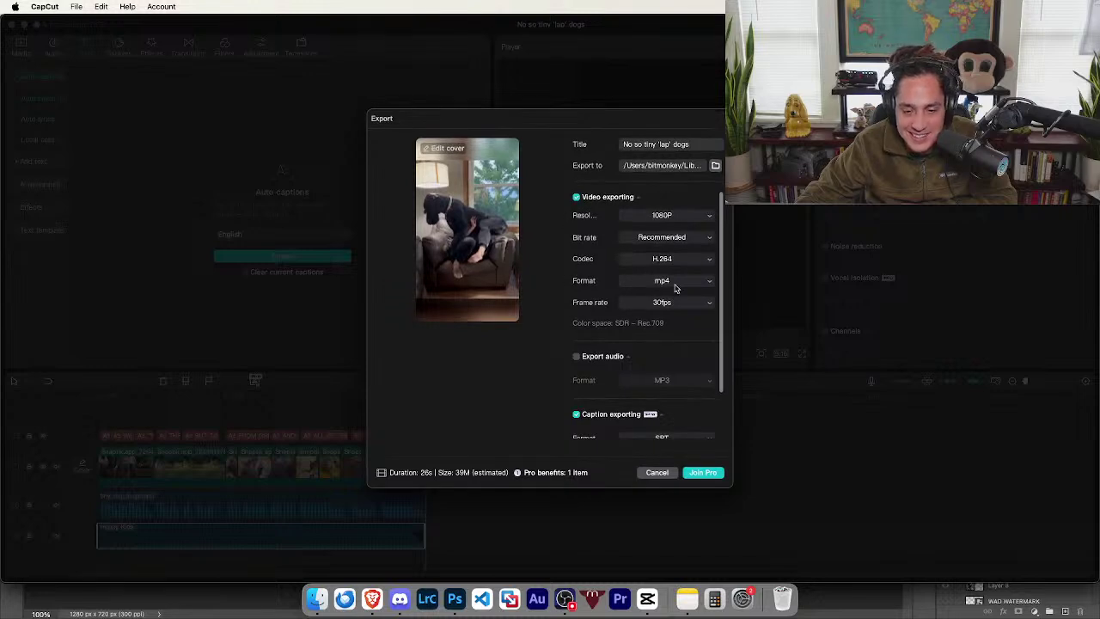
{"action": "scroll", "coordinate": [677, 309], "scroll_direction": "down", "scroll_amount": 2}
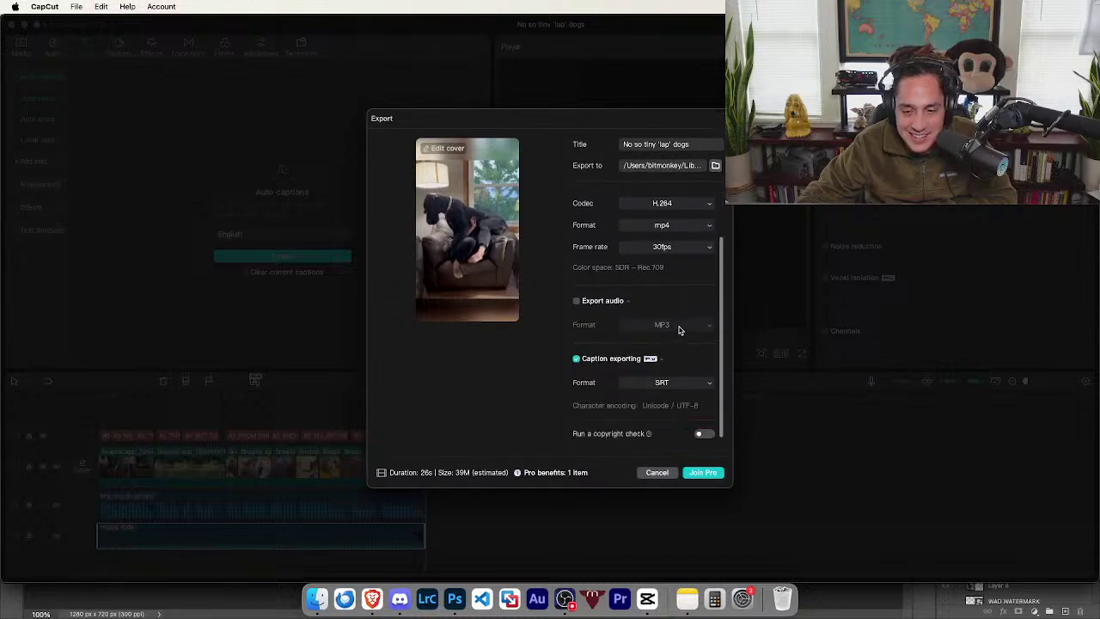
{"action": "left_click", "coordinate": [614, 362]}
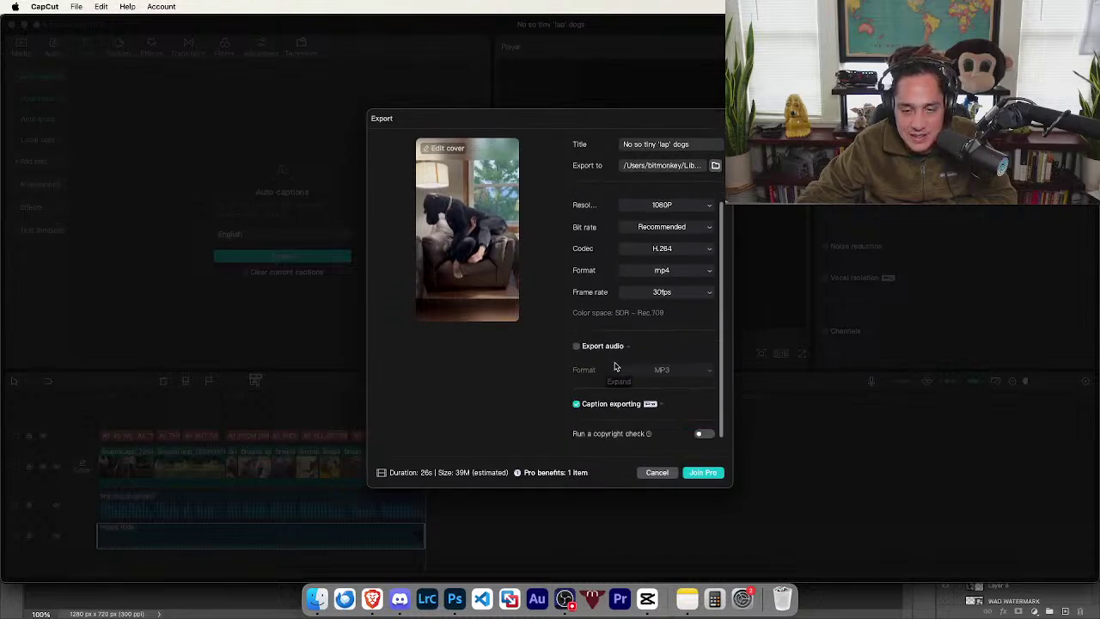
{"action": "left_click", "coordinate": [577, 405]}
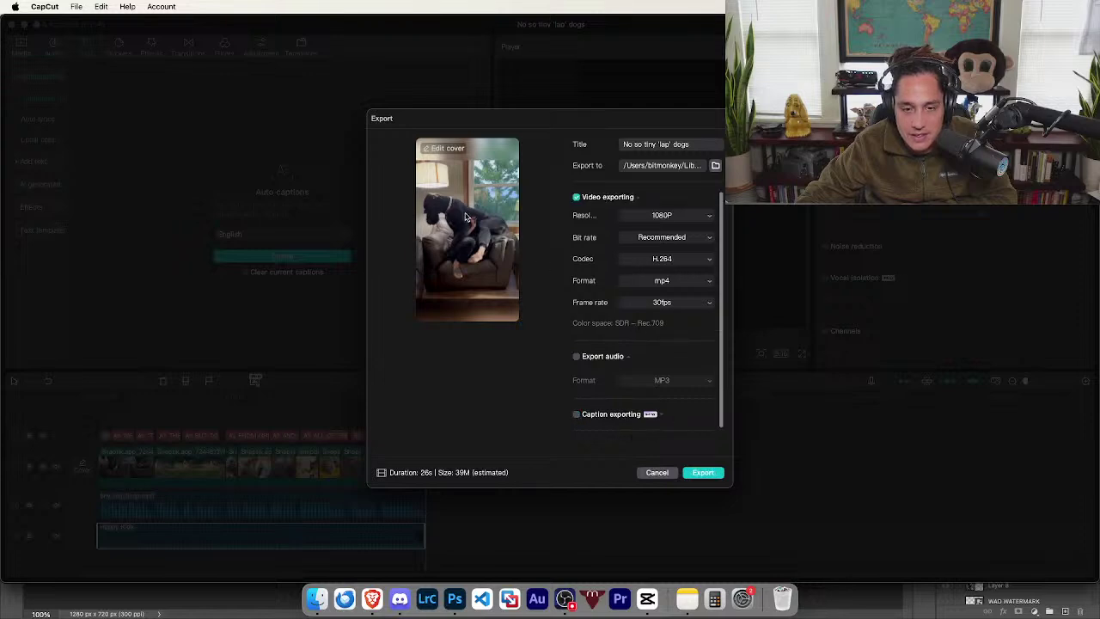
{"action": "scroll", "coordinate": [668, 390], "scroll_direction": "down", "scroll_amount": 2}
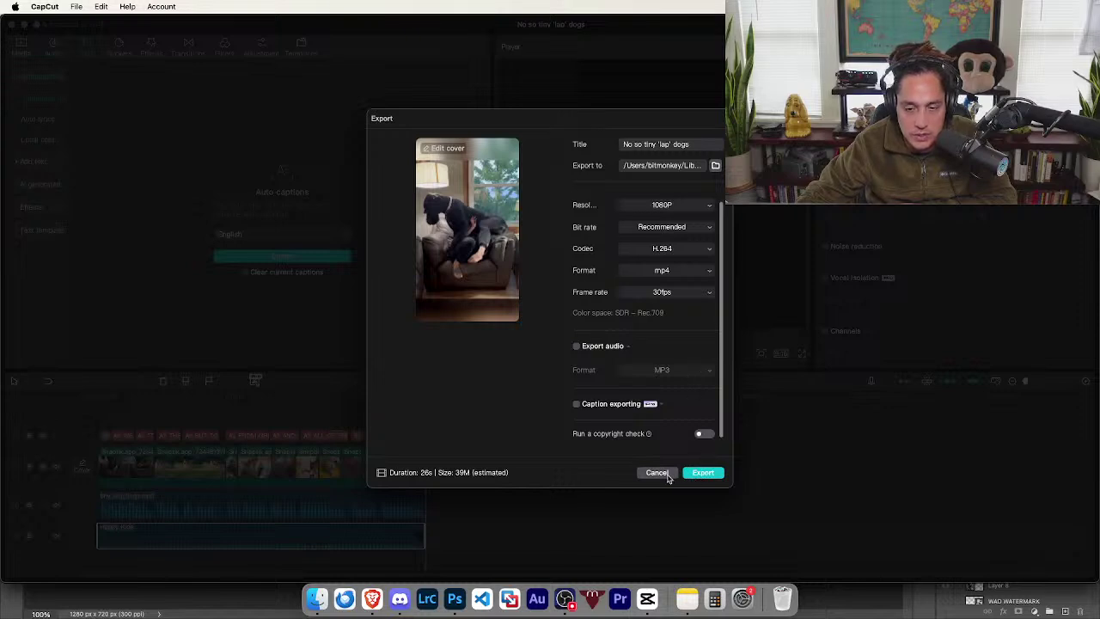
{"action": "left_click", "coordinate": [660, 404]}
{"action": "scroll", "coordinate": [661, 404], "scroll_direction": "down", "scroll_amount": 3}
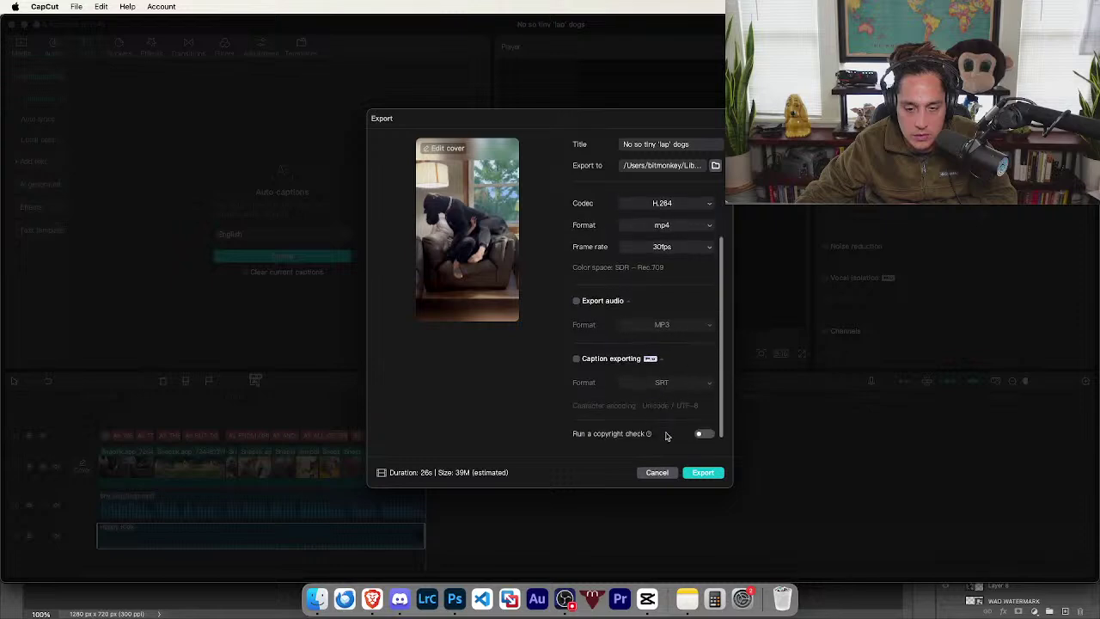
{"action": "left_click", "coordinate": [702, 474]}
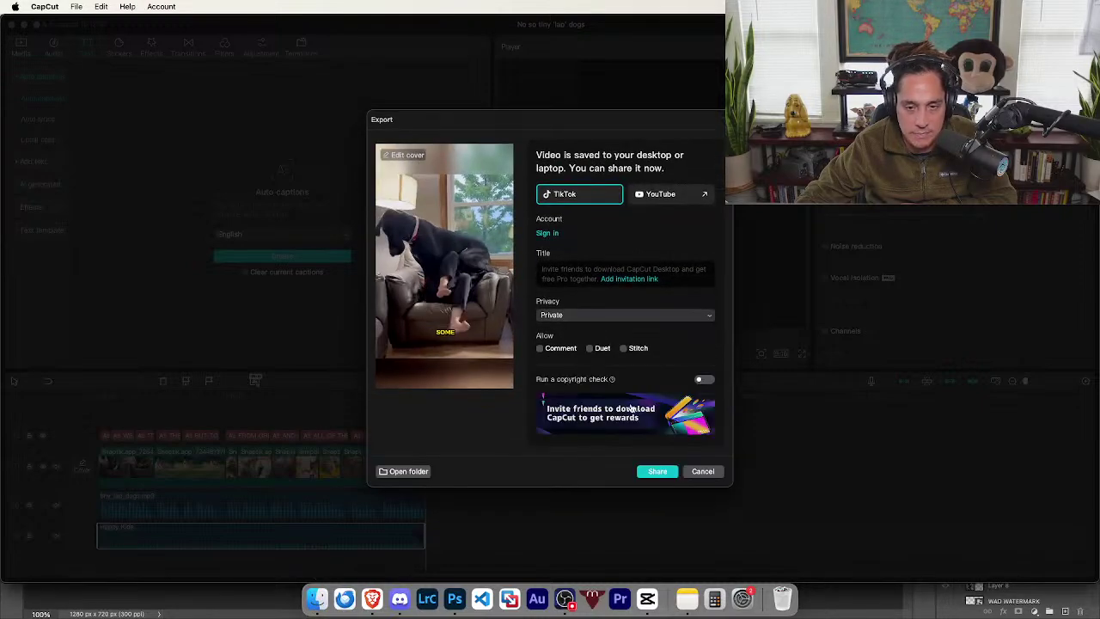
{"action": "left_click", "coordinate": [703, 470]}
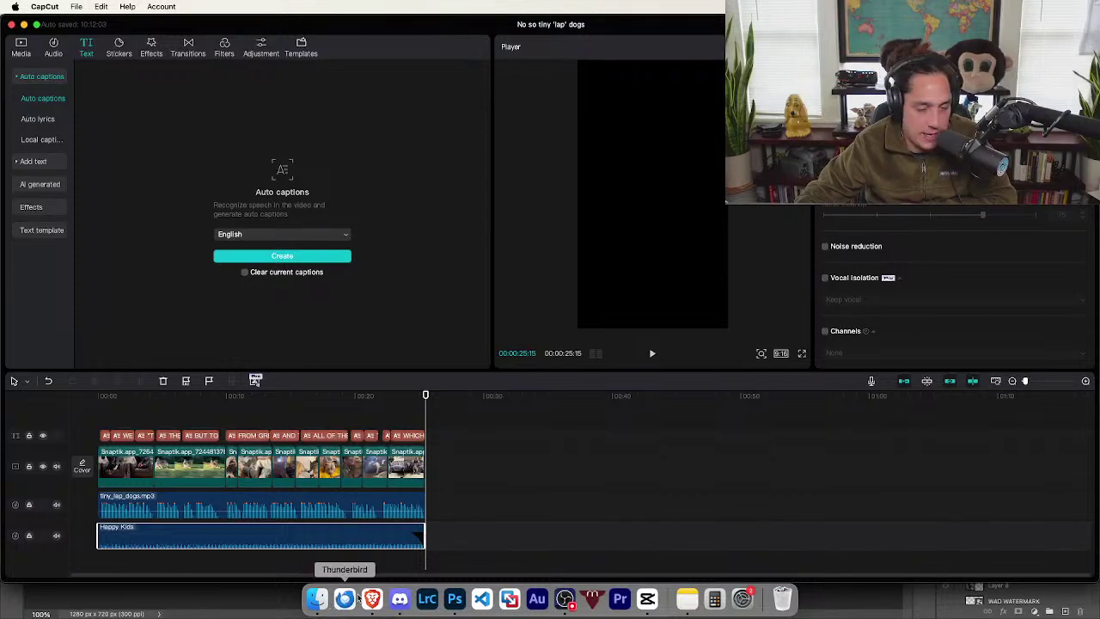
- Switch to Finder and open the Complete & Post-Production folder among the WAD videos, enlarging the window
{"action": "left_click", "coordinate": [371, 600]}
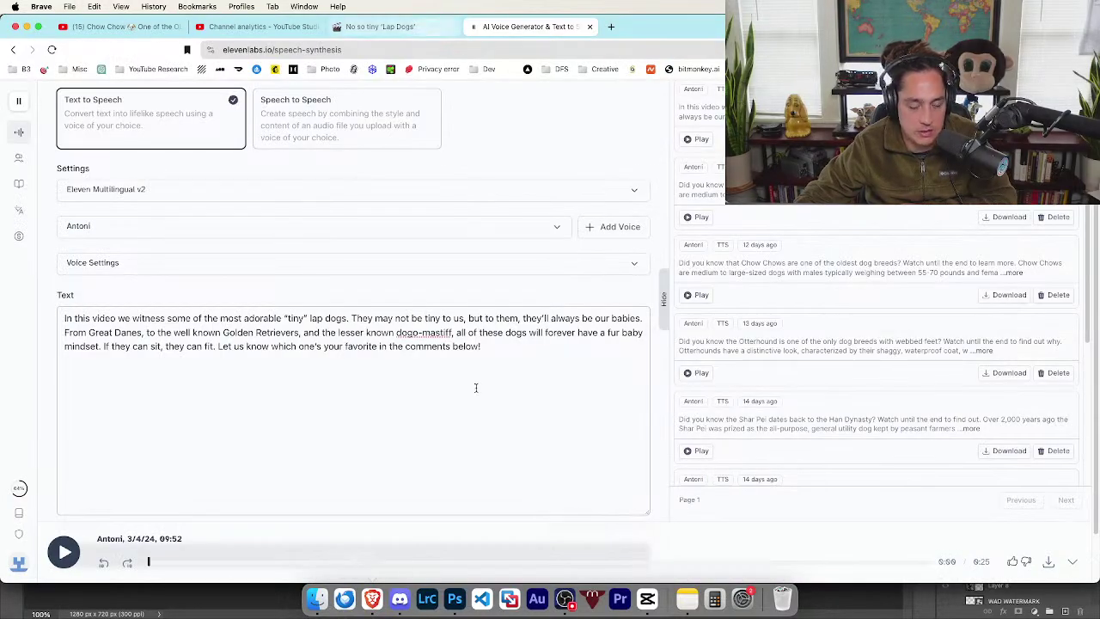
{"action": "left_click", "coordinate": [317, 599]}
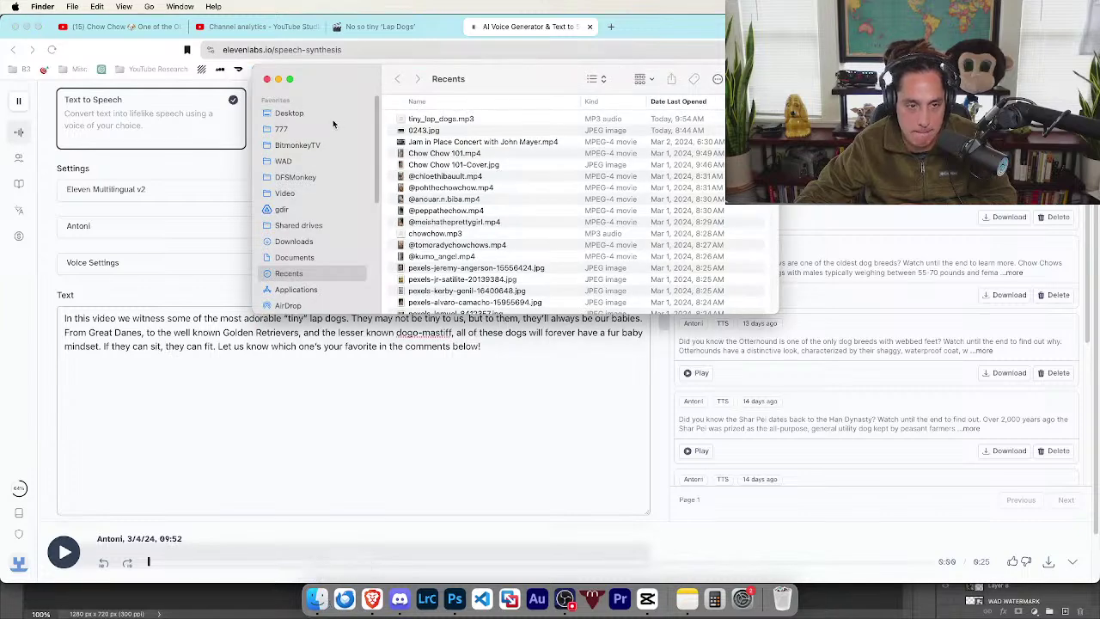
{"action": "left_click", "coordinate": [332, 115]}
{"action": "left_click", "coordinate": [315, 162]}
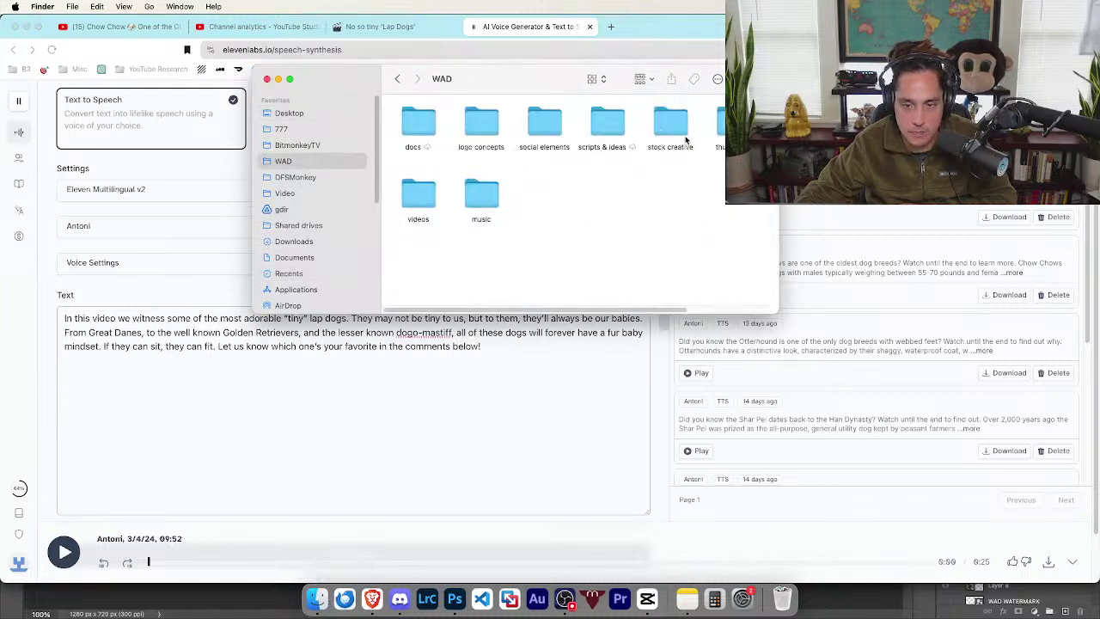
{"action": "left_click_drag", "start_coordinate": [777, 313], "coordinate": [898, 400]}
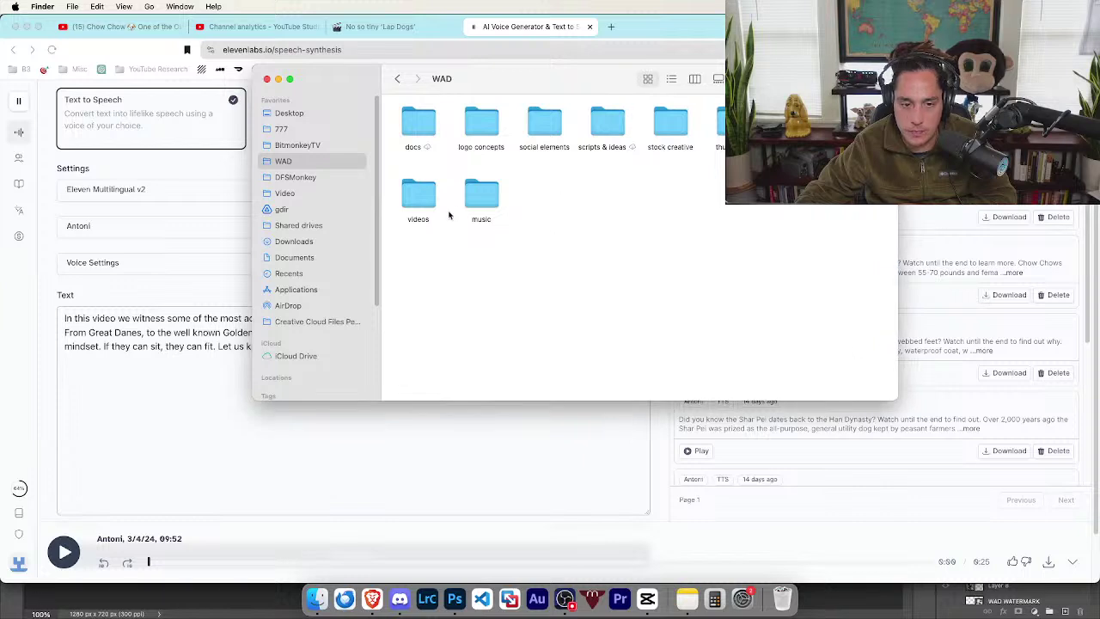
{"action": "double_click", "coordinate": [419, 196]}
- Open the exported No so tiny 'lap' dogs.mp4, play its first seconds, and close the player
{"action": "right_click", "coordinate": [749, 297]}
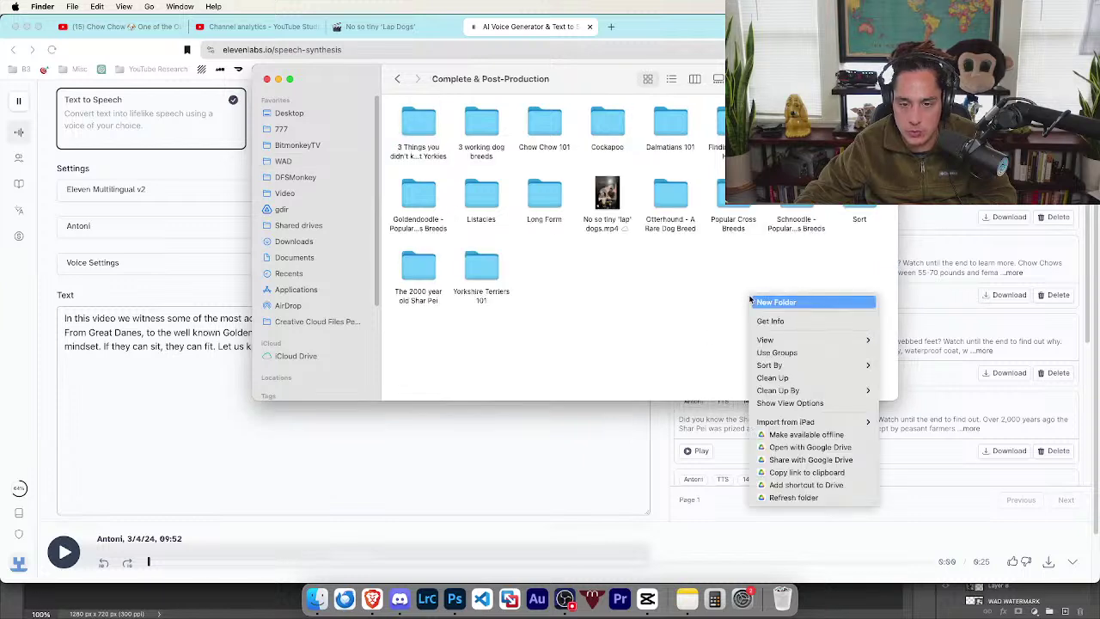
{"action": "left_click", "coordinate": [610, 190]}
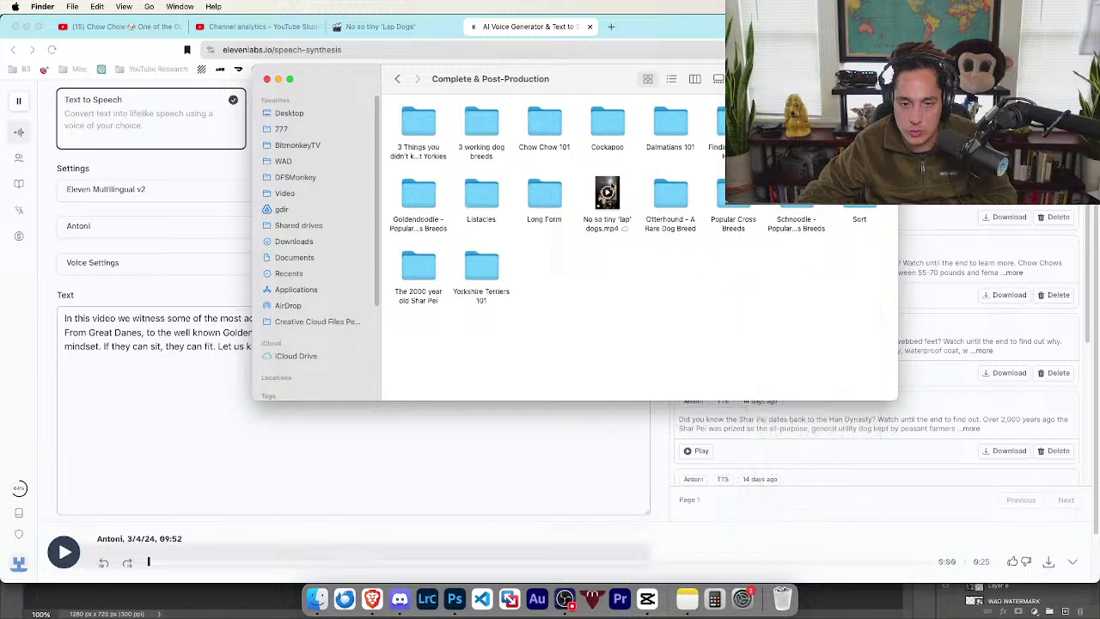
{"action": "double_click", "coordinate": [610, 190]}
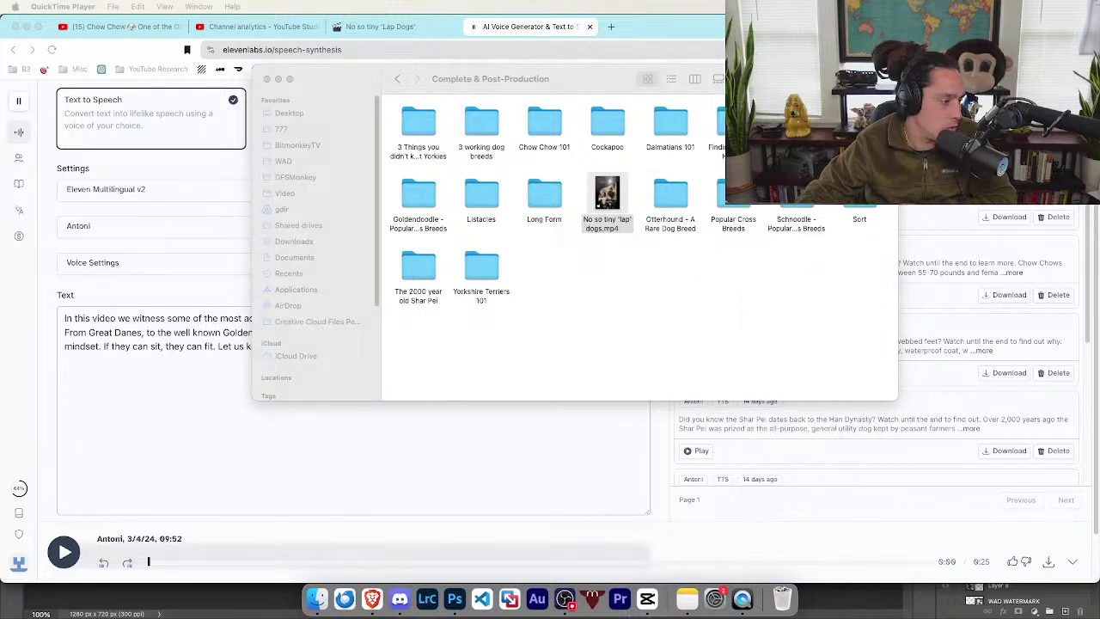
{"action": "key", "text": "space"}
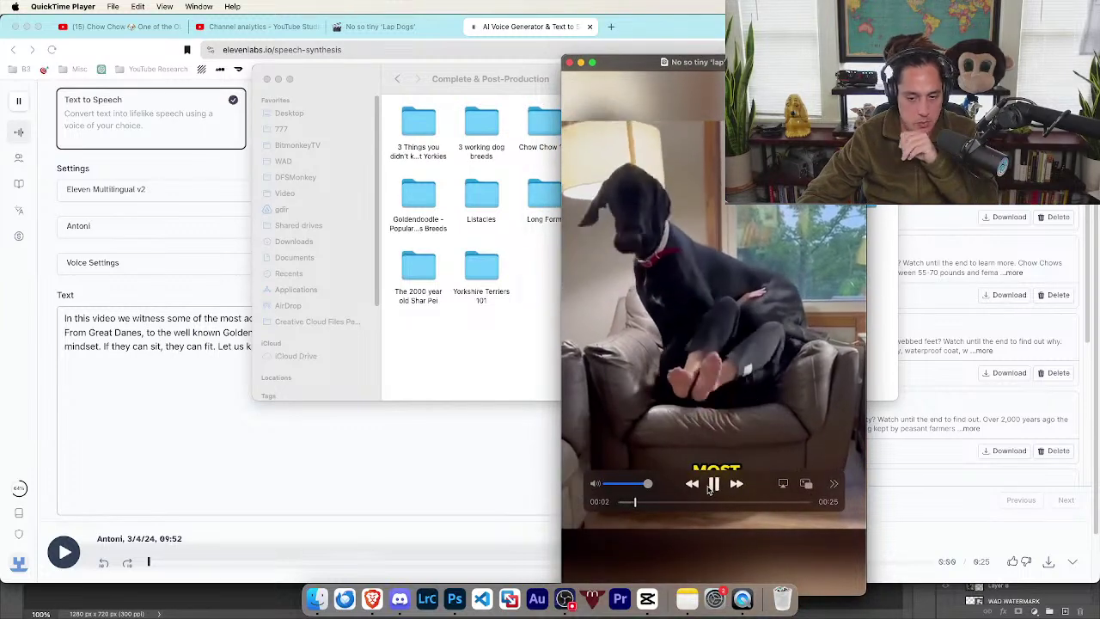
{"action": "key", "text": "space"}
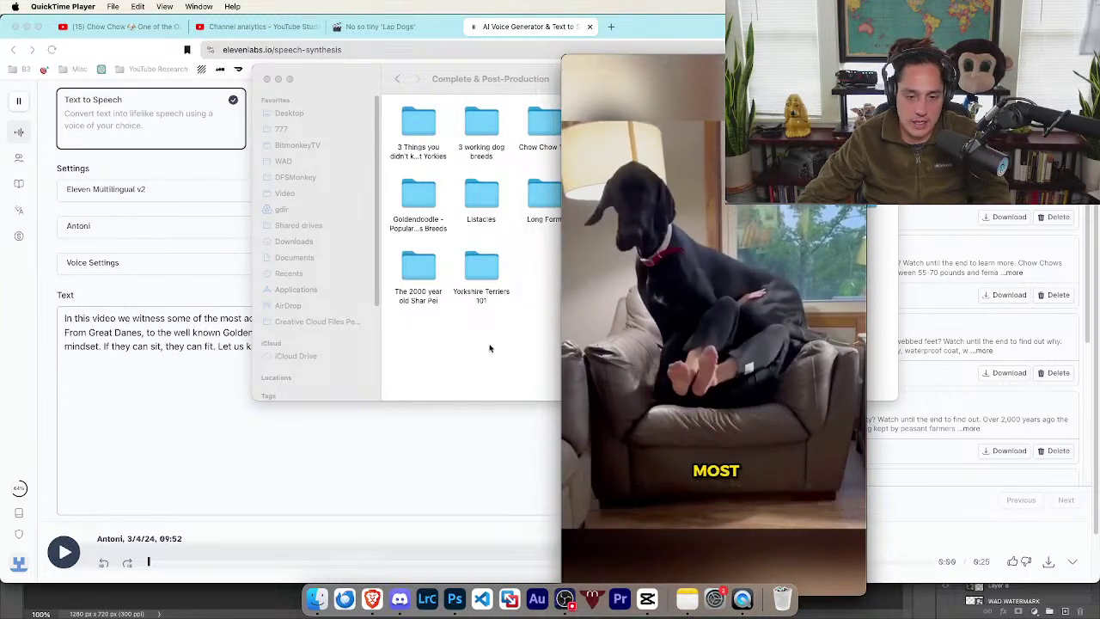
{"action": "left_click", "coordinate": [550, 79]}
{"action": "left_click", "coordinate": [668, 66]}
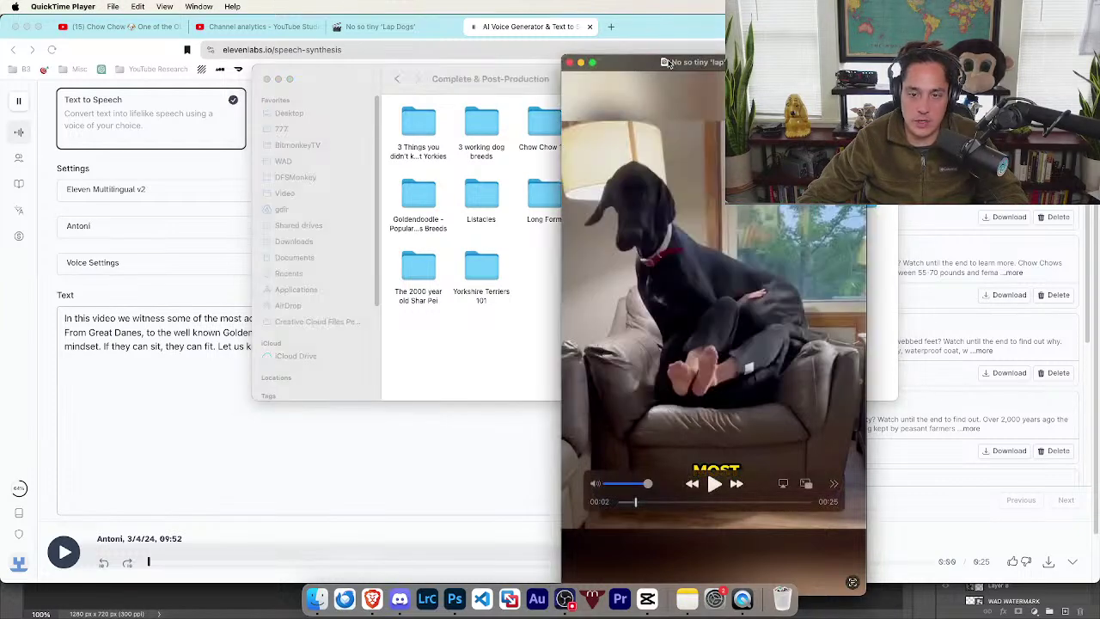
{"action": "left_click", "coordinate": [569, 64]}
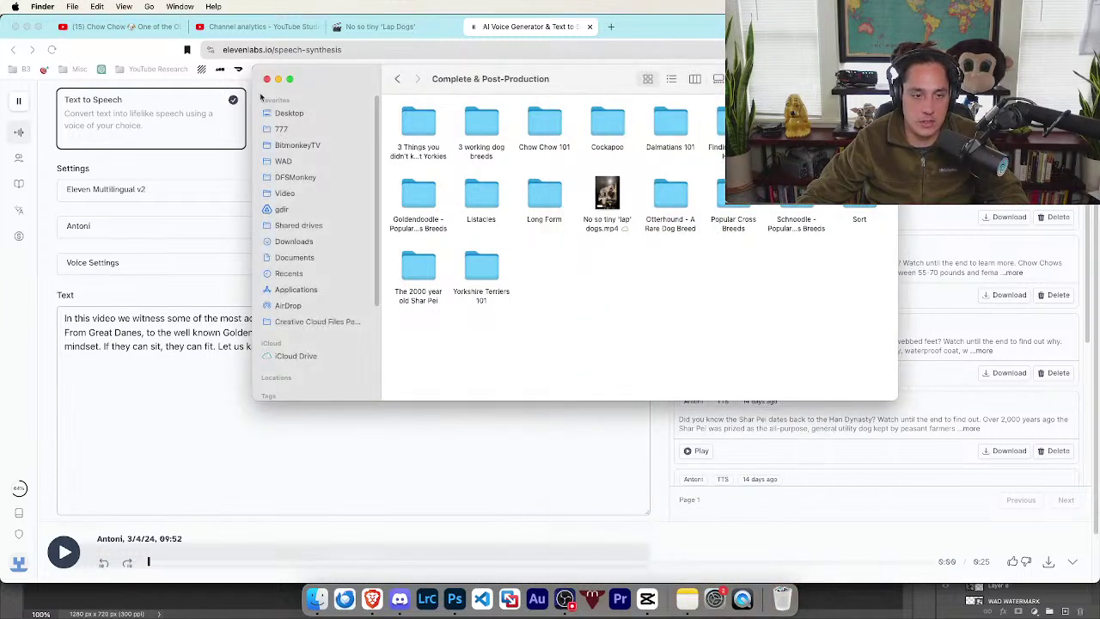
- Move the exported No so tiny 'lap' dogs.mp4 to the trash
{"action": "left_click", "coordinate": [606, 185]}
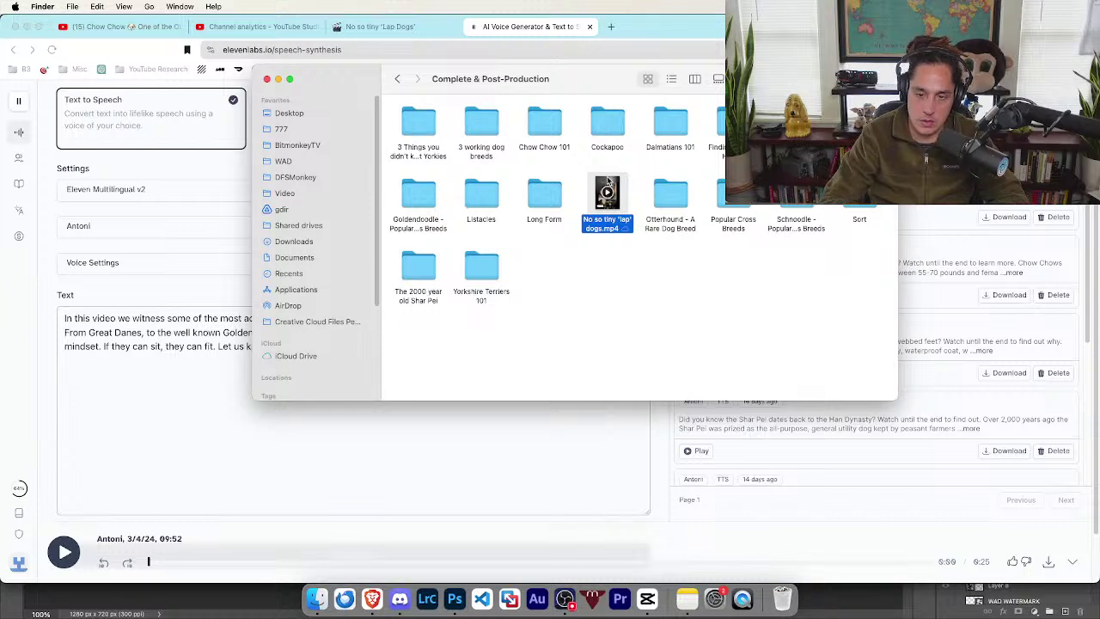
{"action": "key", "text": "Down"}
{"action": "right_click", "coordinate": [607, 180]}
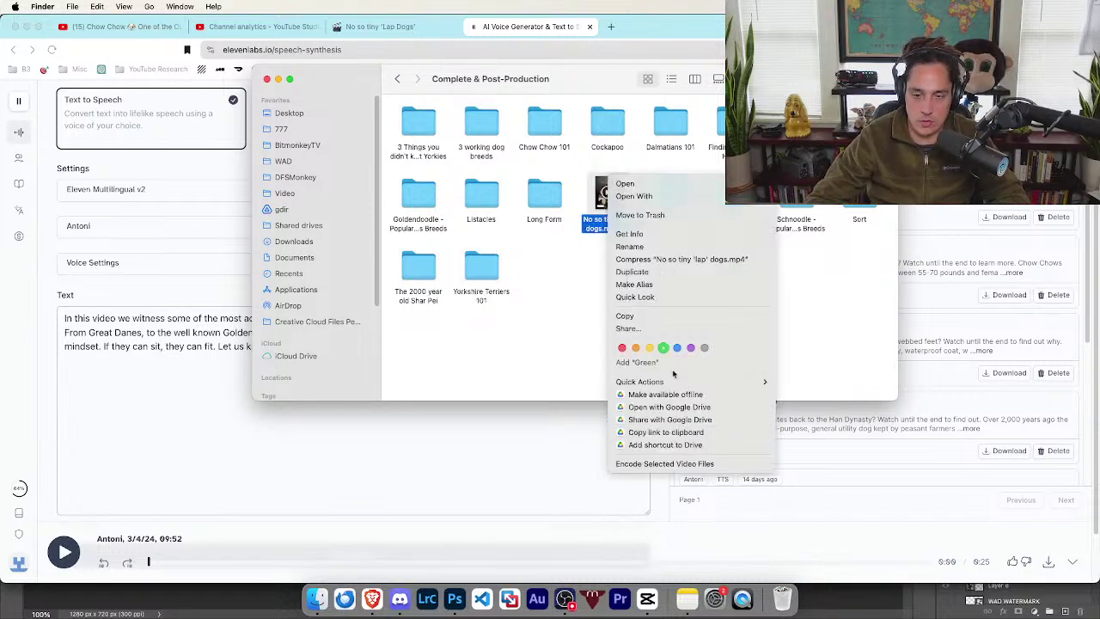
{"action": "left_click", "coordinate": [667, 214]}
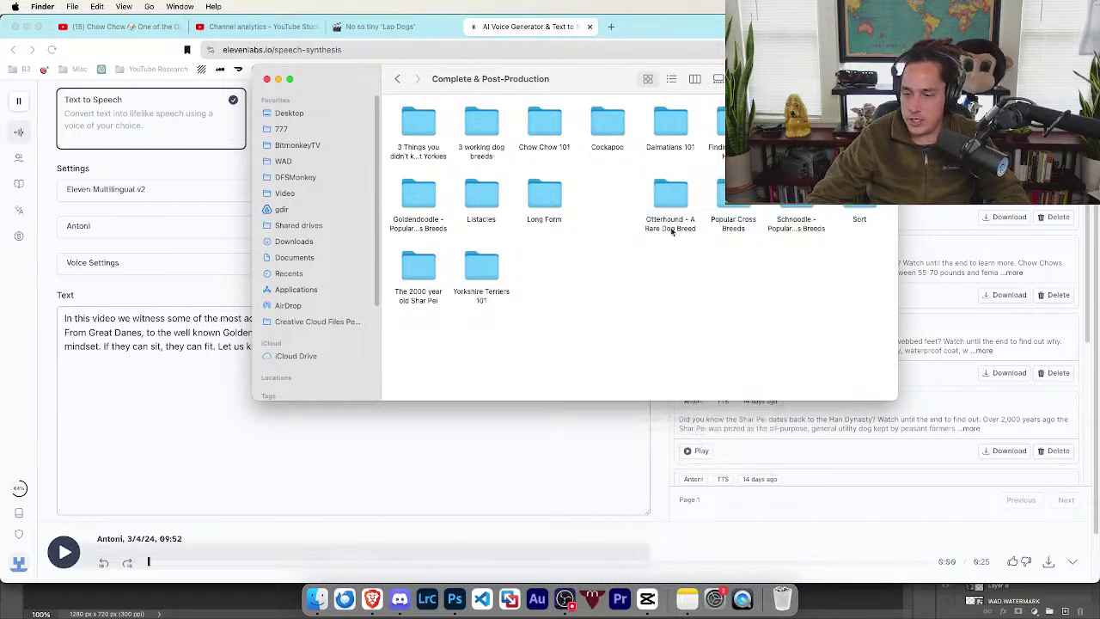
- Close the ElevenLabs speech synthesis page in Brave and switch back to CapCut
{"action": "left_click", "coordinate": [563, 408]}
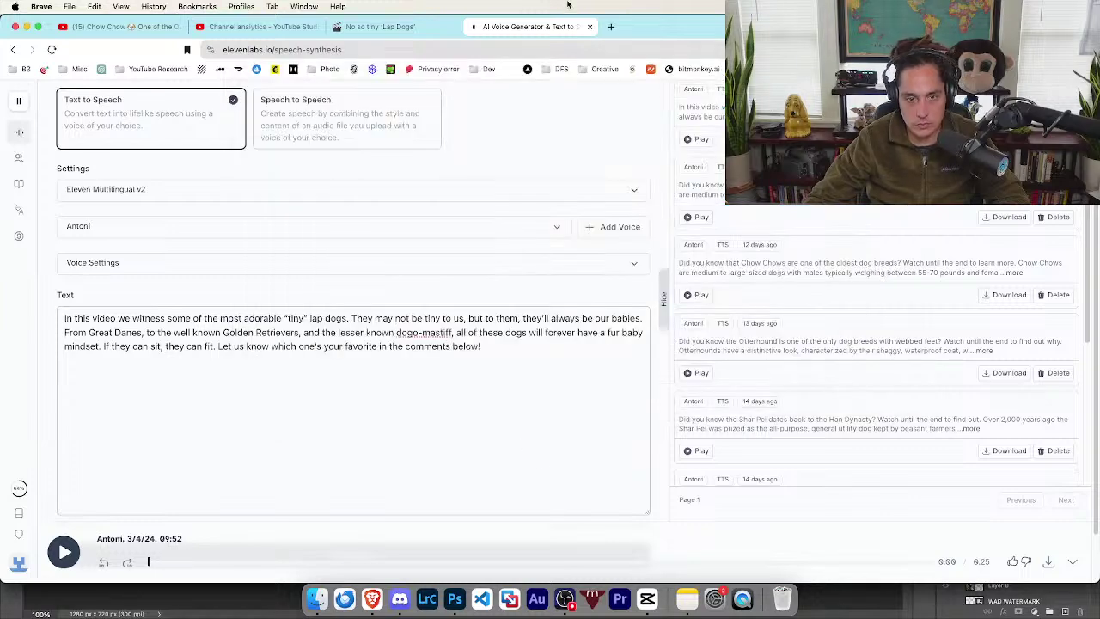
{"action": "left_click", "coordinate": [378, 26]}
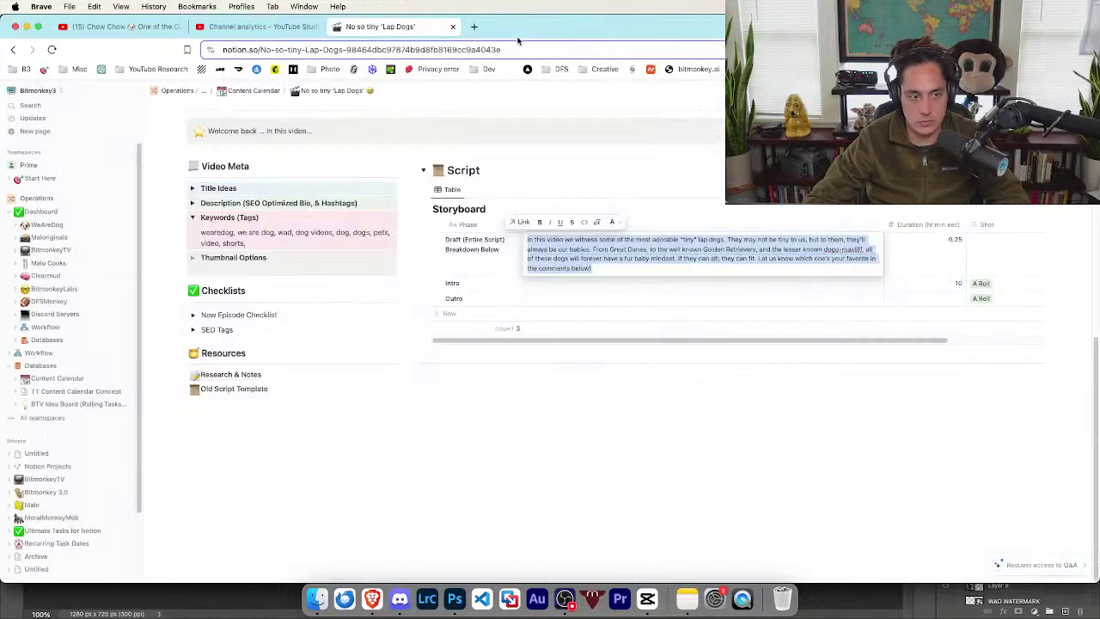
{"action": "left_click", "coordinate": [647, 599]}
- Choose the video frame of the light-coloured dog on the man's lap in the leather chair as the cover and open it for editing
{"action": "key", "text": "space"}
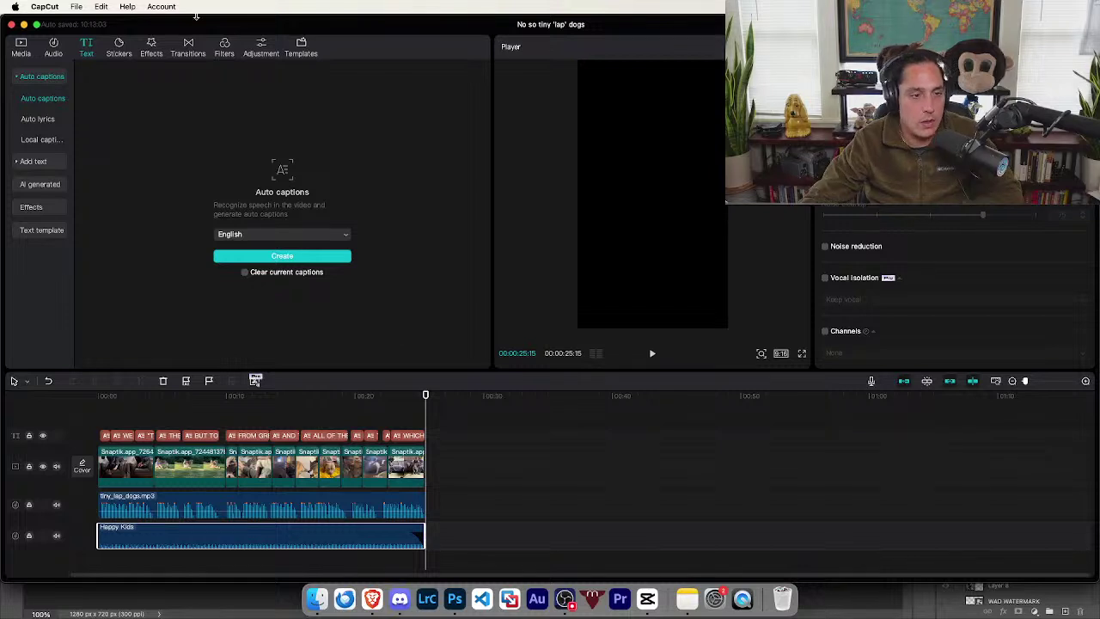
{"action": "left_click", "coordinate": [81, 466]}
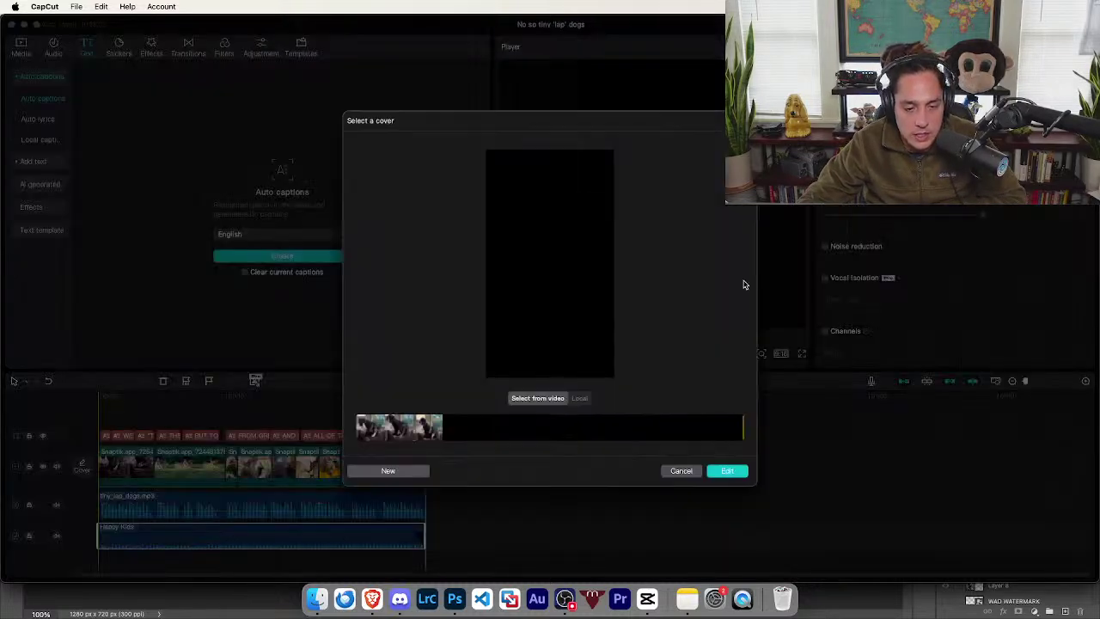
{"action": "left_click_drag", "start_coordinate": [621, 434], "coordinate": [558, 437]}
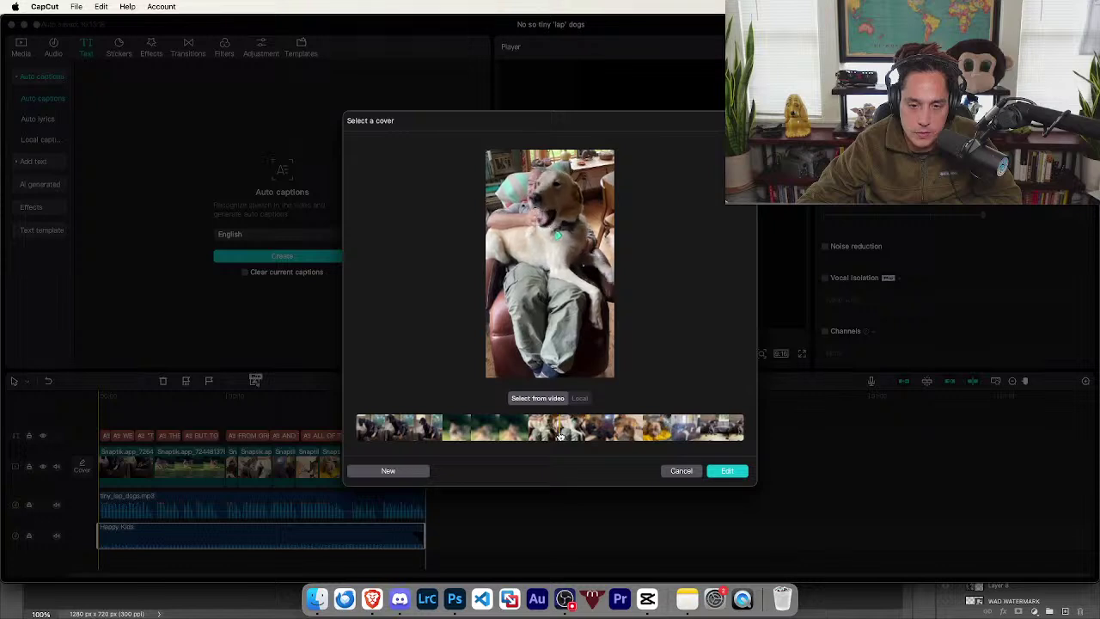
{"action": "left_click", "coordinate": [727, 472]}
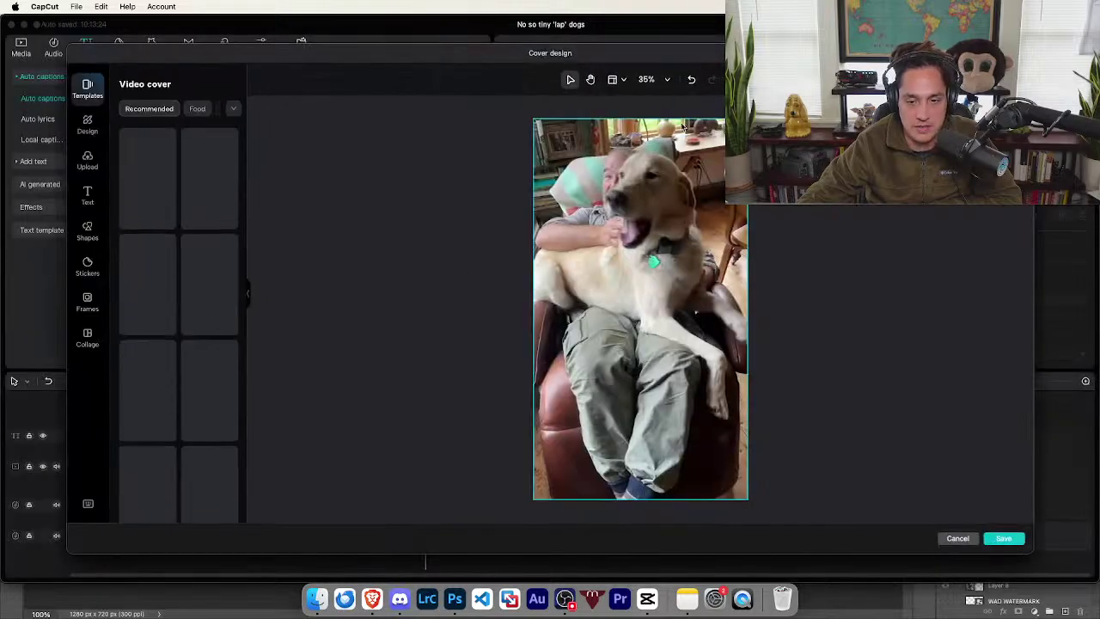
- Add a title text to the cover and set it in a bold Montserrat font
{"action": "left_click", "coordinate": [87, 193]}
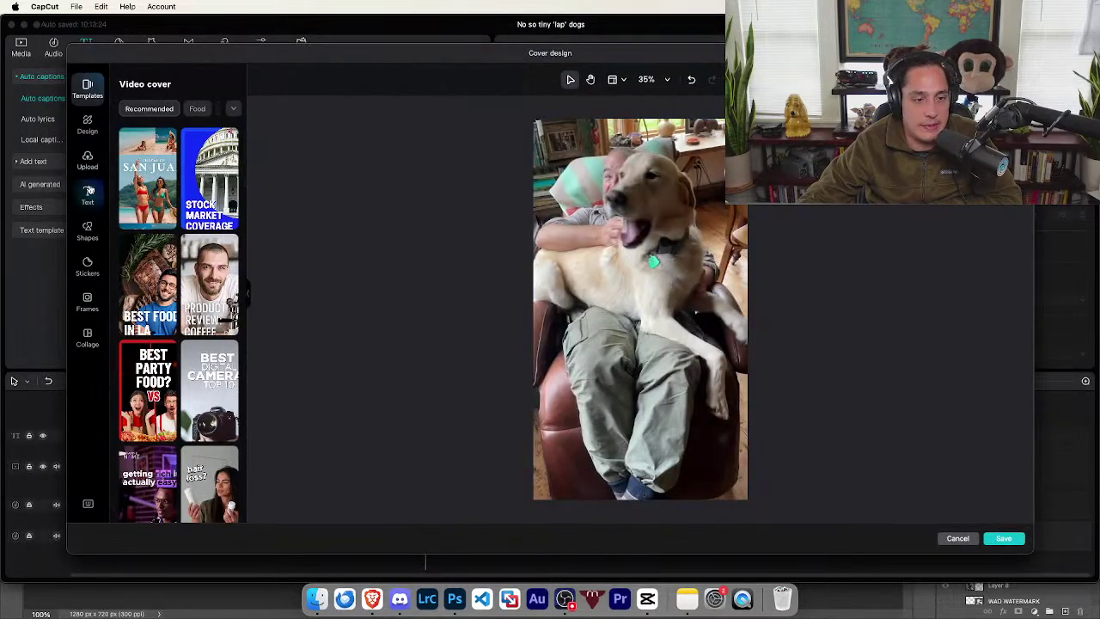
{"action": "left_click", "coordinate": [147, 110]}
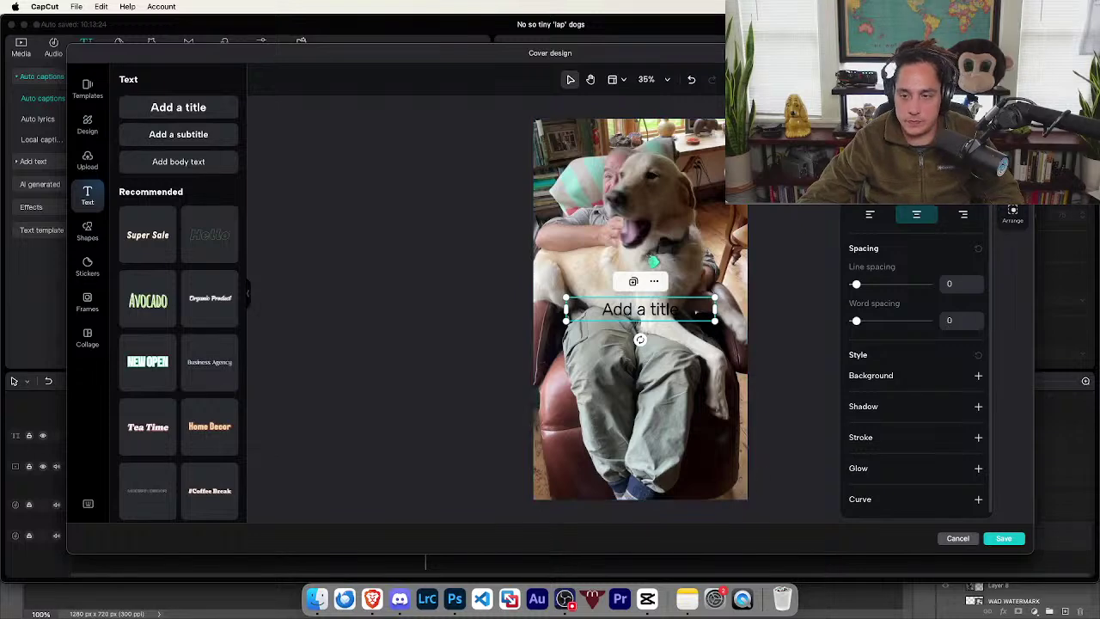
{"action": "left_click", "coordinate": [911, 191]}
{"action": "type", "text": "montserrat"}
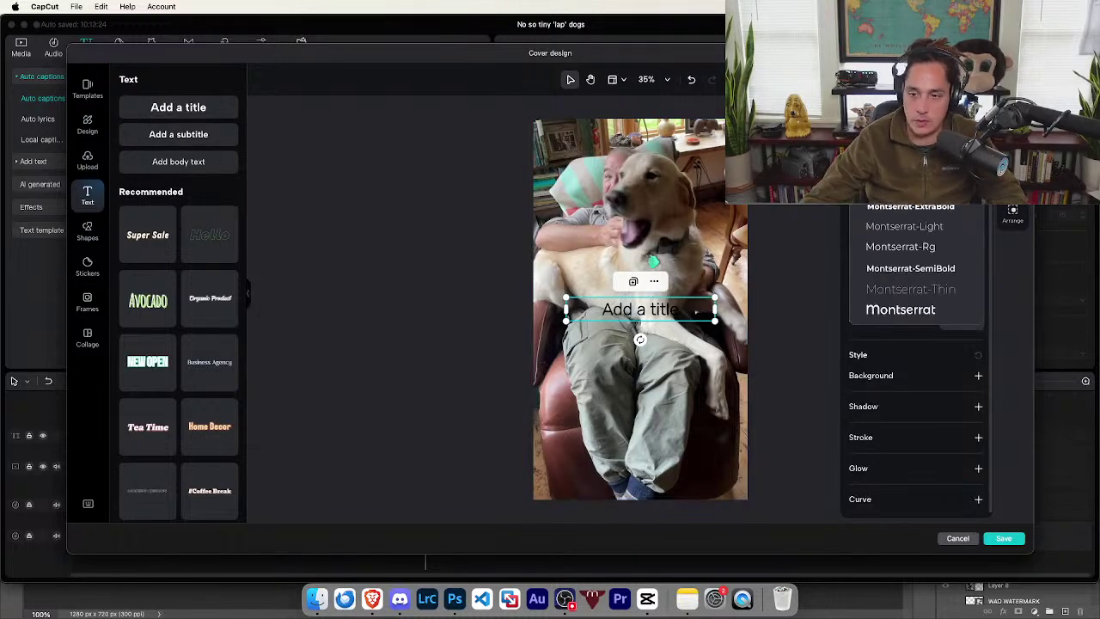
{"action": "left_click", "coordinate": [936, 269]}
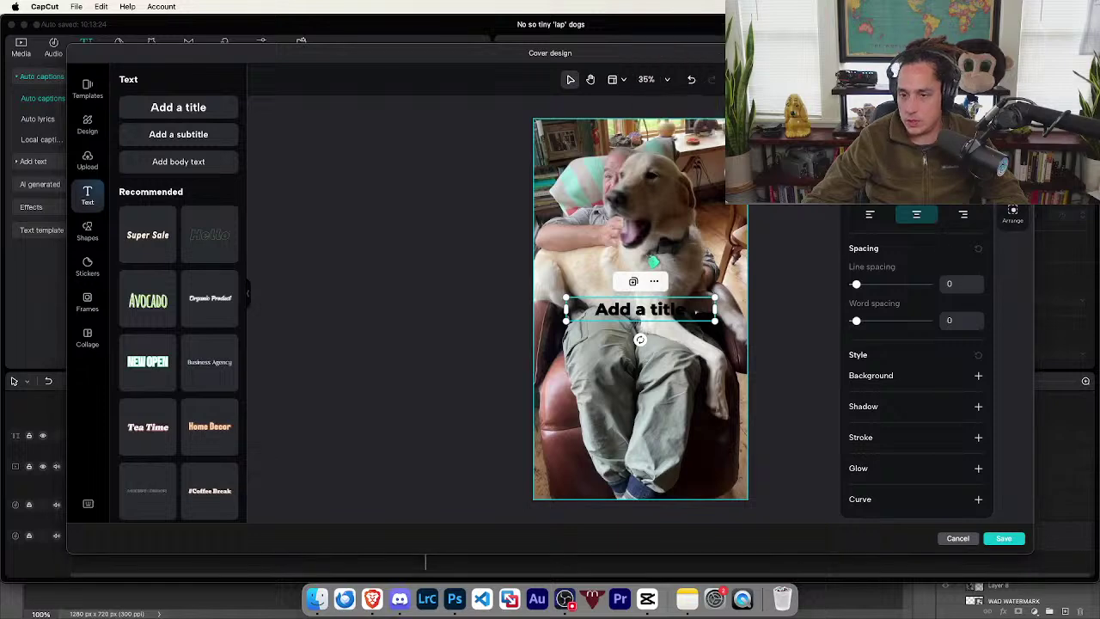
- Make the cover title uppercase and set its colour to hex ffd100
{"action": "left_click", "coordinate": [834, 230]}
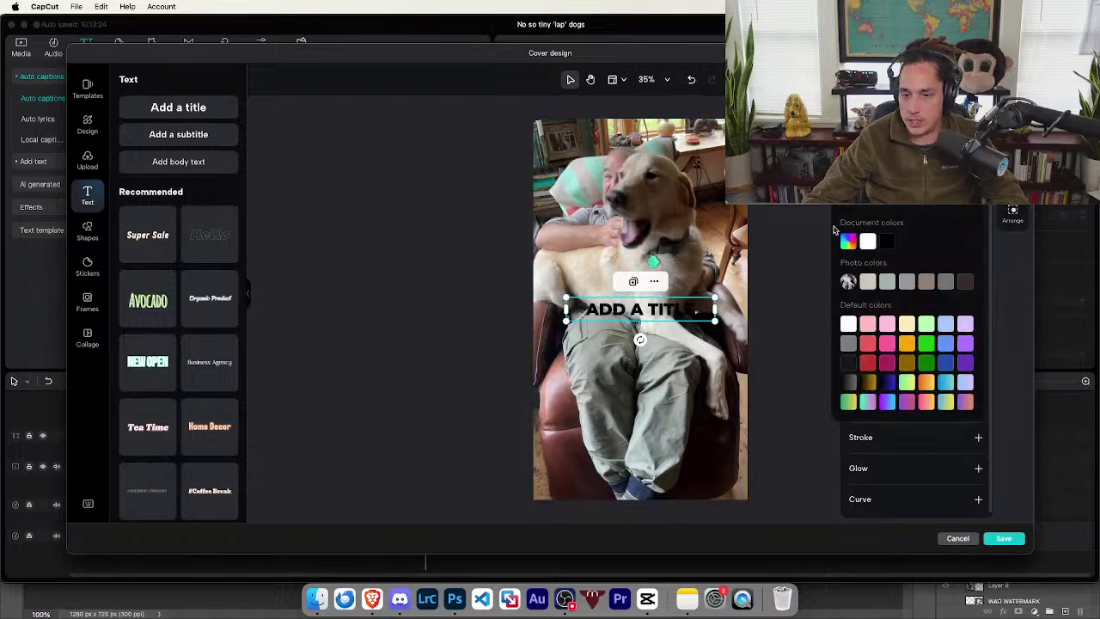
{"action": "left_click", "coordinate": [850, 240]}
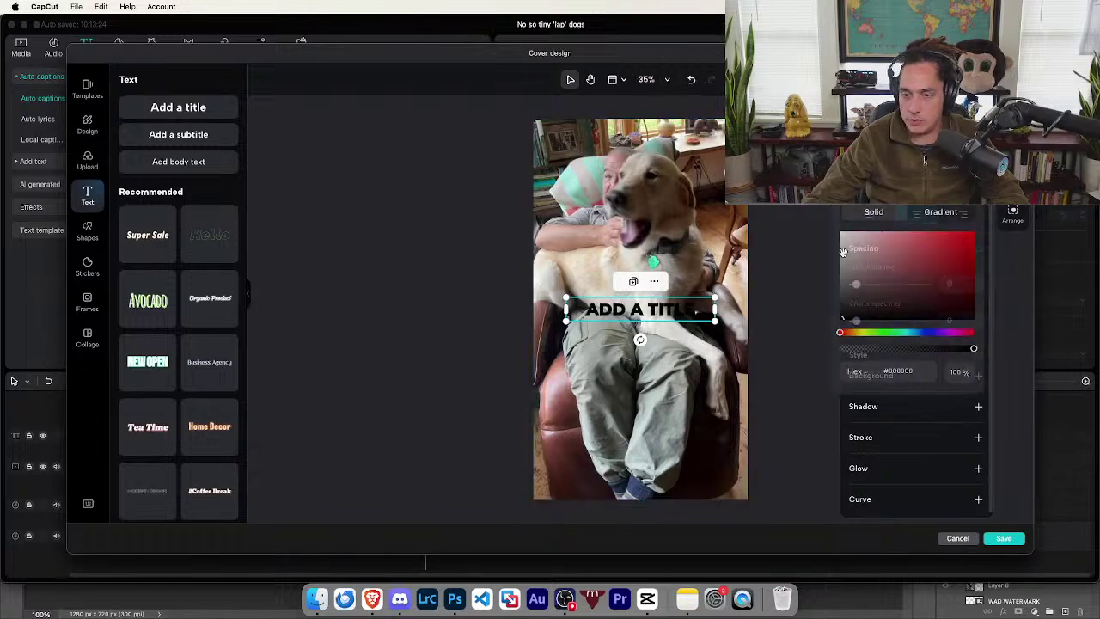
{"action": "double_click", "coordinate": [891, 367]}
{"action": "type", "text": "ffd100"}
{"action": "key", "text": "Return"}
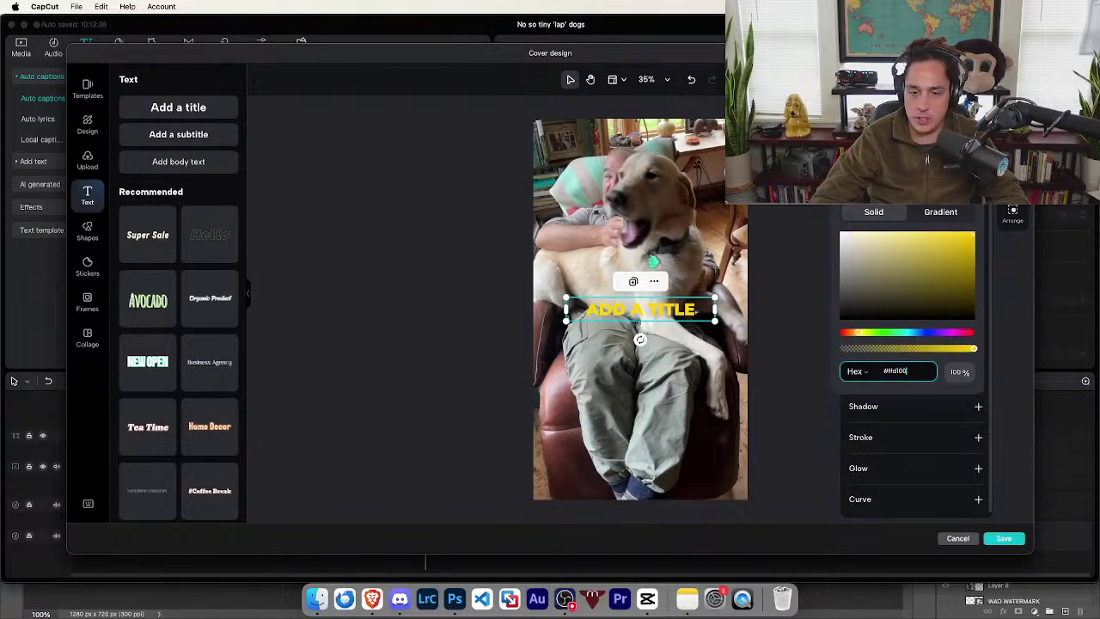
- Add a stroke in colour 000000 to the cover title
{"action": "left_click", "coordinate": [903, 441]}
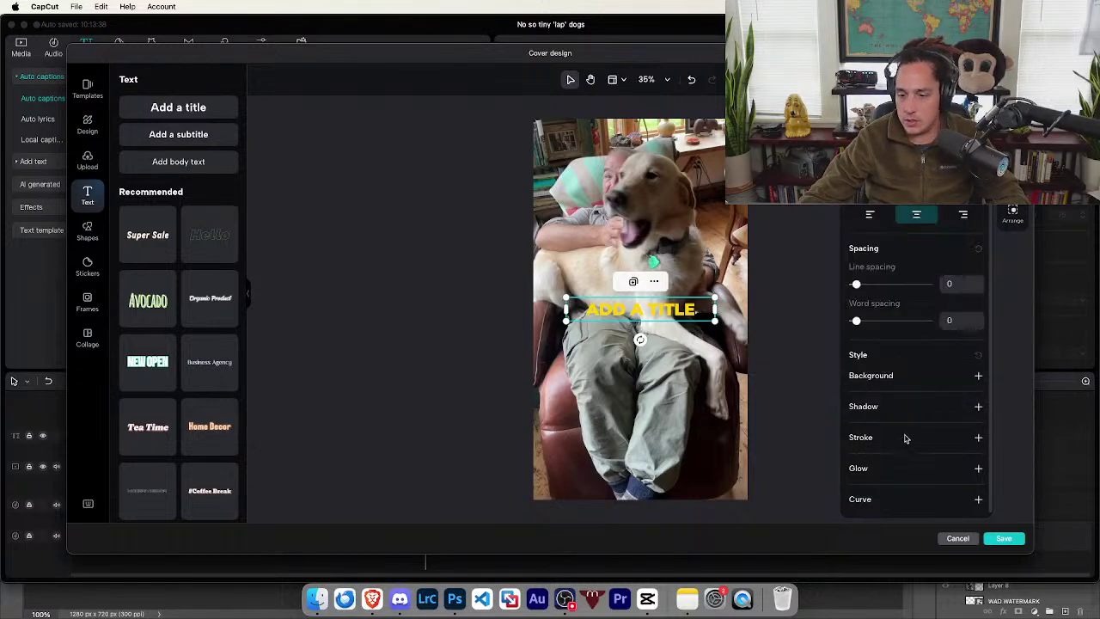
{"action": "left_click", "coordinate": [977, 439]}
{"action": "scroll", "coordinate": [977, 441], "scroll_direction": "down", "scroll_amount": 2}
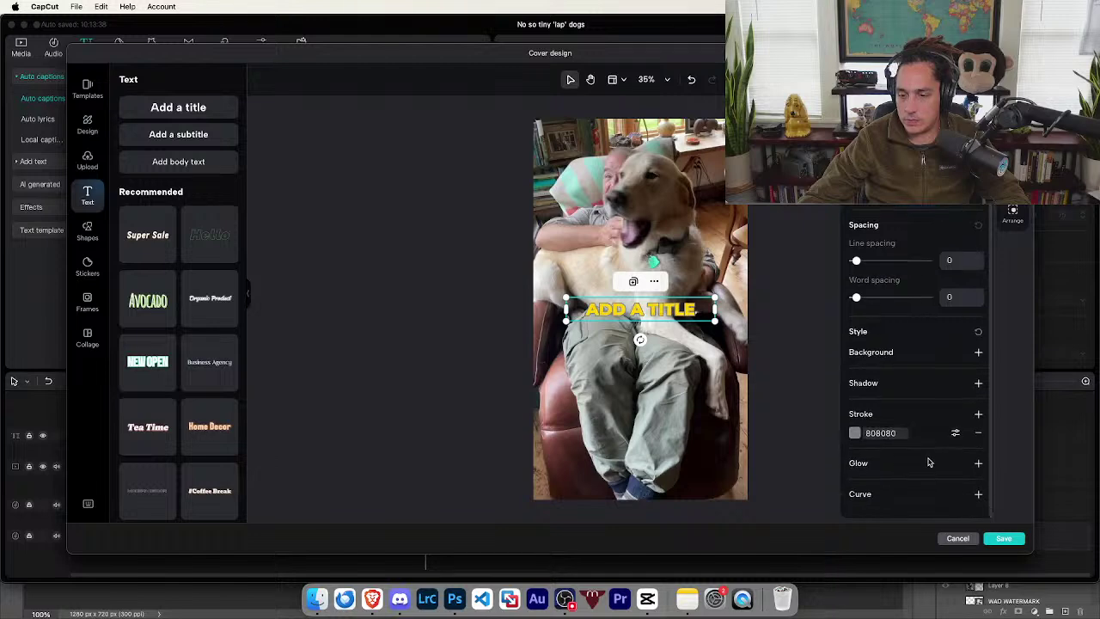
{"action": "double_click", "coordinate": [881, 432]}
{"action": "type", "text": "000000"}
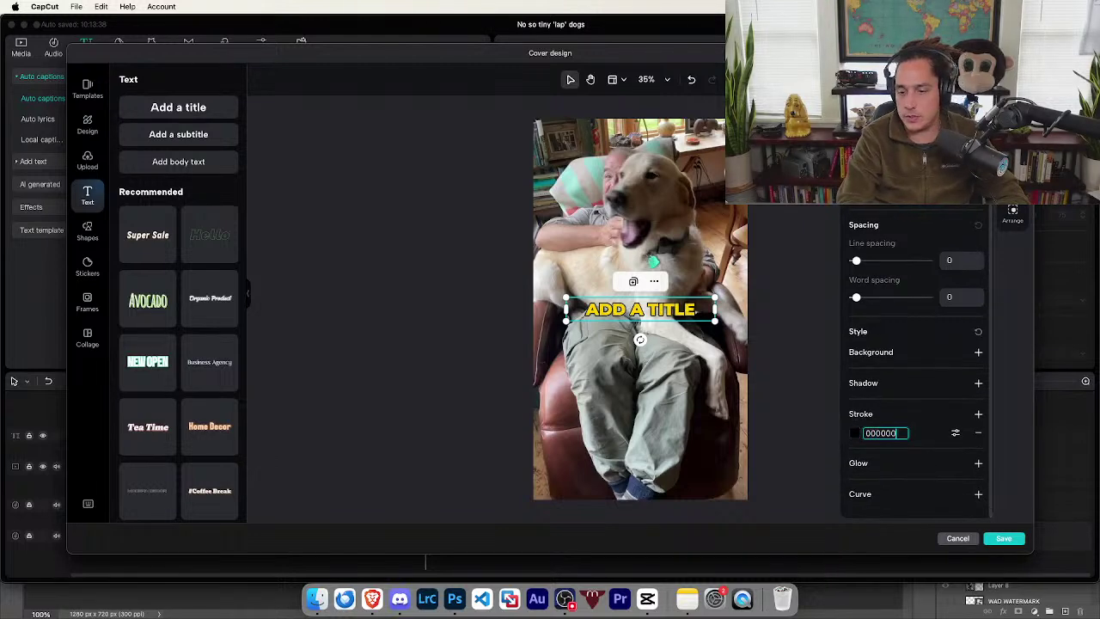
{"action": "key", "text": "Return"}
- Set the width of the title's black stroke to 40
{"action": "left_click", "coordinate": [954, 434]}
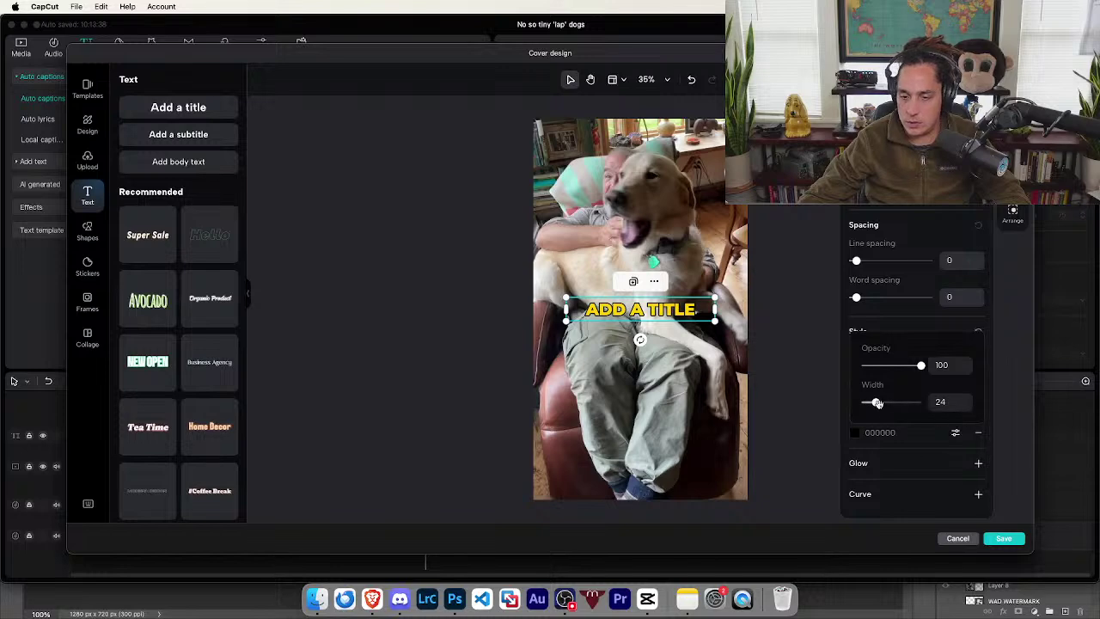
{"action": "left_click_drag", "start_coordinate": [876, 402], "coordinate": [885, 403]}
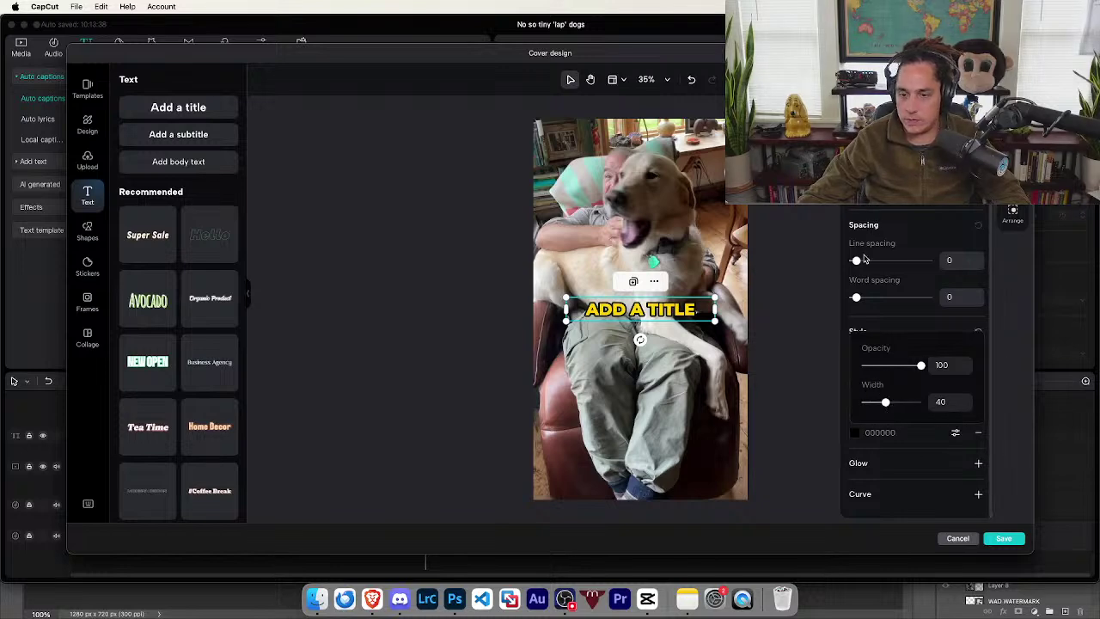
{"action": "left_click_drag", "start_coordinate": [865, 260], "coordinate": [863, 260]}
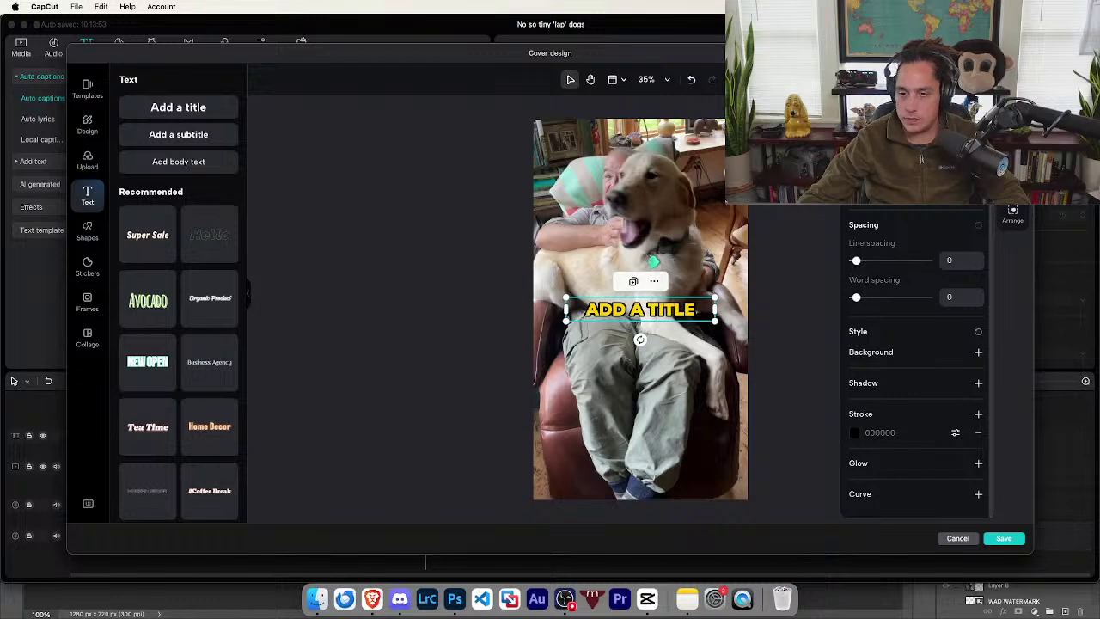
{"action": "left_click", "coordinate": [854, 432]}
{"action": "key", "text": "Escape"}
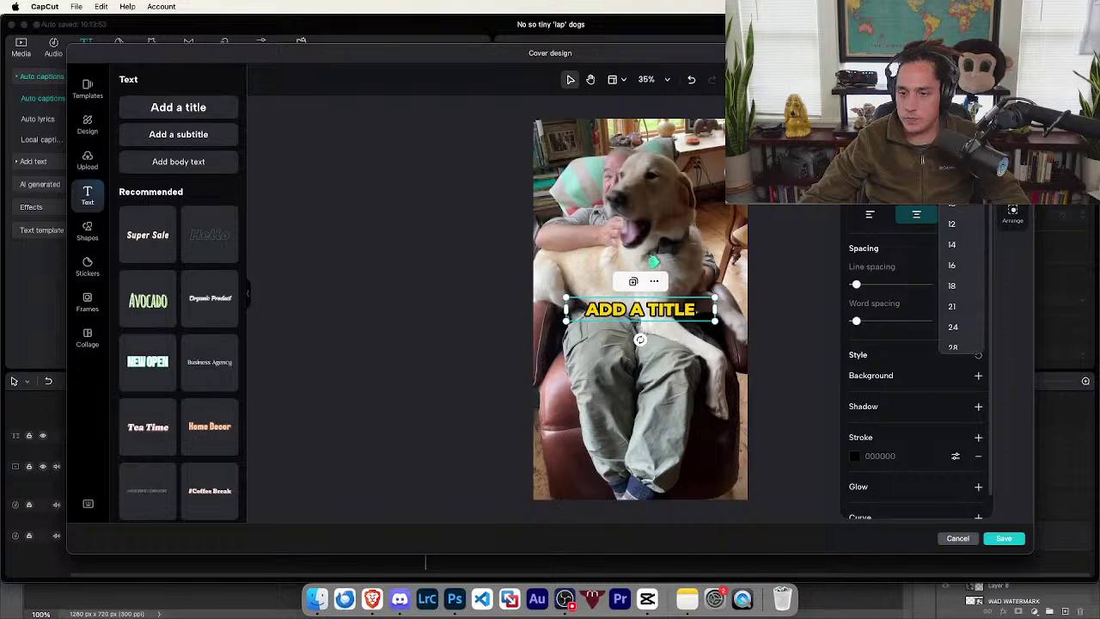
- Replace the placeholder title with NOT SO "TINY" on the first line and LAP DOGS on the second
{"action": "left_click", "coordinate": [682, 316]}
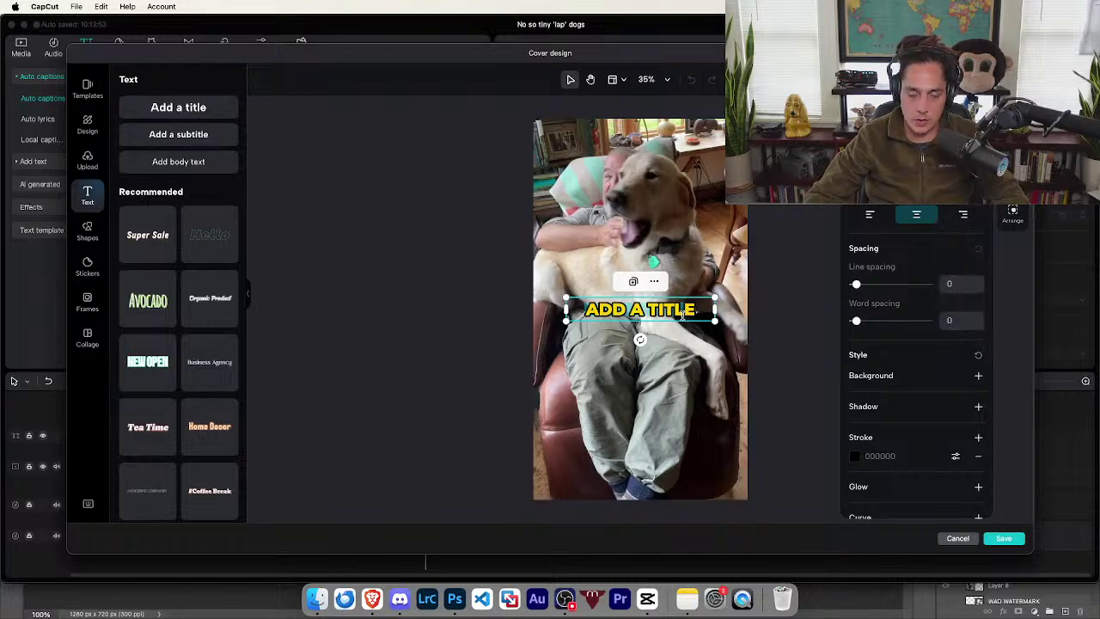
{"action": "type", "text": "NOT SO"}
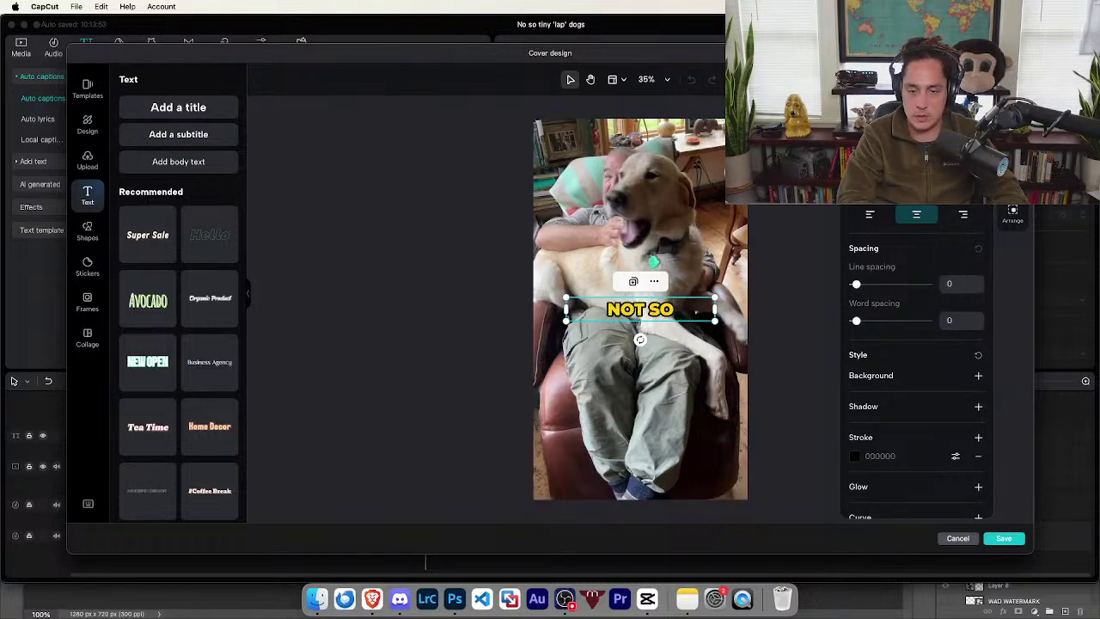
{"action": "key", "text": "BackSpace"}
{"action": "type", "text": "O \""}
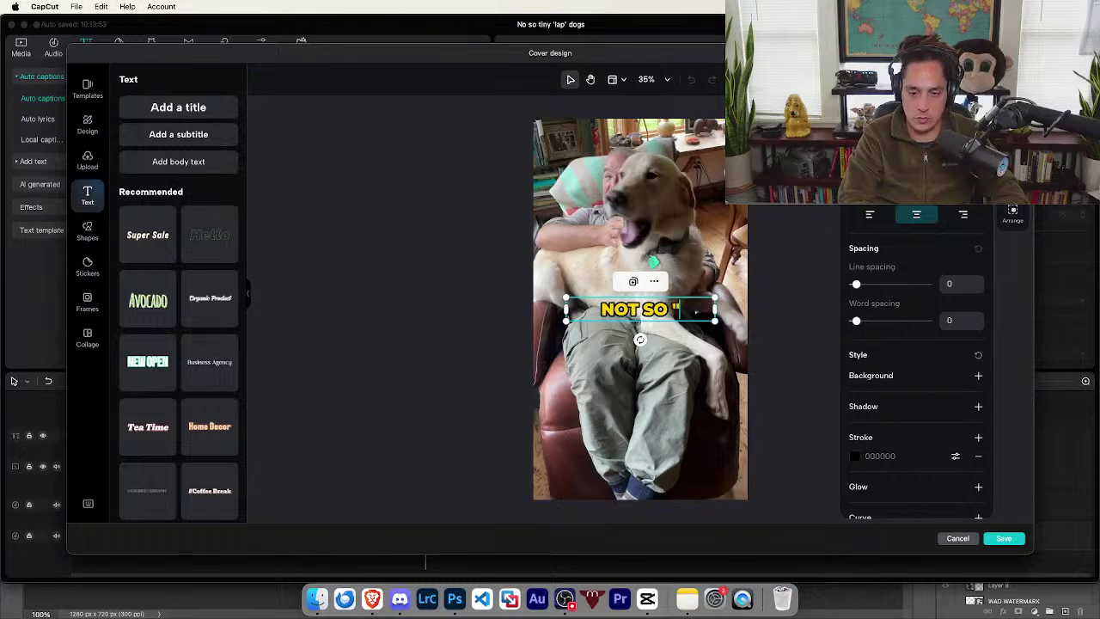
{"action": "type", "text": "TINY\""}
{"action": "key", "text": "Return"}
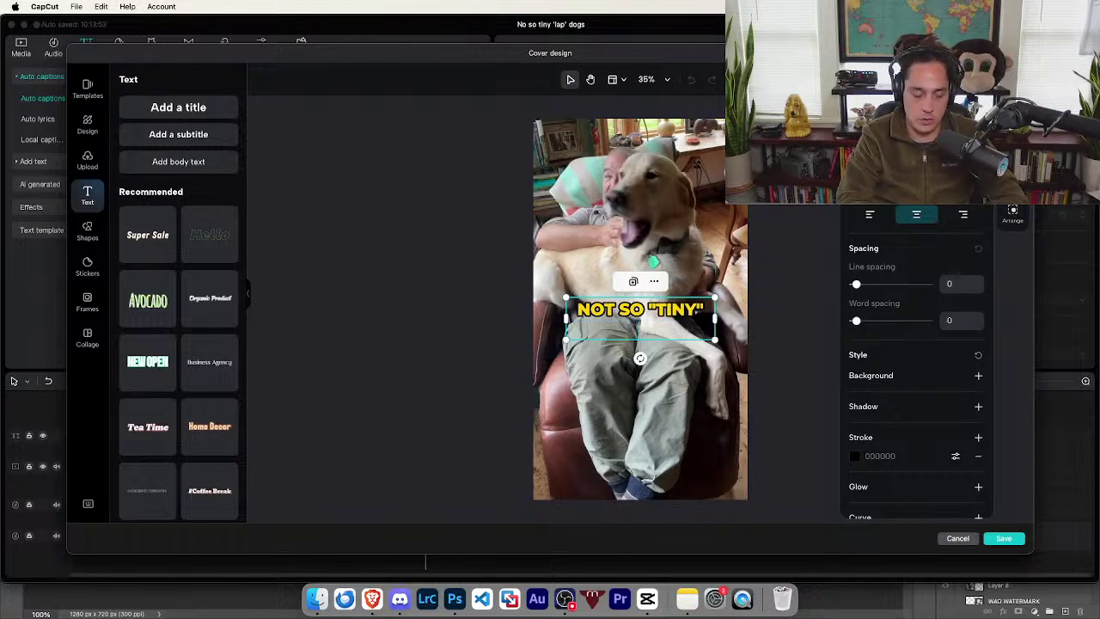
{"action": "type", "text": "LAP DOGS"}
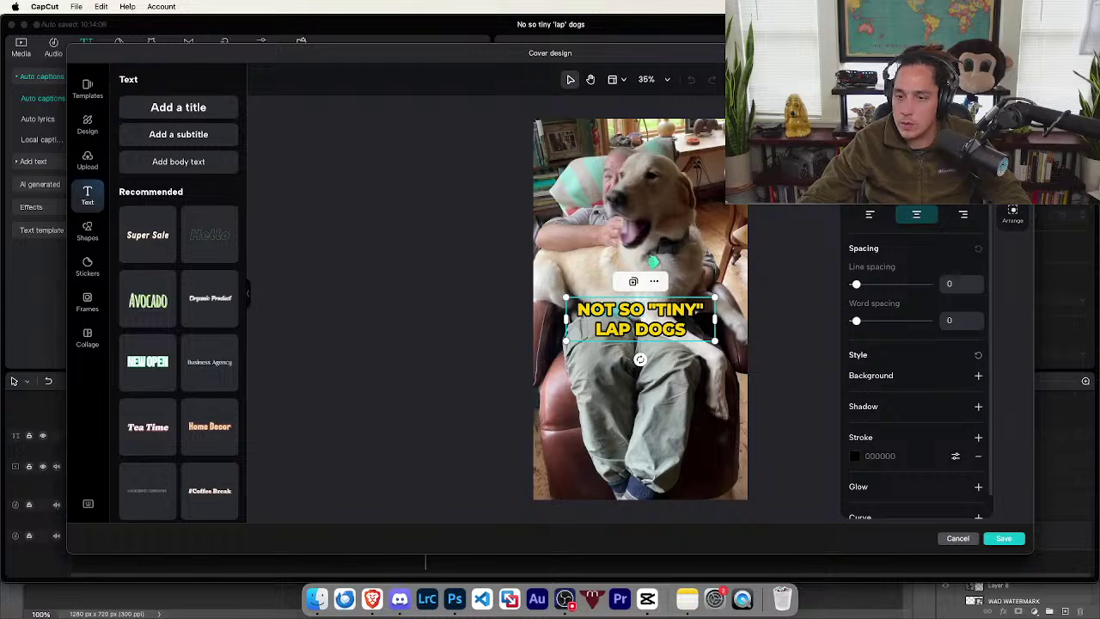
- Recolour the words NOT SO and LAP DOGS in the cover title white (#ffffff)
{"action": "left_click", "coordinate": [859, 238]}
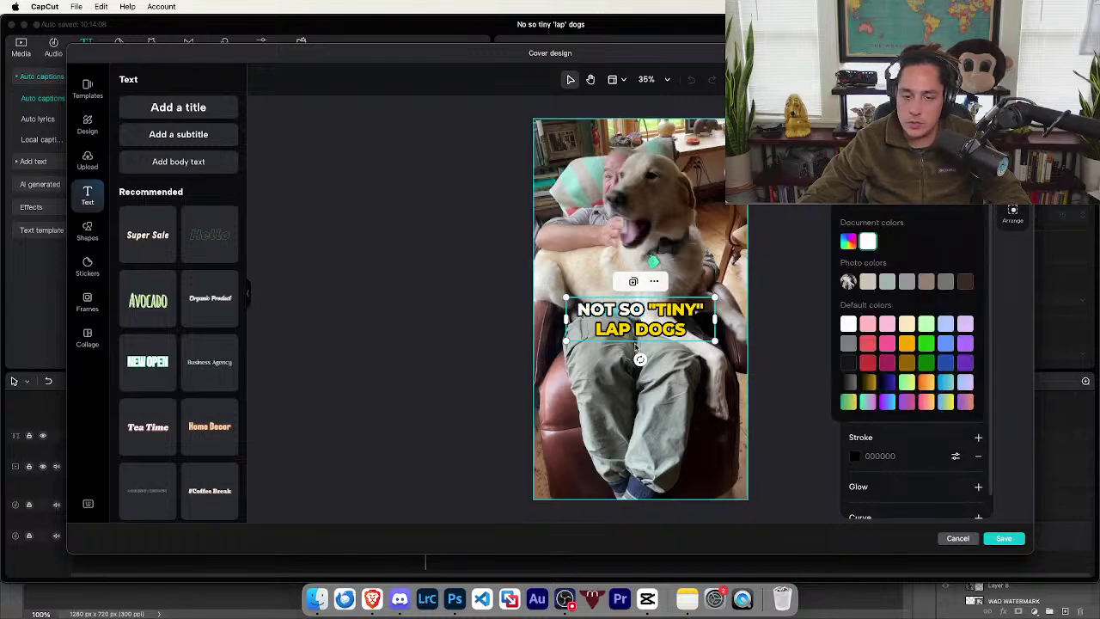
{"action": "left_click", "coordinate": [681, 329]}
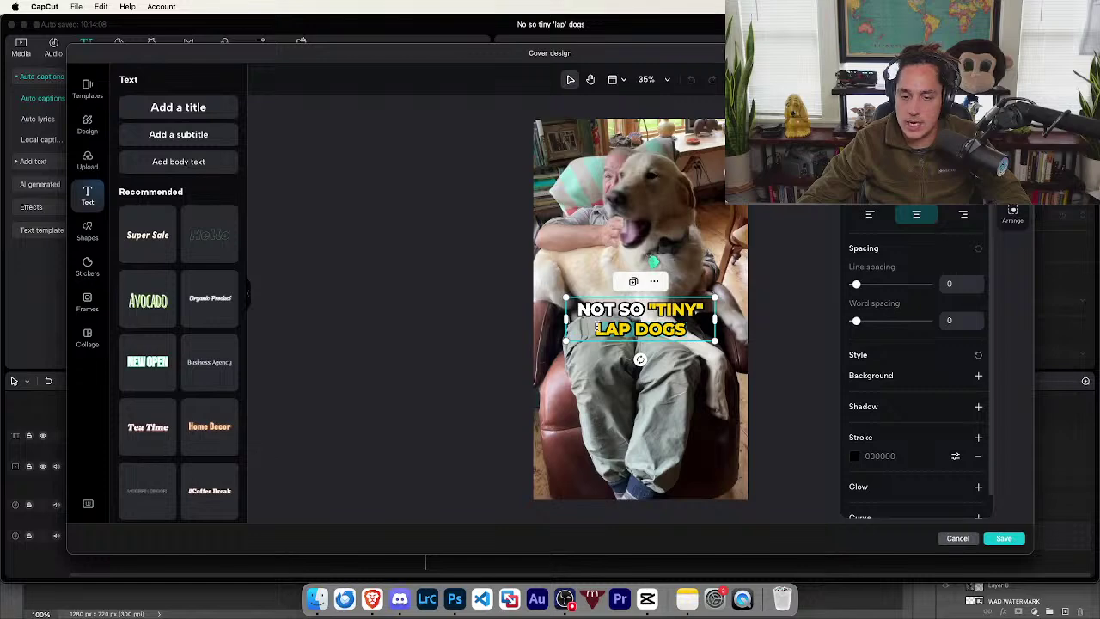
{"action": "left_click", "coordinate": [860, 176]}
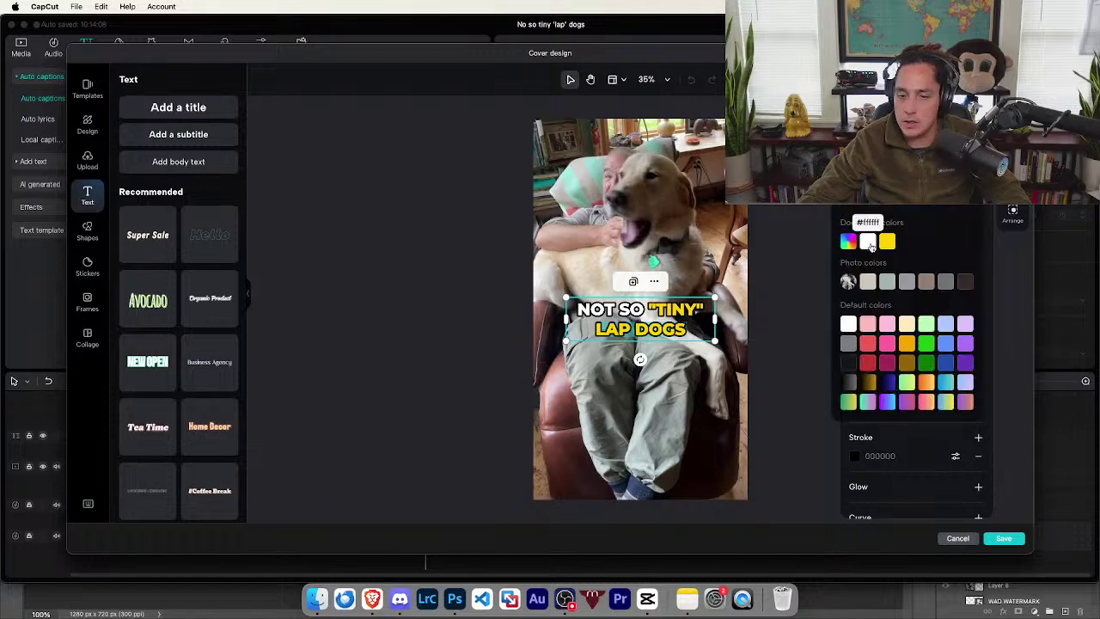
{"action": "left_click", "coordinate": [864, 238]}
- Enlarge the LAP DOGS line so it spans the same width as the NOT SO "TINY" line
{"action": "left_click", "coordinate": [680, 329]}
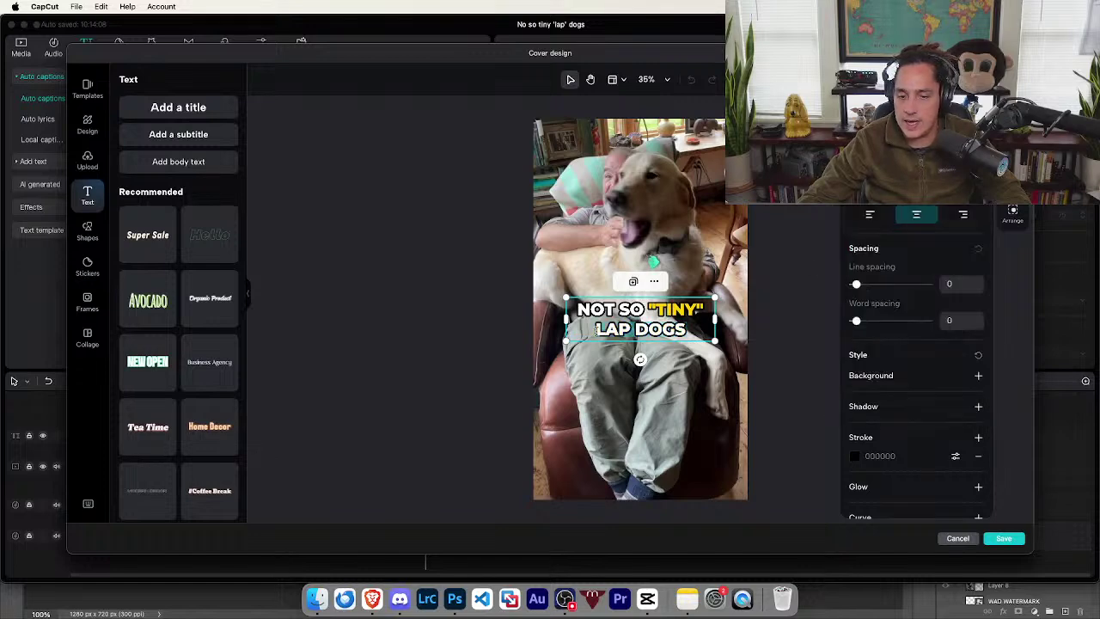
{"action": "left_click", "coordinate": [954, 185]}
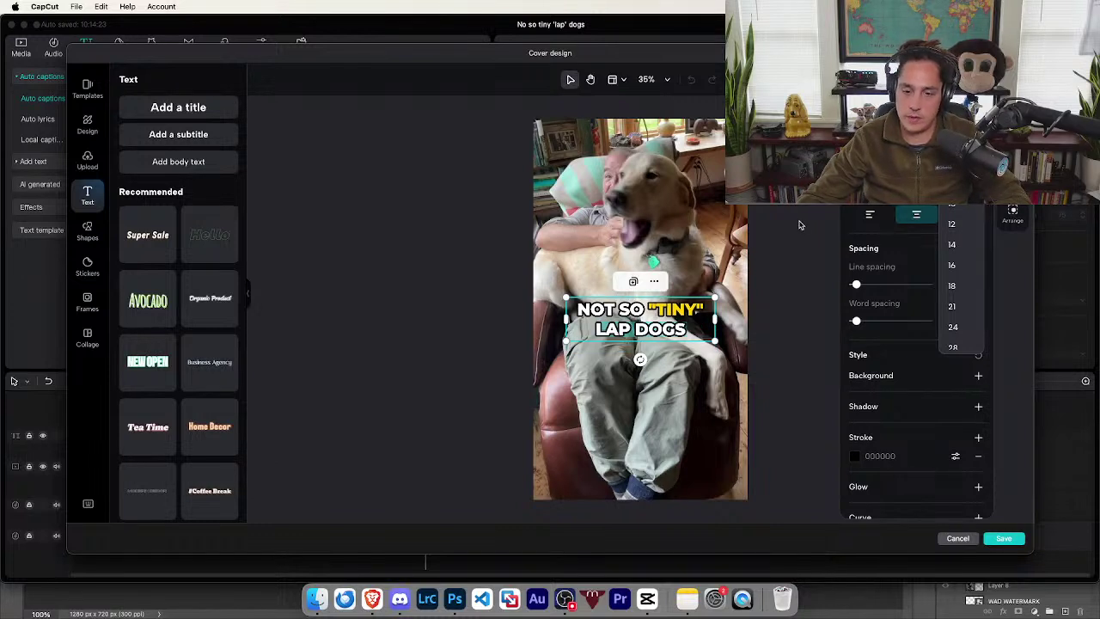
{"action": "left_click", "coordinate": [799, 225]}
{"action": "left_click", "coordinate": [705, 335]}
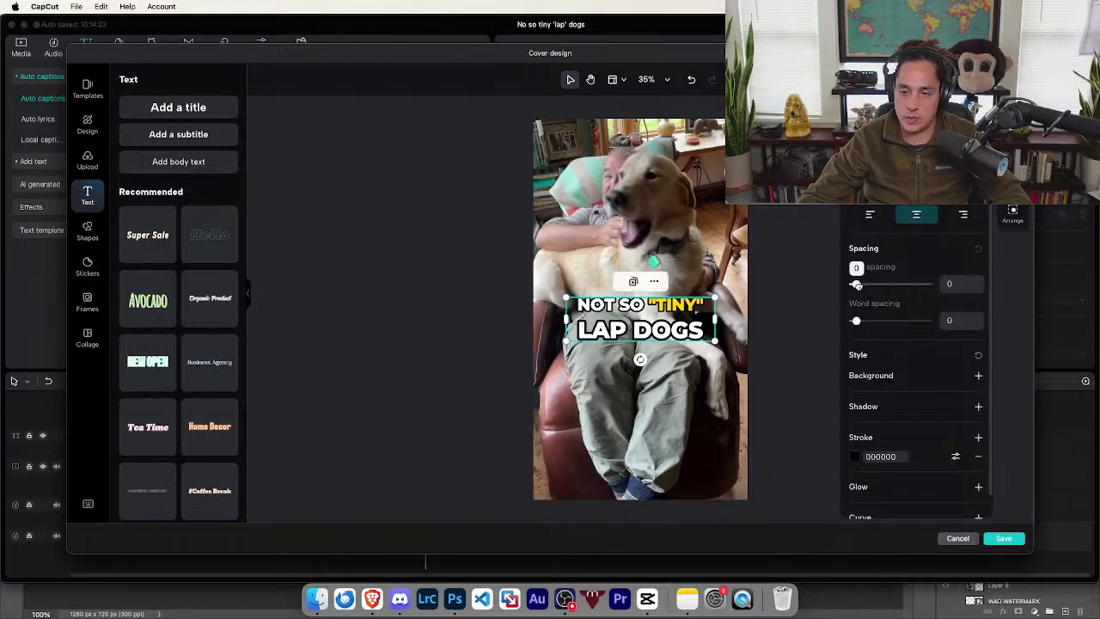
- Tighten the title's line spacing to -5 and move the title up onto the dog's body
{"action": "left_click_drag", "start_coordinate": [857, 285], "coordinate": [853, 286]}
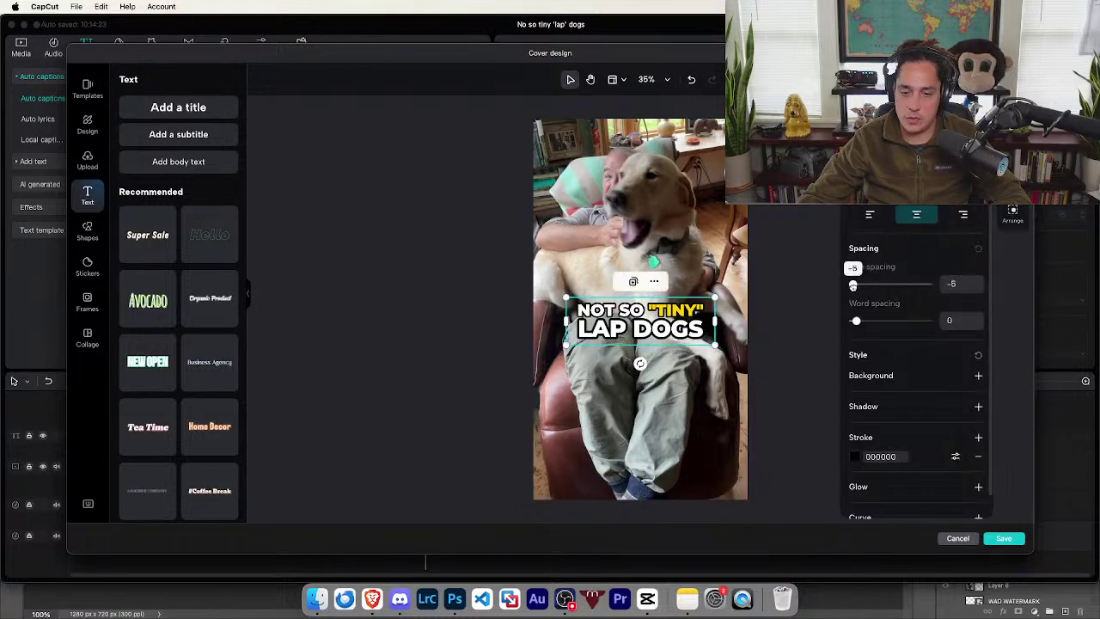
{"action": "left_click", "coordinate": [773, 307]}
{"action": "left_click_drag", "start_coordinate": [641, 323], "coordinate": [637, 291]}
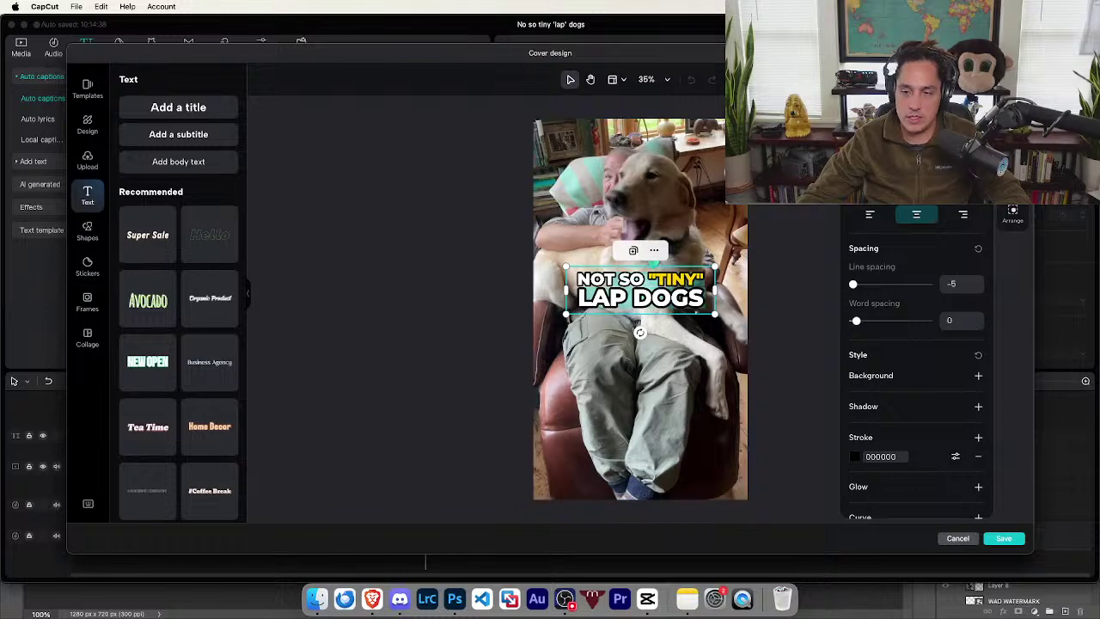
- Set the colour of the whole two-line cover title to hex ffd100
{"action": "left_click", "coordinate": [864, 193]}
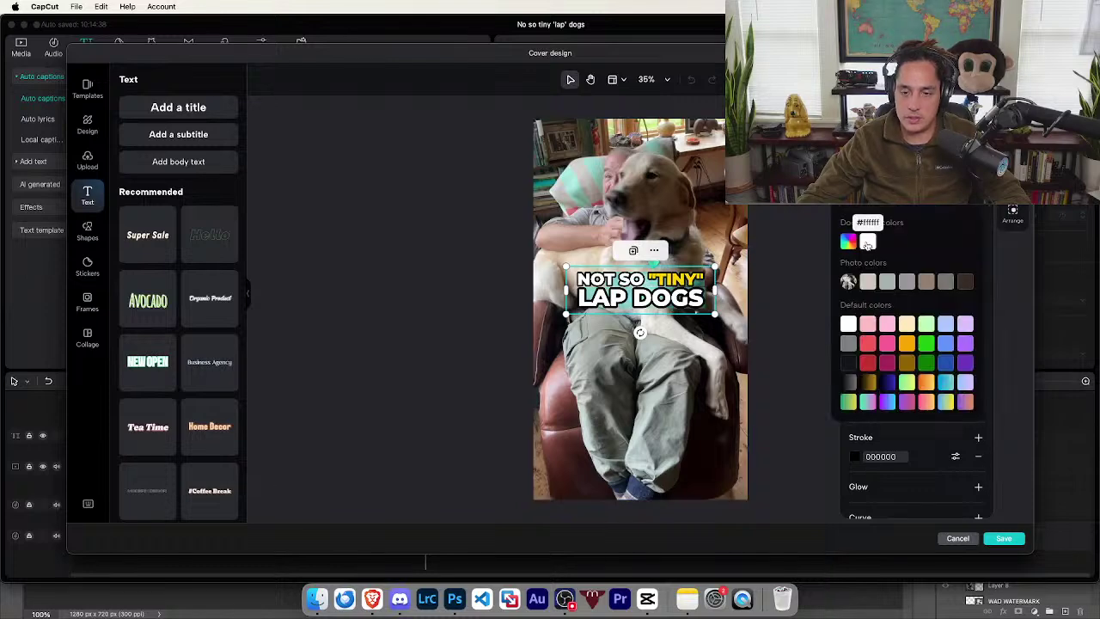
{"action": "left_click", "coordinate": [848, 242]}
{"action": "left_click", "coordinate": [901, 381]}
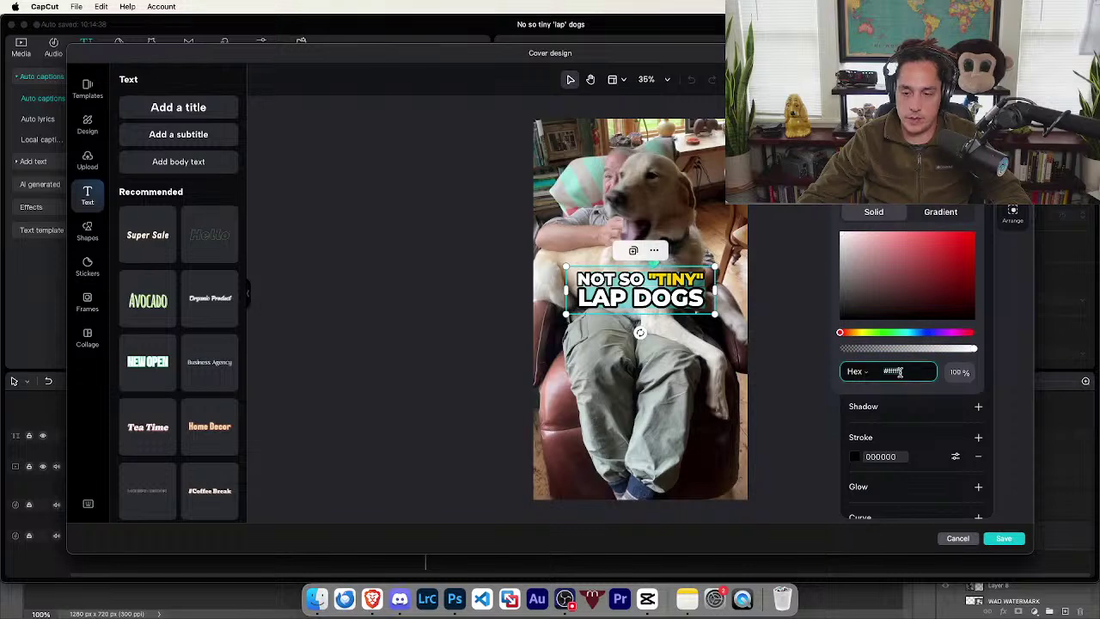
{"action": "type", "text": "ffd100"}
{"action": "key", "text": "Return"}
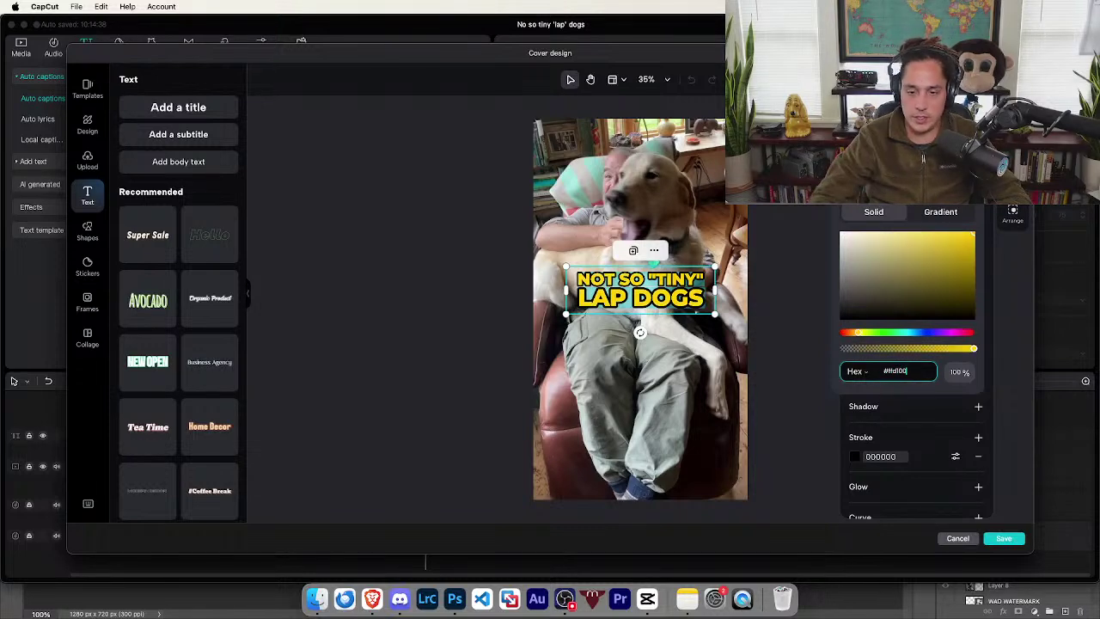
{"action": "left_click", "coordinate": [646, 279]}
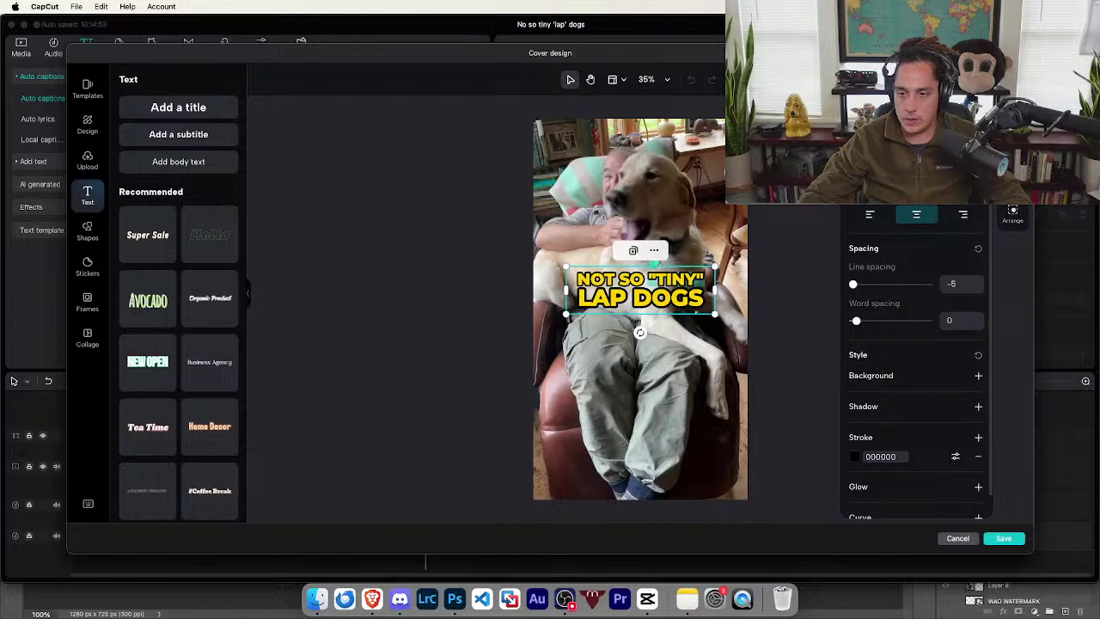
- Recolour the word "TINY" in the cover title white
{"action": "left_click", "coordinate": [848, 160]}
{"action": "left_click", "coordinate": [703, 295]}
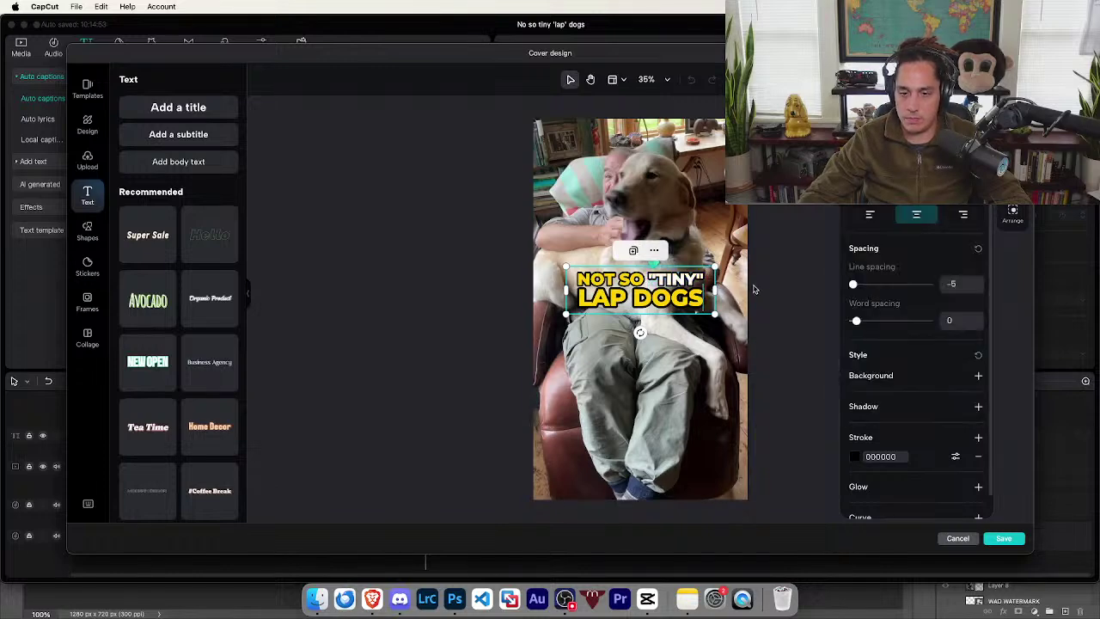
{"action": "left_click", "coordinate": [773, 301]}
- Enlarge the cover title slightly, centre it lower across the dog's body and save the cover
{"action": "left_click_drag", "start_coordinate": [646, 293], "coordinate": [639, 296]}
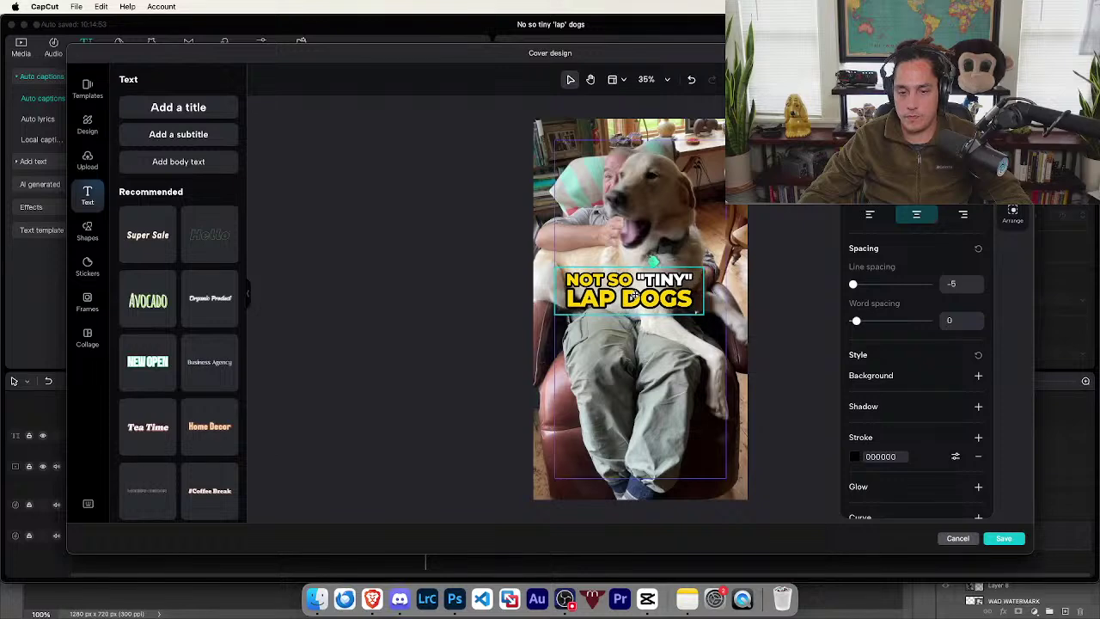
{"action": "mouse_move", "coordinate": [706, 316]}
{"action": "left_mouse_down"}
{"action": "mouse_move", "coordinate": [724, 326]}
{"action": "mouse_move", "coordinate": [706, 310]}
{"action": "left_mouse_up"}
{"action": "left_click", "coordinate": [780, 315]}
{"action": "left_click", "coordinate": [706, 298]}
{"action": "left_click", "coordinate": [780, 302]}
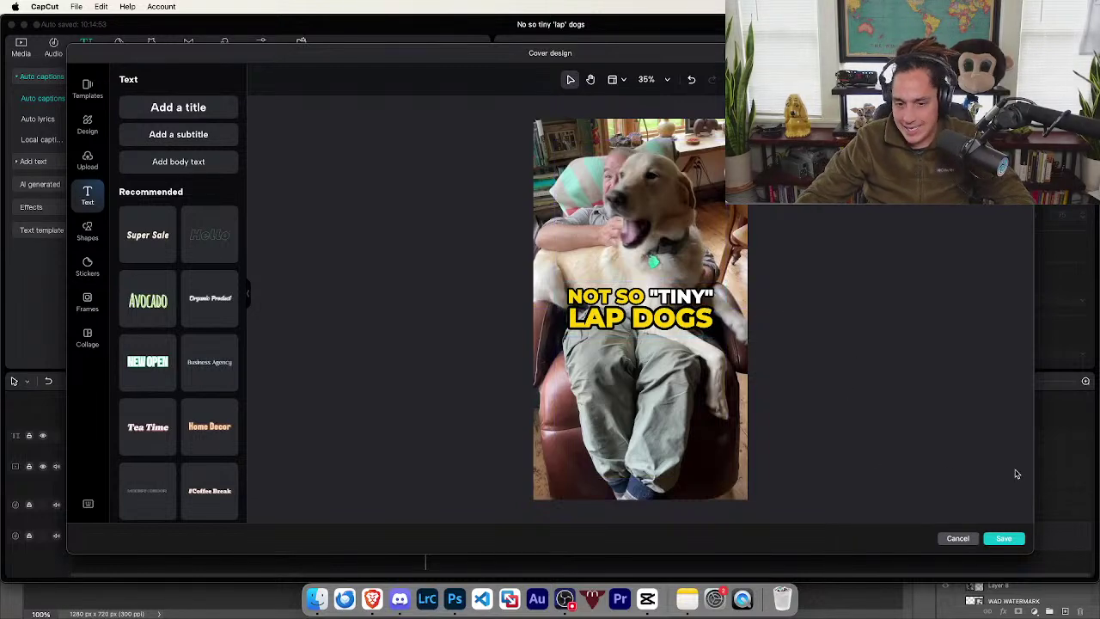
{"action": "left_click", "coordinate": [1004, 539]}
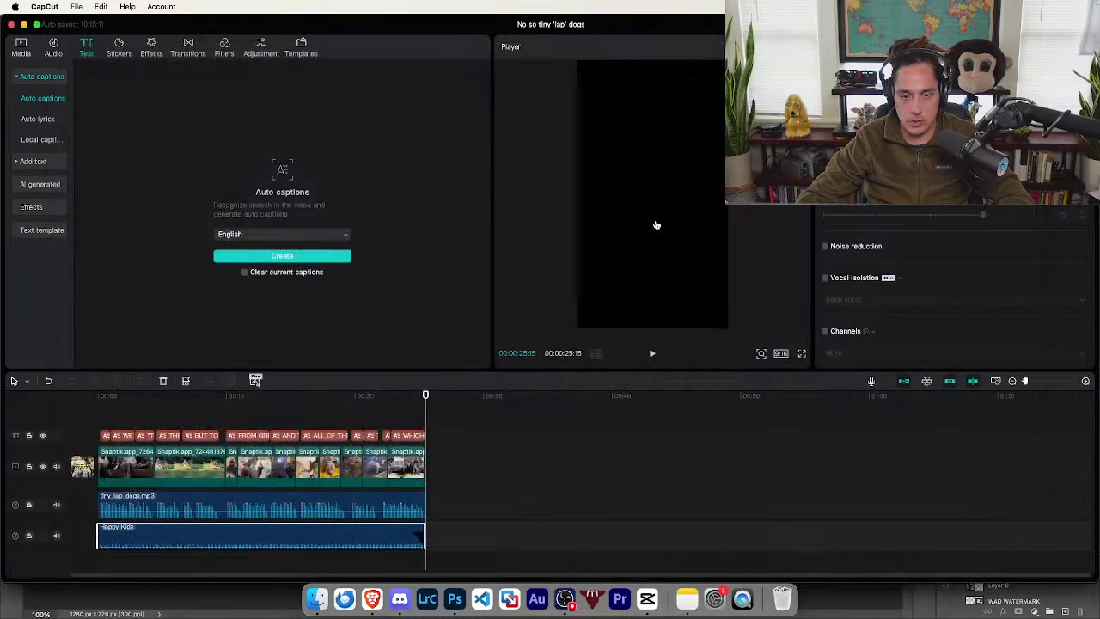
- Return the playhead to the start and export the video as a 1080P, 30fps mp4 with the cover at the beginning
{"action": "left_click_drag", "start_coordinate": [425, 395], "coordinate": [97, 396]}
{"action": "left_click", "coordinate": [77, 6]}
{"action": "left_click", "coordinate": [82, 49]}
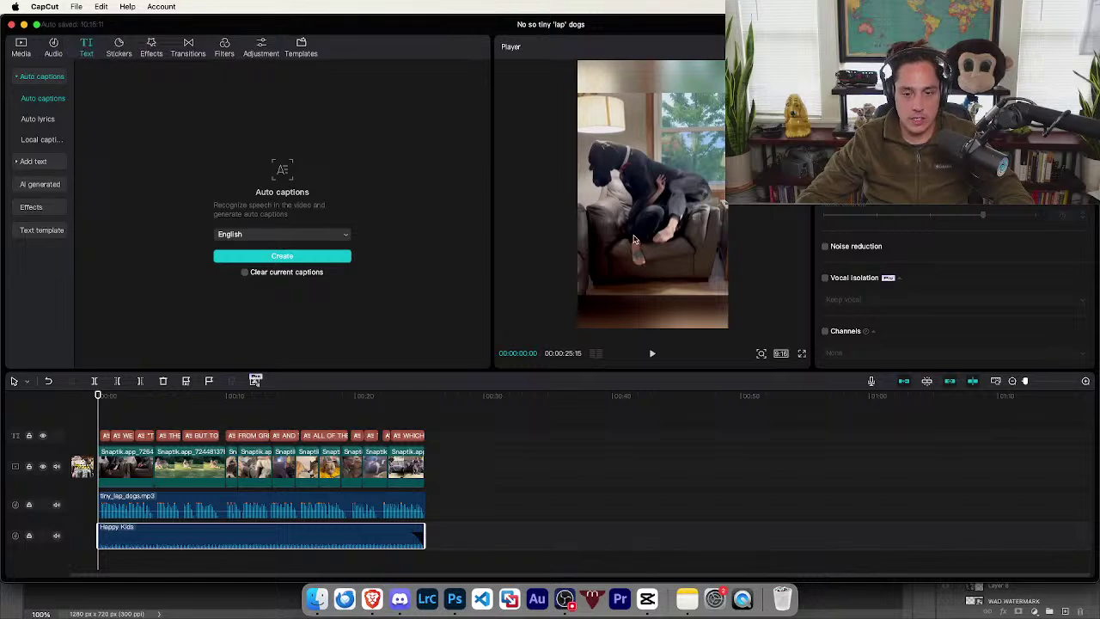
{"action": "scroll", "coordinate": [652, 401], "scroll_direction": "down", "scroll_amount": 3}
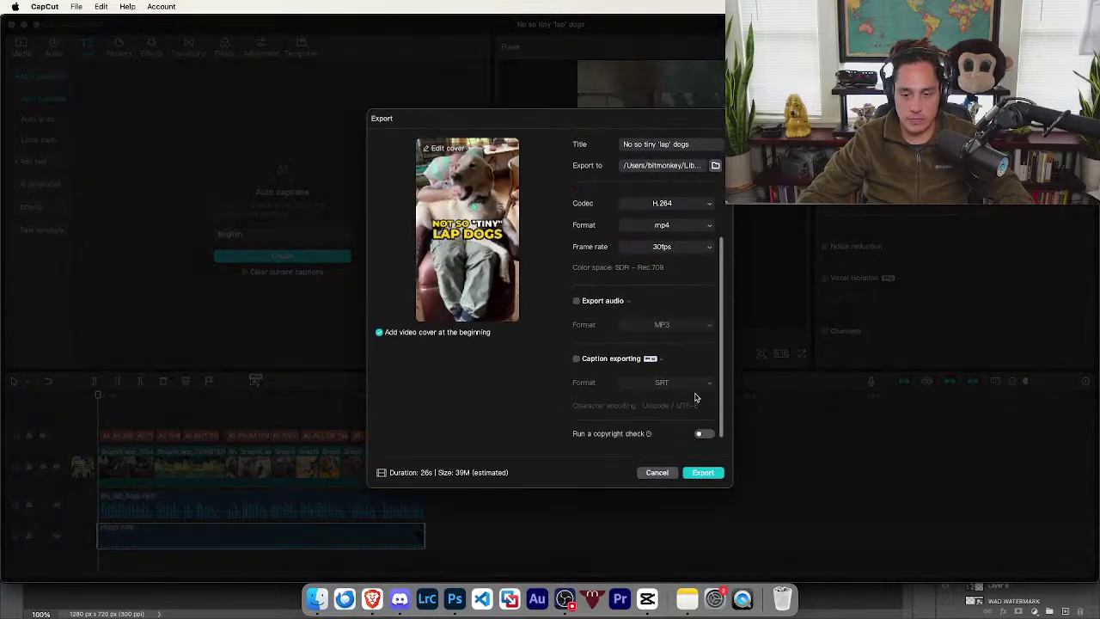
{"action": "scroll", "coordinate": [696, 398], "scroll_direction": "up", "scroll_amount": 2}
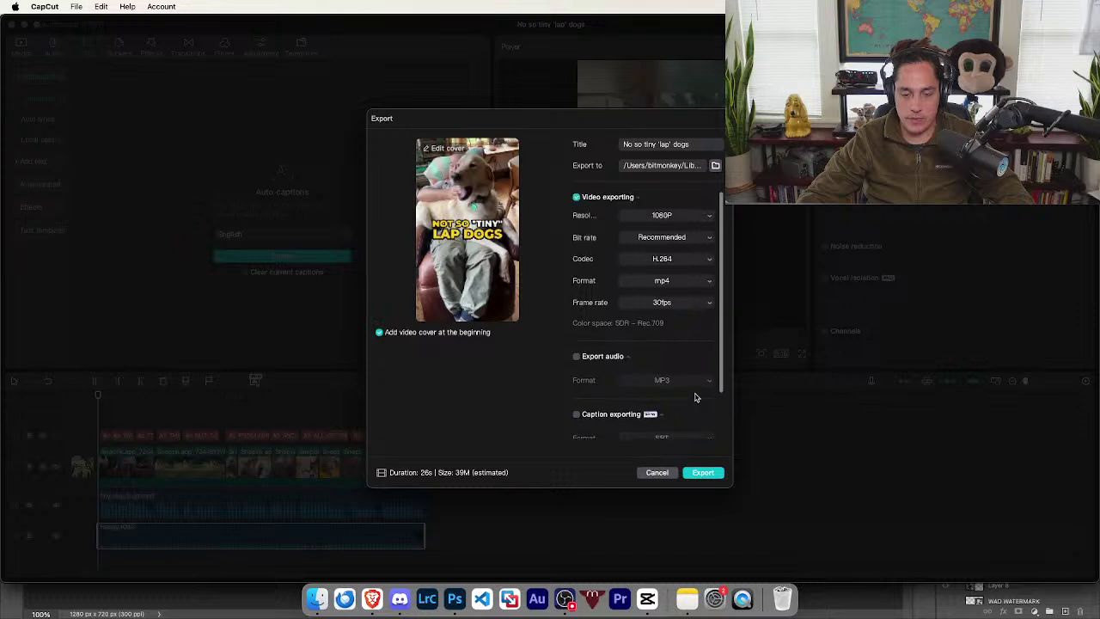
{"action": "scroll", "coordinate": [694, 395], "scroll_direction": "down", "scroll_amount": 2}
{"action": "scroll", "coordinate": [695, 396], "scroll_direction": "up", "scroll_amount": 2}
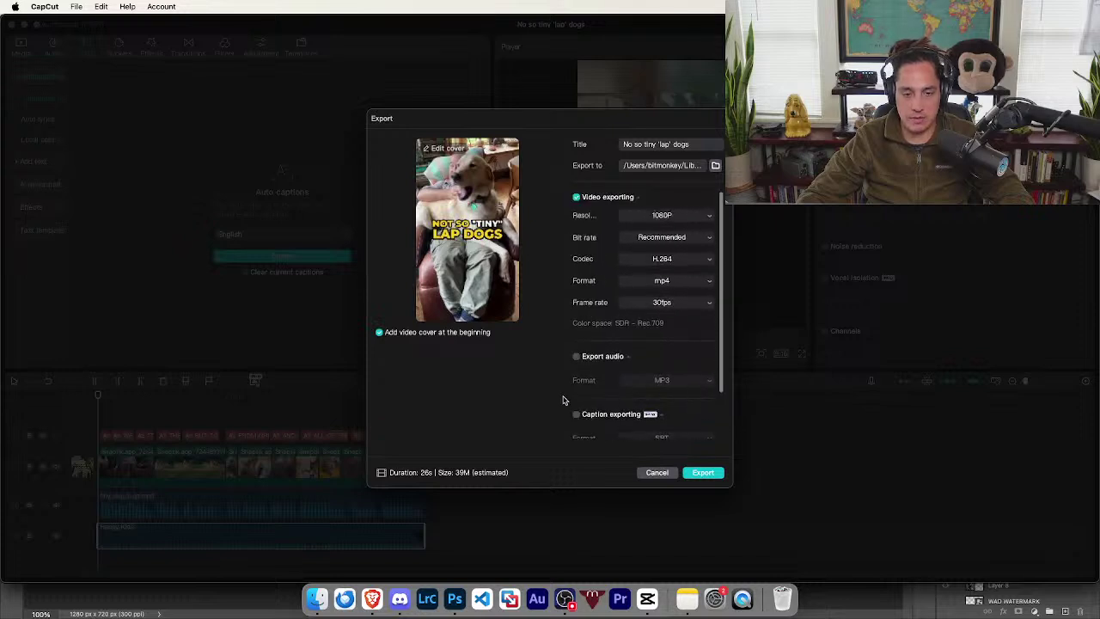
{"action": "left_click", "coordinate": [703, 473]}
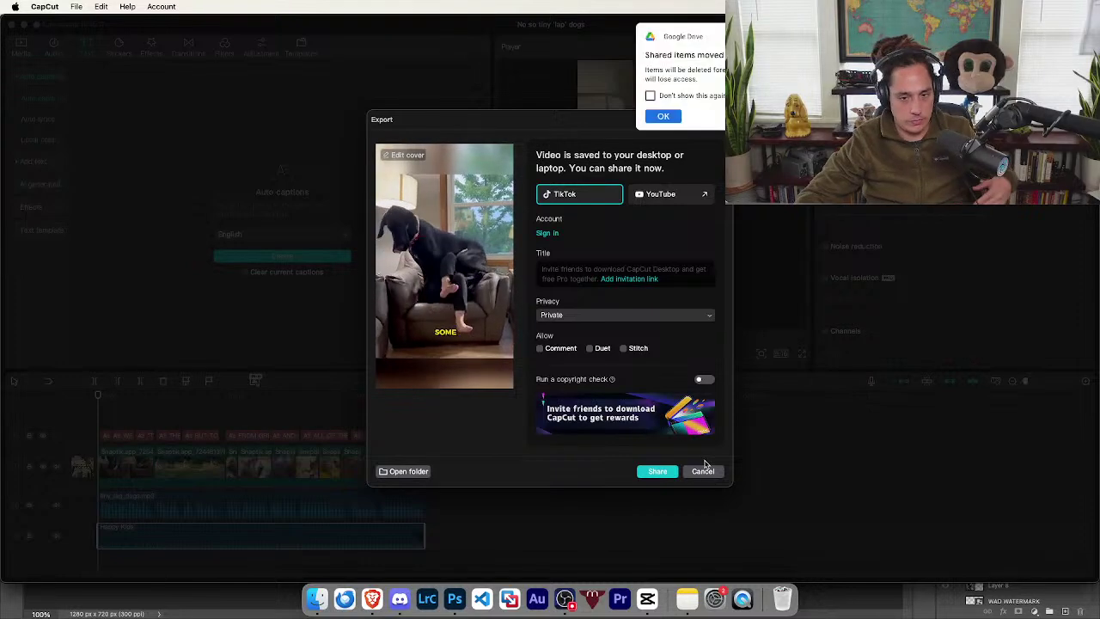
- Dismiss the export dialog without sharing and open the exported No so tiny 'lap' dogs folder in Finder
{"action": "left_click", "coordinate": [668, 117]}
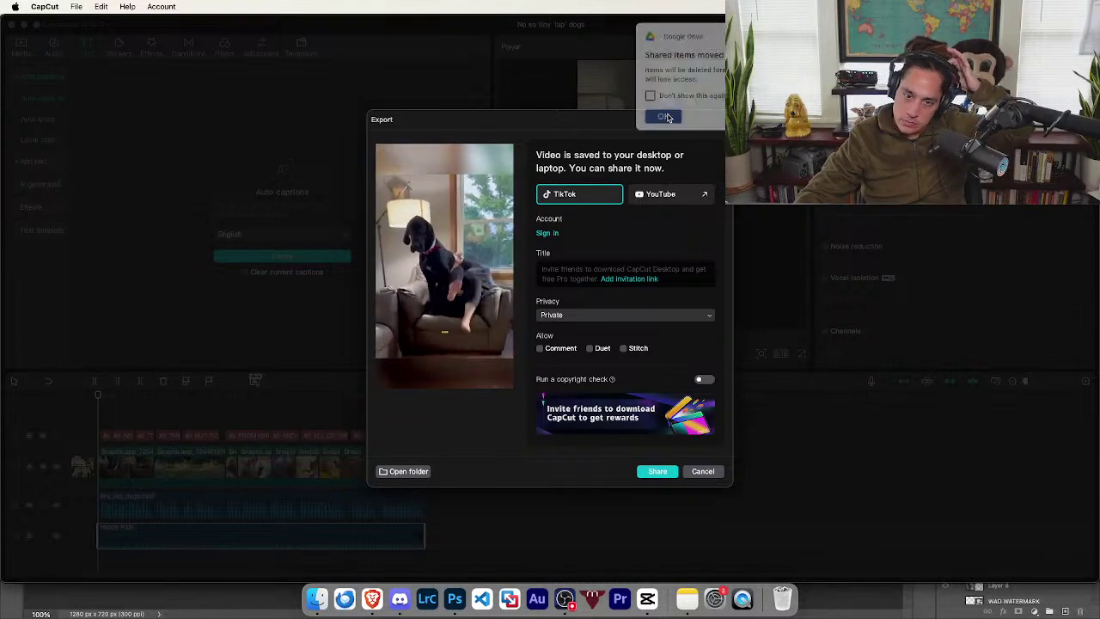
{"action": "left_click", "coordinate": [701, 471]}
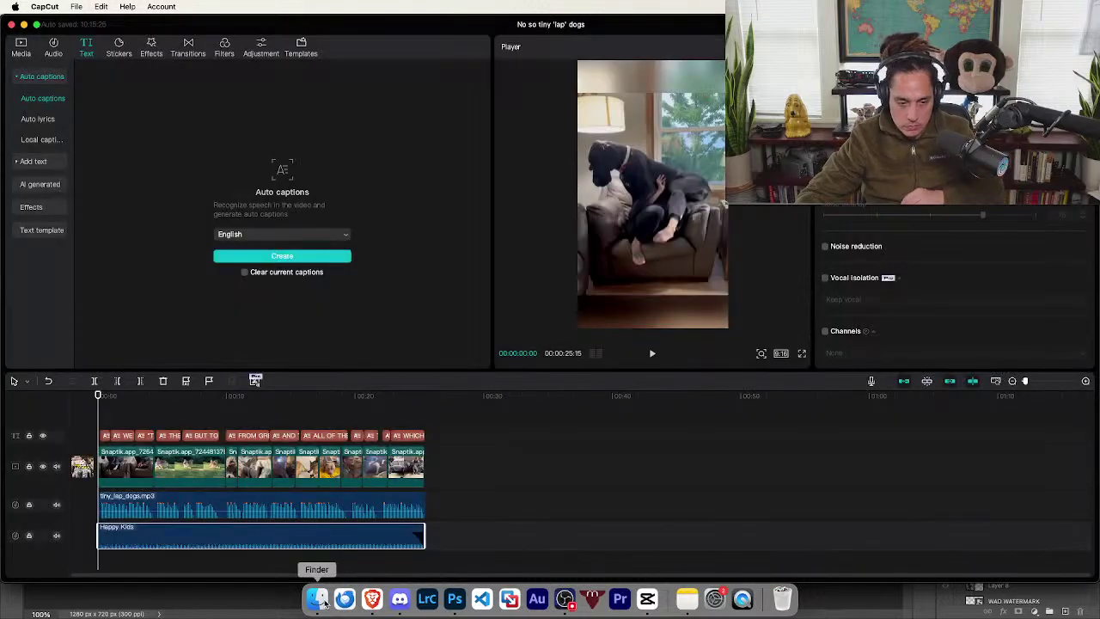
{"action": "left_click", "coordinate": [318, 602]}
{"action": "double_click", "coordinate": [608, 202]}
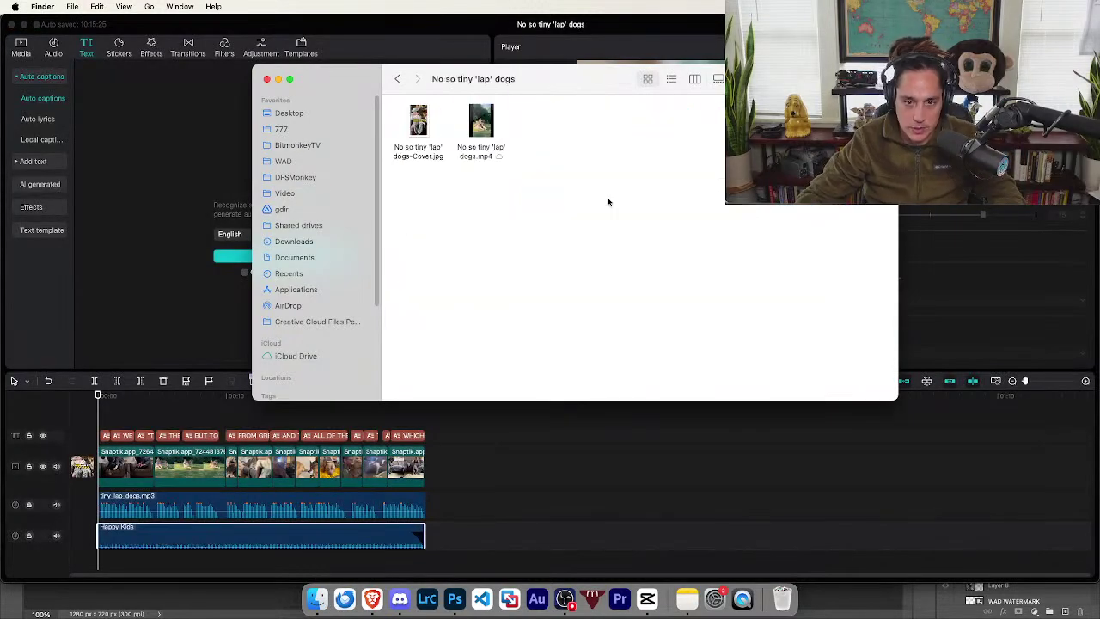
- Upload the No so tiny 'lap' dogs folder from Complete & Post-Production to Google Drive in the browser and close the Finder window
{"action": "left_click", "coordinate": [371, 600]}
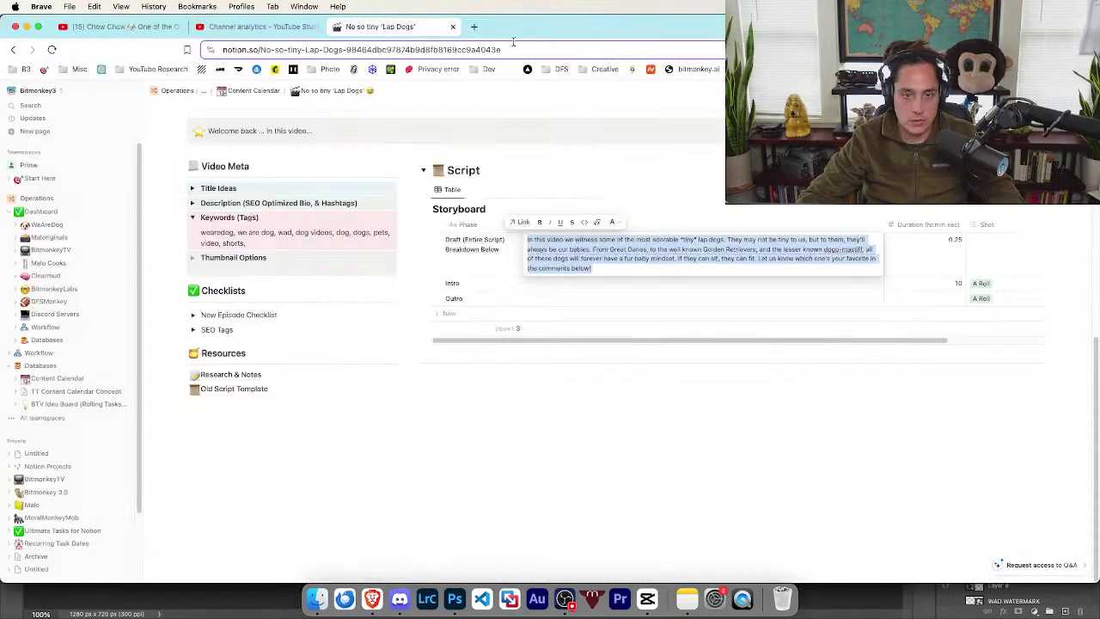
{"action": "key", "text": "super+m"}
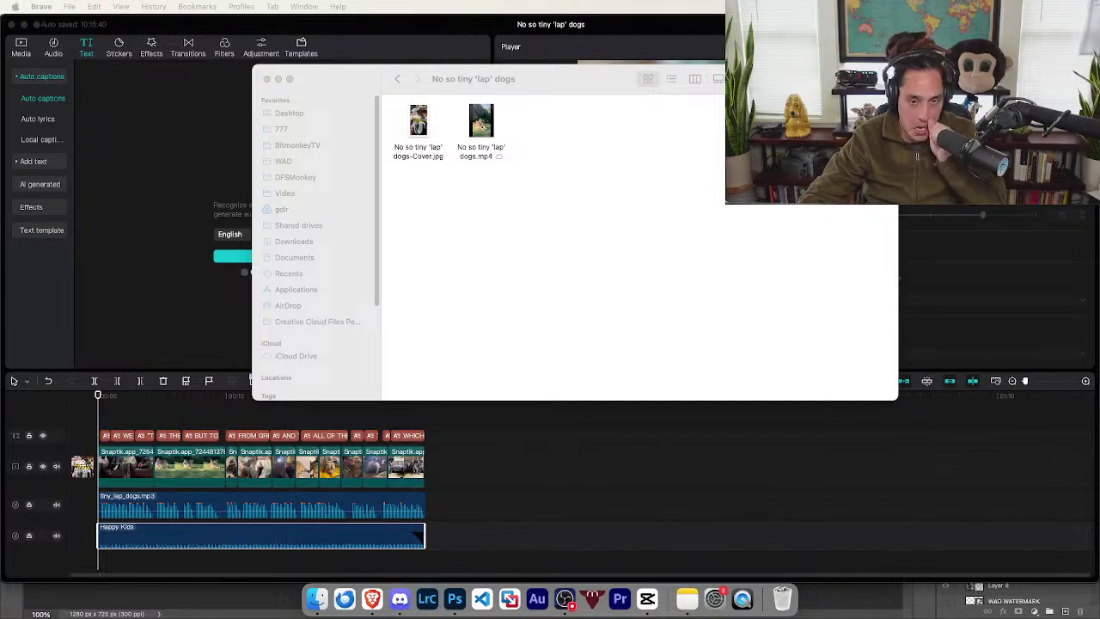
{"action": "left_click", "coordinate": [598, 232]}
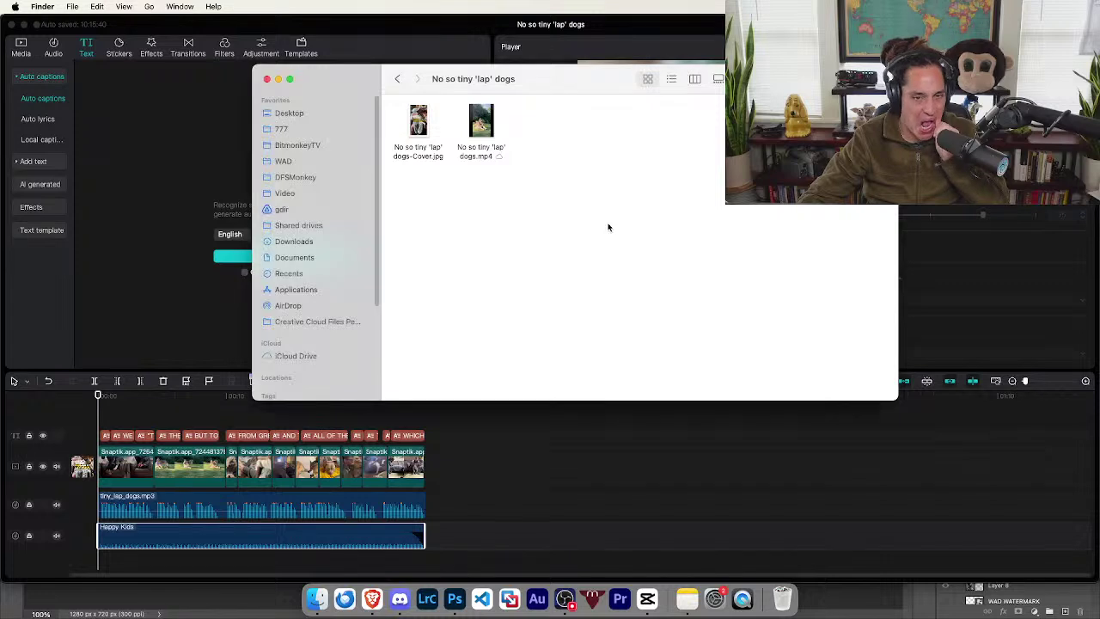
{"action": "left_click", "coordinate": [397, 78]}
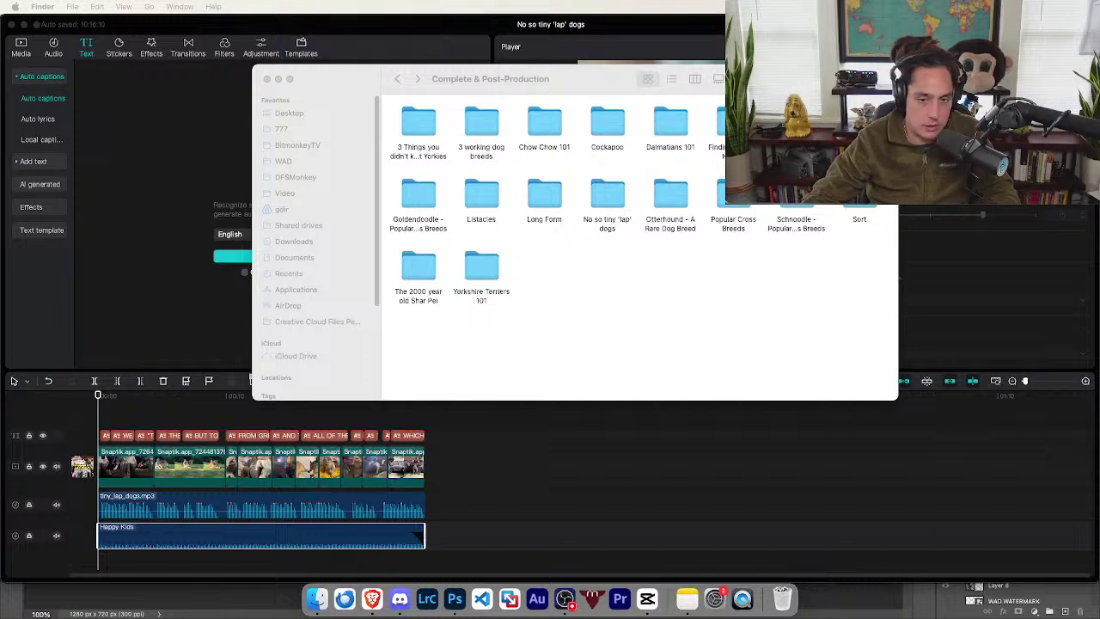
{"action": "left_click", "coordinate": [614, 300]}
{"action": "left_click_drag", "start_coordinate": [608, 196], "coordinate": [147, 309]}
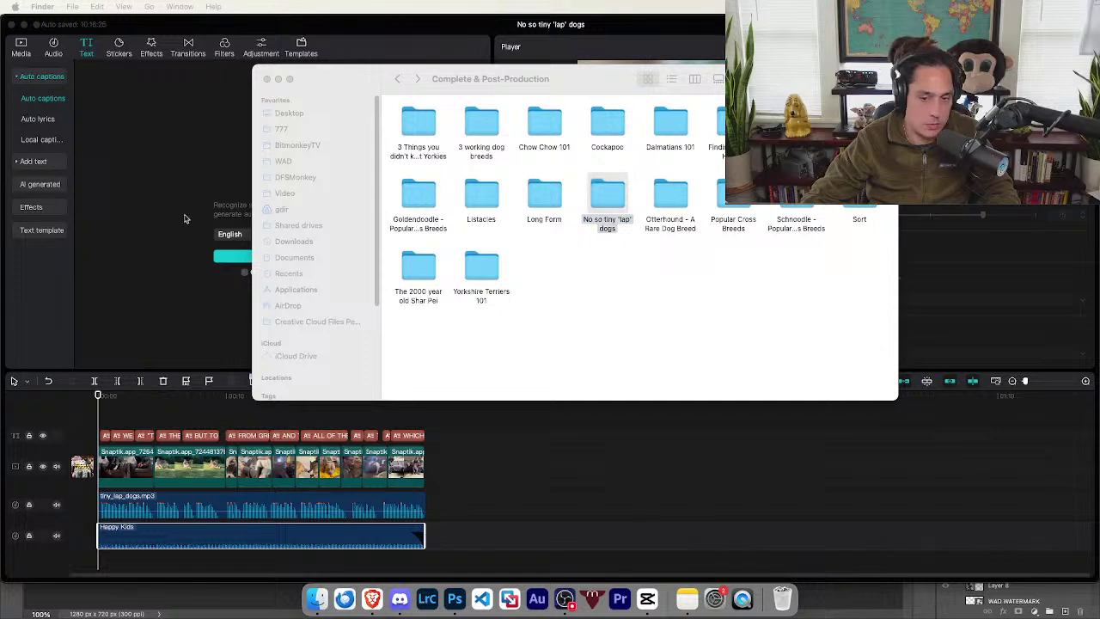
{"action": "left_click_drag", "start_coordinate": [619, 206], "coordinate": [860, 129]}
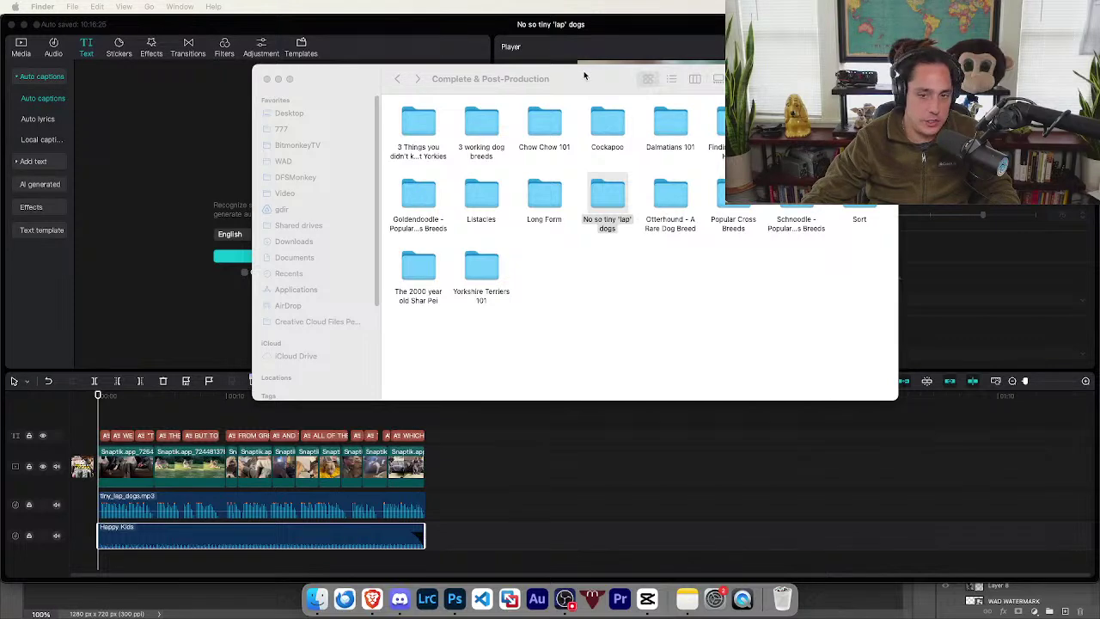
{"action": "key", "text": "super+w"}
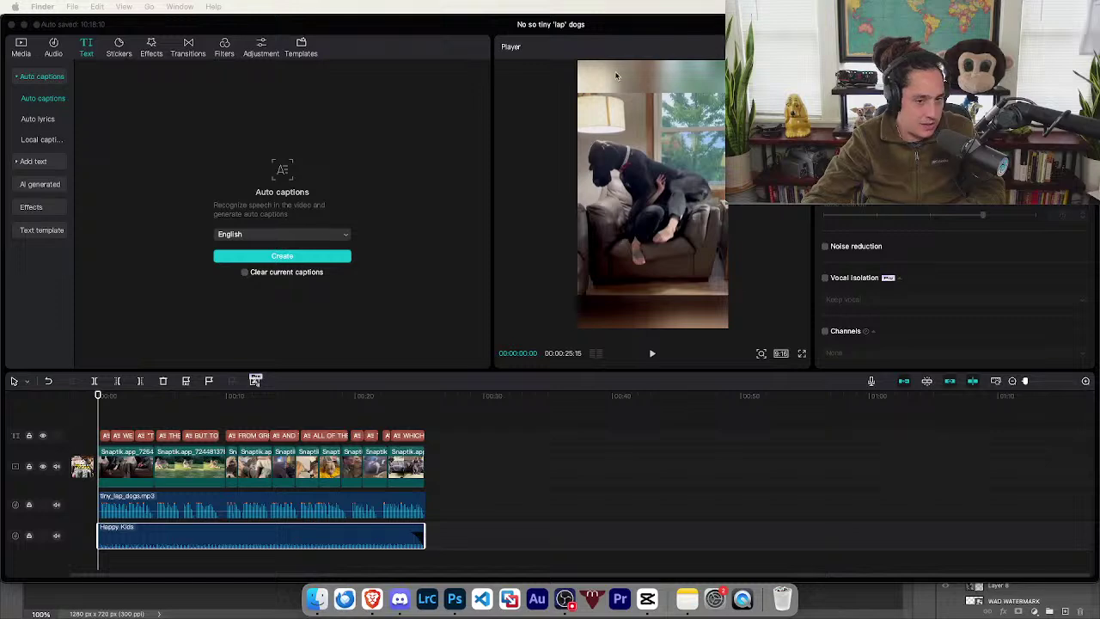
- In CapCut, export a second copy of the video as a 1080P mp4 with its cover, and dismiss the share options and Google Drive notice
{"action": "left_click", "coordinate": [384, 142]}
{"action": "left_click", "coordinate": [77, 6]}
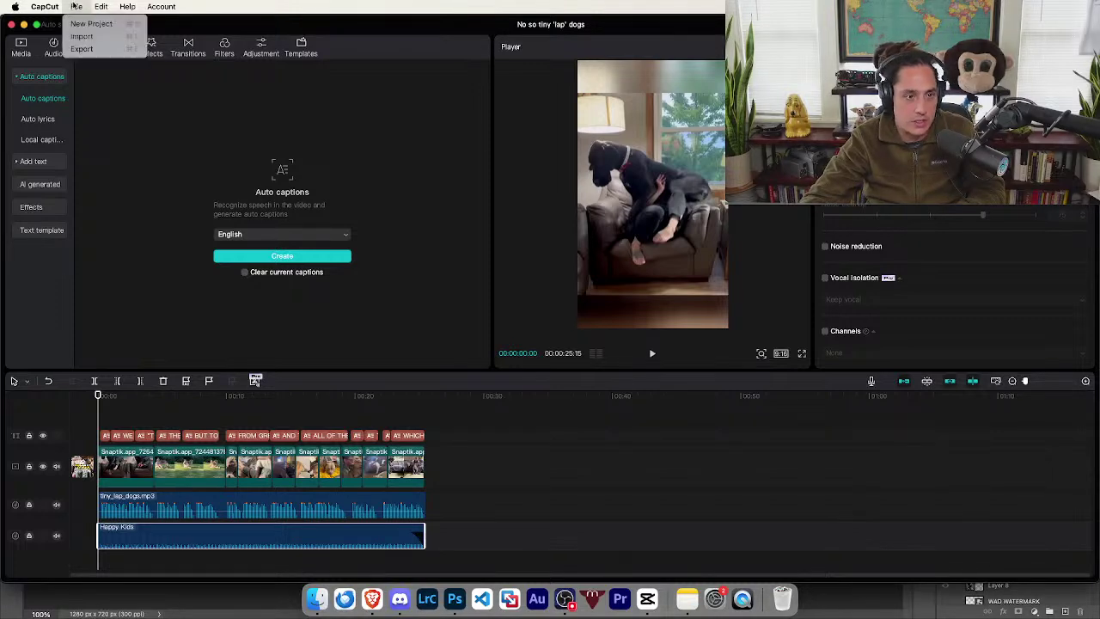
{"action": "left_click", "coordinate": [95, 47]}
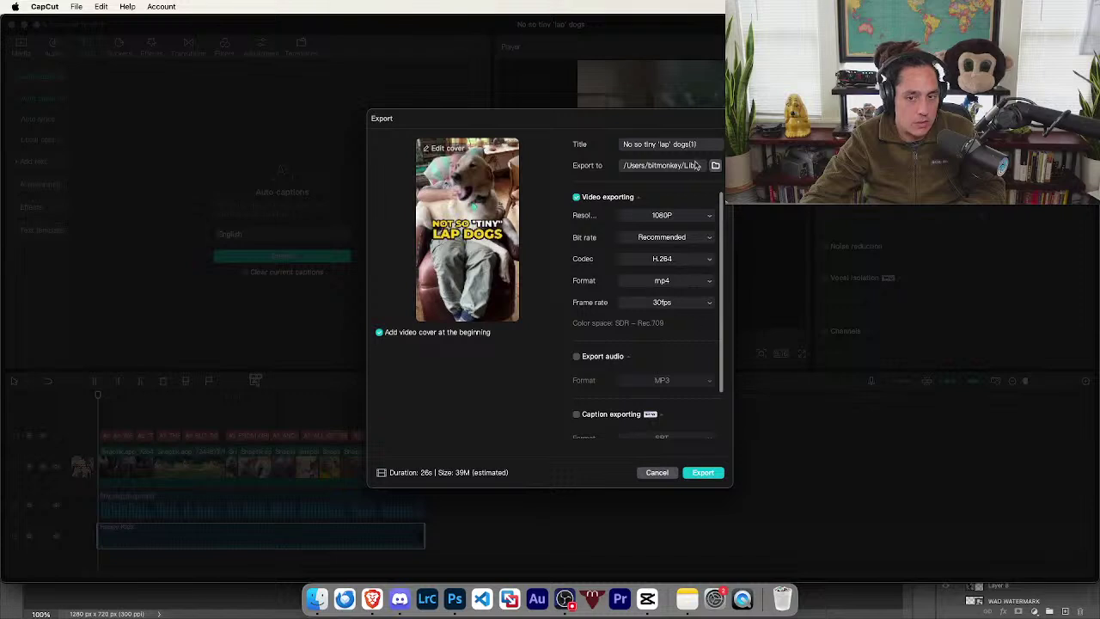
{"action": "left_click", "coordinate": [695, 468]}
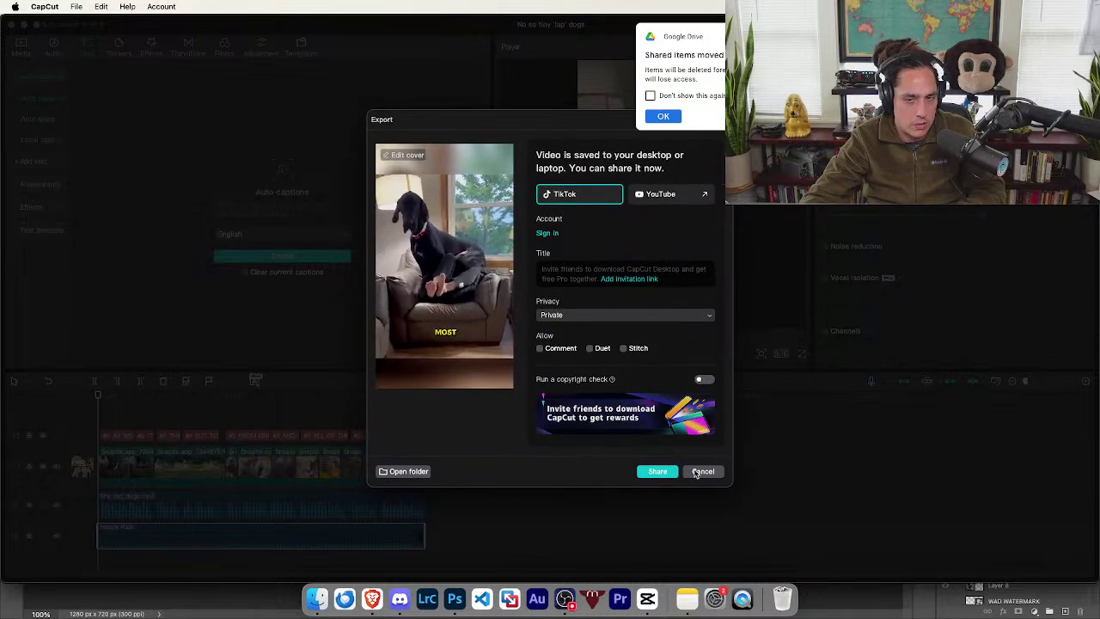
{"action": "left_click", "coordinate": [703, 471]}
{"action": "left_click", "coordinate": [318, 599]}
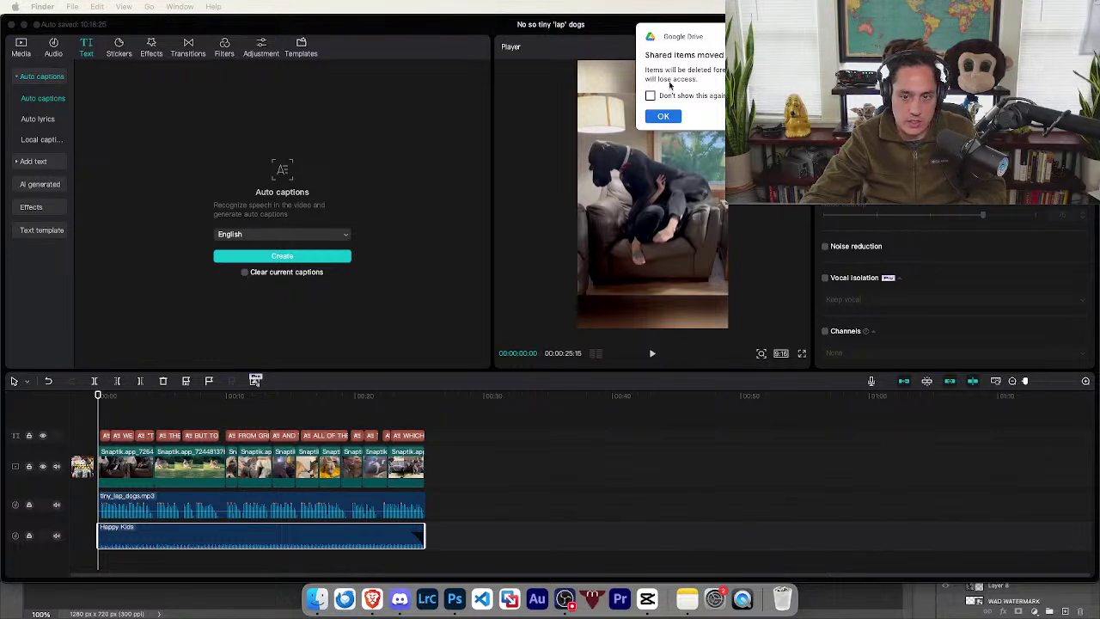
{"action": "left_click", "coordinate": [664, 116]}
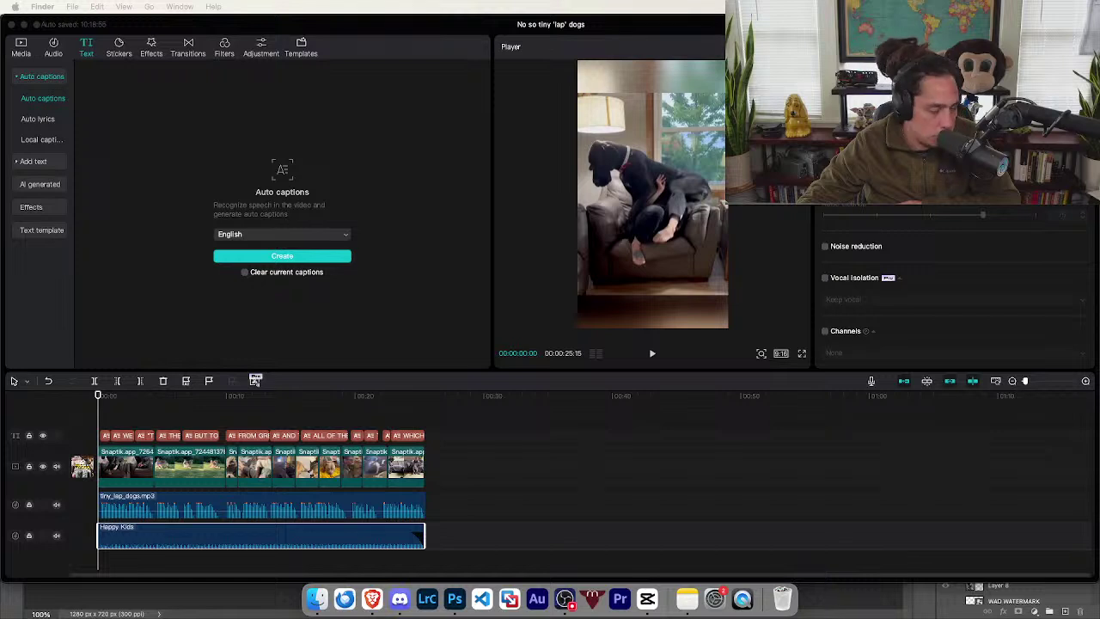
- Close the No so tiny 'lap' dogs project and return to the projects overview
{"action": "left_click", "coordinate": [374, 542]}
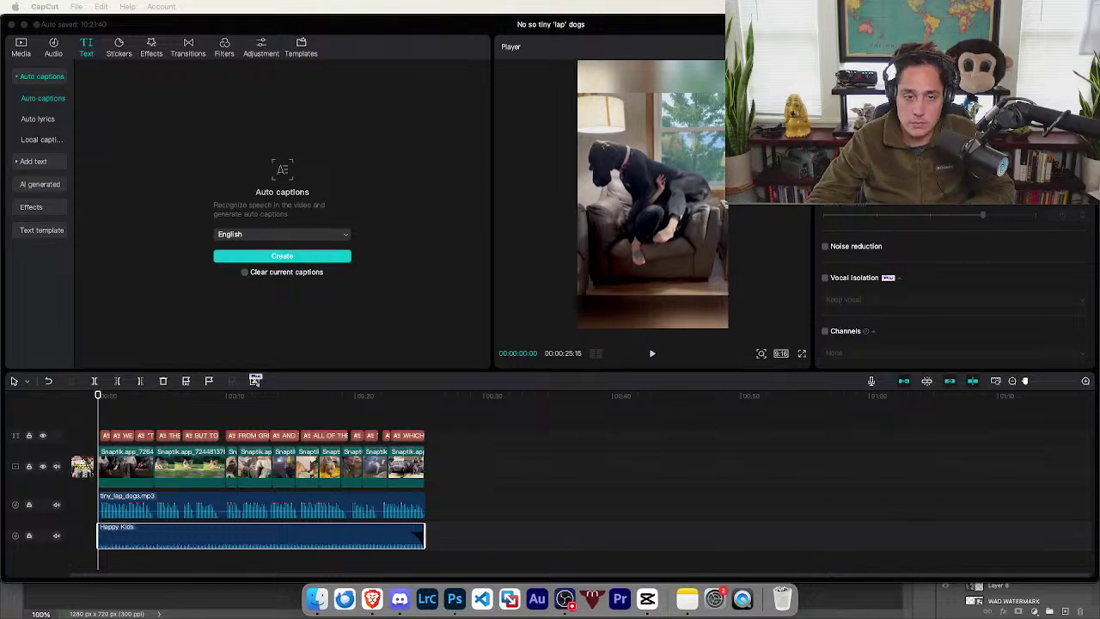
{"action": "left_click", "coordinate": [382, 30]}
{"action": "left_click", "coordinate": [10, 24]}
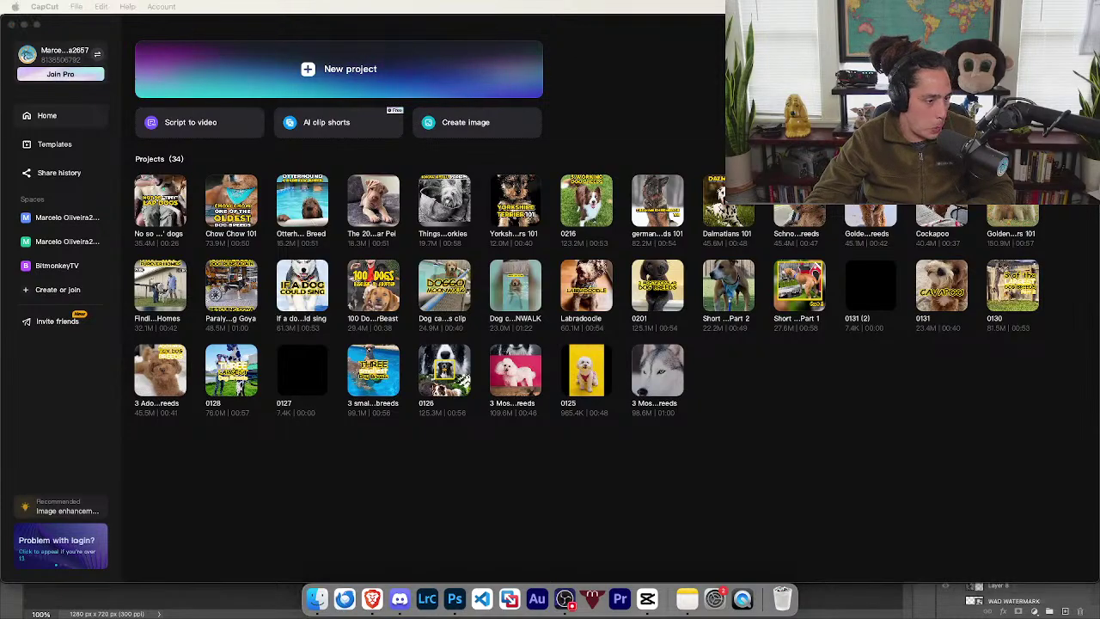
- Switch to the Brave browser, check the uploaded files in the Google Drive folder and close the speedtest search page
{"action": "key", "text": "super+Tab"}
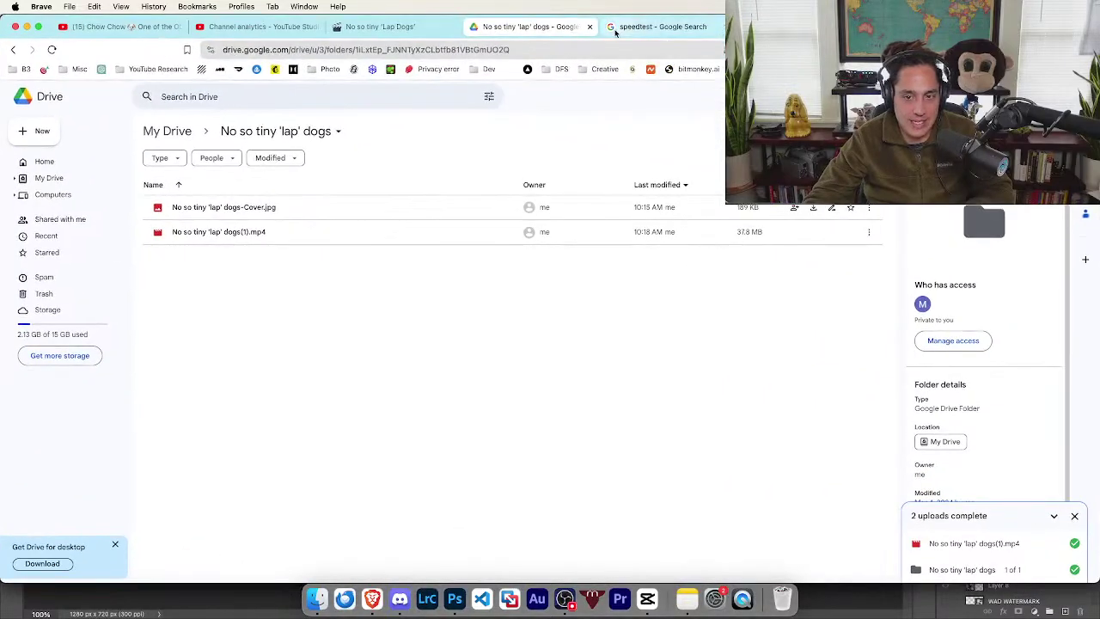
{"action": "left_click", "coordinate": [640, 27]}
{"action": "left_click", "coordinate": [525, 28]}
{"action": "left_click", "coordinate": [640, 27]}
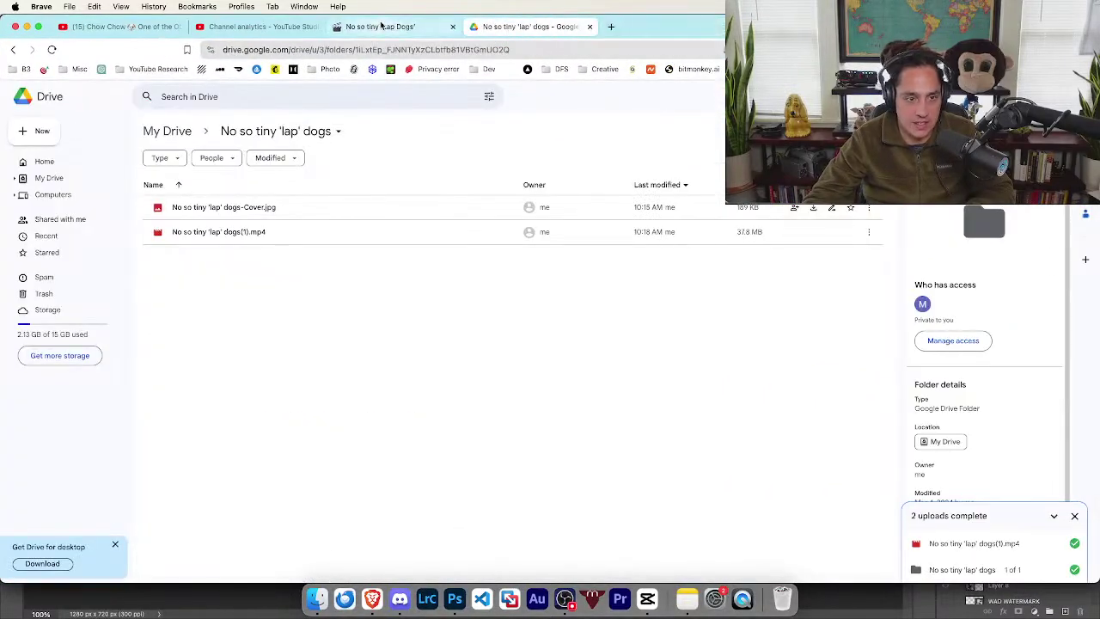
- Switch to the Notion page and append tiny lap dogs, lap dogs, great dane, golden retriever, dogo, dogo mastiff, mastiff, saint bernard to Keywords (Tags)
{"action": "left_click", "coordinate": [381, 25]}
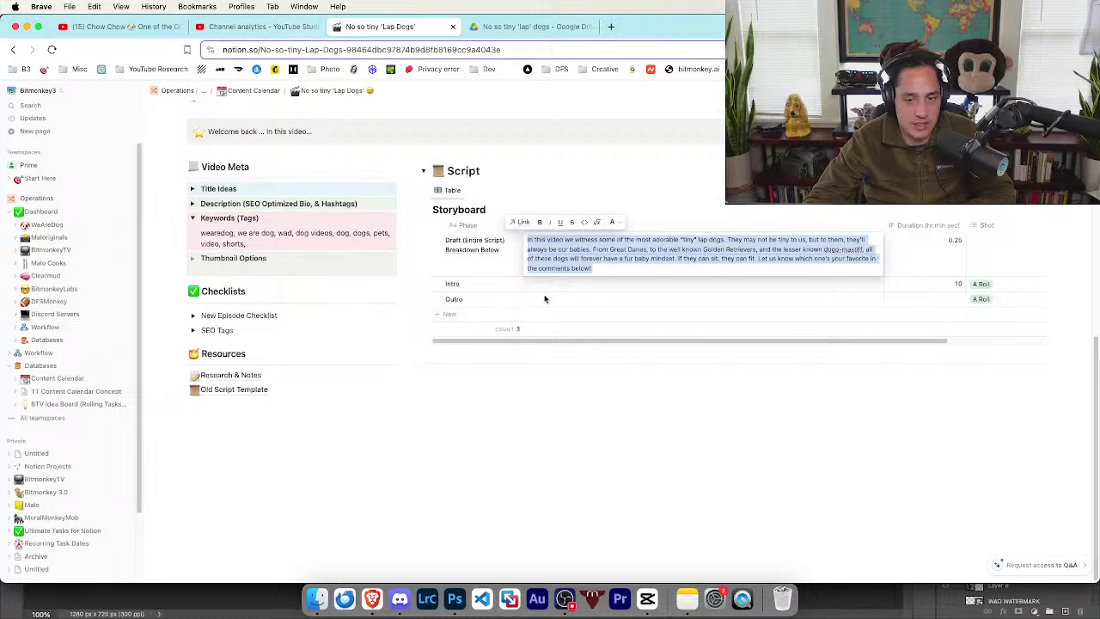
{"action": "left_click", "coordinate": [336, 236]}
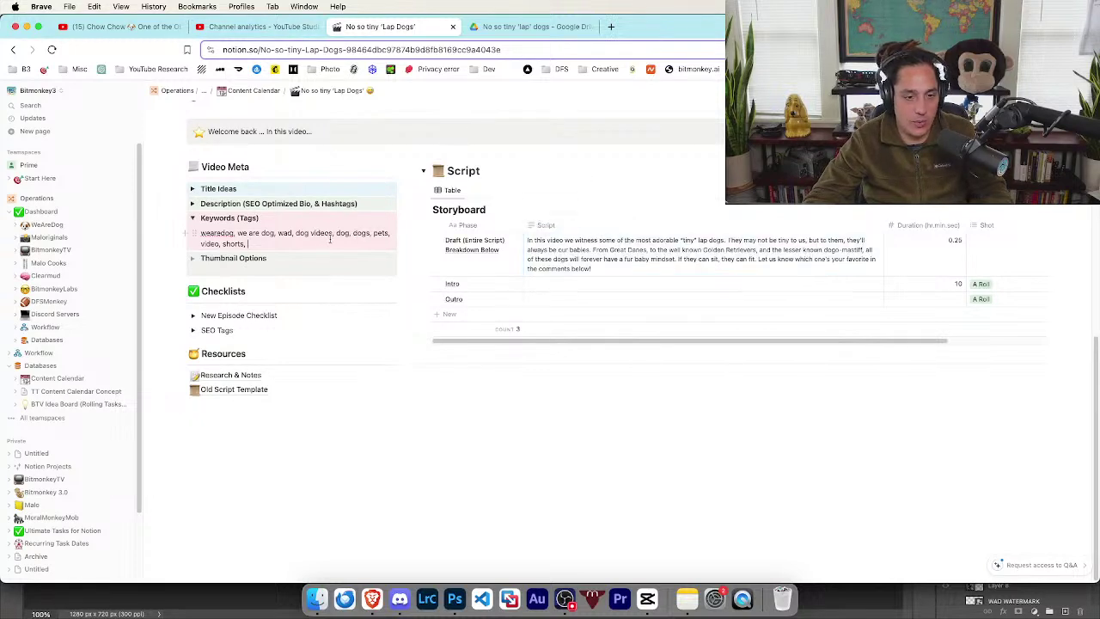
{"action": "type", "text": "tiny lap"}
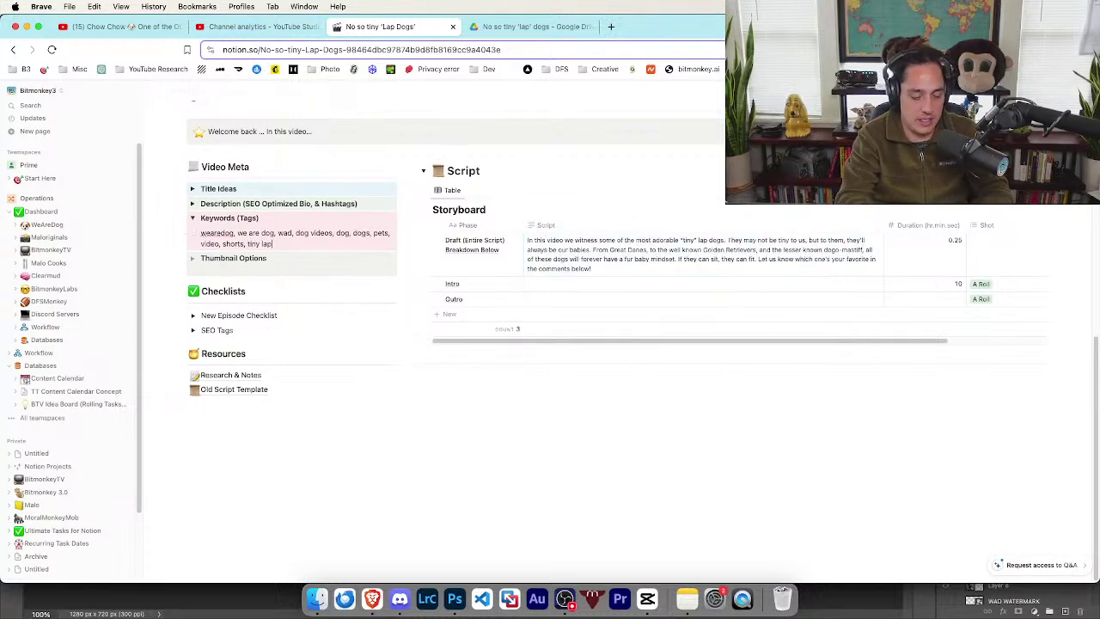
{"action": "type", "text": " dogs, lap dog"}
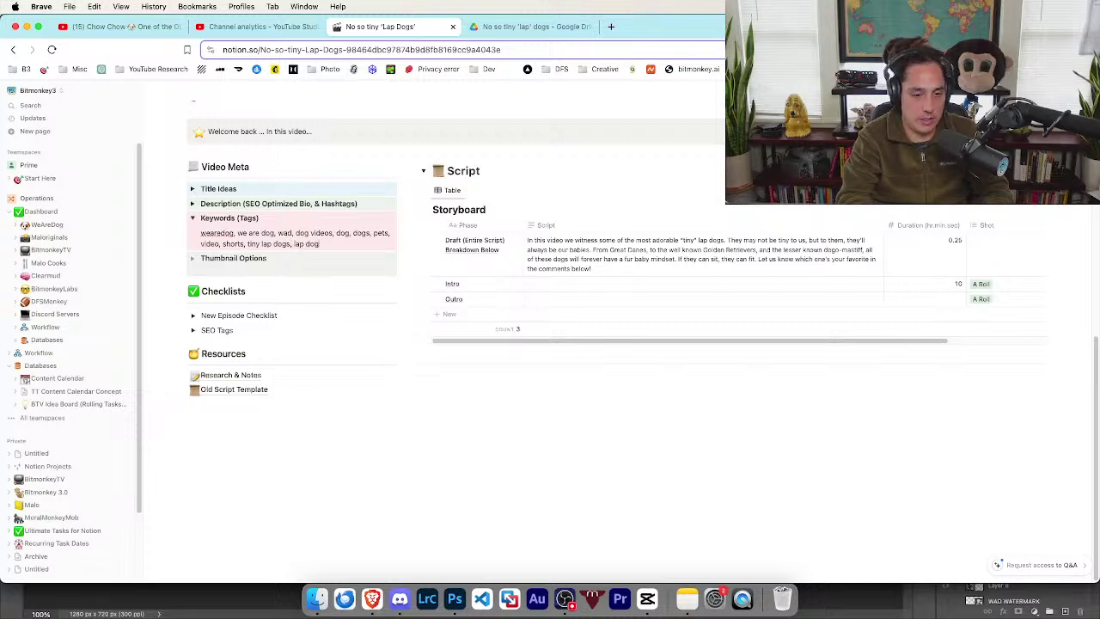
{"action": "type", "text": "s, great dane, "}
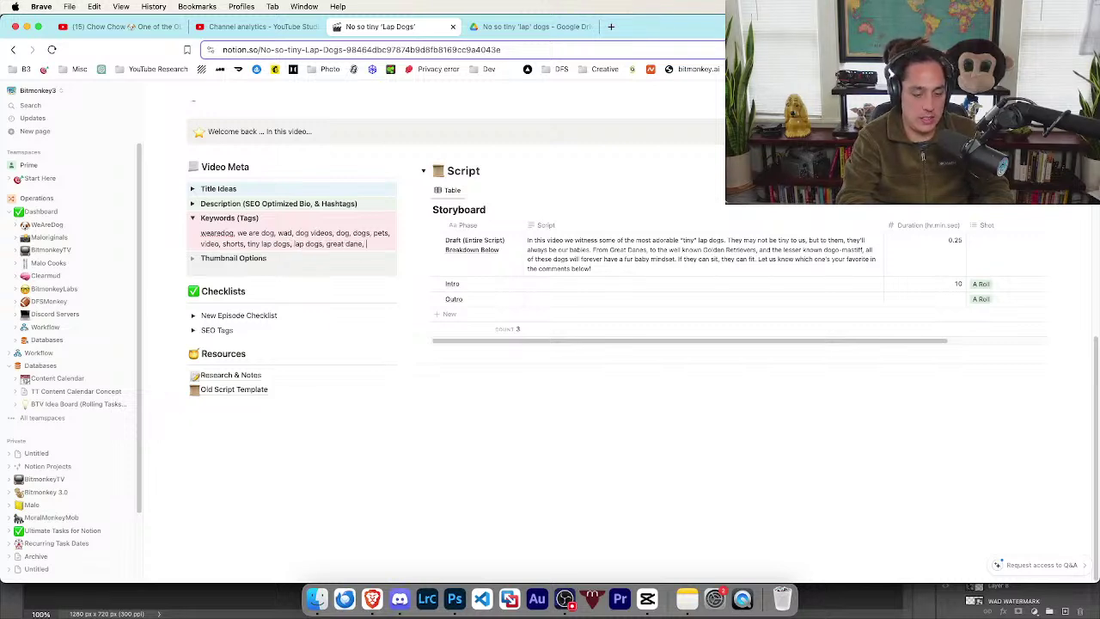
{"action": "type", "text": "golden ret"}
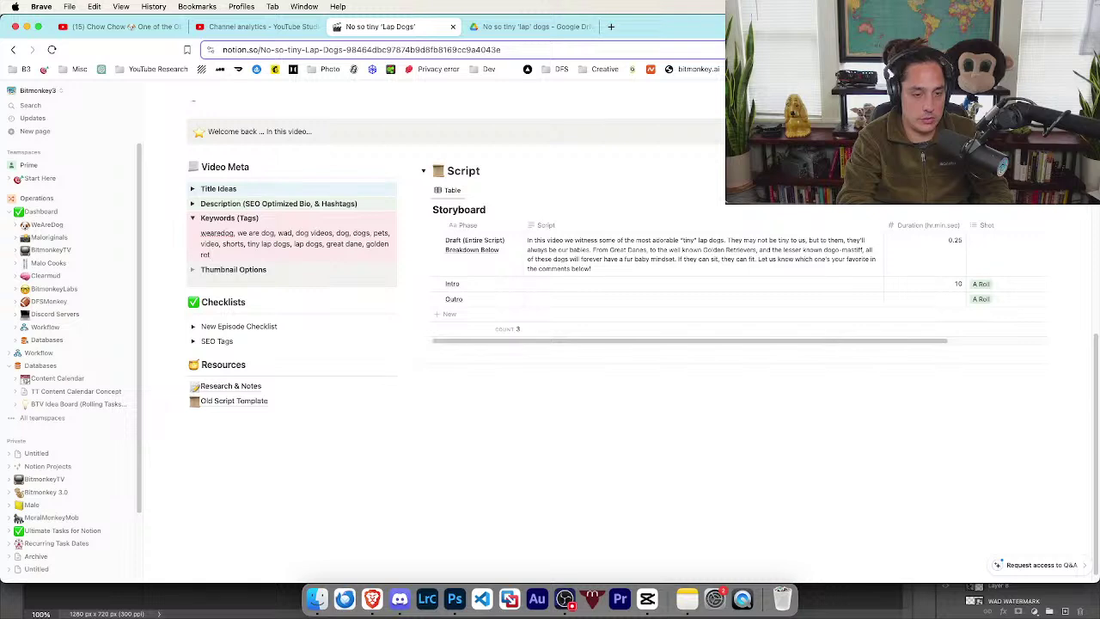
{"action": "type", "text": "riever, "}
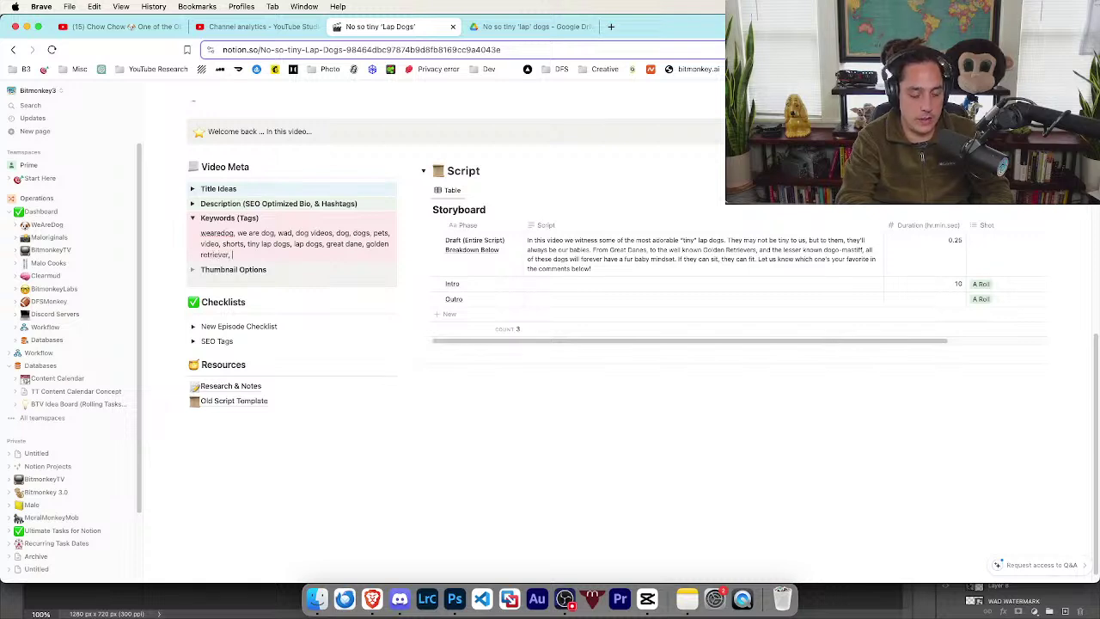
{"action": "type", "text": "dogo, dogo "}
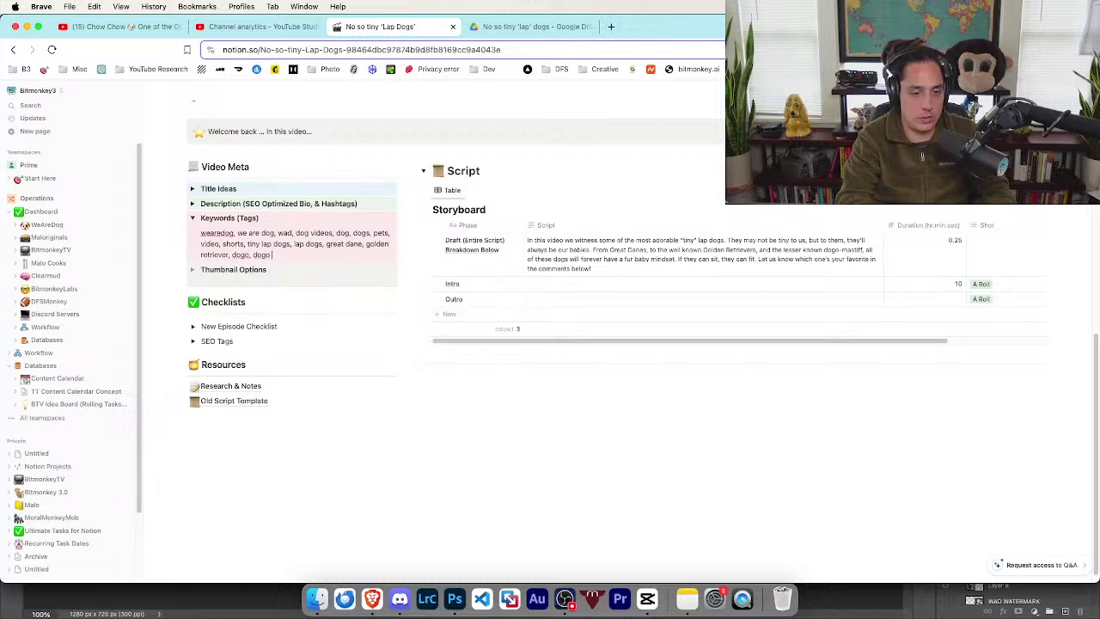
{"action": "type", "text": "mastiff, masti"}
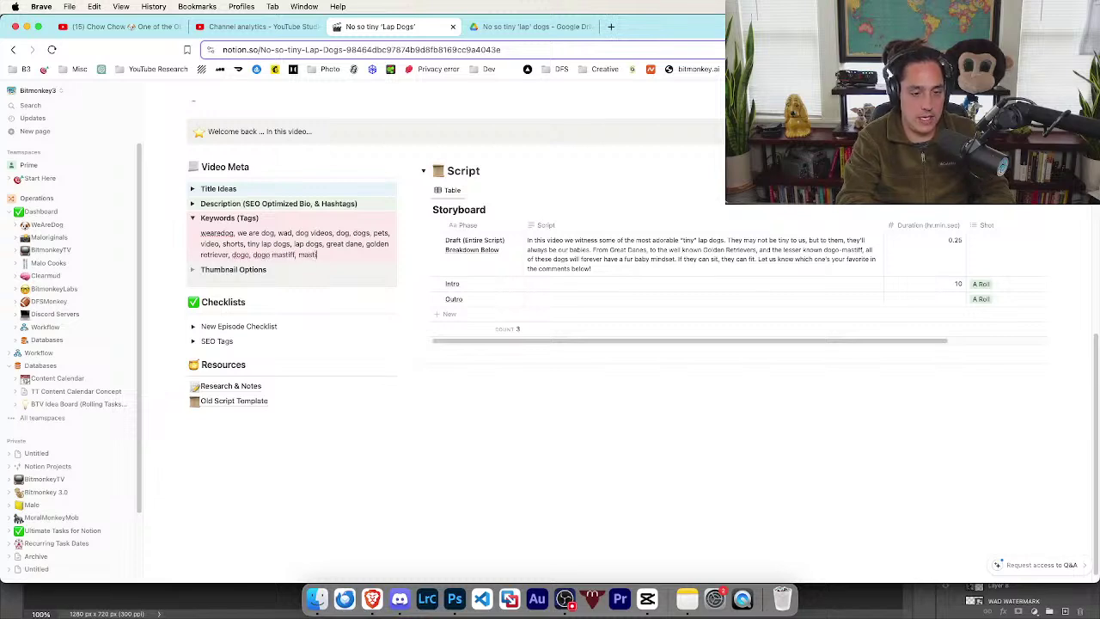
{"action": "type", "text": "ff, saint ber"}
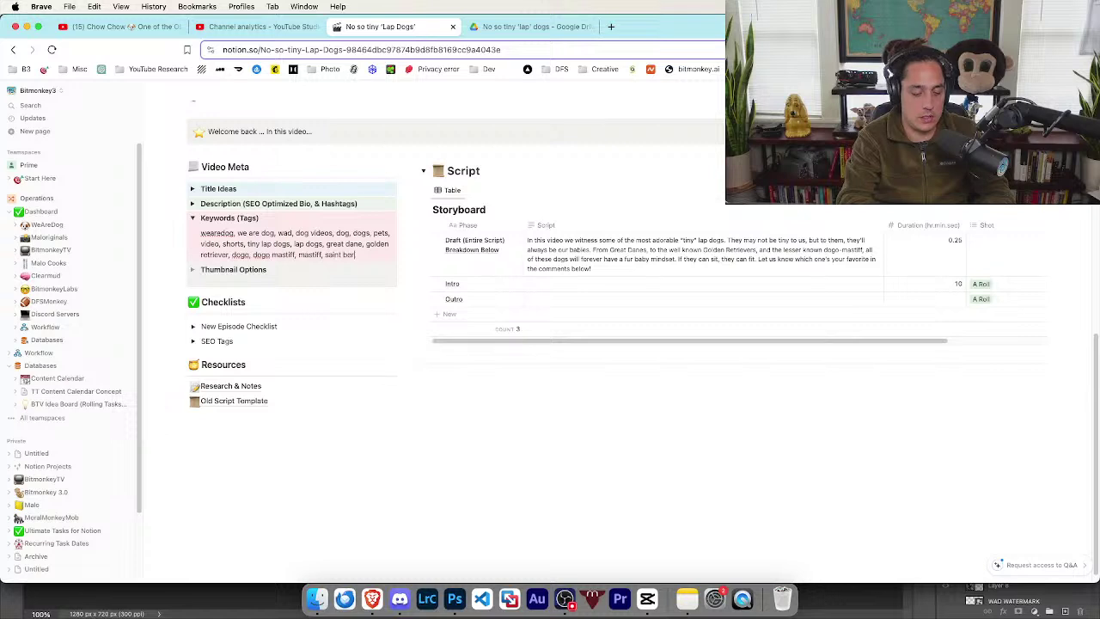
{"action": "type", "text": "nard, "}
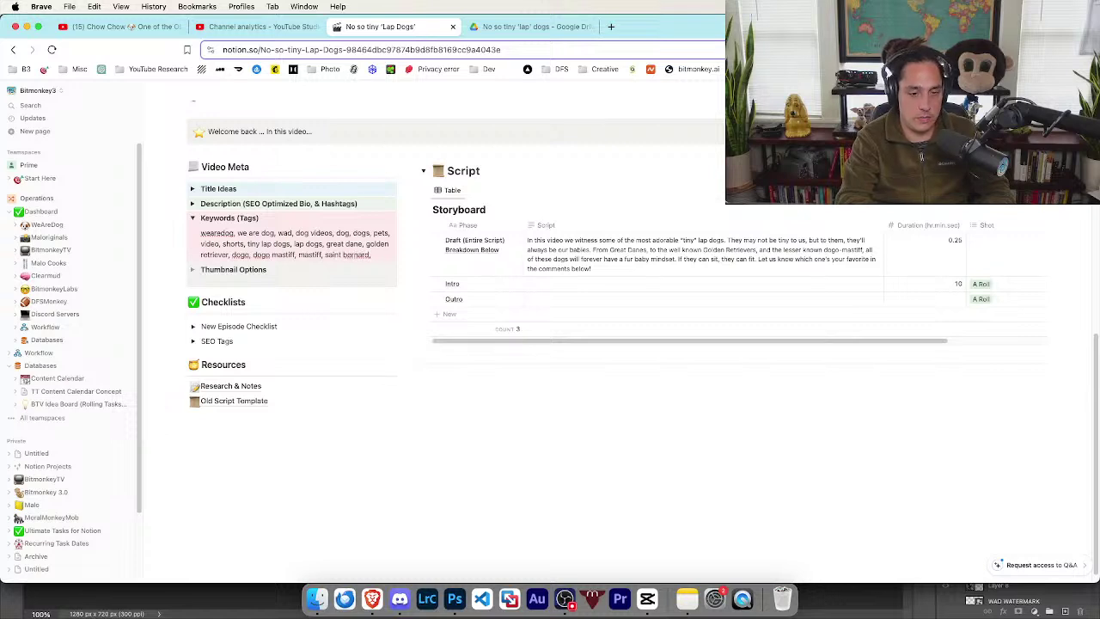
- Finish the keyword list with dog breeds, dog compilation, funny dog video compilation, adorable dog video compilation
{"action": "type", "text": "dog breeds,"}
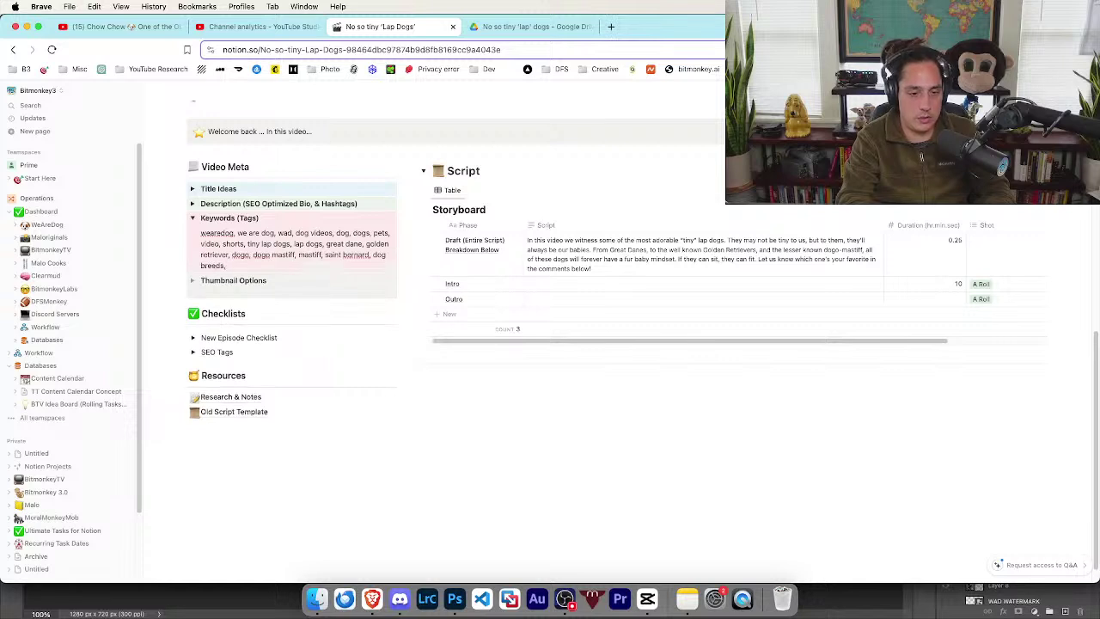
{"action": "type", "text": " dog compilation"}
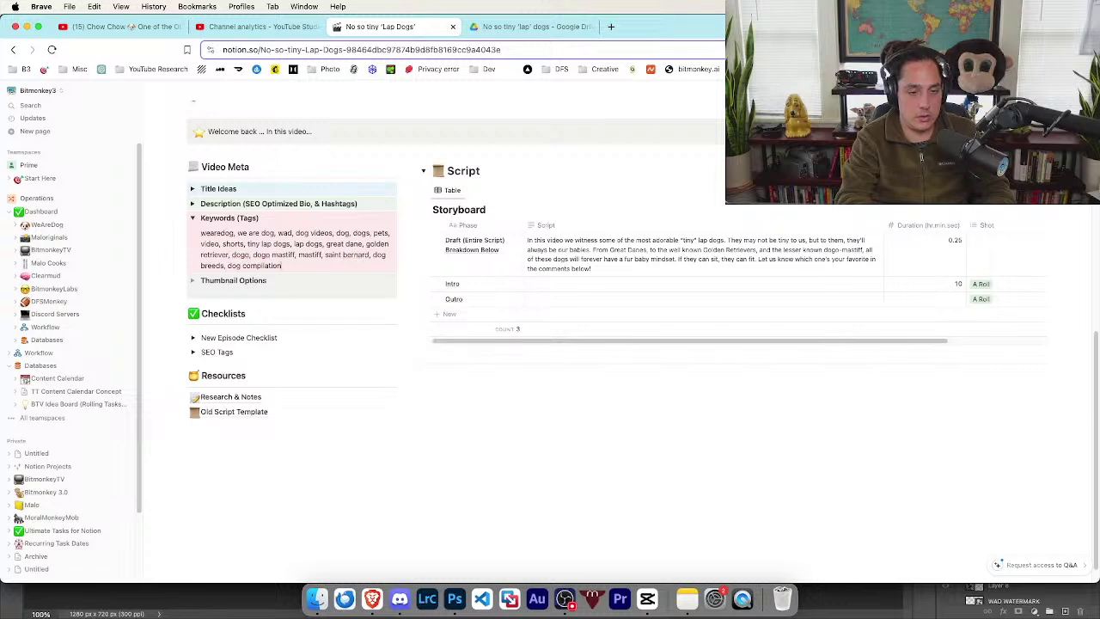
{"action": "type", "text": ", funny"}
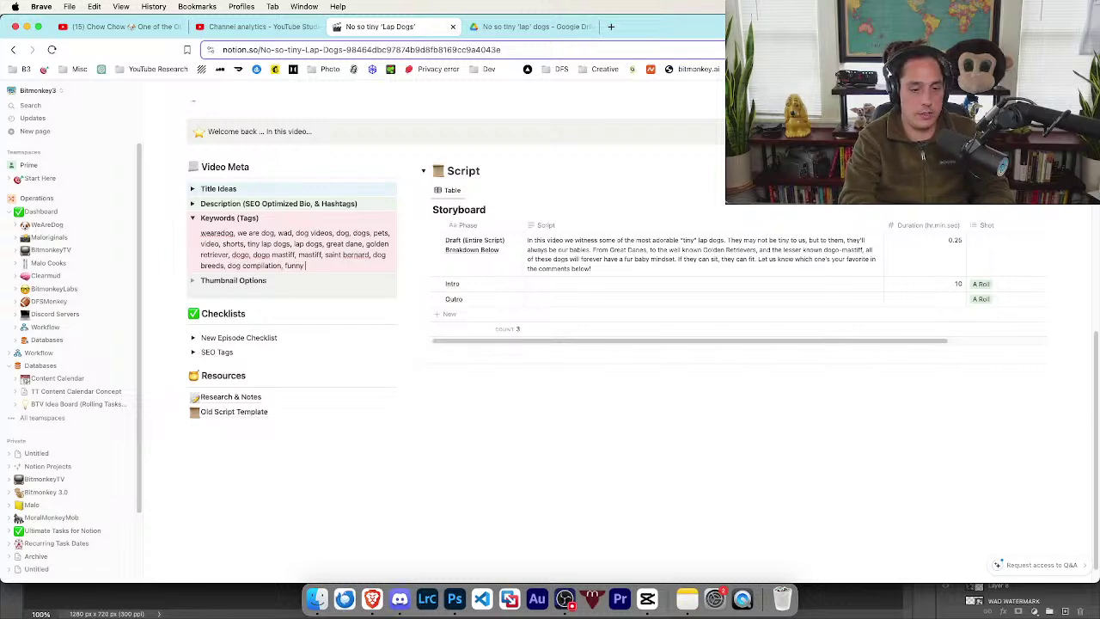
{"action": "type", "text": " dog video com"}
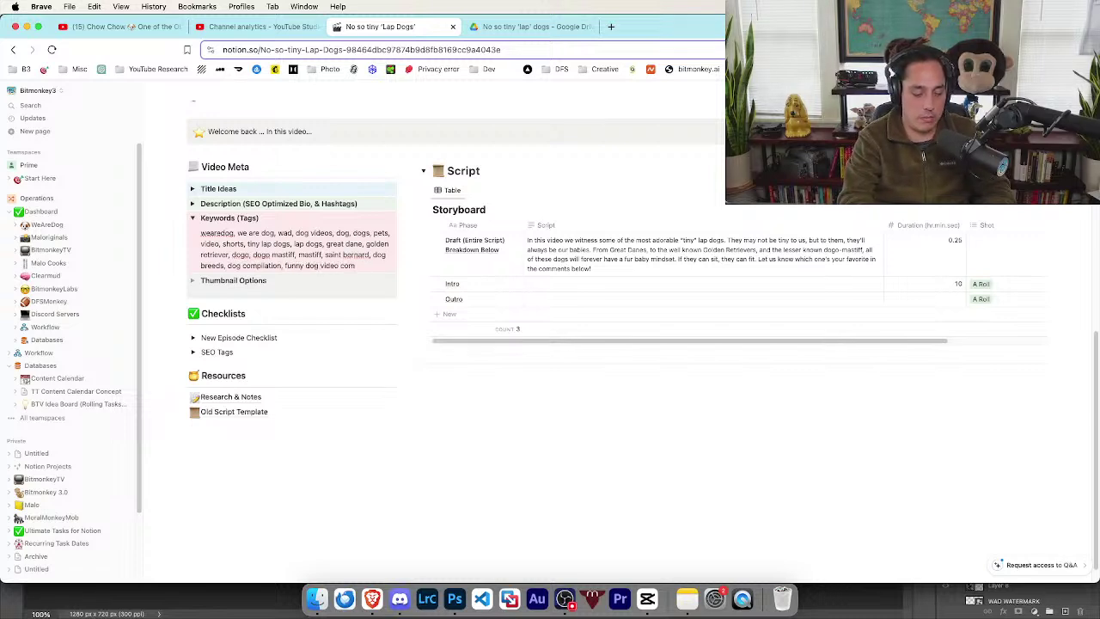
{"action": "type", "text": "pilation, adora"}
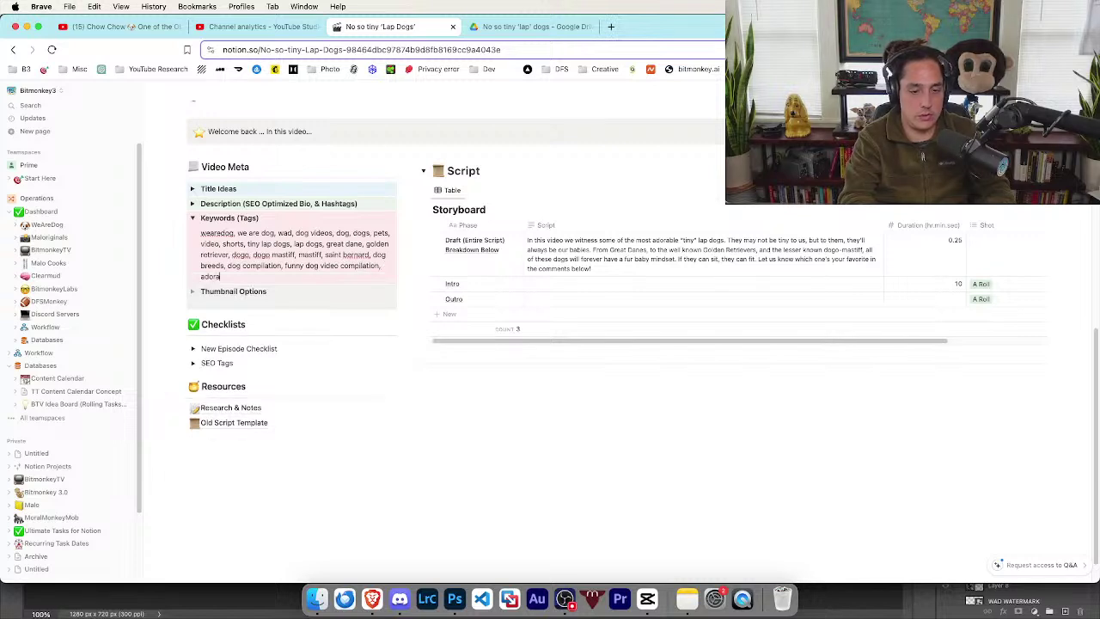
{"action": "type", "text": "ble dog vid"}
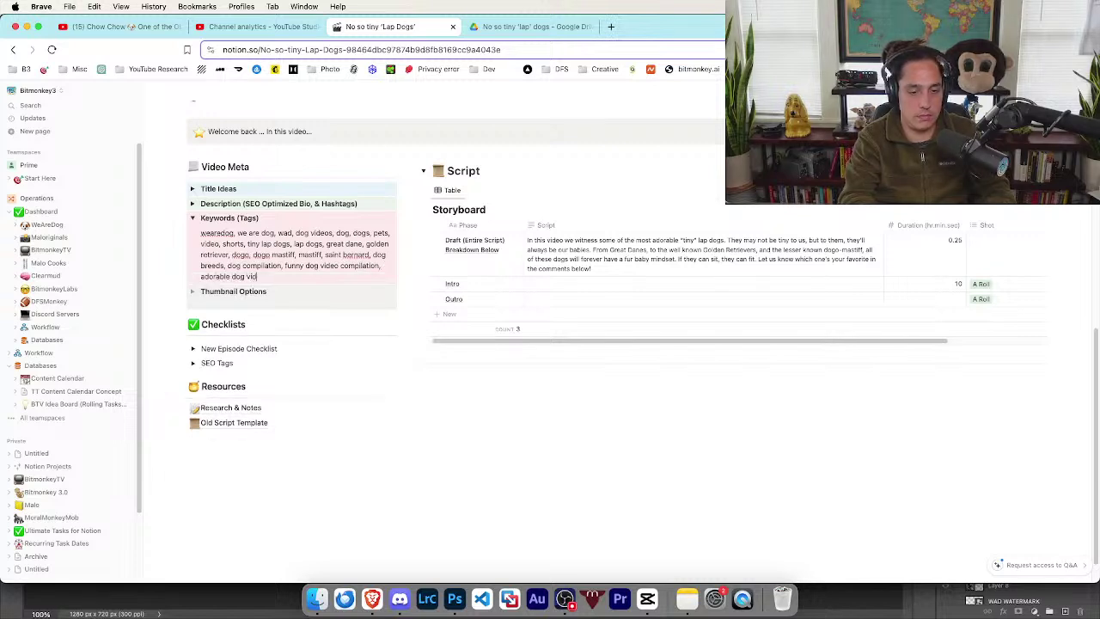
{"action": "type", "text": "eo compilation"}
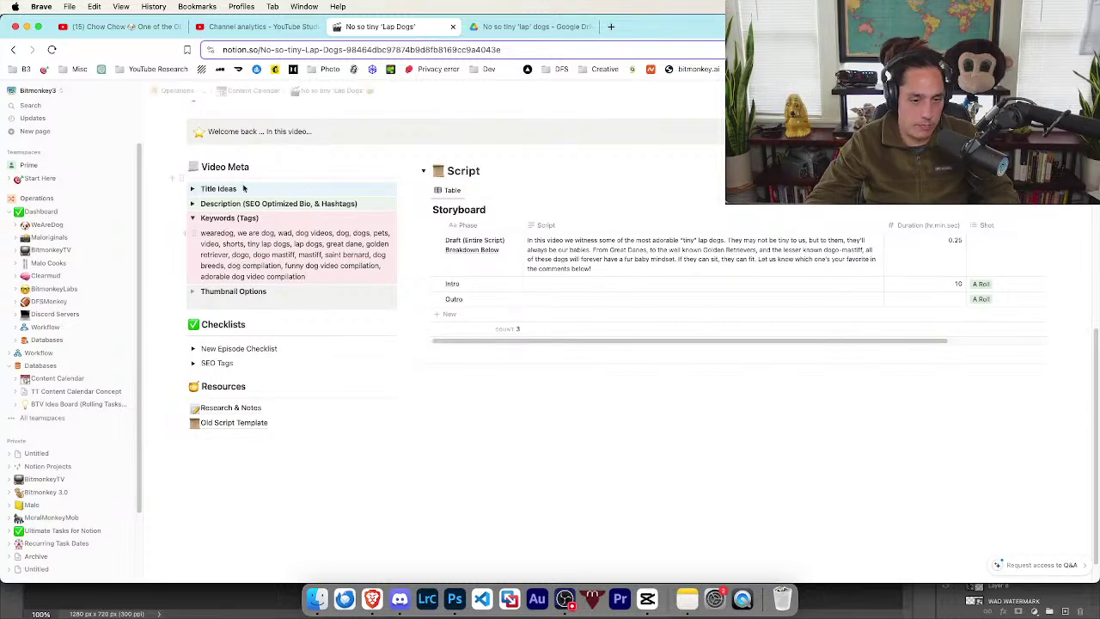
{"action": "left_click", "coordinate": [261, 254]}
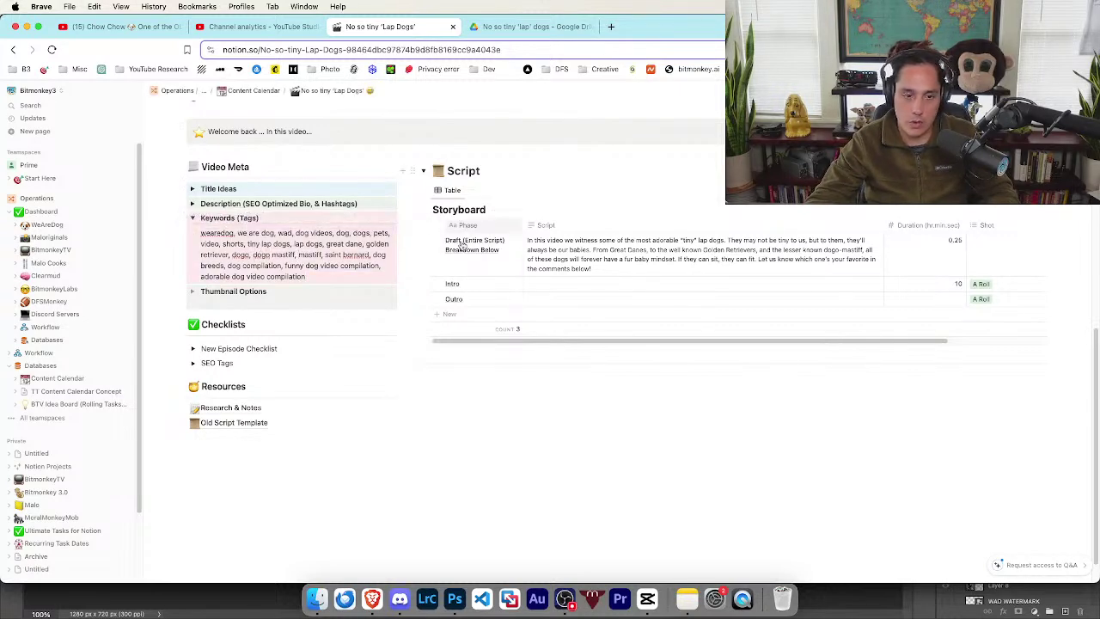
{"action": "scroll", "coordinate": [464, 236], "scroll_direction": "up", "scroll_amount": 10}
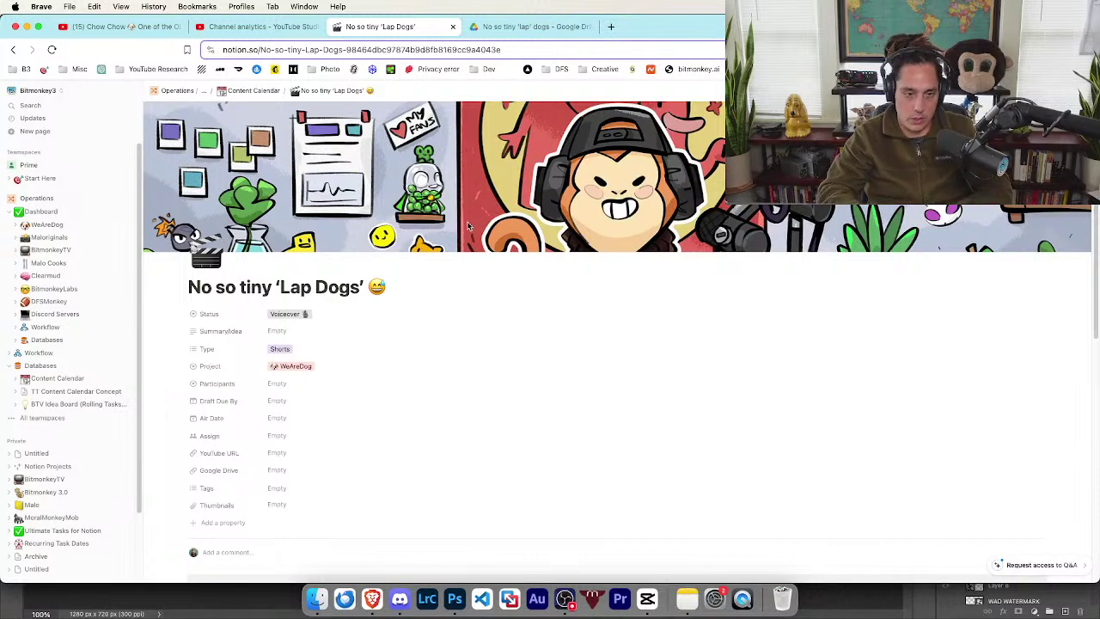